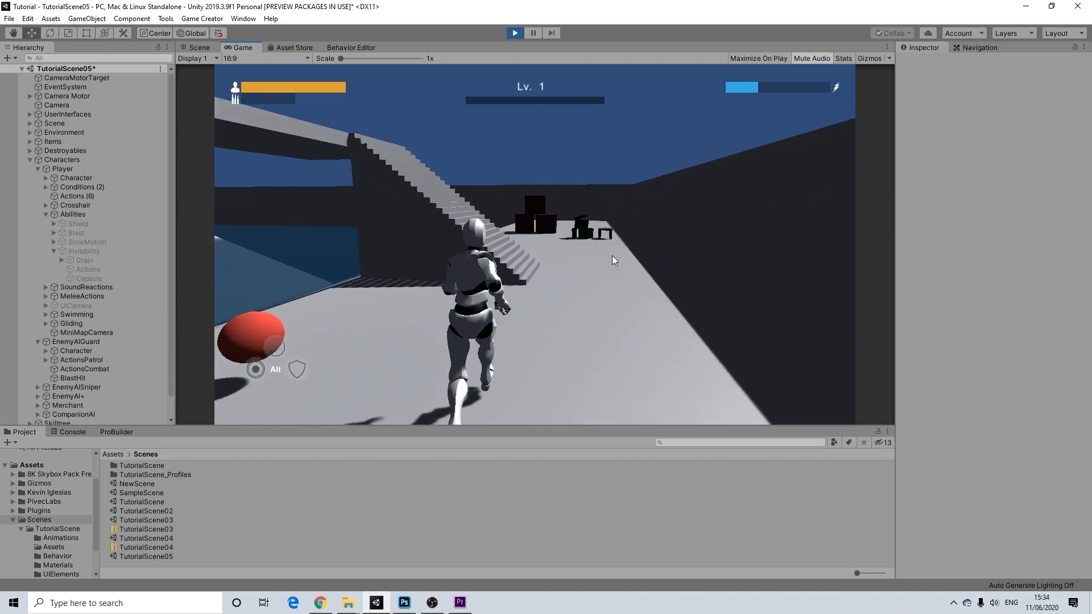
- Run and jump the player up the stairs onto the upper platform, then pause the game
{"action": "key", "text": "w"}
{"action": "key", "text": "space"}
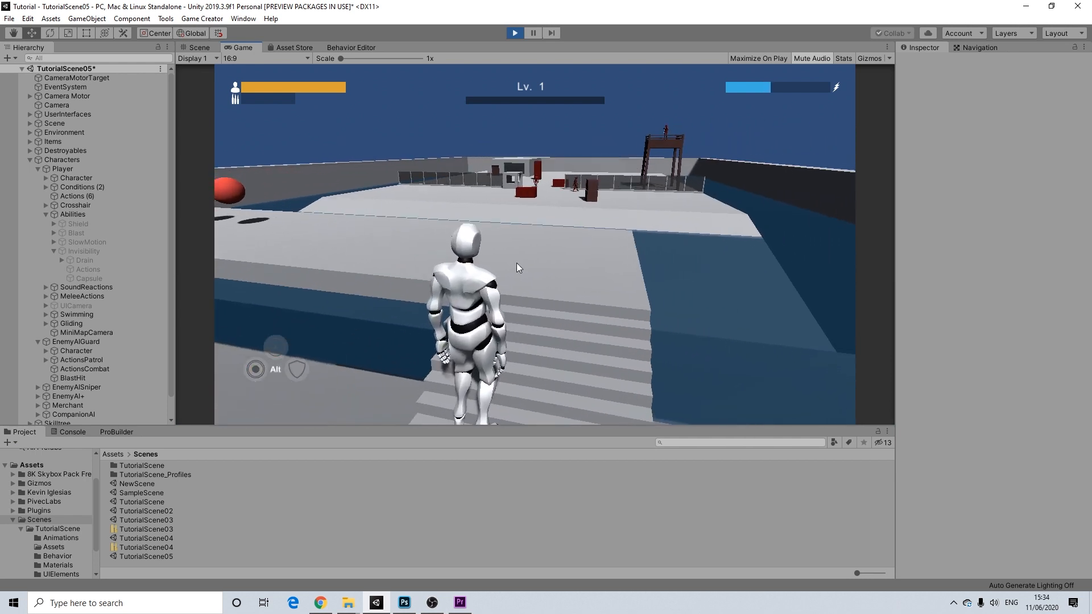
{"action": "key", "text": "w"}
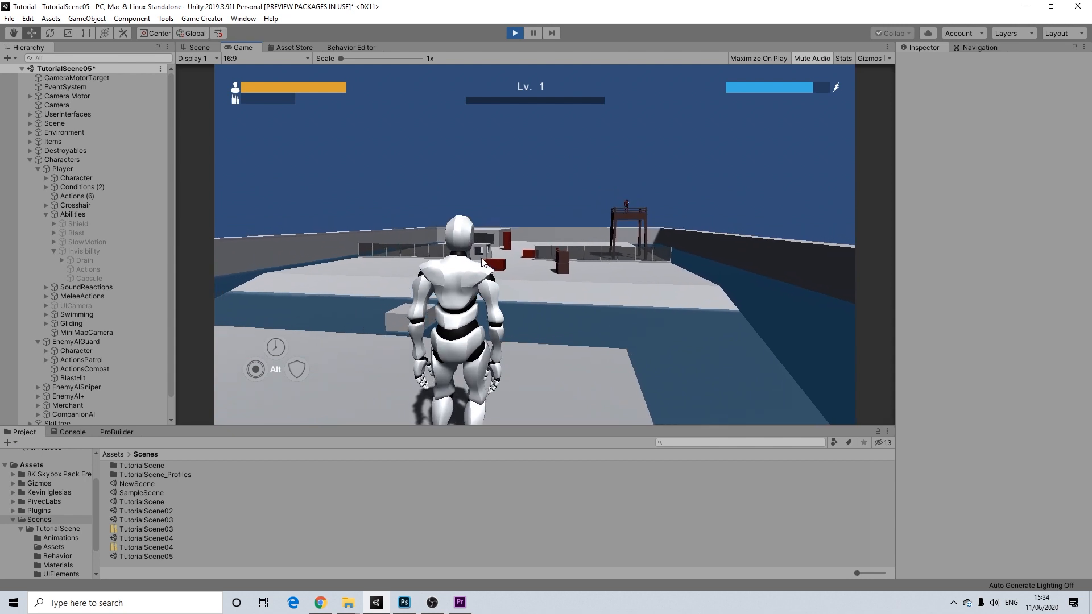
{"action": "key", "text": "Escape"}
- On the Character page, equip Invisibility in the Agility slot and resume play
{"action": "left_click", "coordinate": [626, 123]}
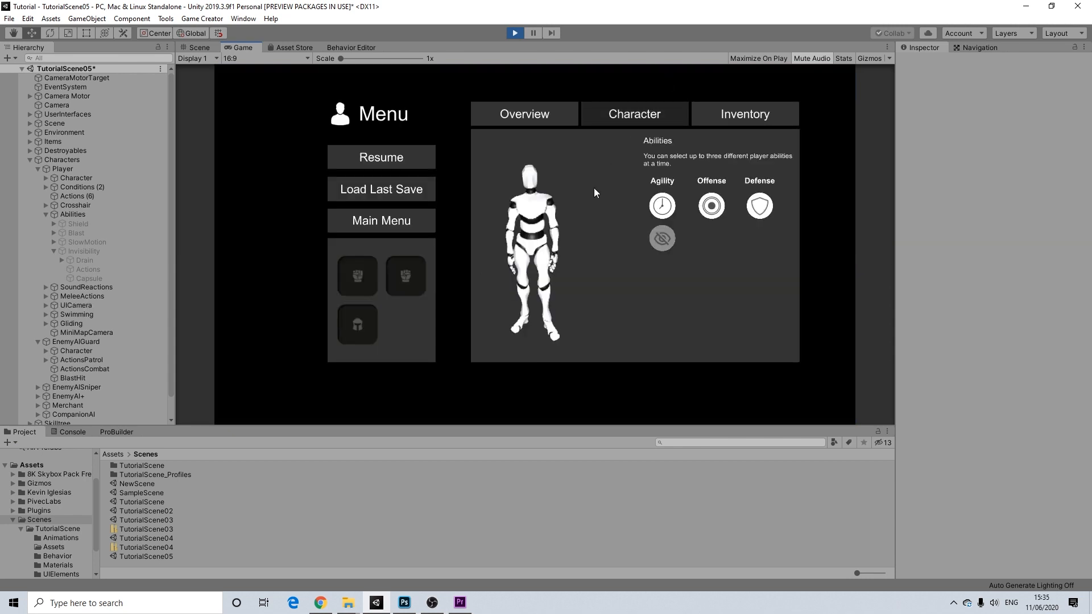
{"action": "left_click", "coordinate": [663, 239]}
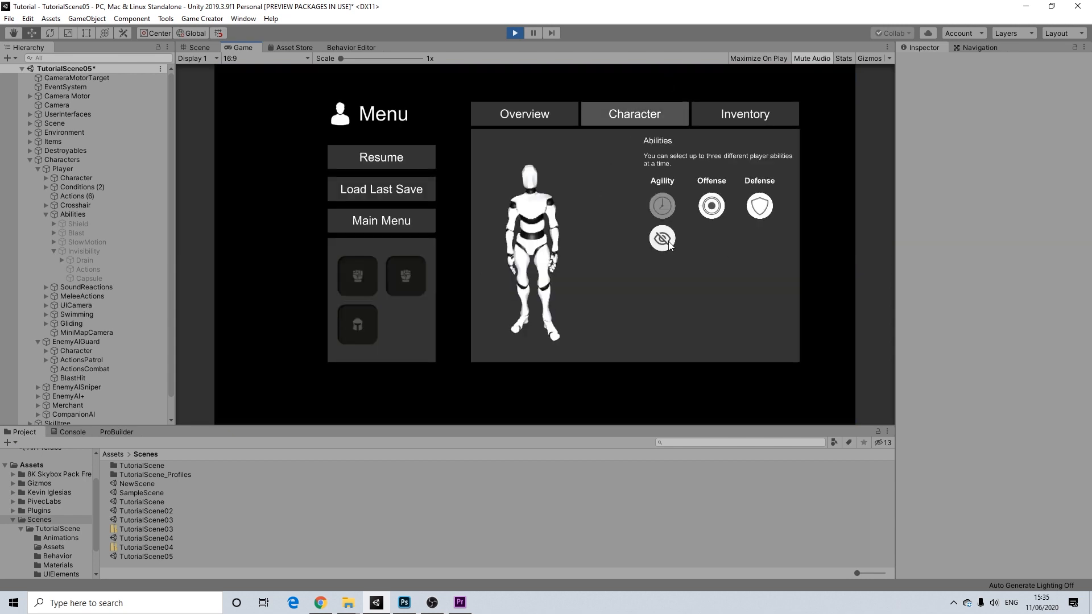
{"action": "left_click", "coordinate": [376, 157]}
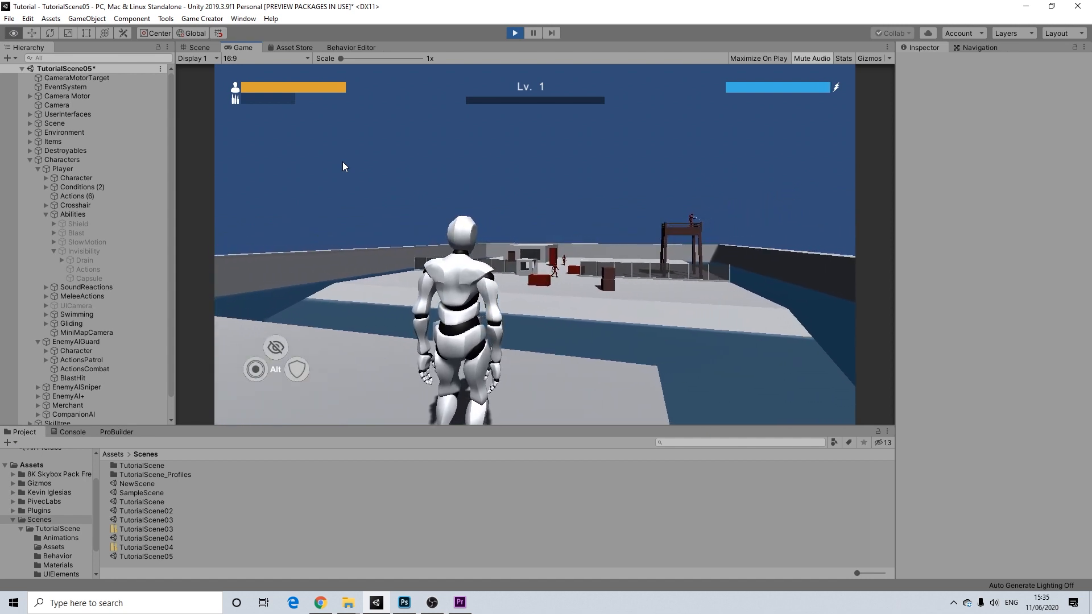
- Turn the player invisible, glide over the water, and run toward the red enemy
{"action": "key", "text": "alt+w"}
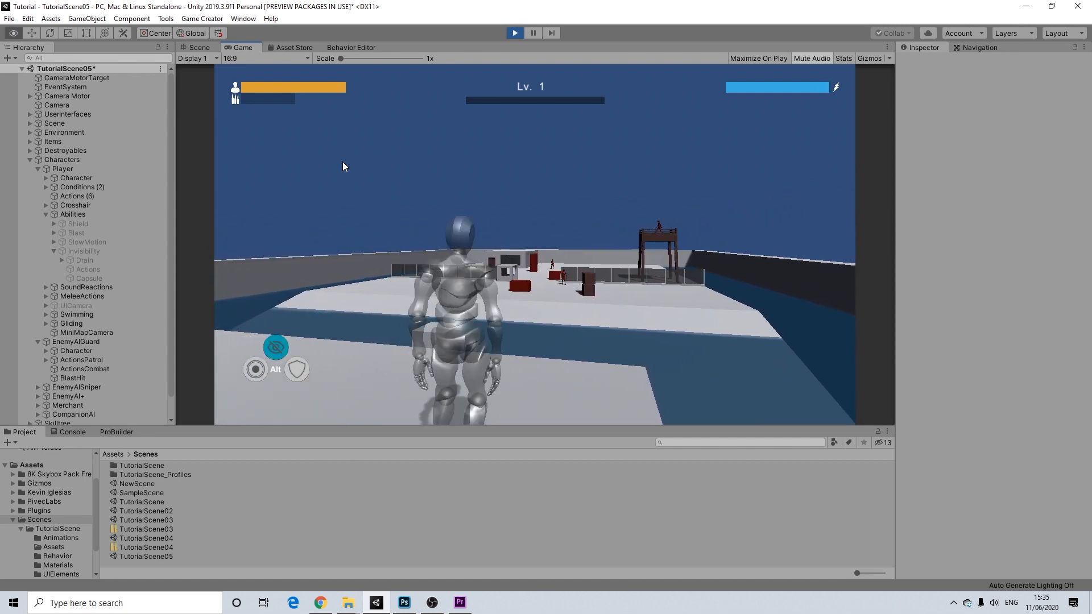
{"action": "key", "text": "w"}
{"action": "key", "text": "space"}
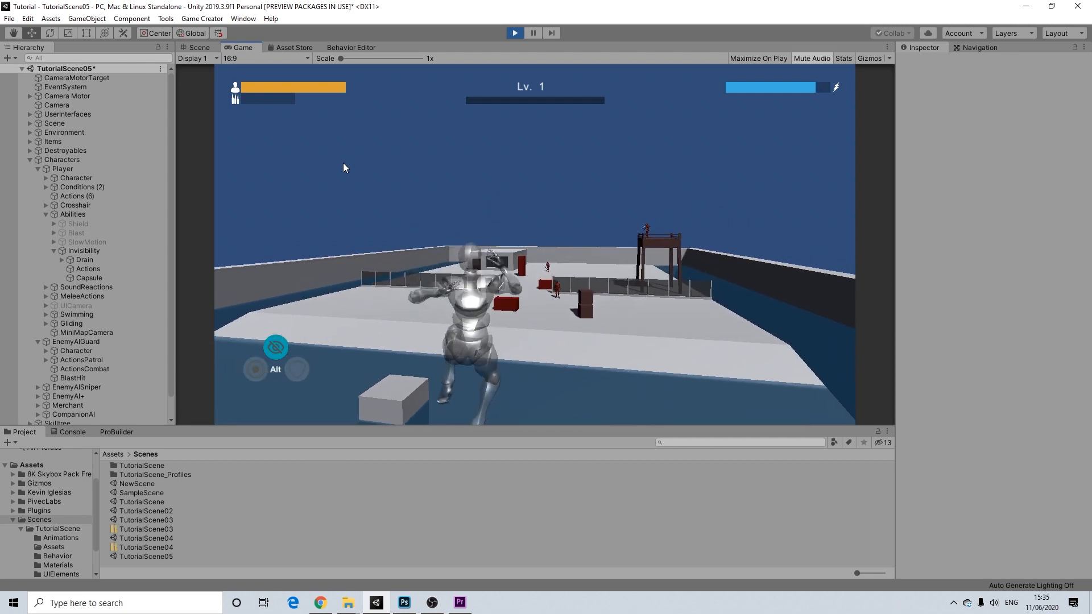
{"action": "key", "text": "space"}
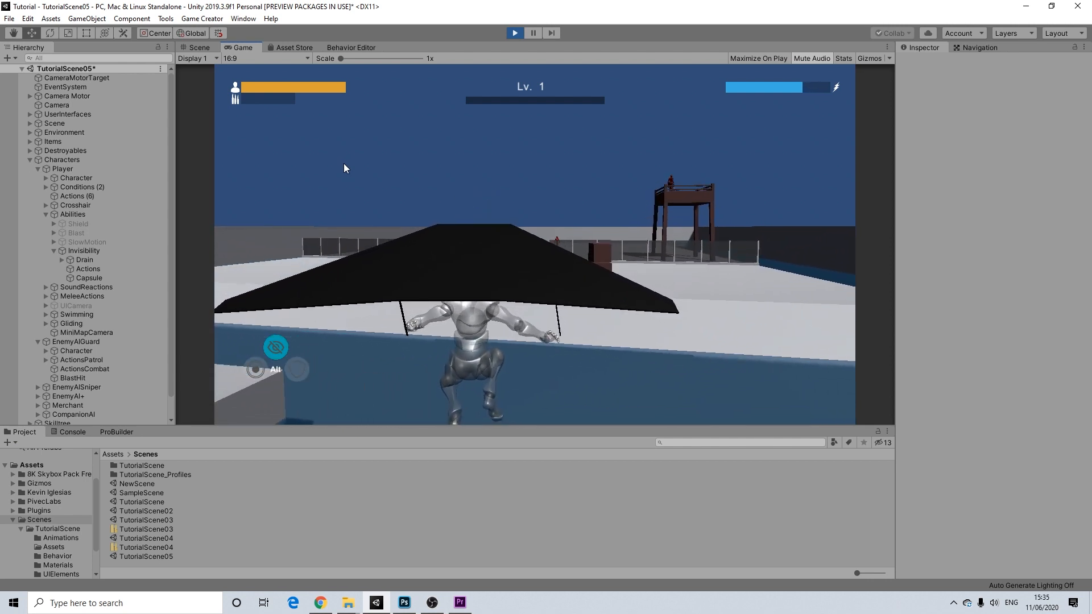
{"action": "key", "text": "w"}
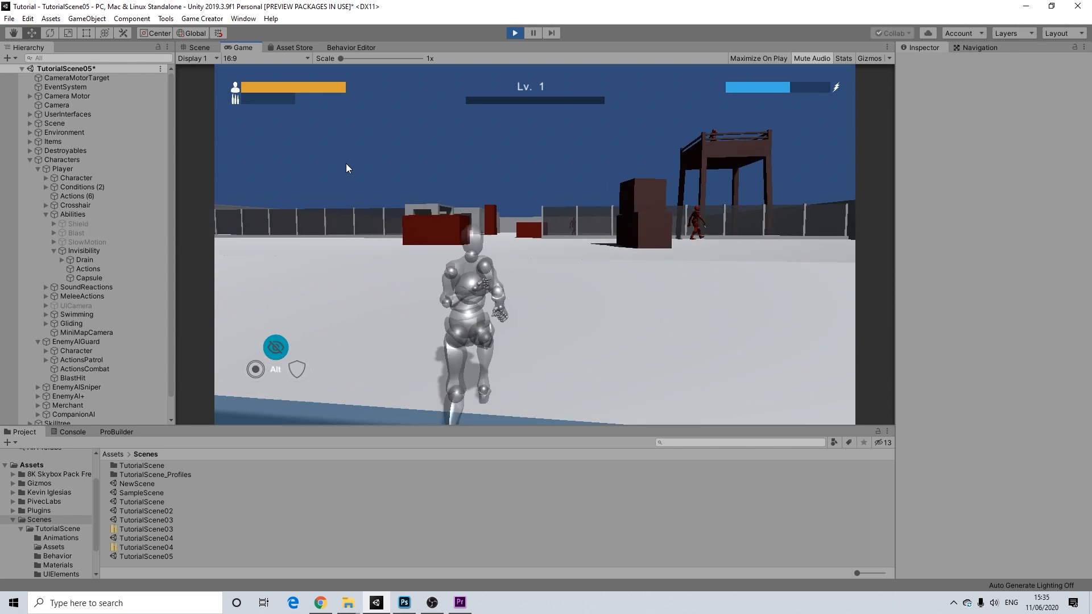
{"action": "key", "text": "w"}
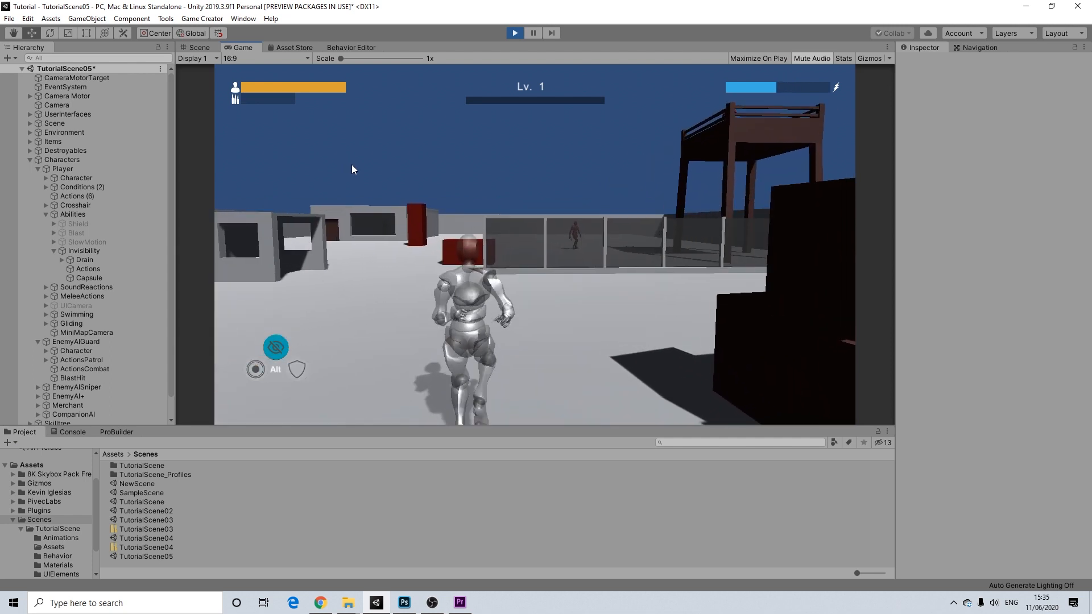
{"action": "key", "text": "w"}
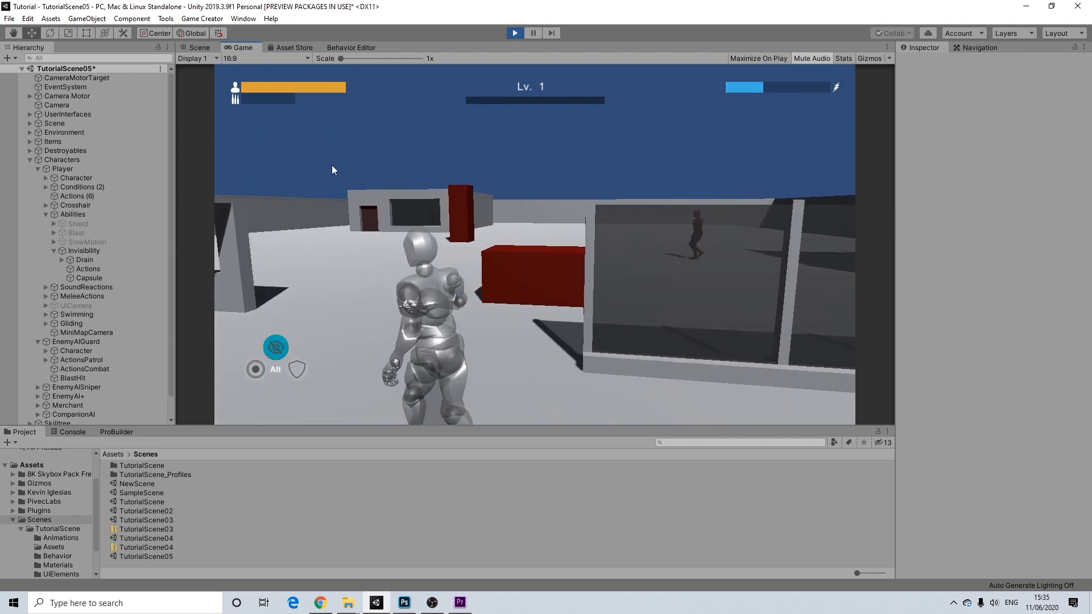
{"action": "key", "text": "w"}
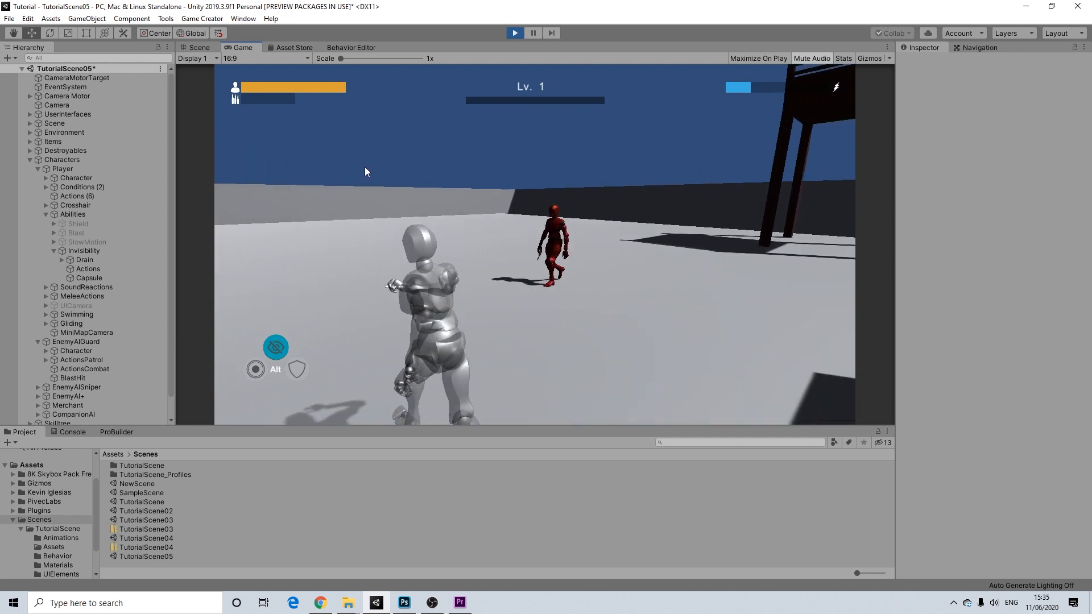
- Keep running past the enemy and along the water as invisibility wears off
{"action": "key", "text": "w"}
{"action": "key", "text": "alt"}
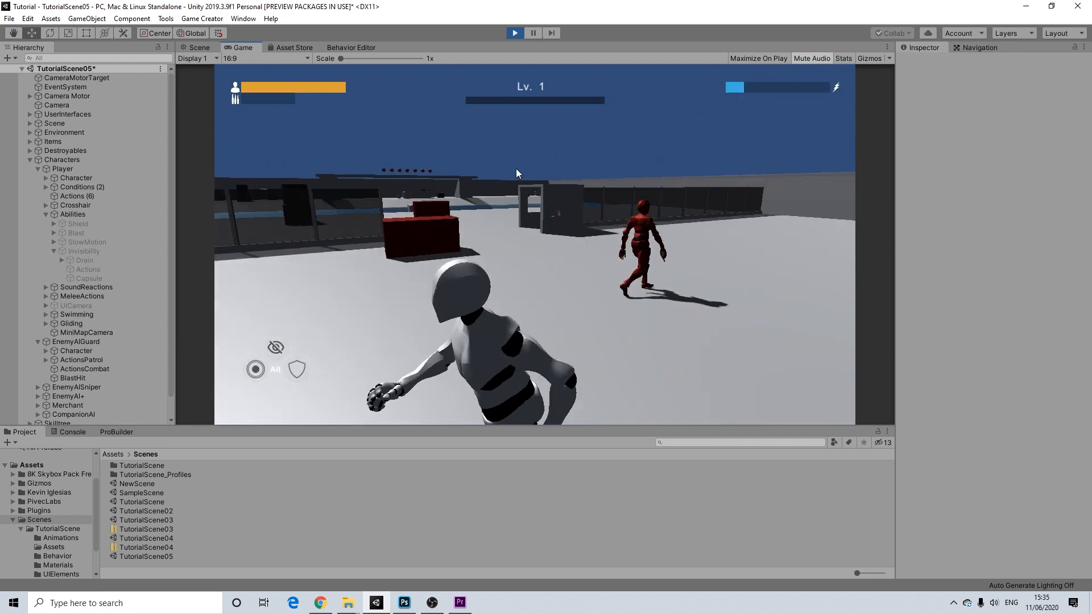
{"action": "key", "text": "w"}
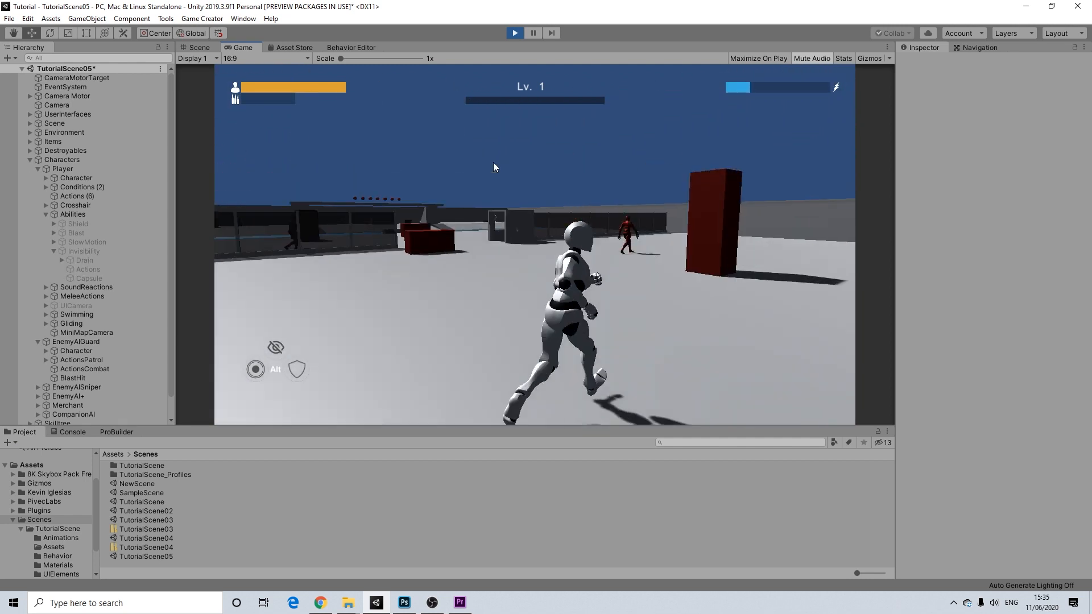
{"action": "key", "text": "w"}
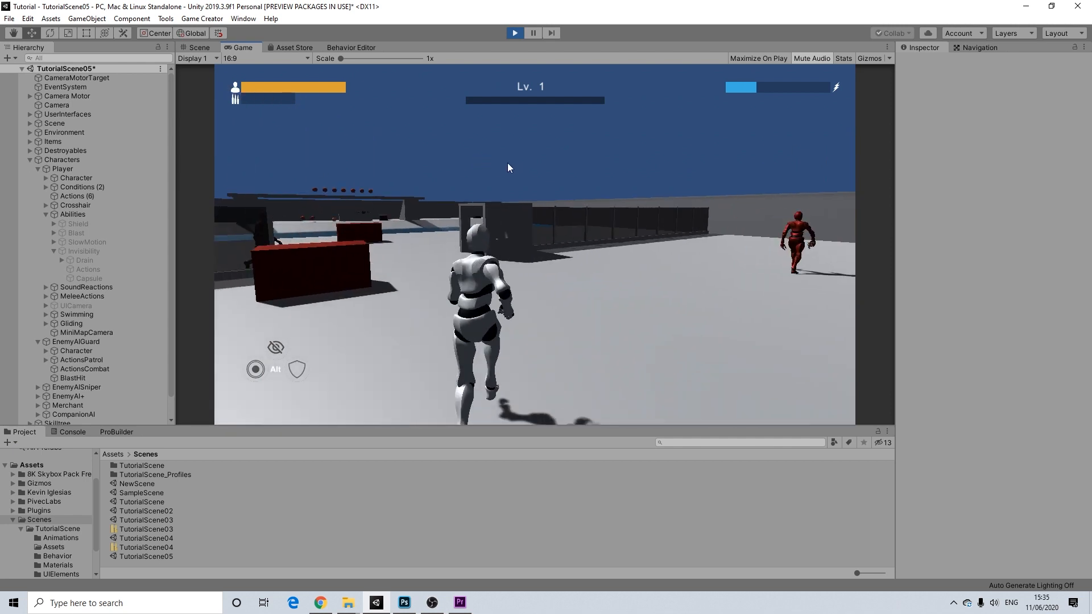
{"action": "key", "text": "w"}
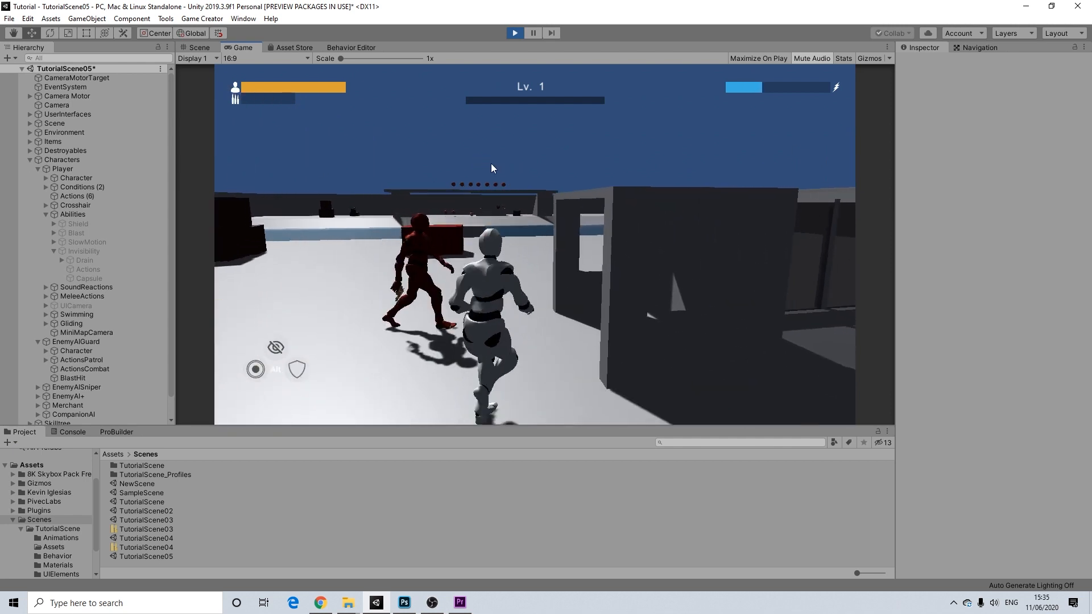
{"action": "key", "text": "w"}
{"action": "key", "text": "d"}
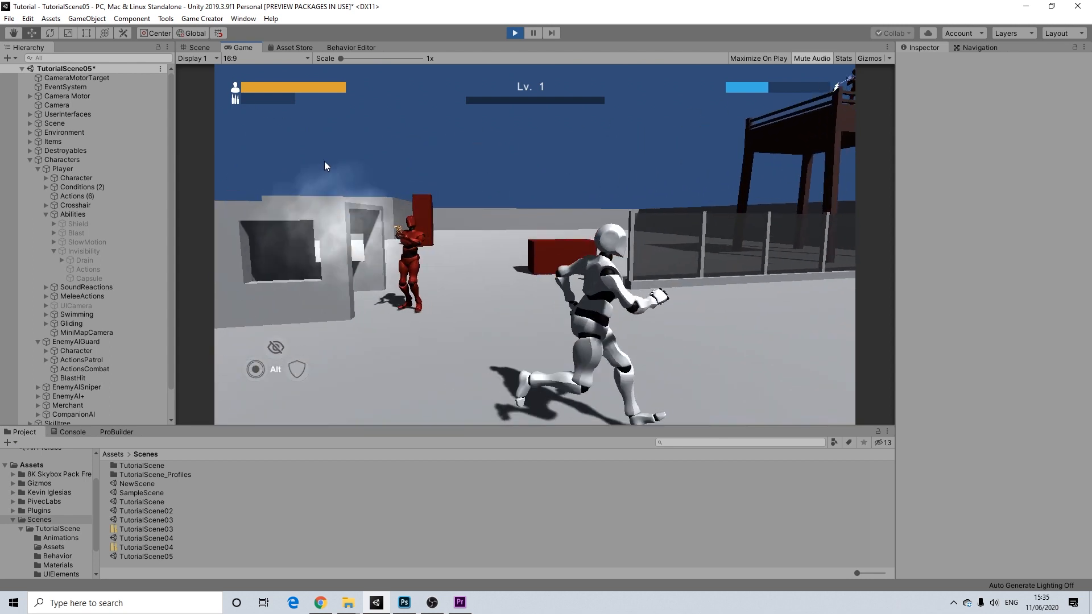
{"action": "key", "text": "w"}
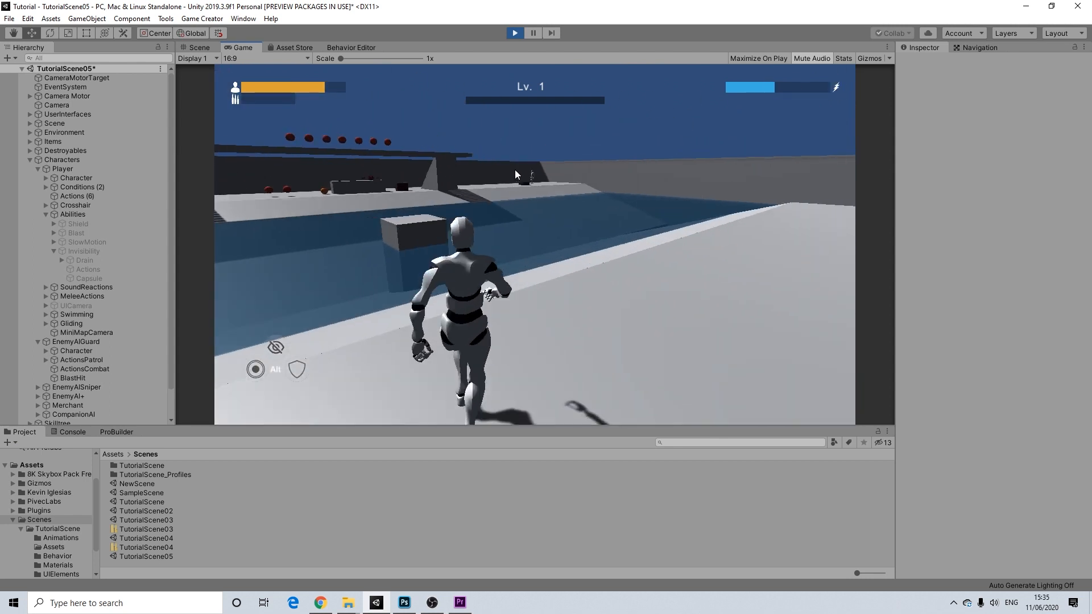
{"action": "key", "text": "w"}
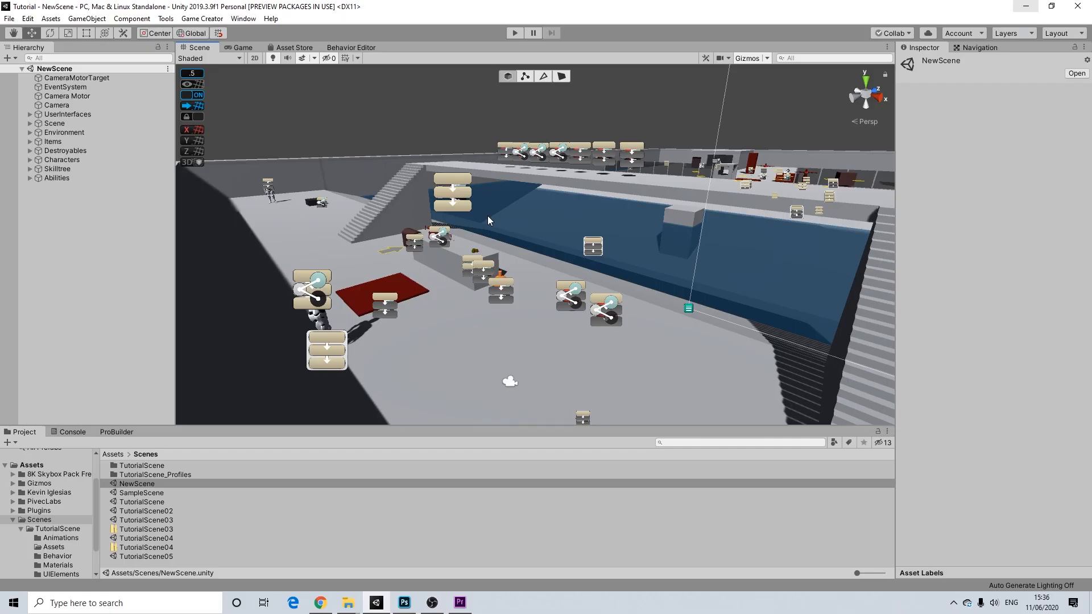
- Orbit and zoom the Scene view to frame the whole NewScene arena
{"action": "right_click_drag", "start_coordinate": [487, 216], "coordinate": [466, 237]}
{"action": "scroll", "coordinate": [466, 237], "scroll_direction": "up", "scroll_amount": 4}
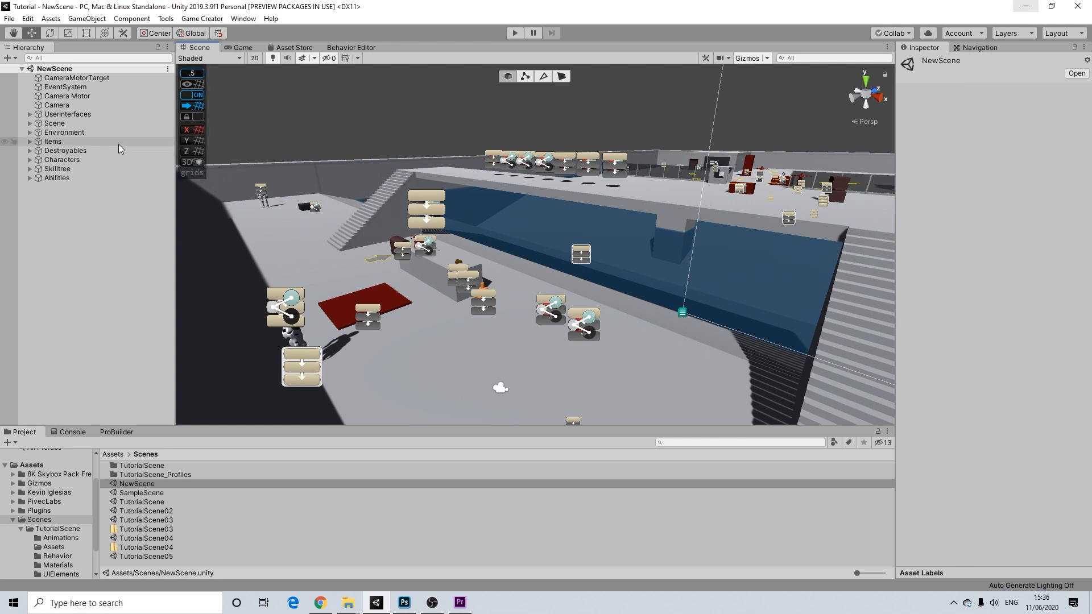
- Expand UserInterfaces and activate the PauseMenu object in the Inspector
{"action": "left_click", "coordinate": [29, 115]}
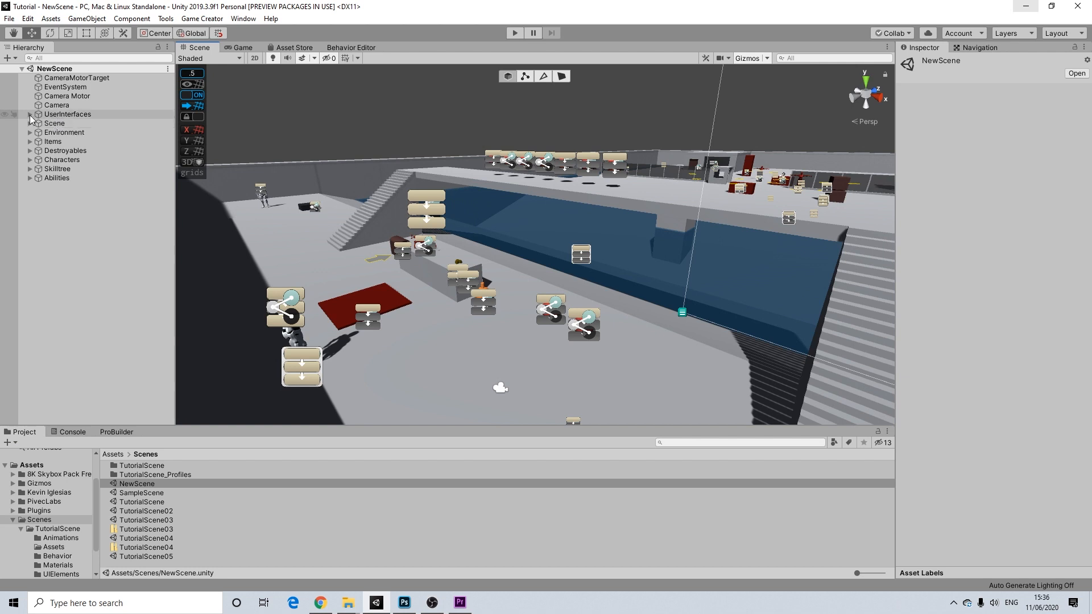
{"action": "left_click", "coordinate": [29, 115]}
{"action": "left_click", "coordinate": [30, 115]}
{"action": "left_click", "coordinate": [72, 124]}
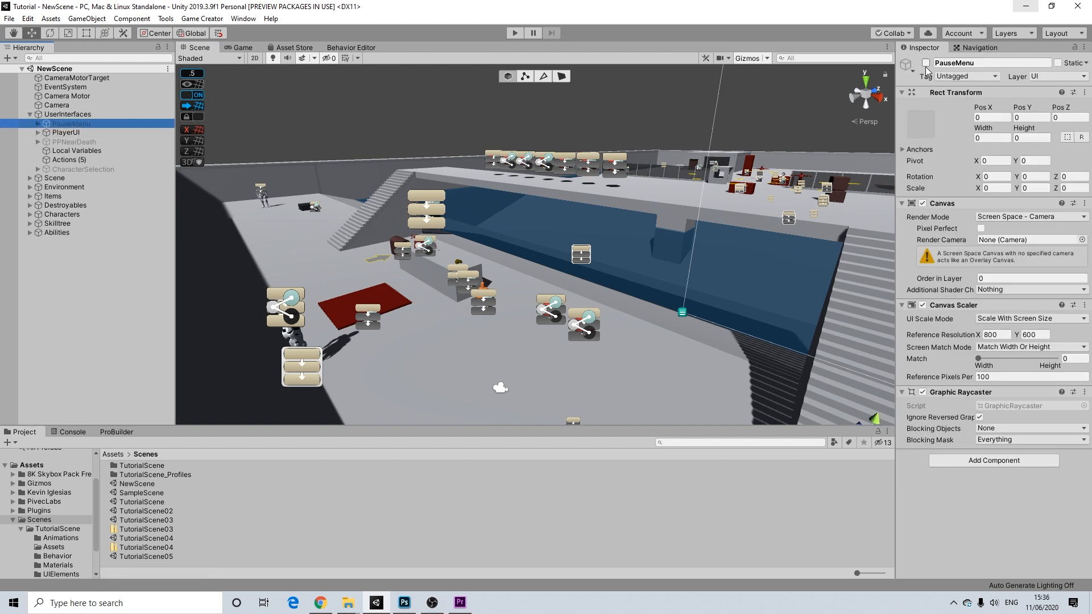
{"action": "left_click", "coordinate": [925, 63]}
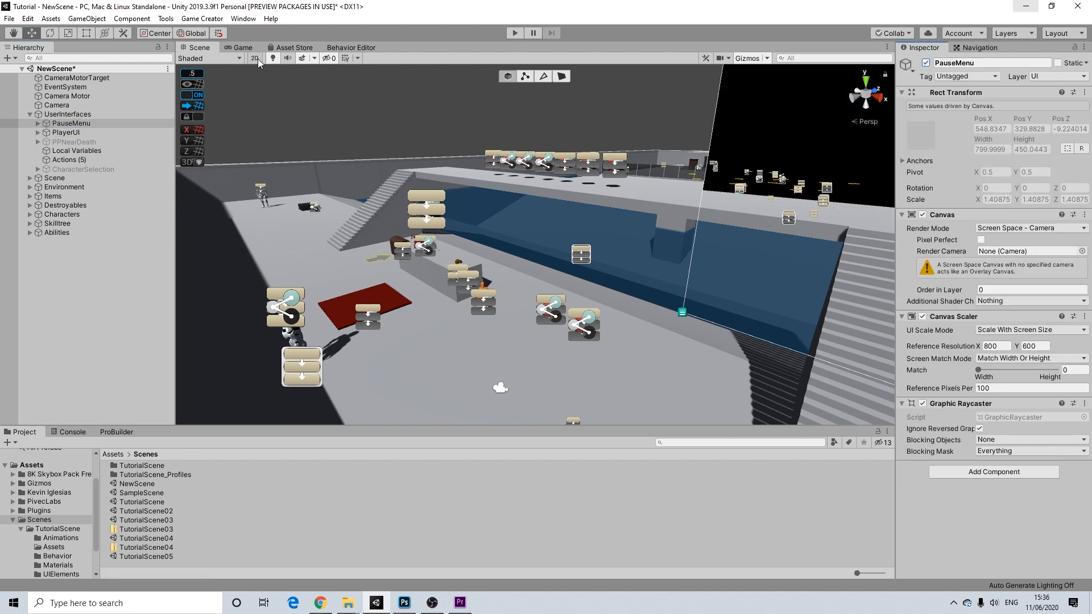
- Switch the Scene view to 2D and frame the full pause-menu canvas
{"action": "left_click", "coordinate": [255, 58]}
{"action": "scroll", "coordinate": [755, 146], "scroll_direction": "down", "scroll_amount": 12}
{"action": "middle_click_drag", "start_coordinate": [755, 145], "coordinate": [351, 375]}
{"action": "scroll", "coordinate": [692, 179], "scroll_direction": "down", "scroll_amount": 12}
{"action": "middle_click_drag", "start_coordinate": [733, 178], "coordinate": [355, 290]}
{"action": "scroll", "coordinate": [651, 210], "scroll_direction": "down", "scroll_amount": 20}
{"action": "middle_click_drag", "start_coordinate": [791, 184], "coordinate": [389, 402]}
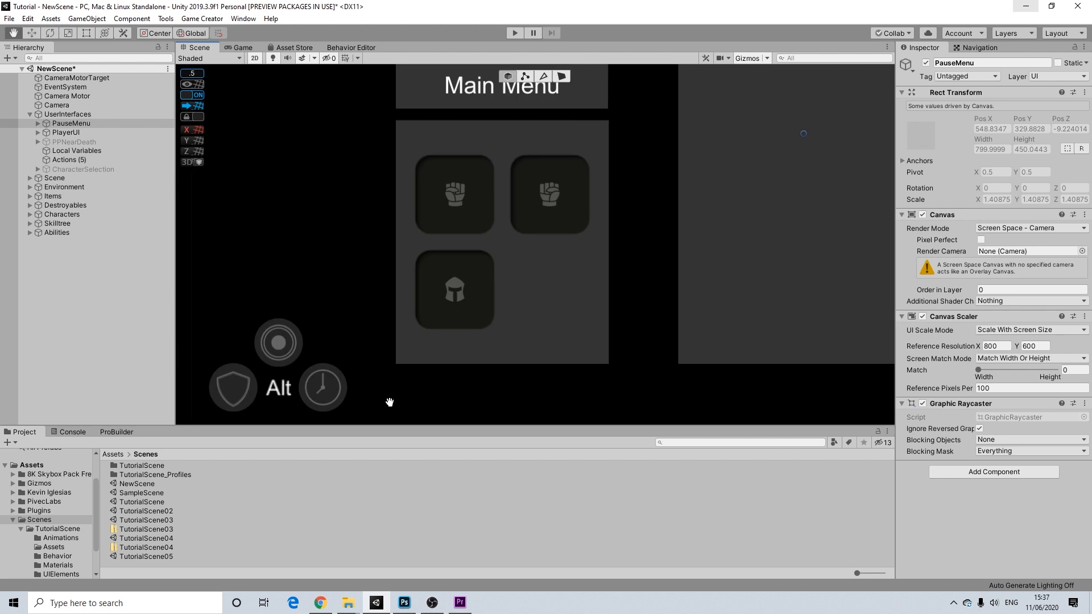
{"action": "scroll", "coordinate": [708, 226], "scroll_direction": "down", "scroll_amount": 6}
{"action": "middle_click_drag", "start_coordinate": [732, 231], "coordinate": [605, 238]}
{"action": "scroll", "coordinate": [610, 268], "scroll_direction": "down", "scroll_amount": 3}
{"action": "scroll", "coordinate": [606, 237], "scroll_direction": "up", "scroll_amount": 2}
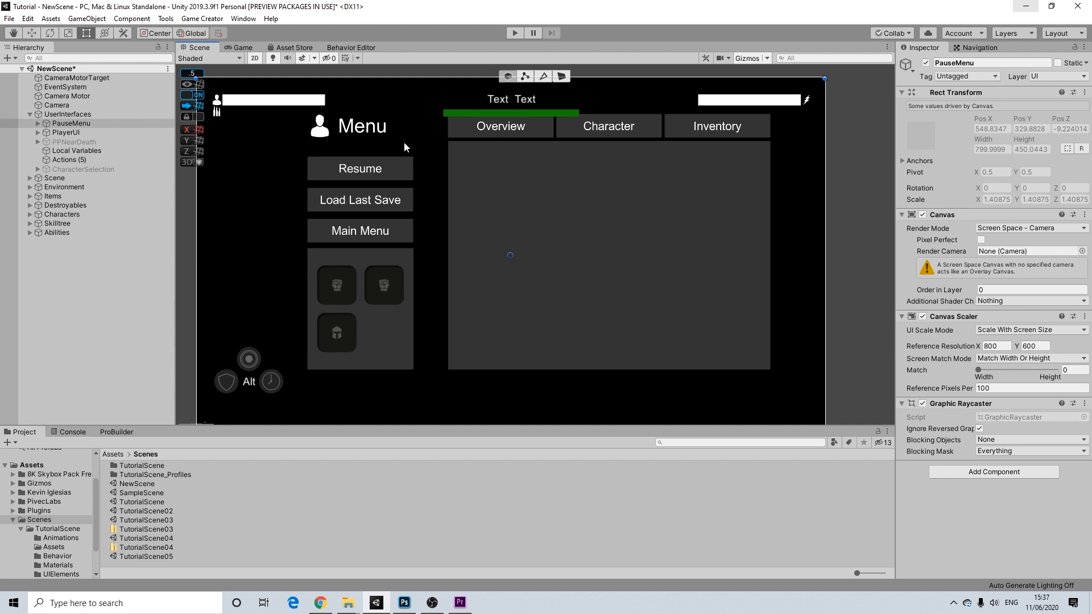
- Enable CharacterContent and delete its ColourPickerComponent and Trigger - on Variable Change objects
{"action": "left_click", "coordinate": [37, 123]}
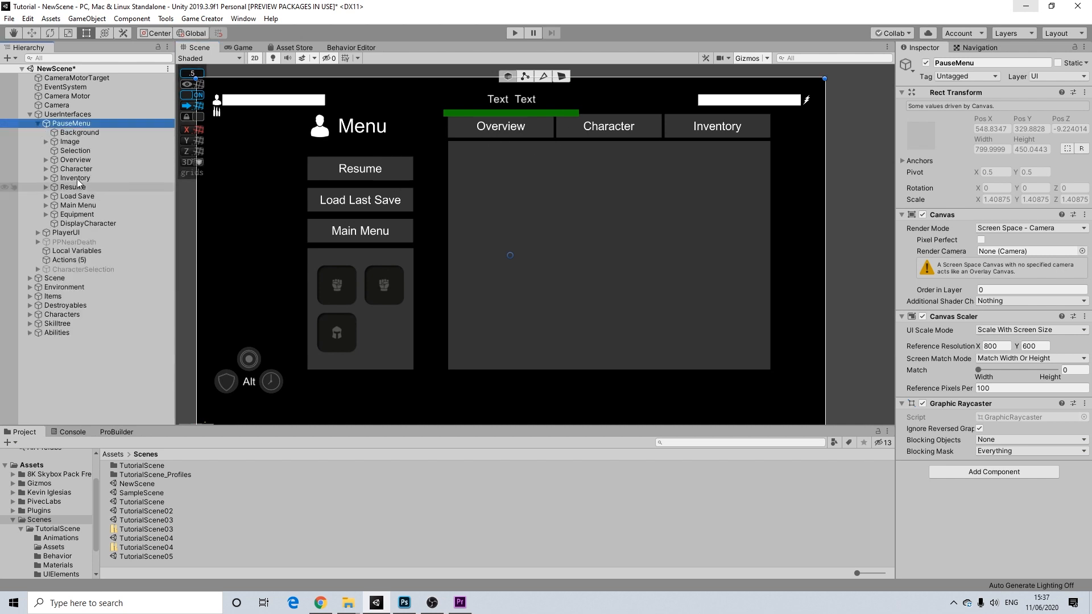
{"action": "left_click", "coordinate": [46, 169]}
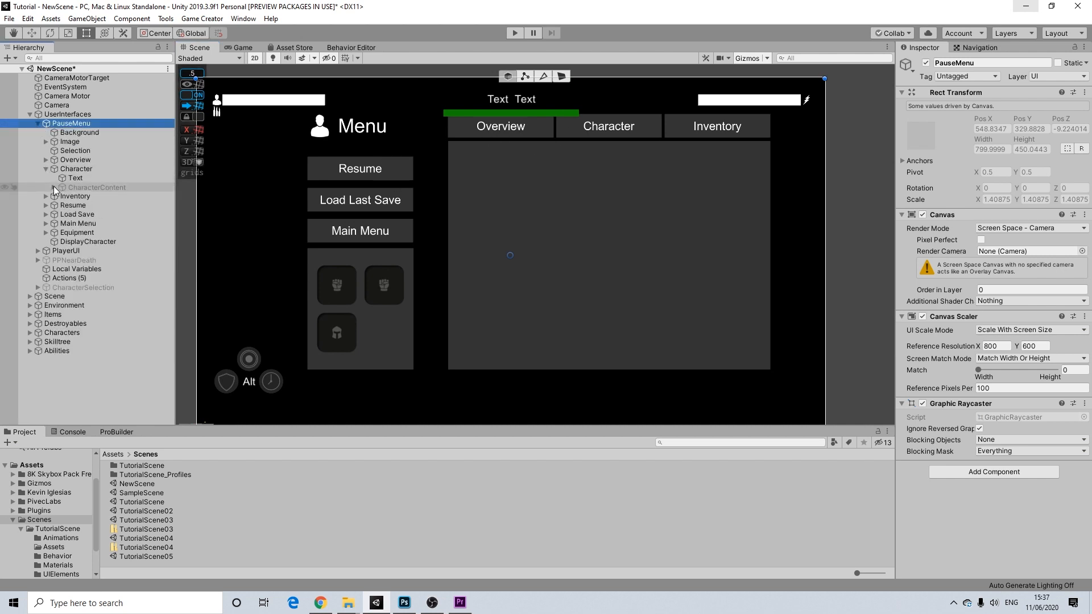
{"action": "left_click", "coordinate": [54, 187]}
{"action": "left_click", "coordinate": [87, 189]}
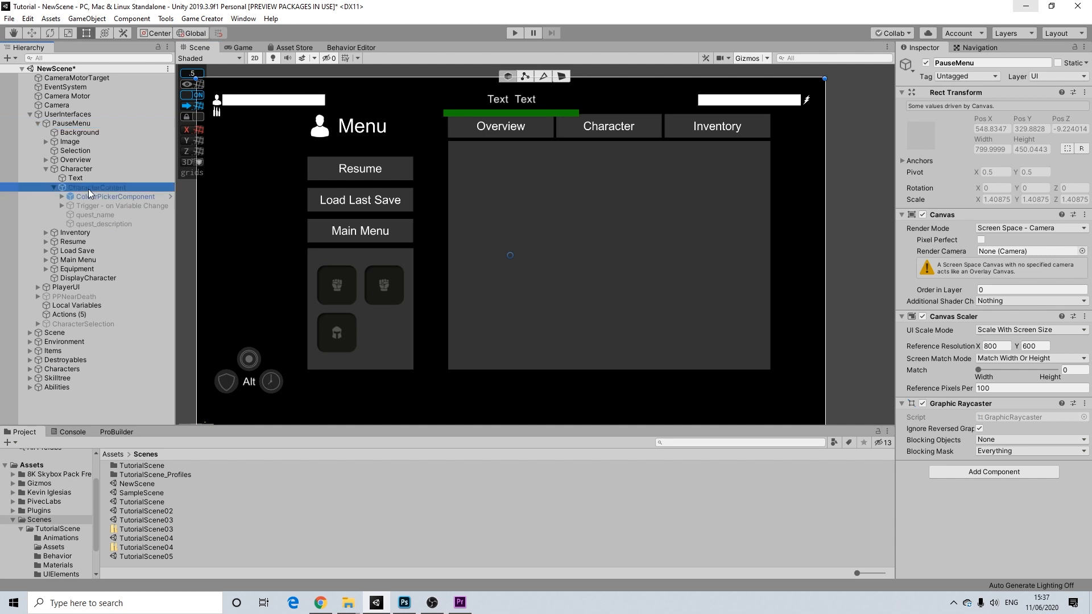
{"action": "left_click", "coordinate": [926, 63]}
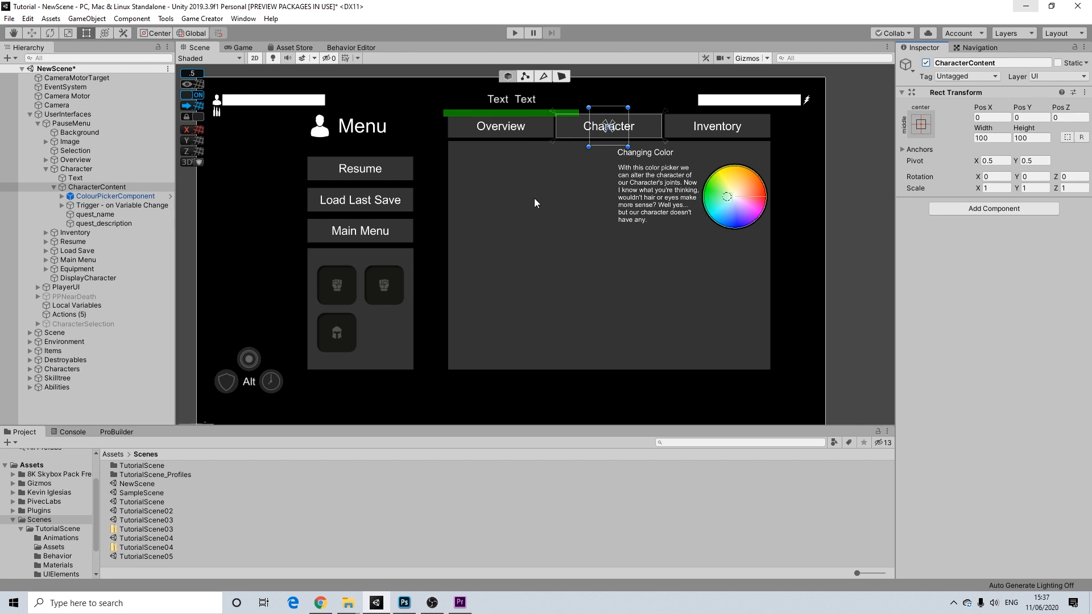
{"action": "left_click", "coordinate": [108, 197]}
{"action": "left_click", "coordinate": [110, 206], "text": "ctrl"}
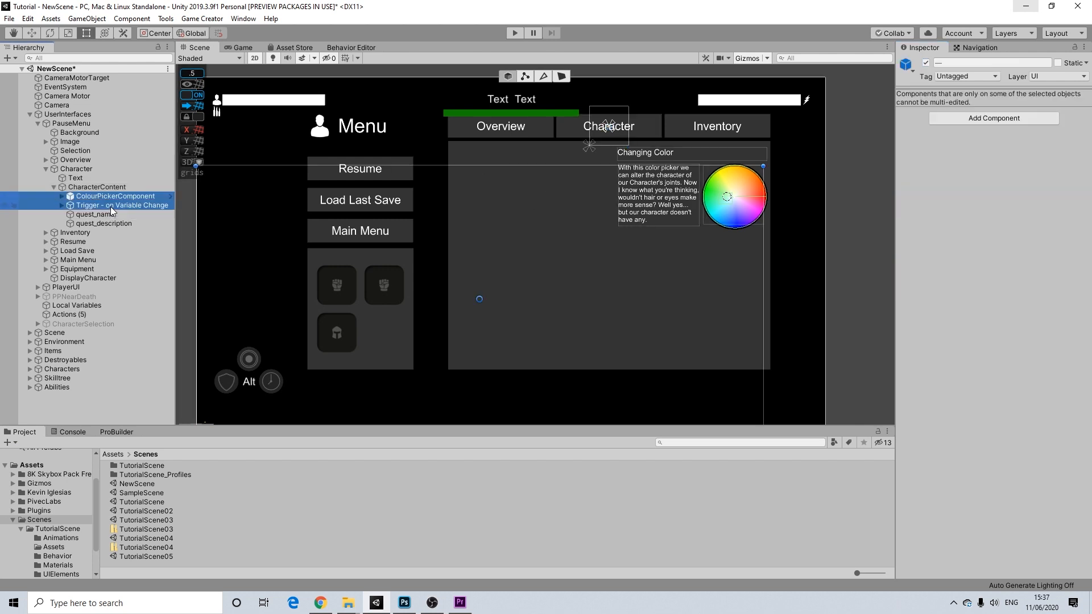
{"action": "key", "text": "Delete"}
- Rename quest_name to Title and quest_description to Content
{"action": "left_click", "coordinate": [95, 199]}
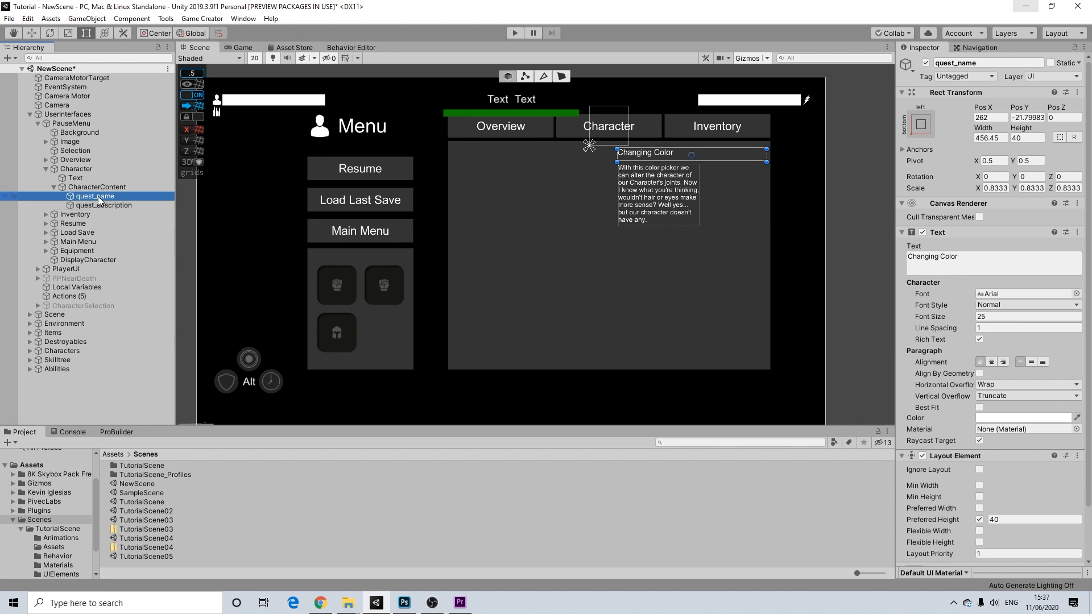
{"action": "left_click", "coordinate": [102, 197]}
{"action": "left_click", "coordinate": [978, 64]}
{"action": "type", "text": "Tit"}
{"action": "left_click", "coordinate": [103, 205]}
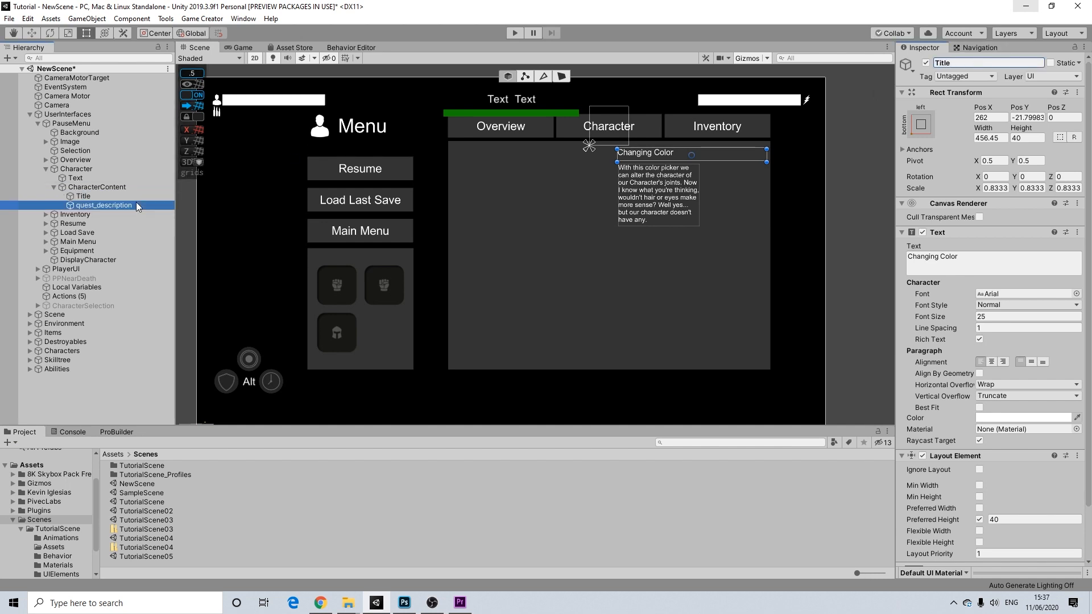
{"action": "left_click", "coordinate": [982, 63]}
{"action": "type", "text": "Content"}
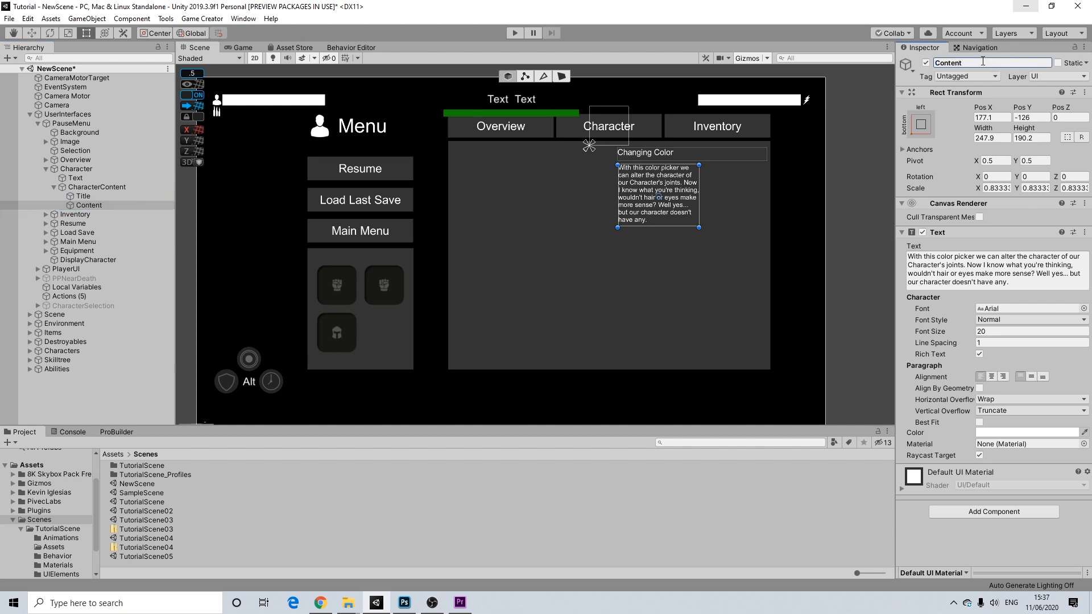
- Widen the Content box, set its text to 'Select the ability you want to have available for each slot.', and shorten it
{"action": "left_click", "coordinate": [1032, 287]}
{"action": "left_click", "coordinate": [1032, 288]}
{"action": "left_click_drag", "start_coordinate": [698, 196], "coordinate": [765, 193]}
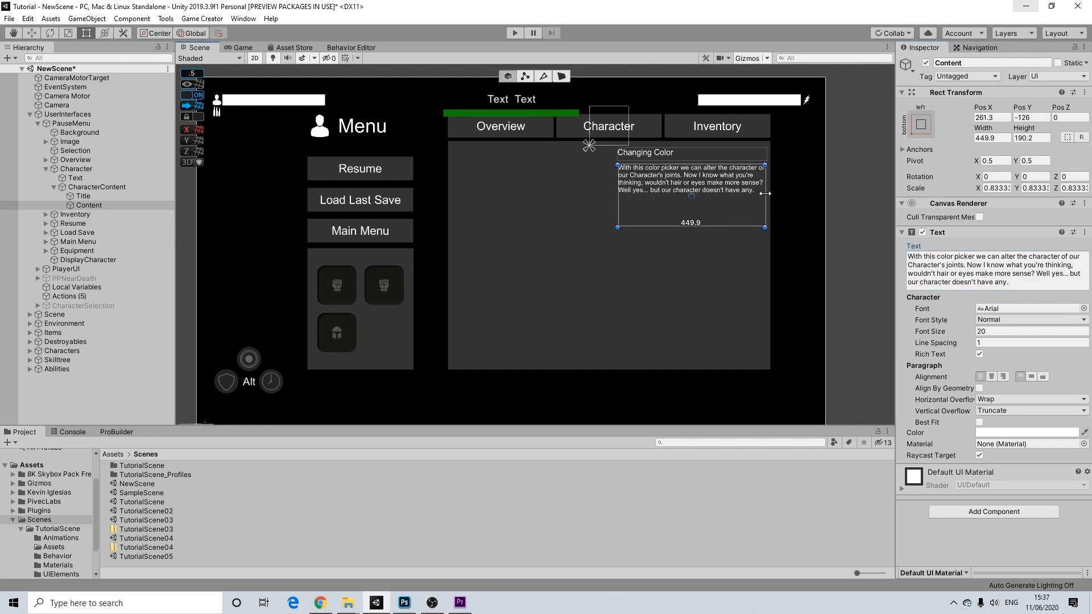
{"action": "key", "text": "ctrl+a"}
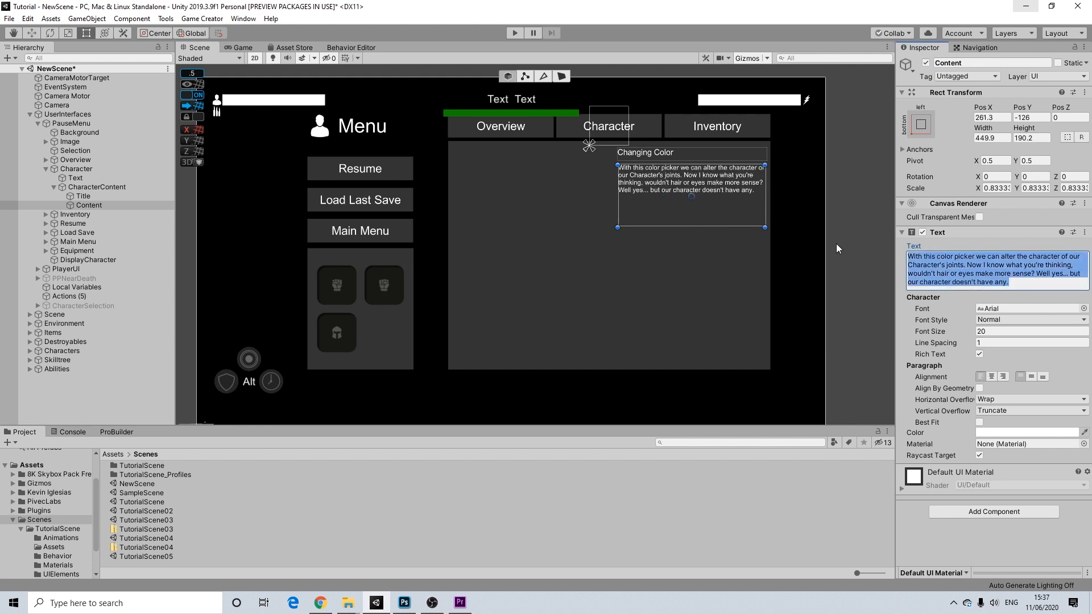
{"action": "key", "text": "BackSpace"}
{"action": "type", "text": "Pl"}
{"action": "key", "text": "BackSpace"}
{"action": "key", "text": "BackSpace"}
{"action": "type", "text": "s"}
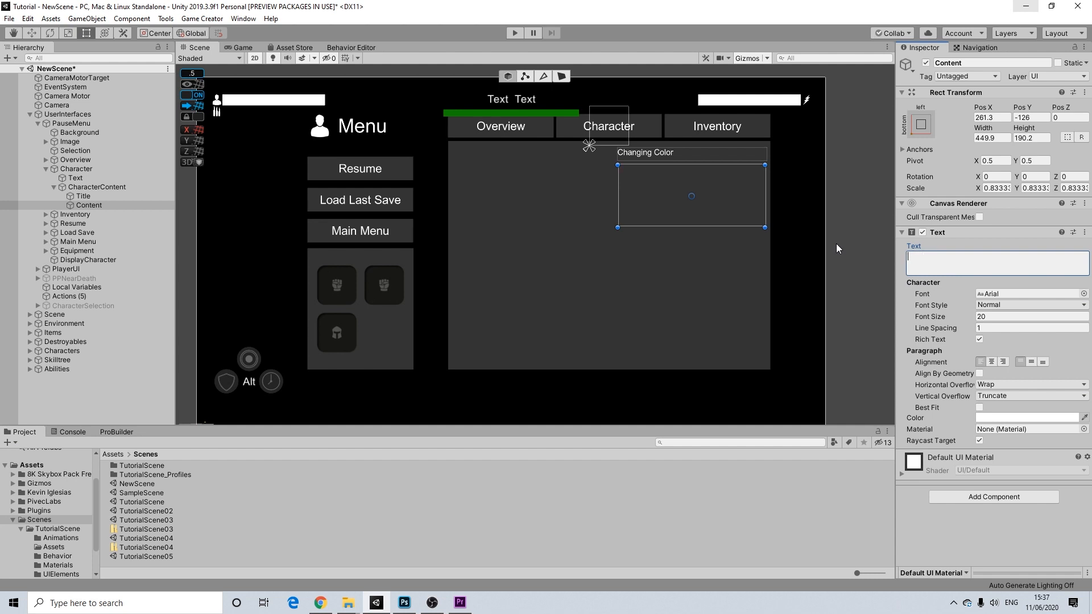
{"action": "type", "text": "elect the ability you want to have available for each slot"}
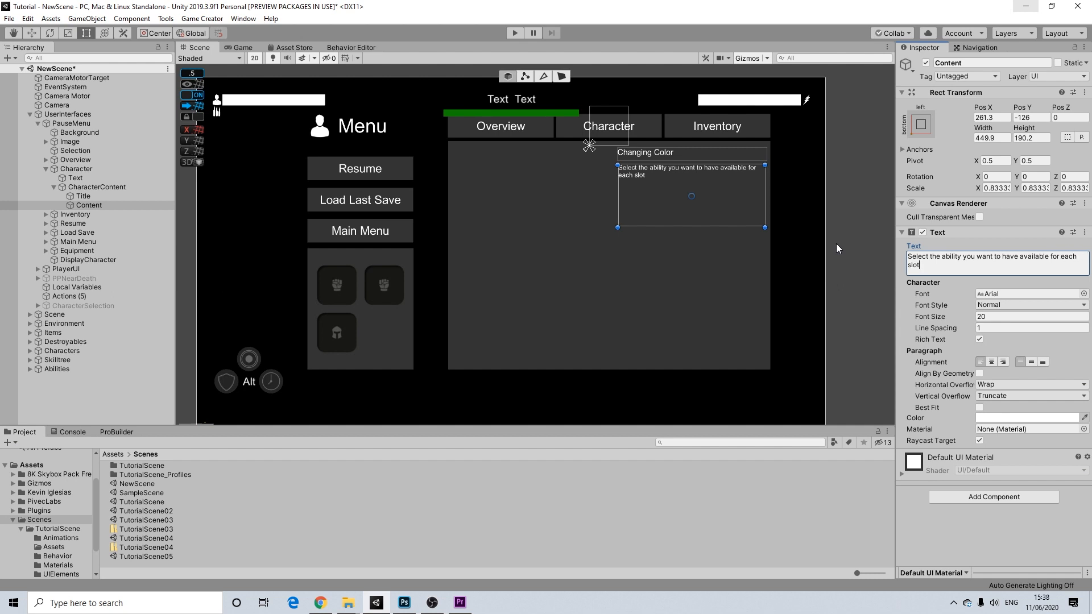
{"action": "type", "text": "."}
{"action": "left_click_drag", "start_coordinate": [669, 227], "coordinate": [675, 182]}
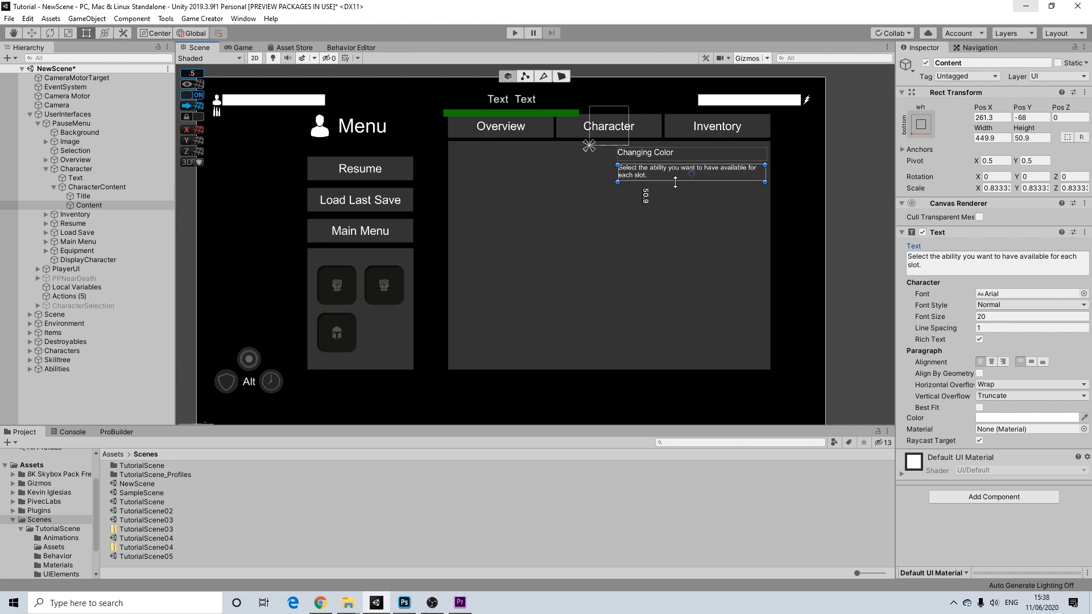
- Duplicate Content and change the copy's text to 'Agility'
{"action": "left_click", "coordinate": [88, 205]}
{"action": "key", "text": "ctrl+d"}
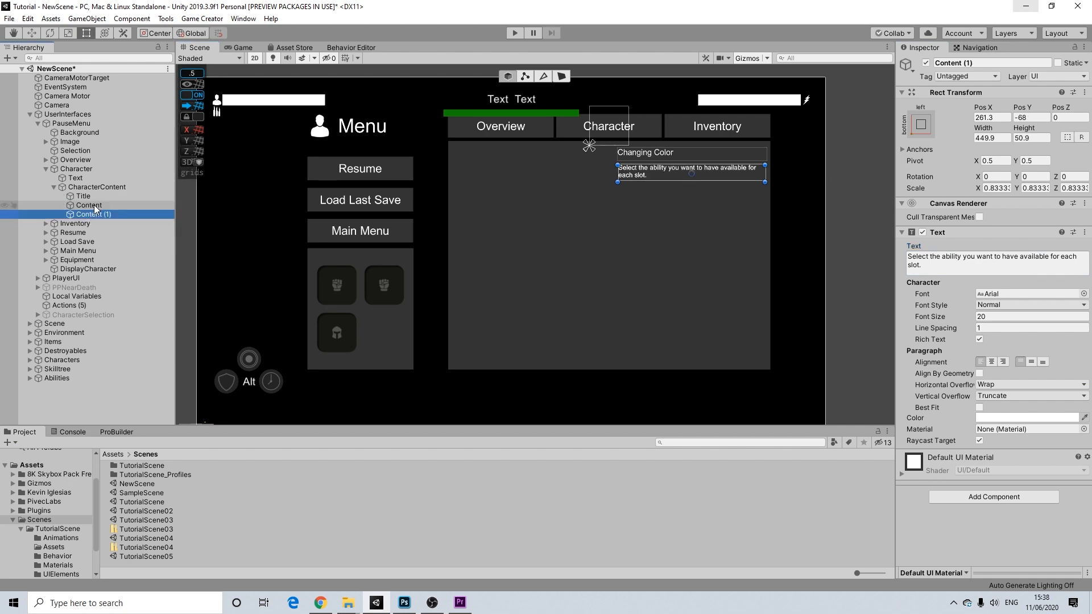
{"action": "left_click", "coordinate": [933, 260]}
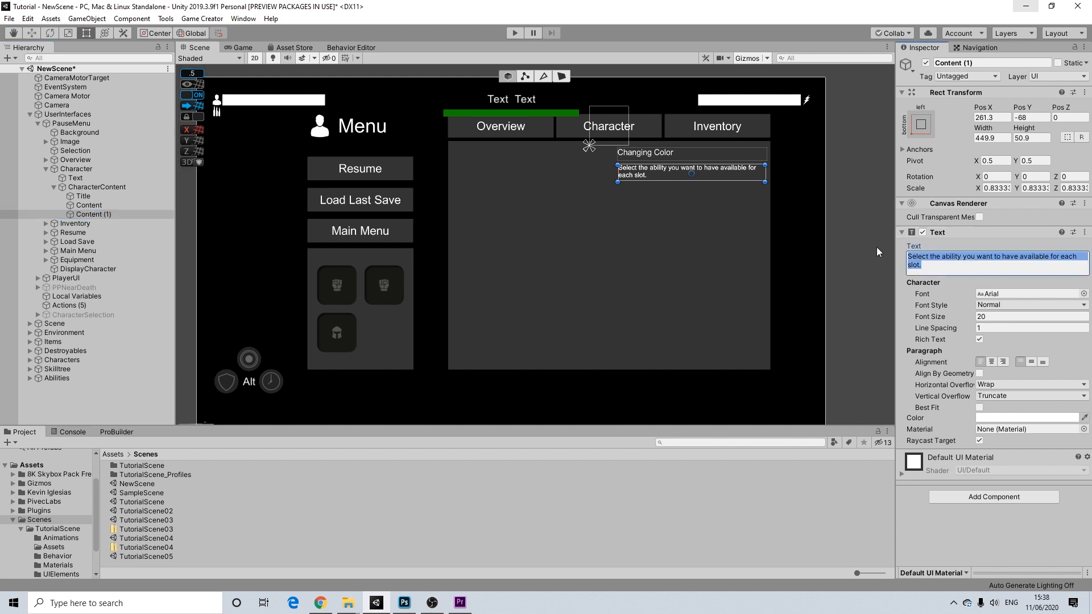
{"action": "type", "text": "Agility"}
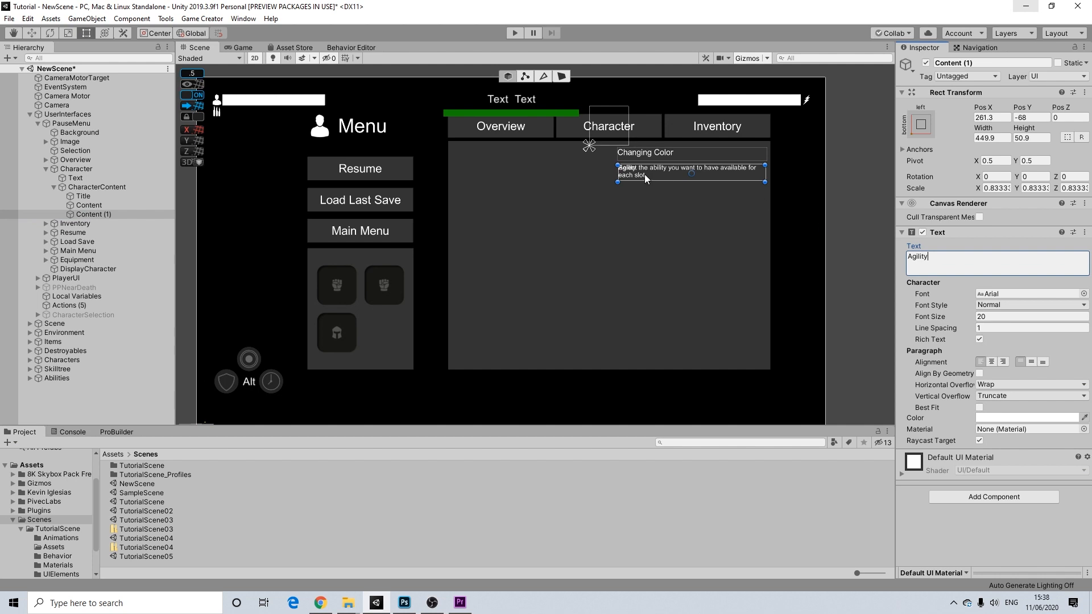
- Move the Agility text below the description and nudge the description into place
{"action": "left_click_drag", "start_coordinate": [653, 171], "coordinate": [653, 196]}
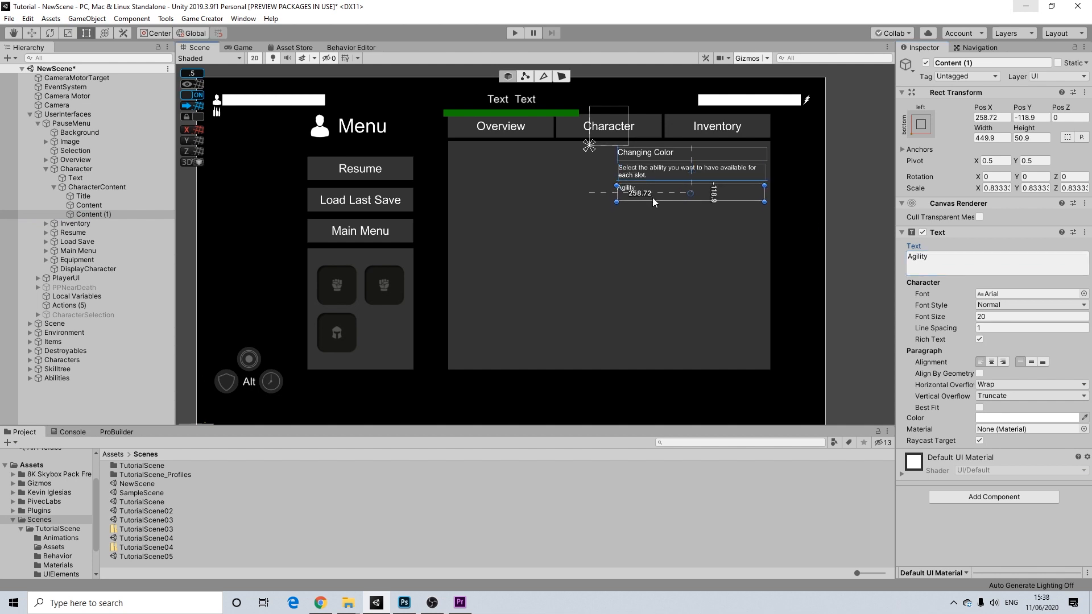
{"action": "left_click", "coordinate": [654, 172]}
{"action": "left_click", "coordinate": [654, 173]}
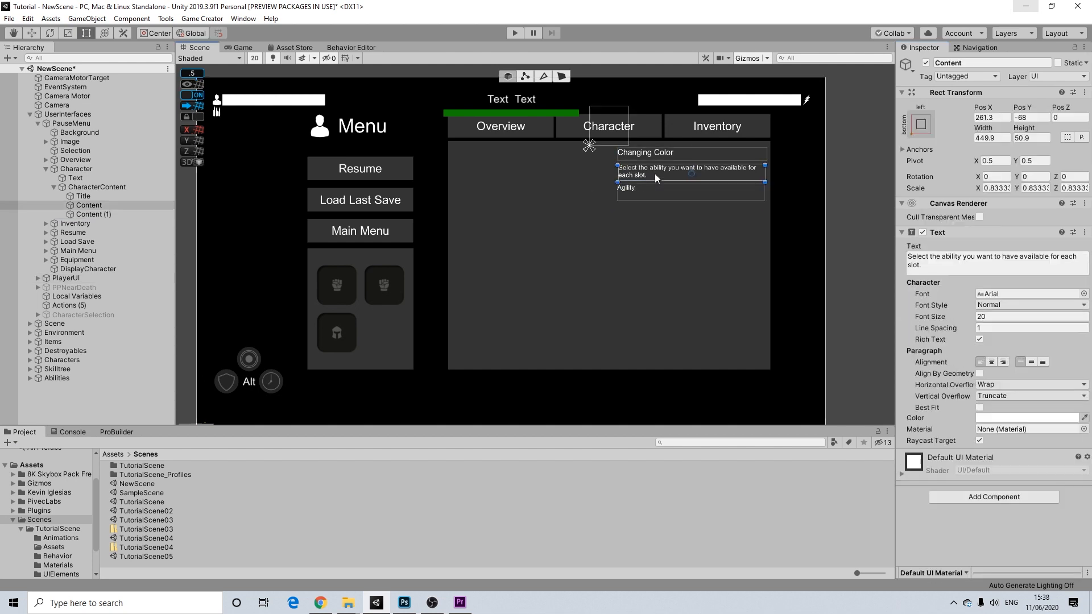
{"action": "left_click_drag", "start_coordinate": [653, 172], "coordinate": [653, 172]}
- Centre the Agility label, set font size 30, and narrow its box to about 131
{"action": "left_click", "coordinate": [629, 187]}
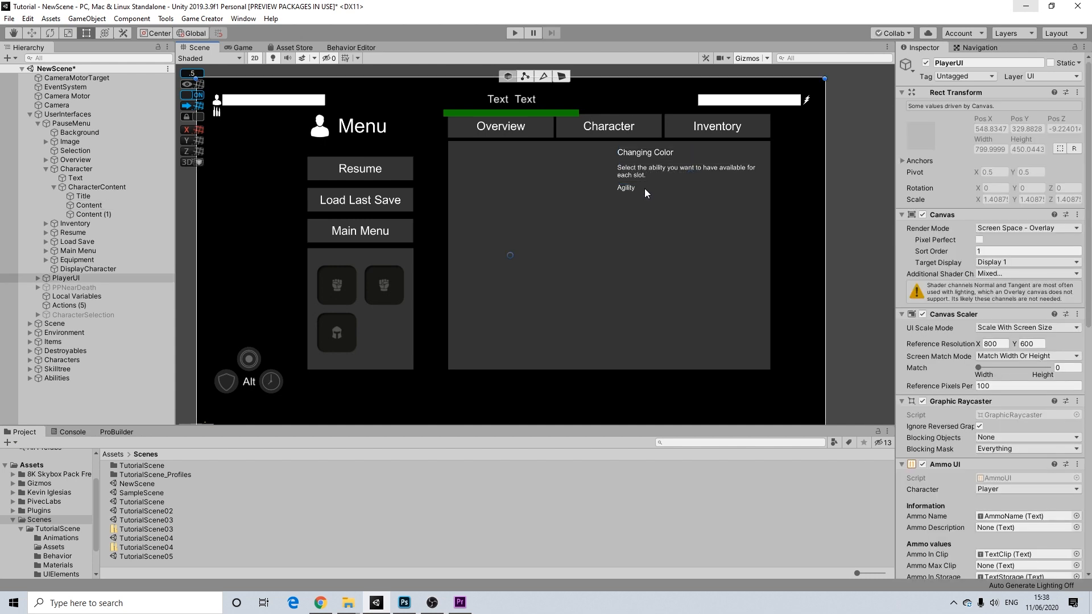
{"action": "left_click", "coordinate": [986, 318]}
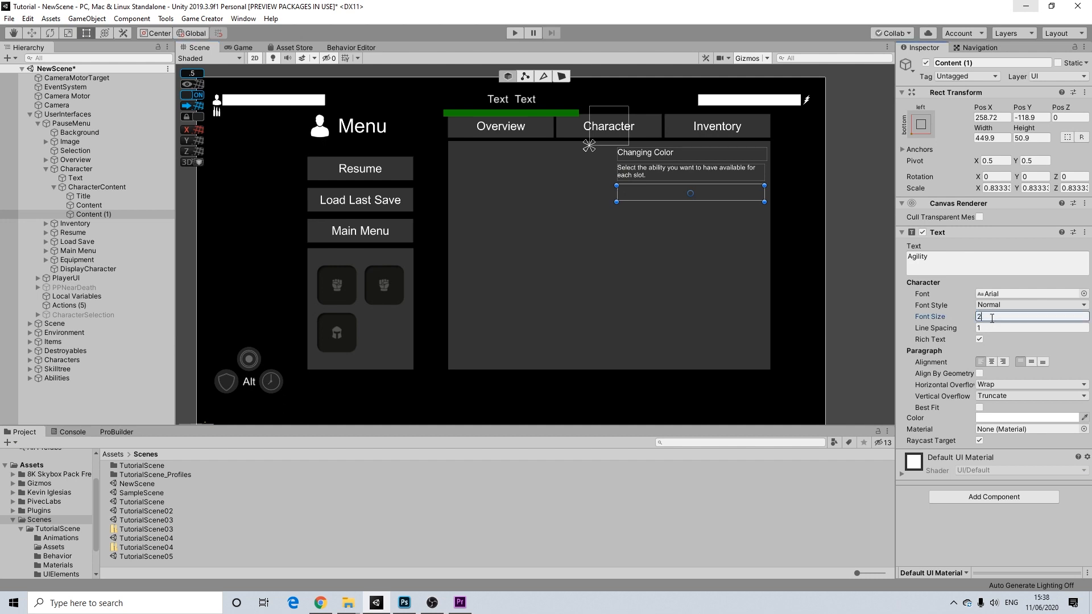
{"action": "left_click", "coordinate": [992, 363]}
{"action": "left_click", "coordinate": [1031, 362]}
{"action": "type", "text": "30"}
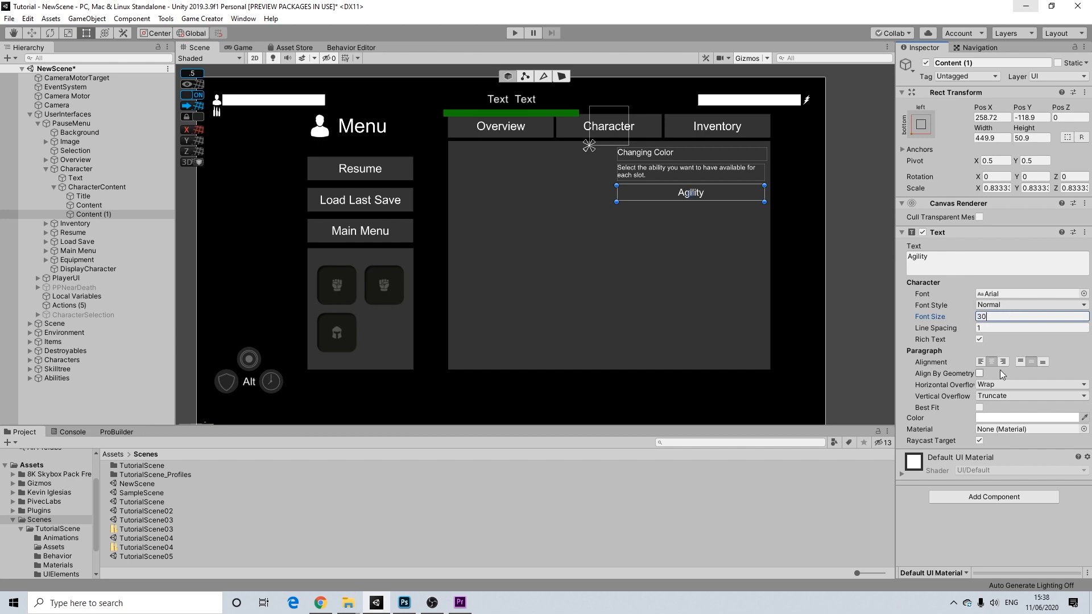
{"action": "left_click_drag", "start_coordinate": [764, 193], "coordinate": [660, 189]}
{"action": "scroll", "coordinate": [776, 178], "scroll_direction": "up", "scroll_amount": 5}
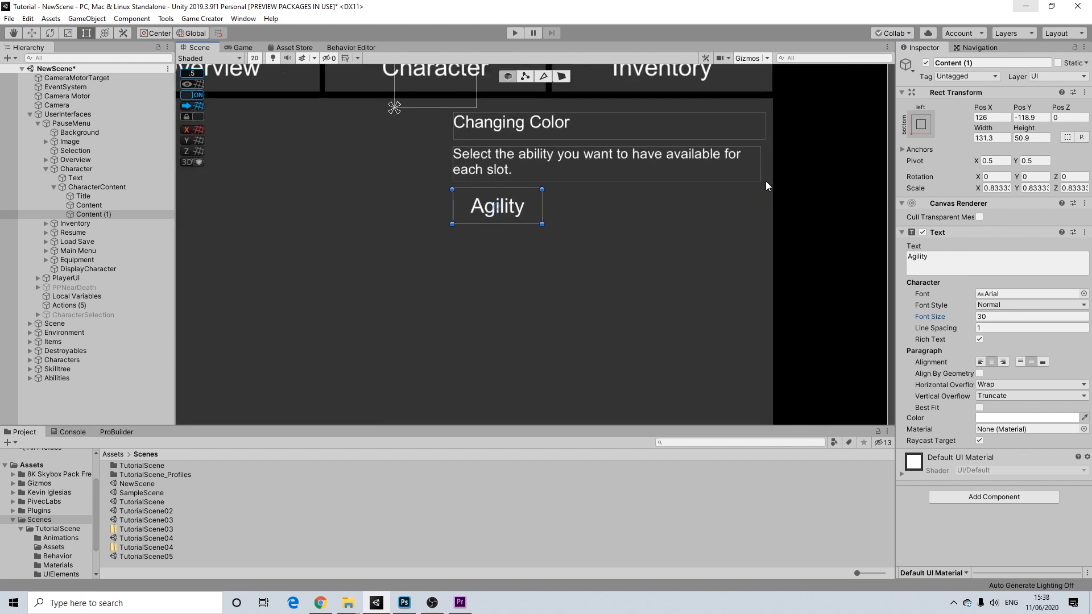
{"action": "scroll", "coordinate": [618, 208], "scroll_direction": "up", "scroll_amount": 1}
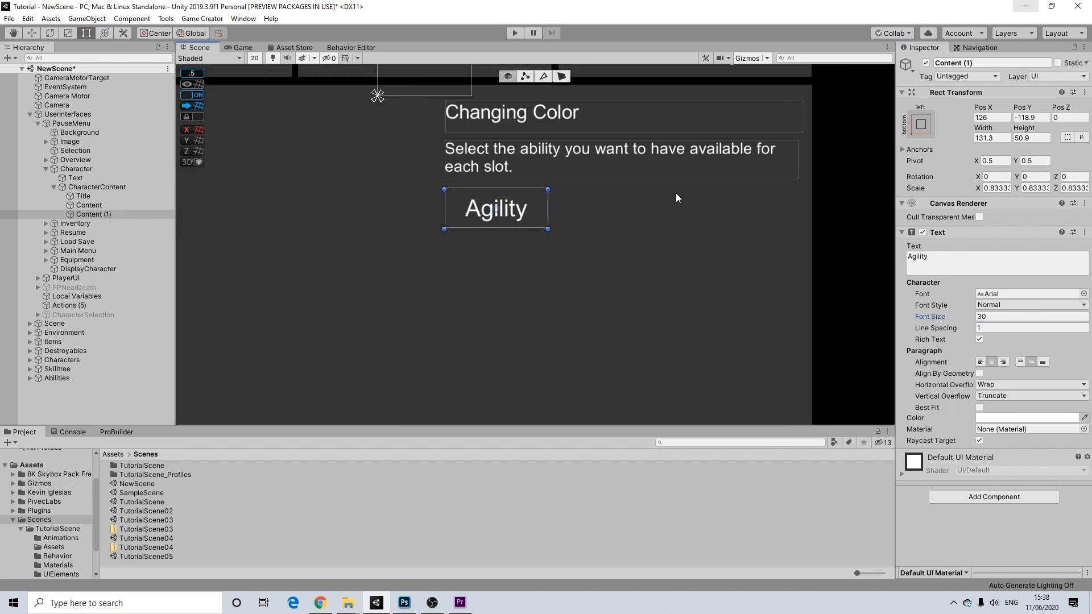
{"action": "left_click", "coordinate": [525, 216]}
{"action": "left_click", "coordinate": [497, 211]}
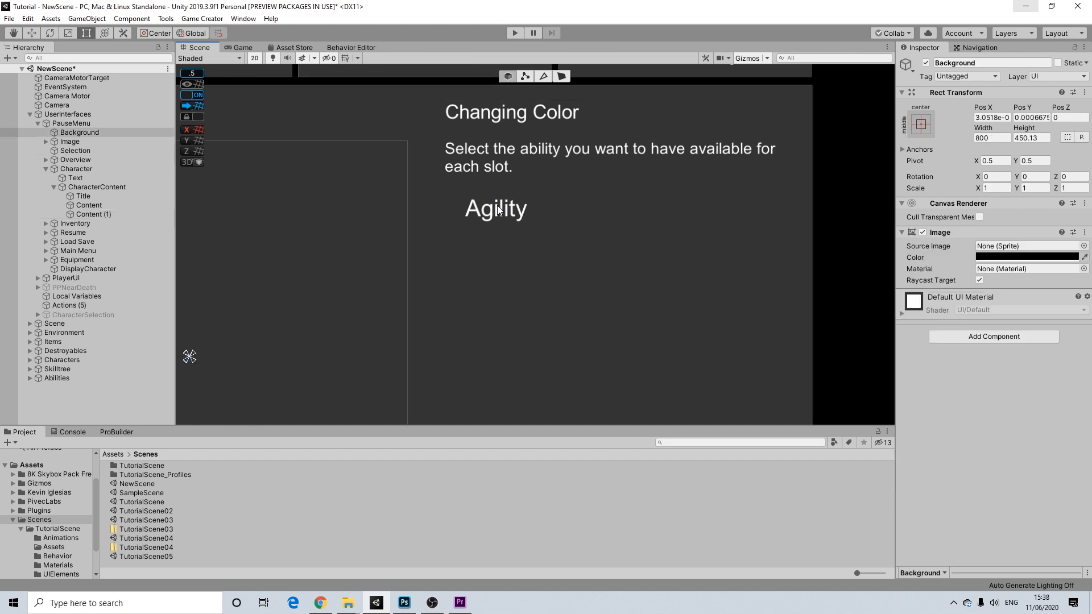
{"action": "left_click", "coordinate": [497, 210]}
{"action": "left_click", "coordinate": [497, 210]}
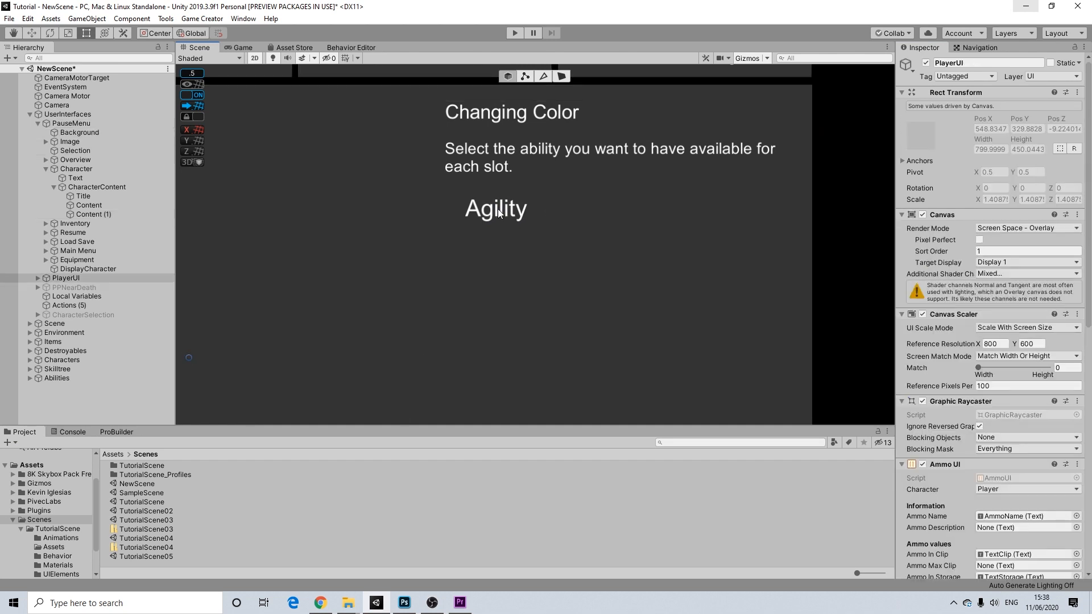
- Rename Content (1) to Agility and delete an accidentally created Trigger under it
{"action": "right_click", "coordinate": [81, 215]}
{"action": "left_click", "coordinate": [976, 61]}
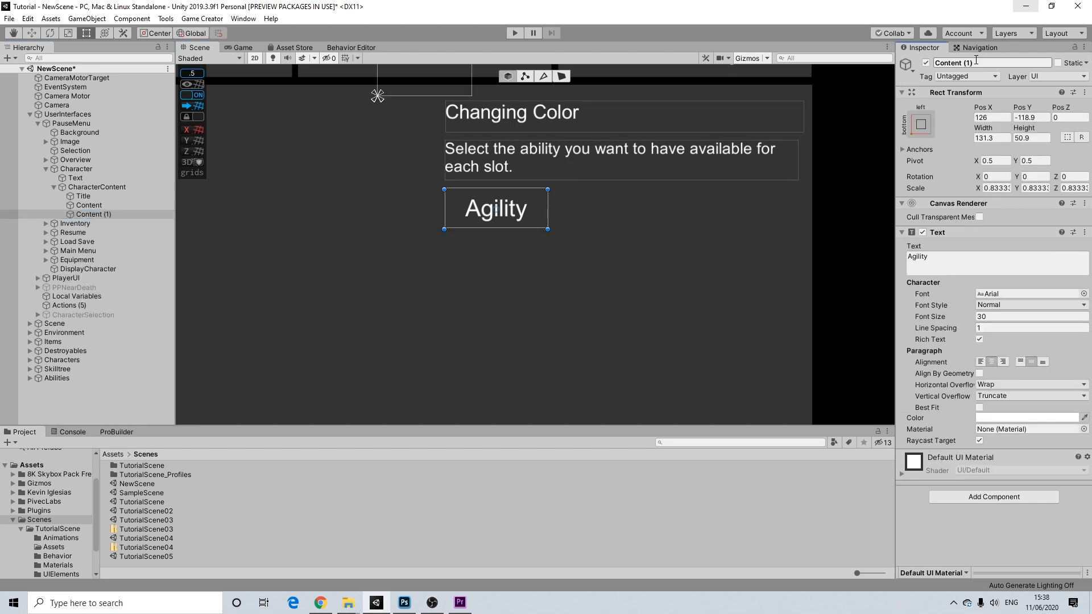
{"action": "type", "text": "Agility"}
{"action": "right_click", "coordinate": [75, 214]}
{"action": "mouse_move", "coordinate": [159, 333]}
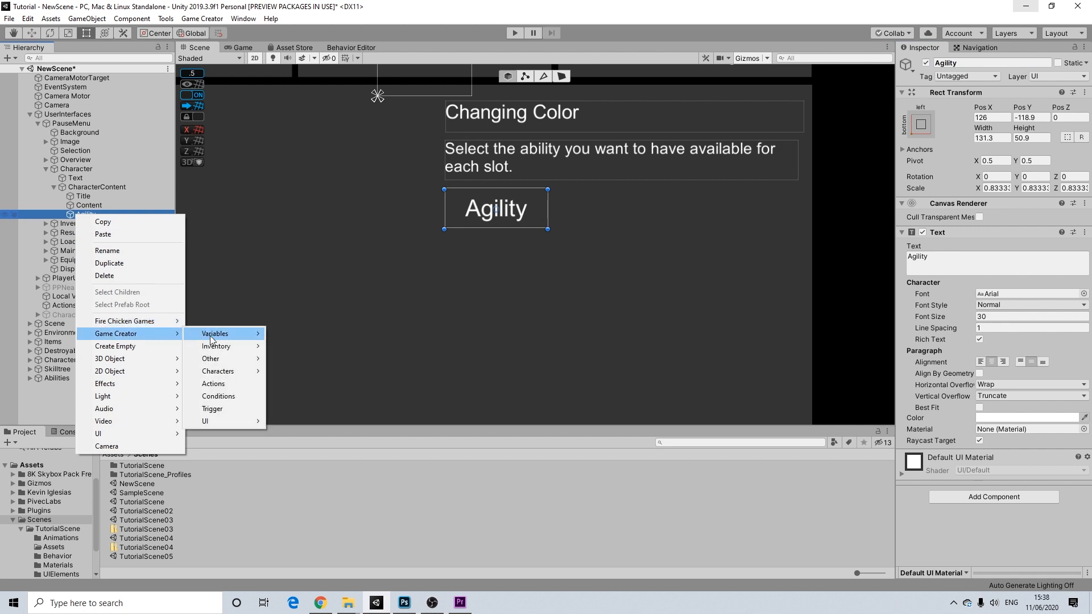
{"action": "mouse_move", "coordinate": [258, 425]}
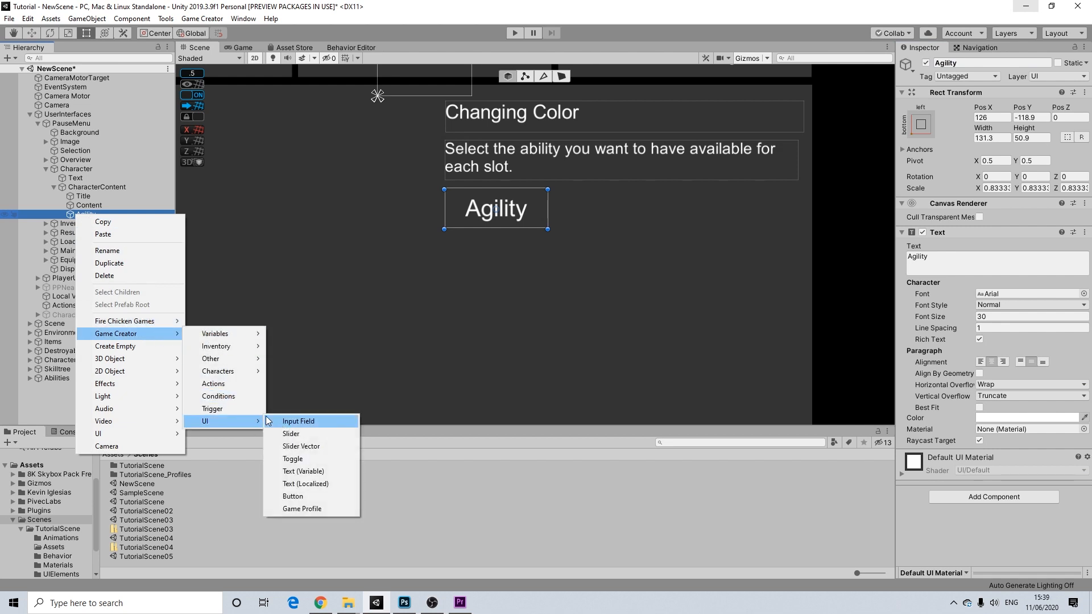
{"action": "mouse_move", "coordinate": [260, 340]}
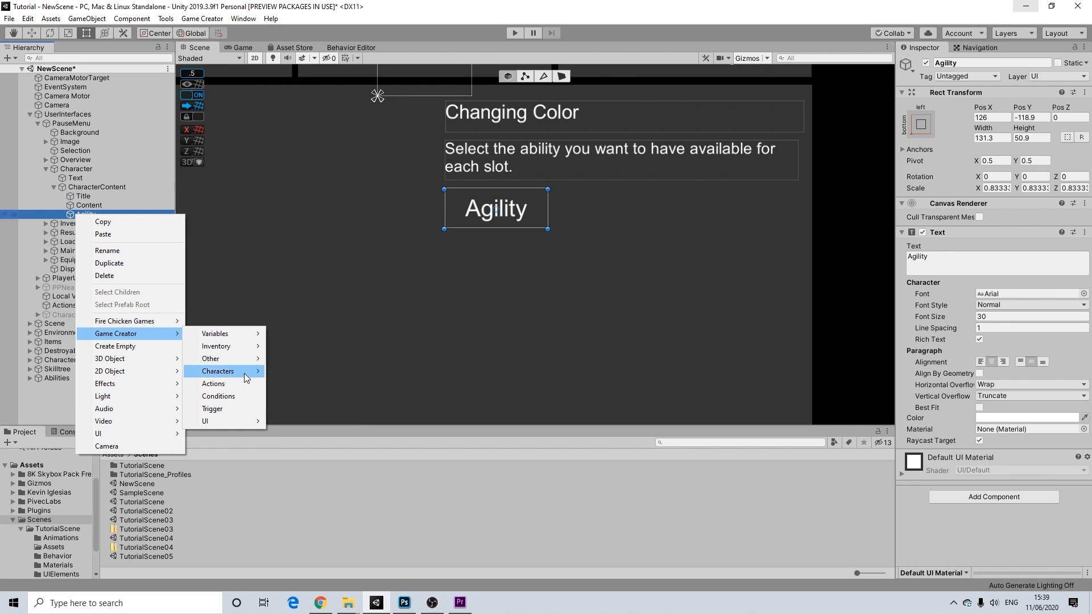
{"action": "left_click", "coordinate": [231, 408]}
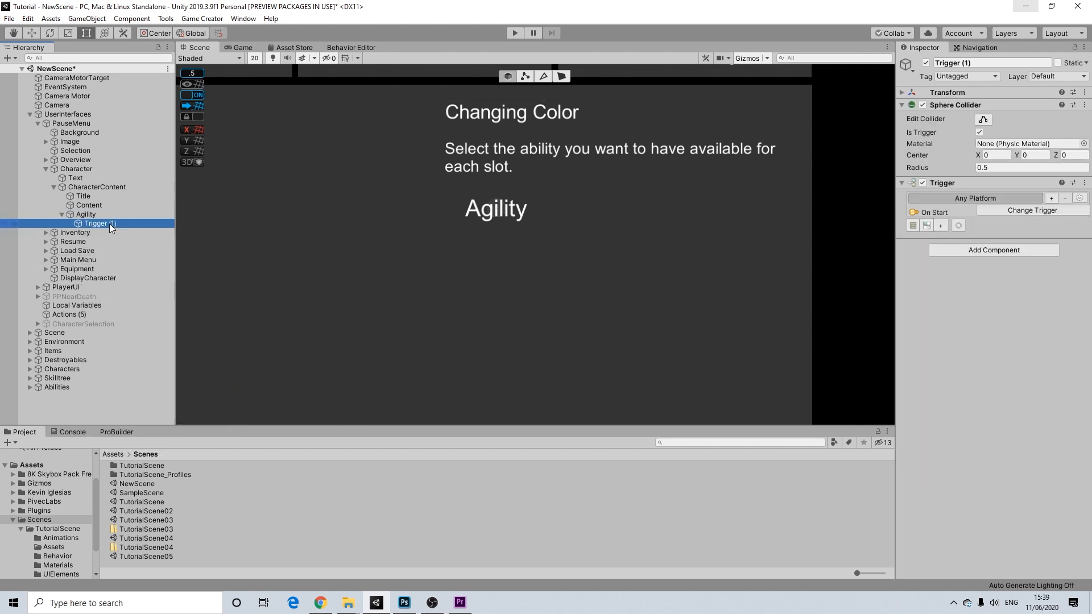
{"action": "key", "text": "Delete"}
{"action": "left_click", "coordinate": [84, 214]}
- Add a Game Creator UI Button and nest it under the Agility object
{"action": "right_click", "coordinate": [93, 213]}
{"action": "mouse_move", "coordinate": [194, 332]}
{"action": "mouse_move", "coordinate": [273, 421]}
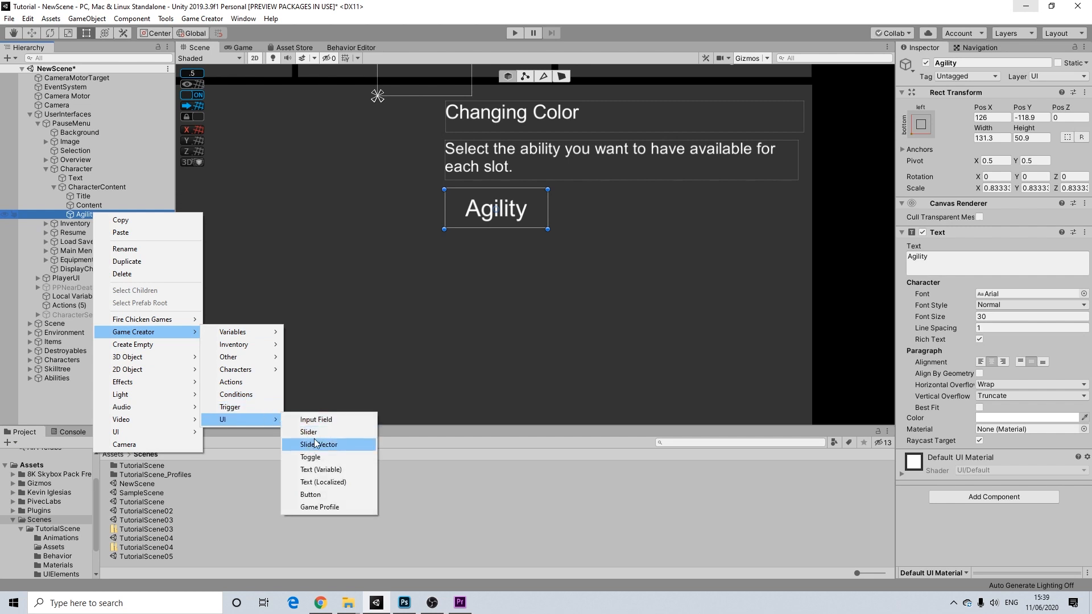
{"action": "left_click", "coordinate": [311, 494]}
{"action": "left_click_drag", "start_coordinate": [239, 375], "coordinate": [618, 329]}
{"action": "left_click_drag", "start_coordinate": [83, 279], "coordinate": [90, 218]}
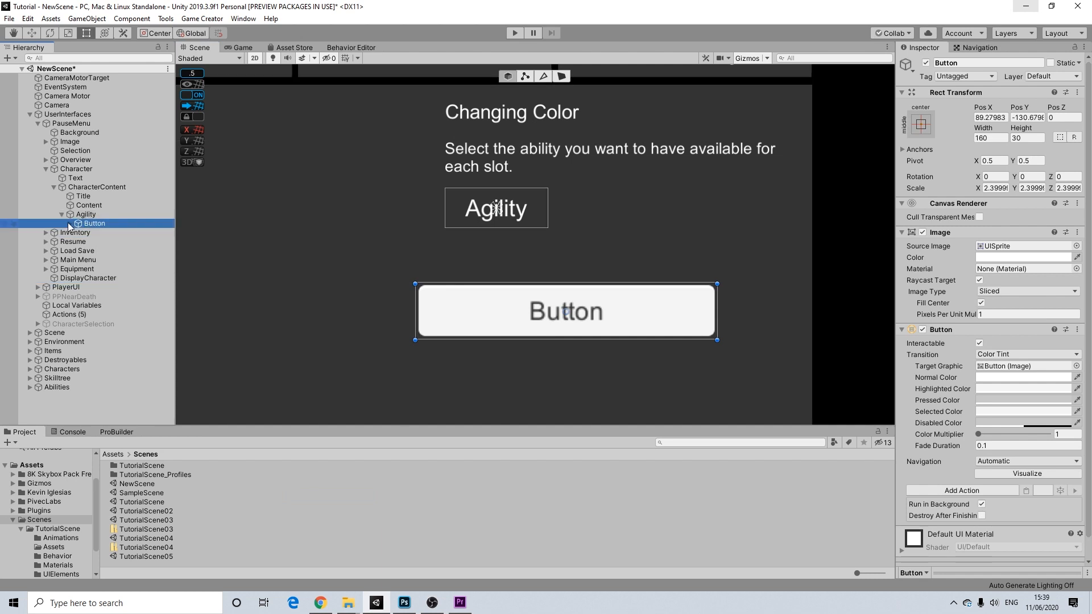
- Remove the button's label text, size it 34×34, and centre it under Agility
{"action": "left_click", "coordinate": [69, 223]}
{"action": "left_click", "coordinate": [87, 232]}
{"action": "key", "text": "Delete"}
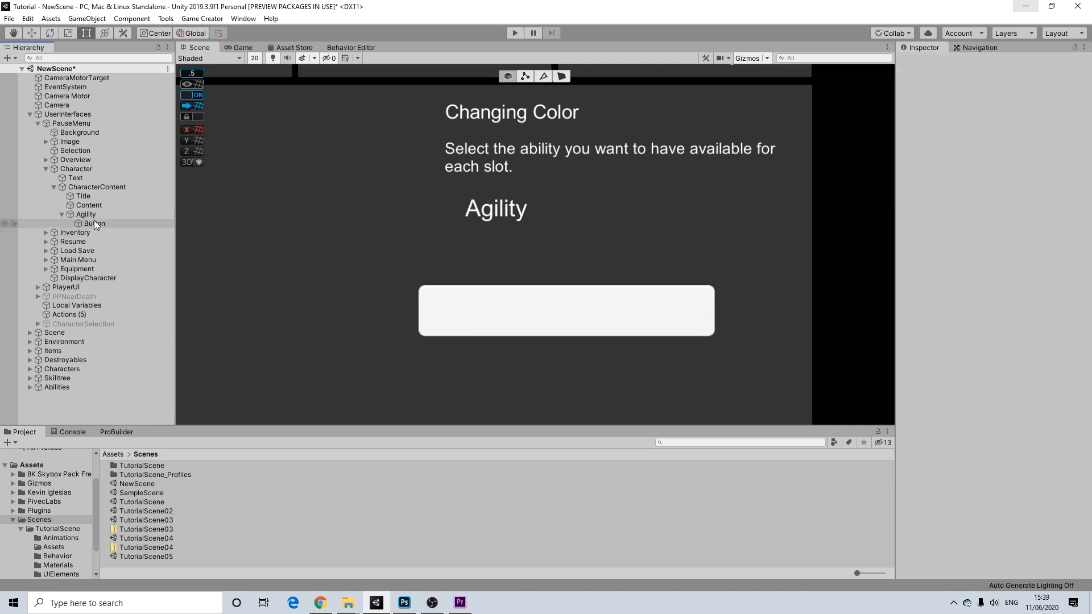
{"action": "left_click", "coordinate": [93, 223]}
{"action": "left_click", "coordinate": [988, 137]}
{"action": "left_click", "coordinate": [989, 138]}
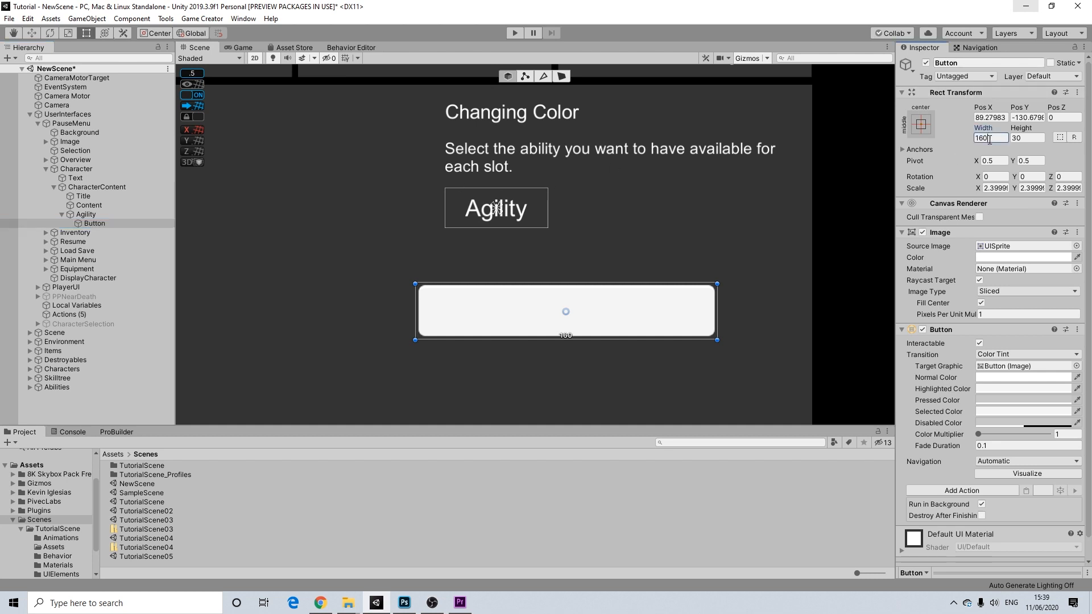
{"action": "type", "text": "34"}
{"action": "key", "text": "Tab"}
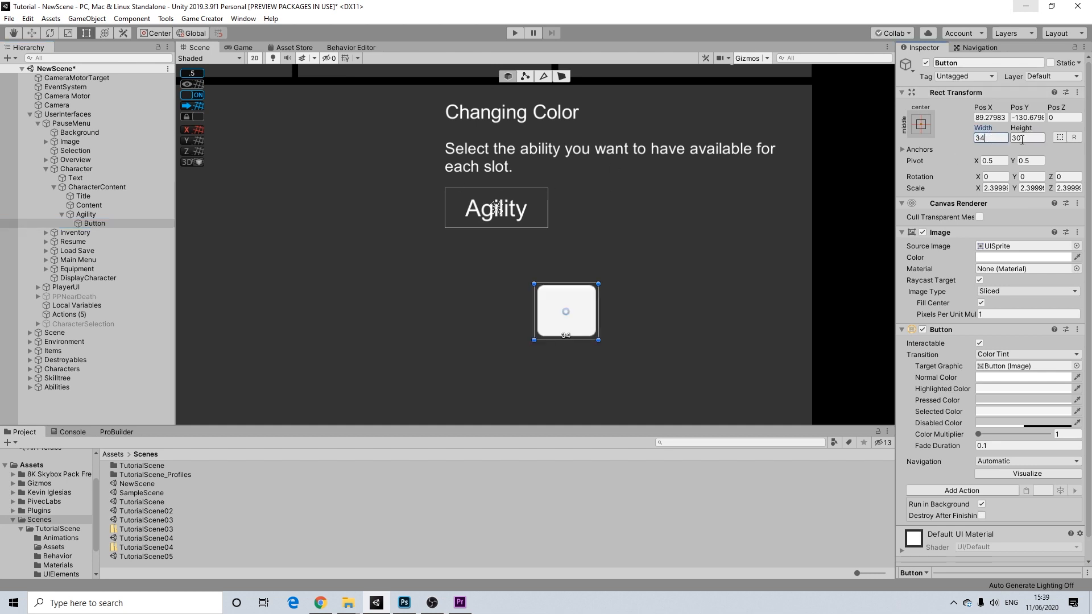
{"action": "type", "text": "34"}
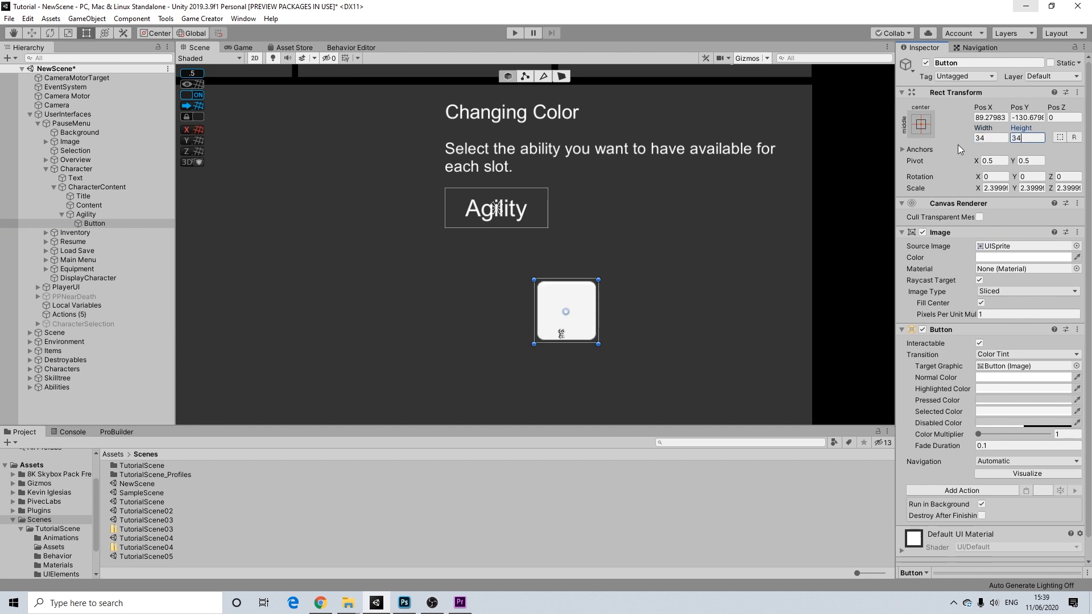
{"action": "left_click_drag", "start_coordinate": [546, 315], "coordinate": [510, 287]}
{"action": "scroll", "coordinate": [302, 319], "scroll_direction": "down", "scroll_amount": 10}
{"action": "middle_click_drag", "start_coordinate": [303, 319], "coordinate": [387, 287]}
{"action": "scroll", "coordinate": [398, 280], "scroll_direction": "up", "scroll_amount": 8}
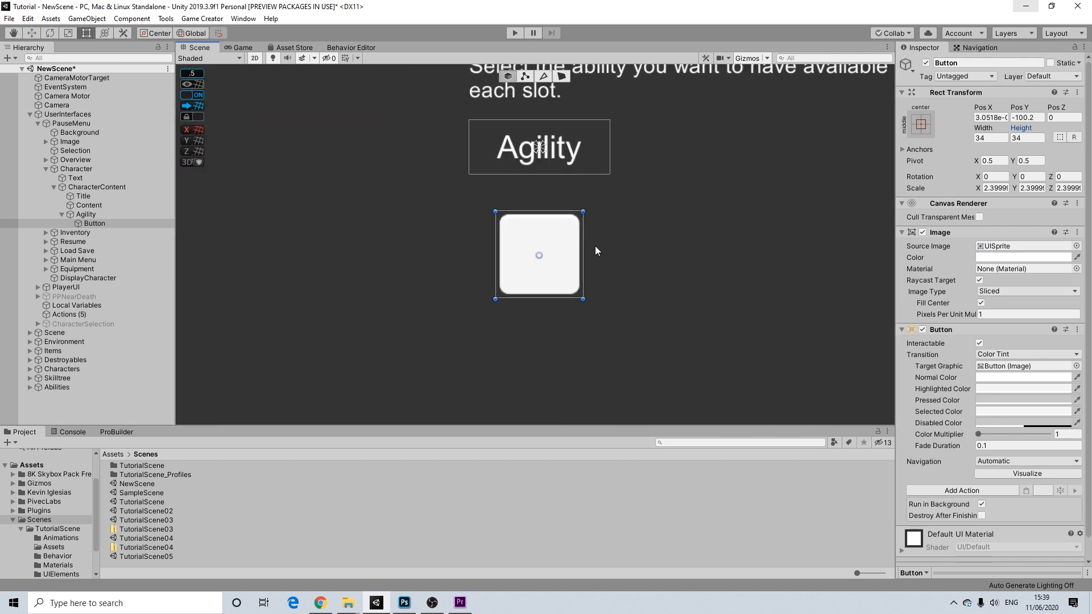
- Set the button's Source Image to the CirkelButton sprite
{"action": "left_click", "coordinate": [1076, 246]}
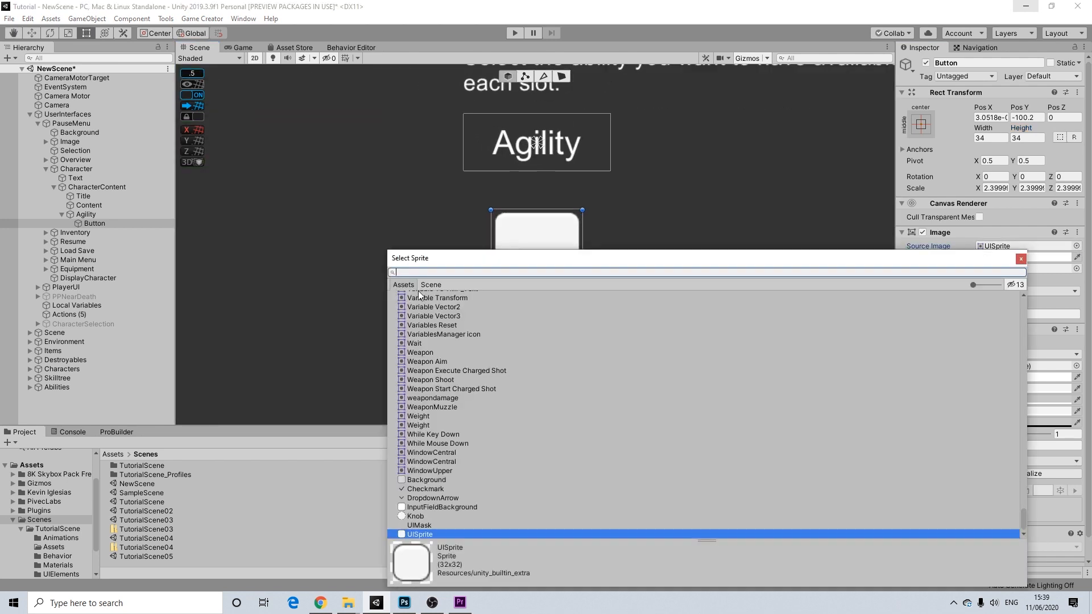
{"action": "type", "text": "cirkel"}
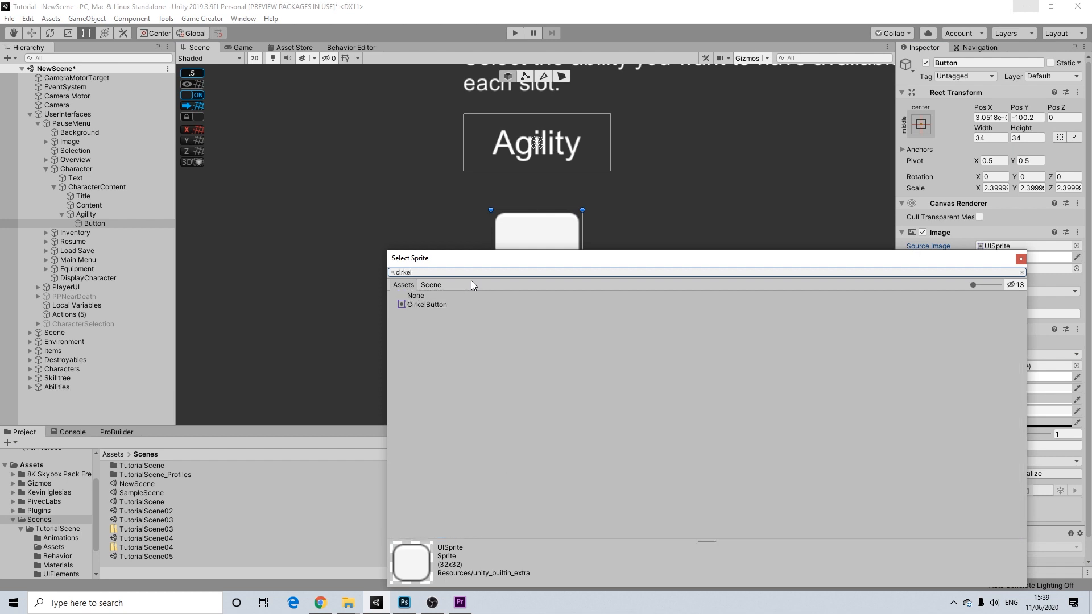
{"action": "left_click", "coordinate": [423, 306]}
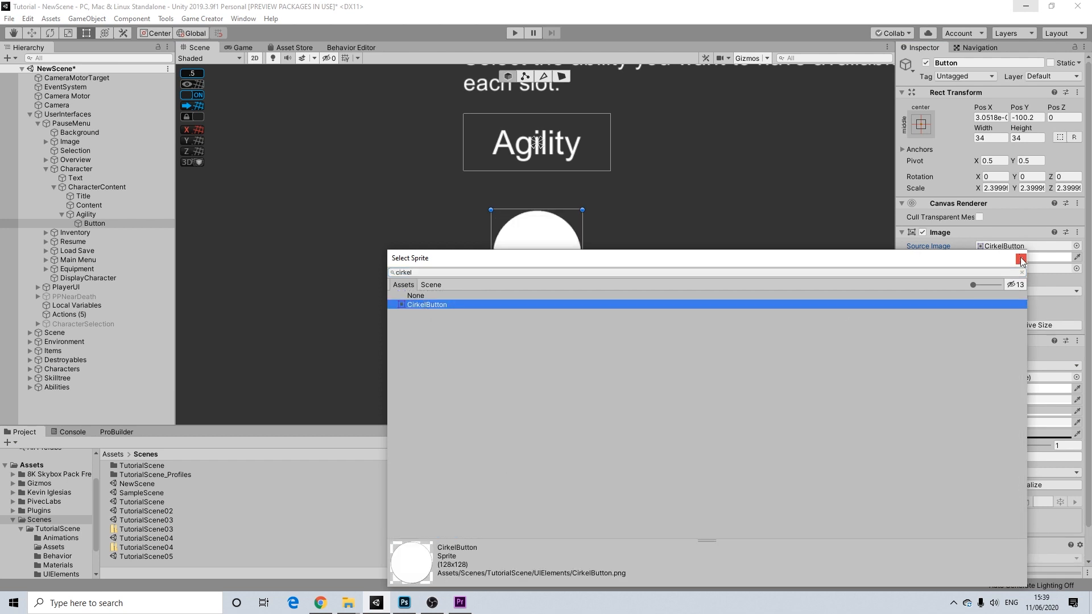
{"action": "left_click", "coordinate": [1021, 259]}
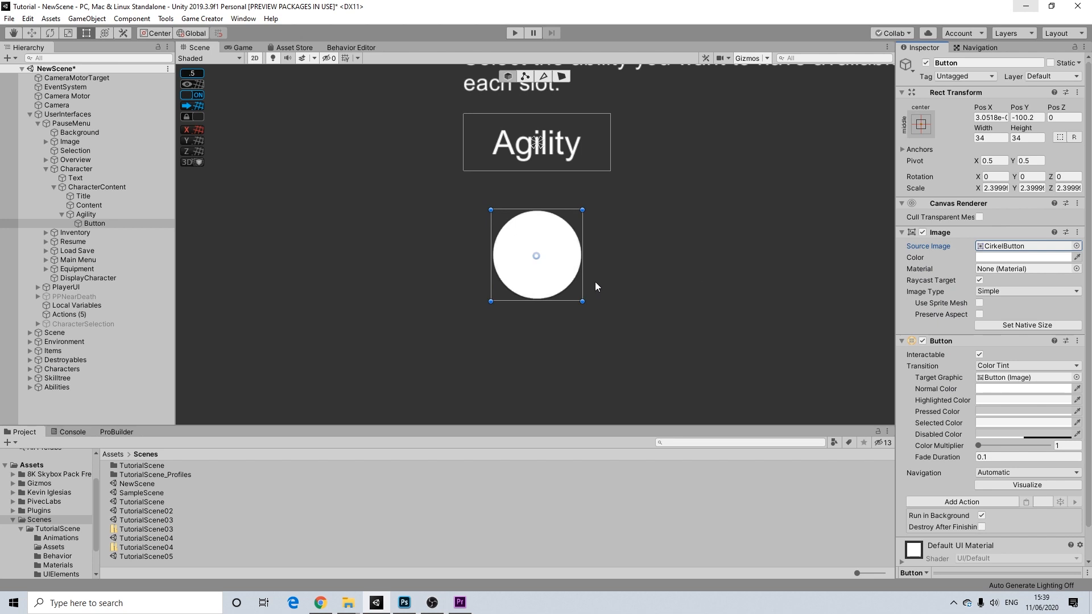
- Nudge the round Agility button up, then expand PlayerUI > Abilities > Ability1–3 and frame Slowmotion
{"action": "left_click_drag", "start_coordinate": [556, 266], "coordinate": [561, 257]}
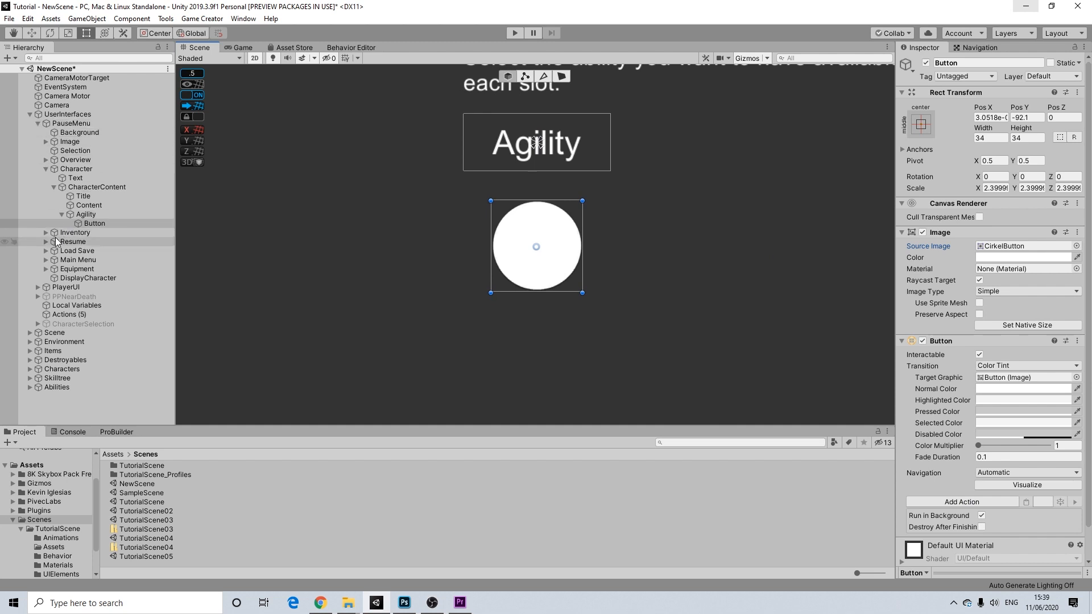
{"action": "left_click", "coordinate": [38, 287]}
{"action": "scroll", "coordinate": [65, 298], "scroll_direction": "down", "scroll_amount": 3}
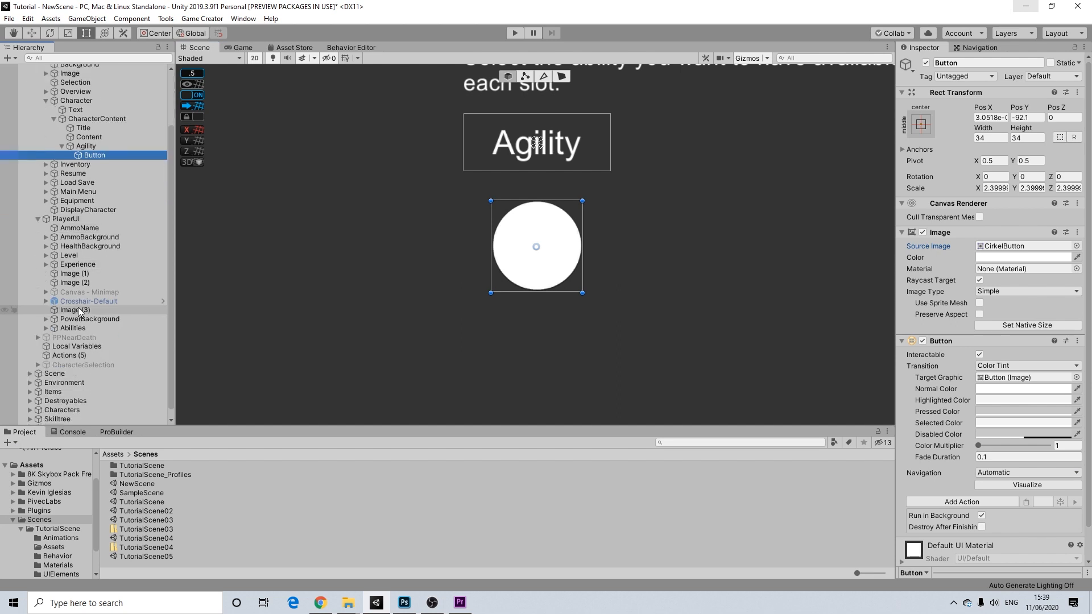
{"action": "left_click", "coordinate": [45, 328]}
{"action": "left_click", "coordinate": [55, 338]}
{"action": "left_click", "coordinate": [53, 364]}
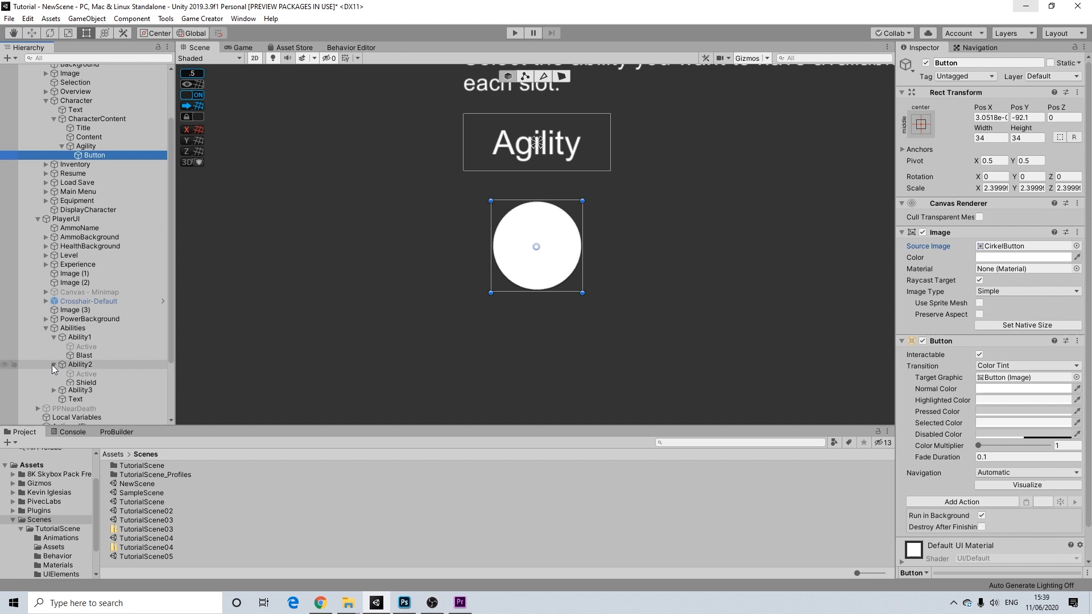
{"action": "scroll", "coordinate": [62, 362], "scroll_direction": "down", "scroll_amount": 1}
{"action": "left_click", "coordinate": [53, 358]}
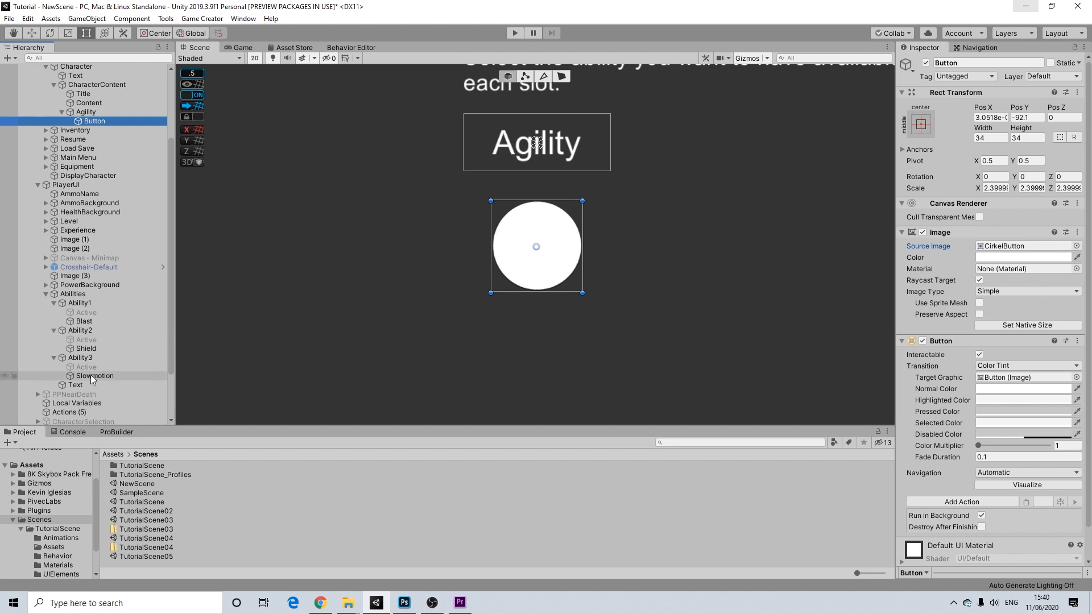
{"action": "double_click", "coordinate": [91, 375]}
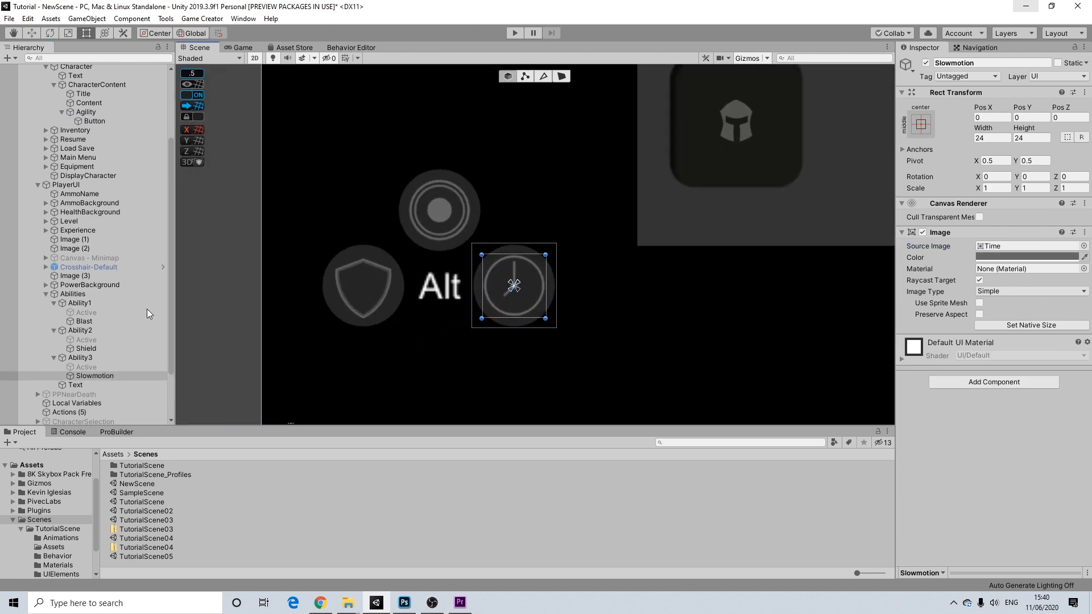
- Duplicate the Slowmotion object and rename the copy to Invisible
{"action": "left_click", "coordinate": [89, 378]}
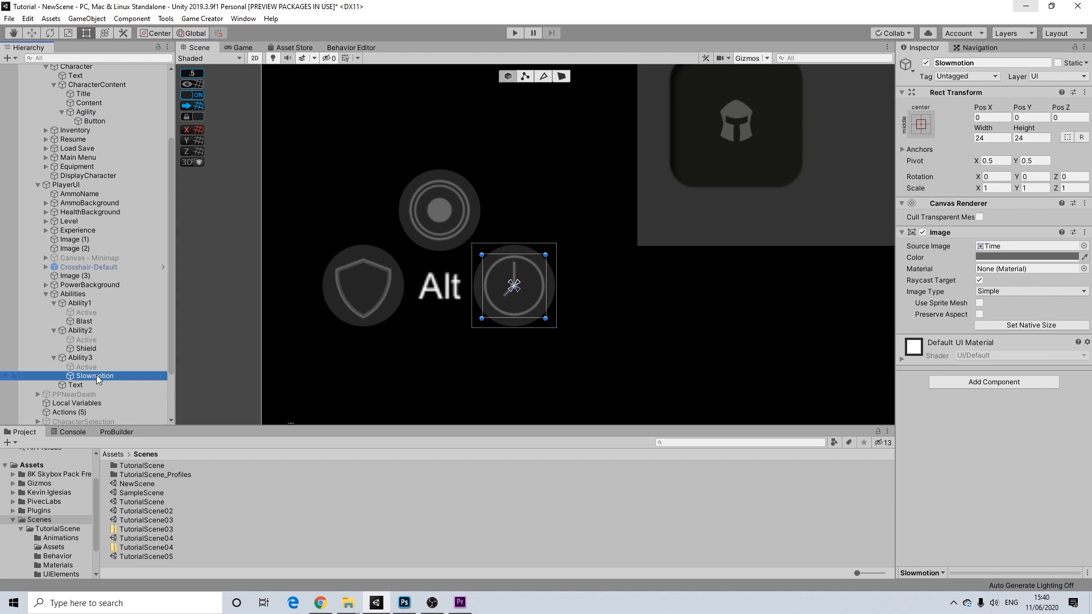
{"action": "key", "text": "ctrl+d"}
{"action": "right_click", "coordinate": [96, 385]}
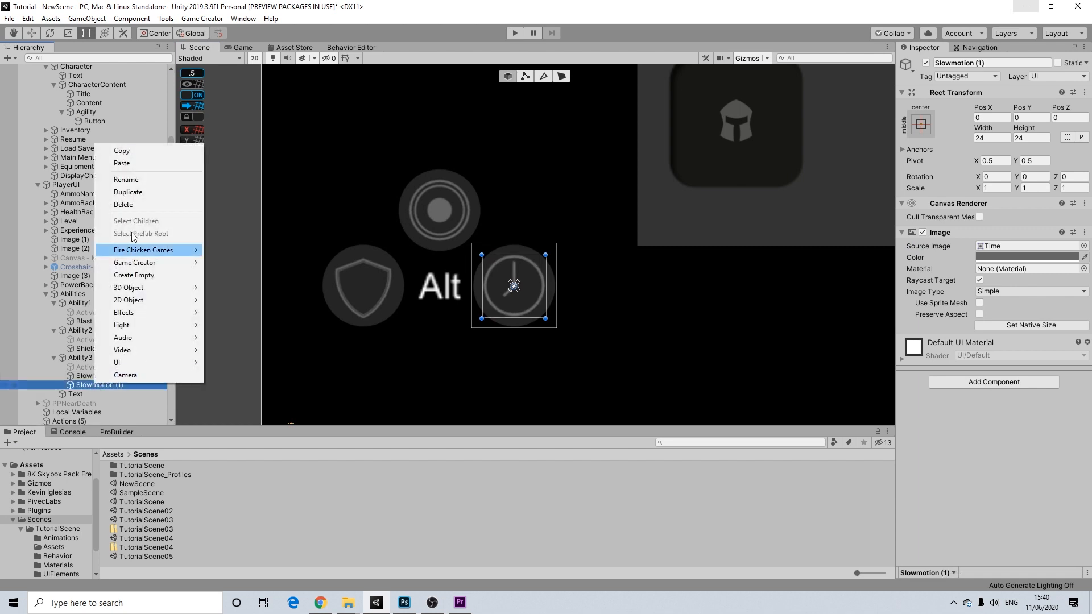
{"action": "left_click", "coordinate": [126, 179]}
{"action": "type", "text": "Invisible"}
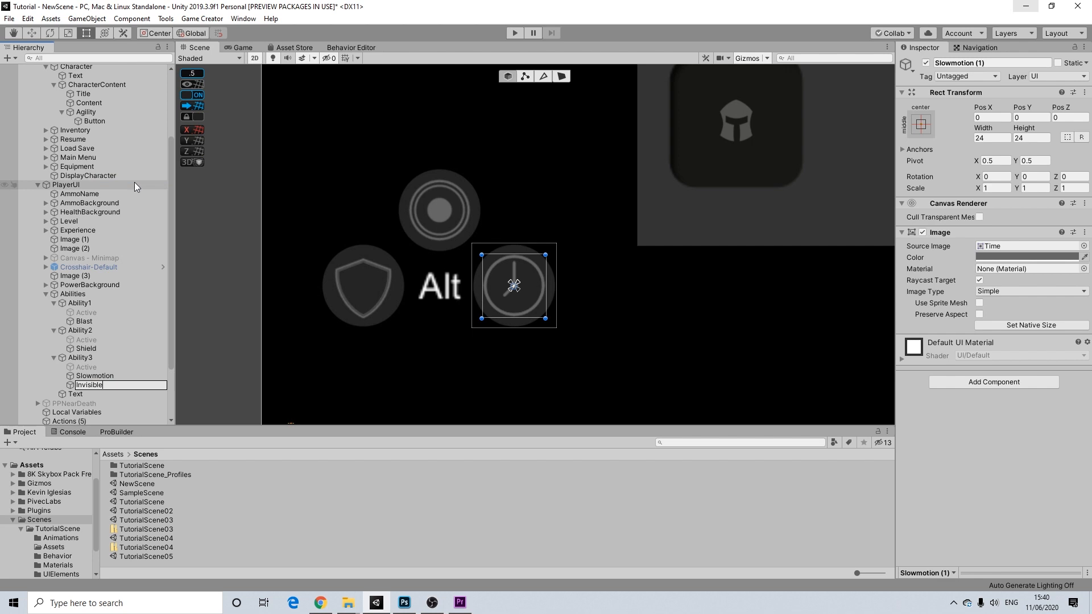
{"action": "key", "text": "Return"}
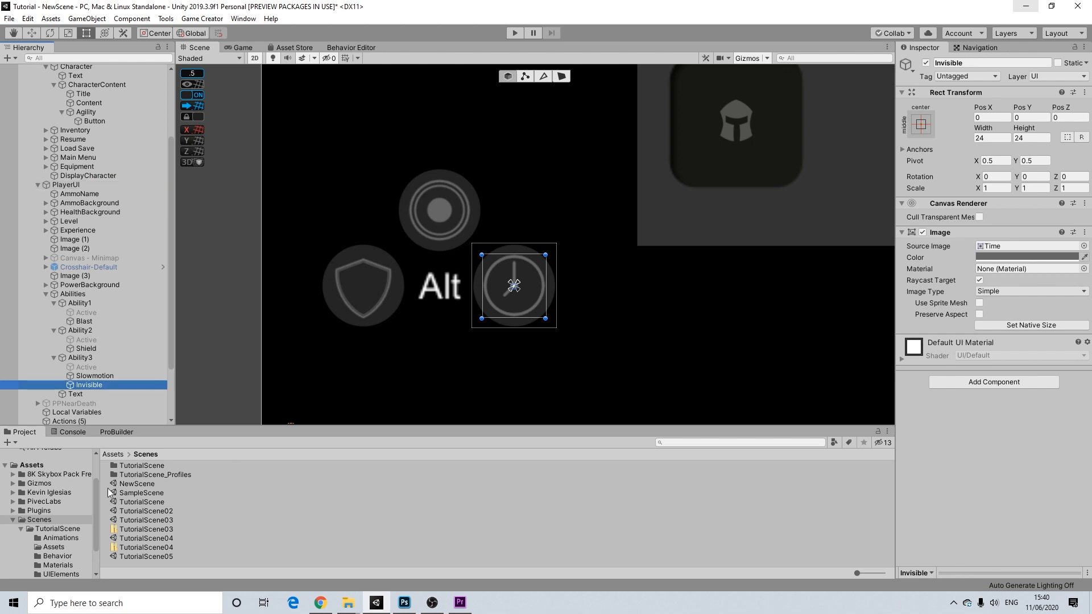
- Assign the Invisible sprite from TutorialScene/UIElements as the Invisible object's Source Image
{"action": "double_click", "coordinate": [142, 465]}
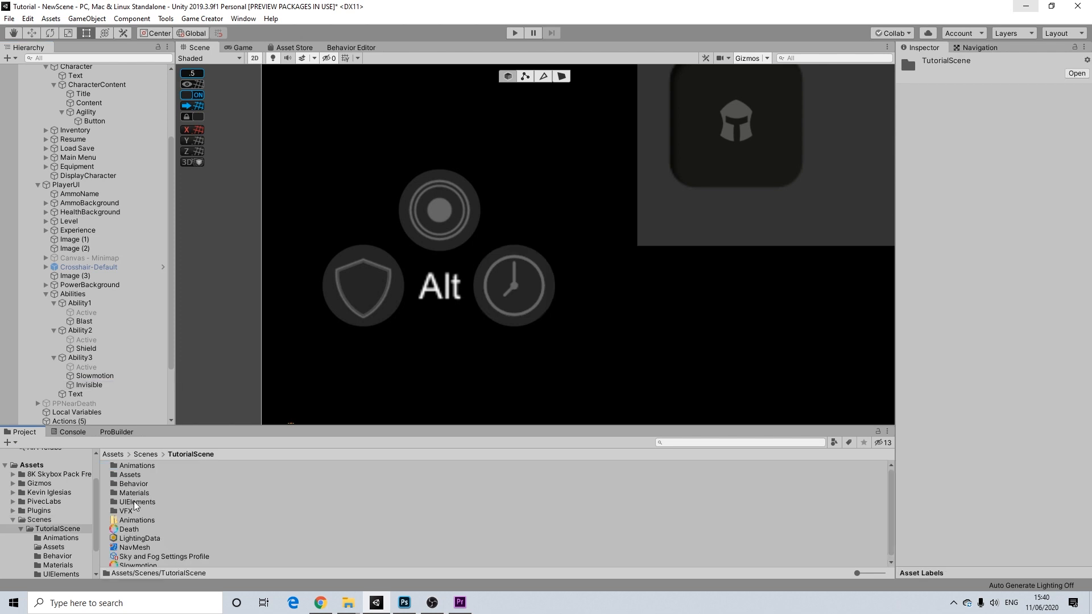
{"action": "double_click", "coordinate": [136, 503]}
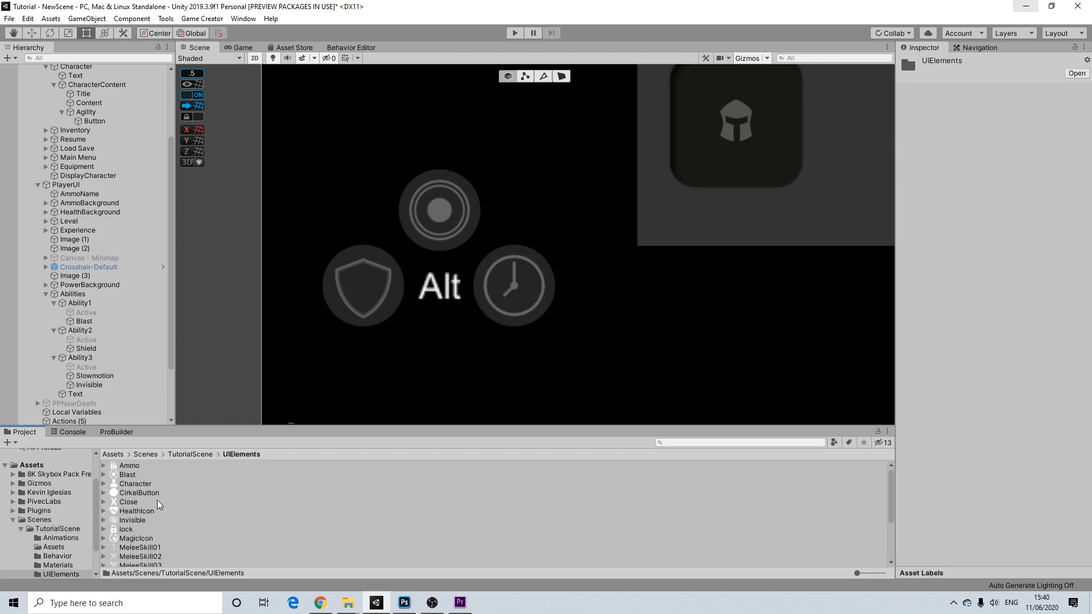
{"action": "left_click", "coordinate": [134, 521]}
{"action": "left_click", "coordinate": [87, 385]}
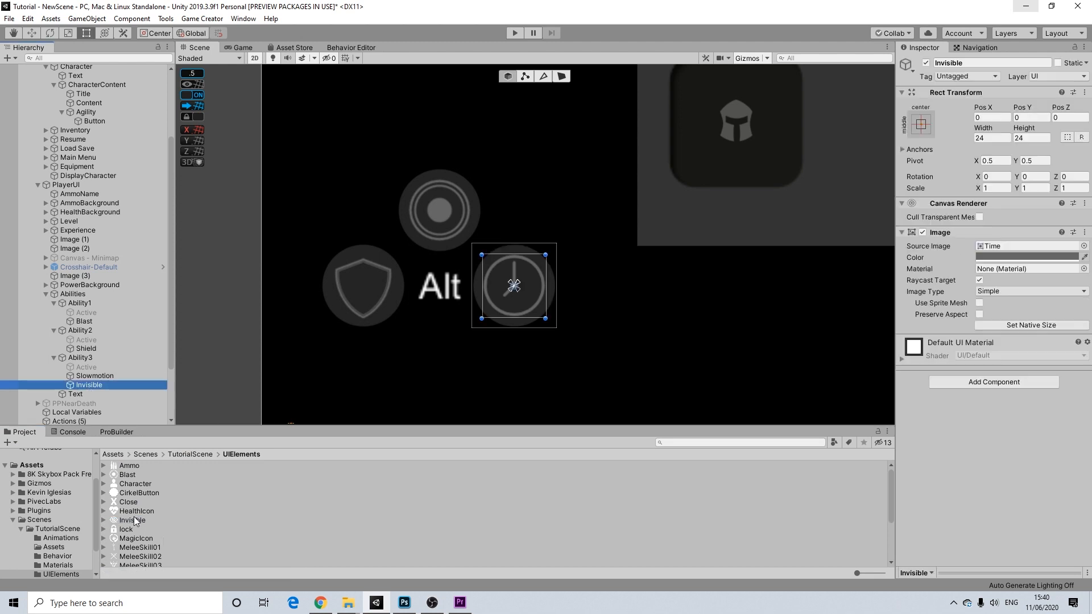
{"action": "left_click_drag", "start_coordinate": [129, 519], "coordinate": [1017, 246]}
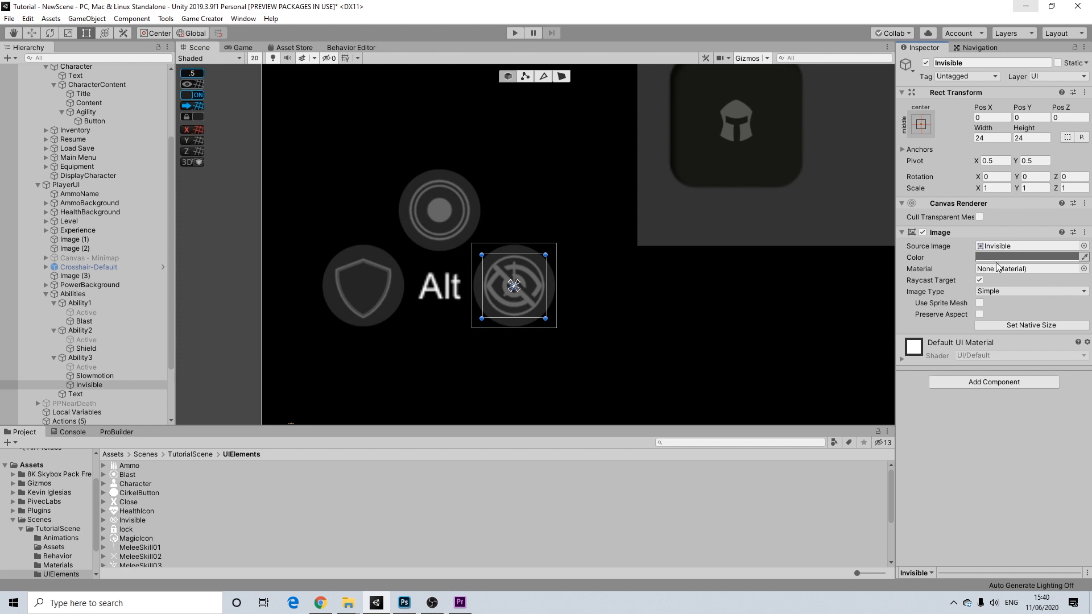
- Deactivate the Invisible object and bring the Agility panel back into view
{"action": "left_click", "coordinate": [986, 137]}
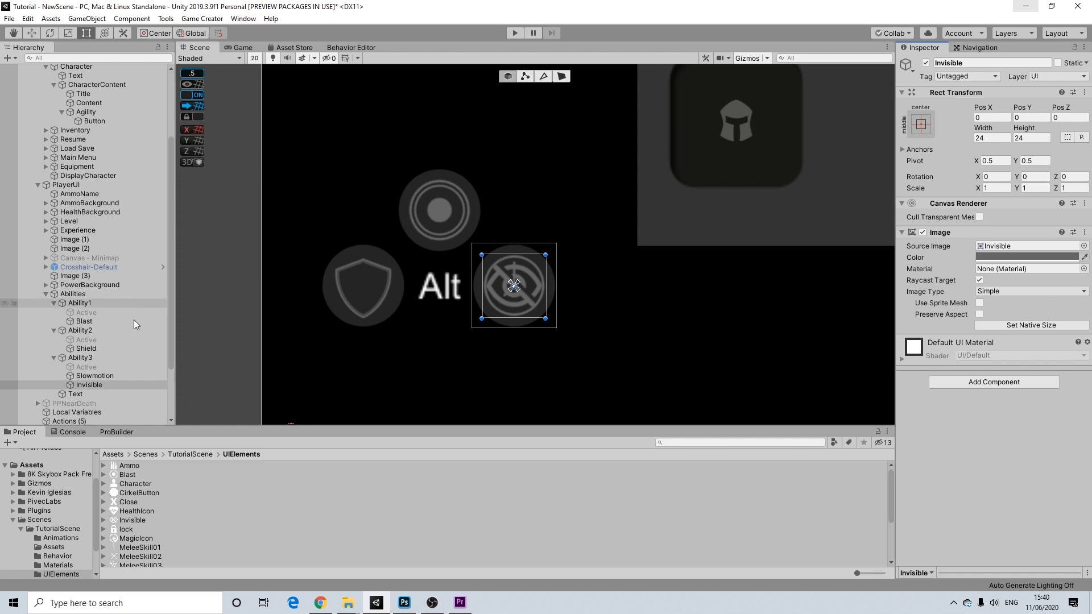
{"action": "left_click", "coordinate": [925, 63]}
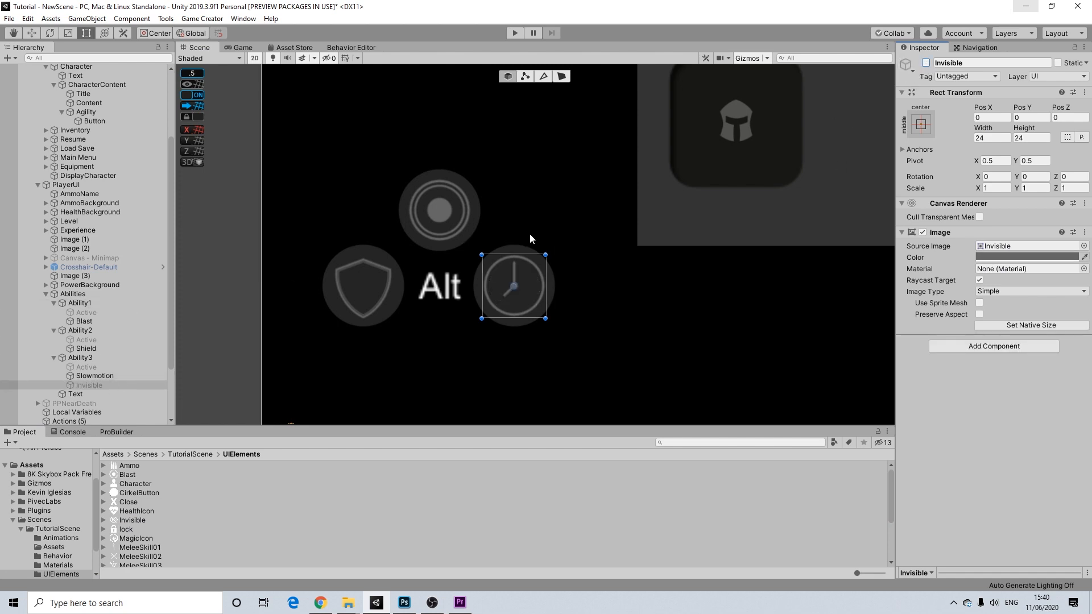
{"action": "middle_click_drag", "start_coordinate": [650, 267], "coordinate": [337, 324]}
{"action": "scroll", "coordinate": [682, 196], "scroll_direction": "down", "scroll_amount": 4}
{"action": "middle_click_drag", "start_coordinate": [718, 189], "coordinate": [289, 354]}
{"action": "scroll", "coordinate": [682, 183], "scroll_direction": "down", "scroll_amount": 4}
{"action": "middle_click_drag", "start_coordinate": [759, 174], "coordinate": [575, 206]}
- Duplicate the Slowmotion, Invisible, Shield and Blast ability icons together
{"action": "scroll", "coordinate": [575, 206], "scroll_direction": "up", "scroll_amount": 3}
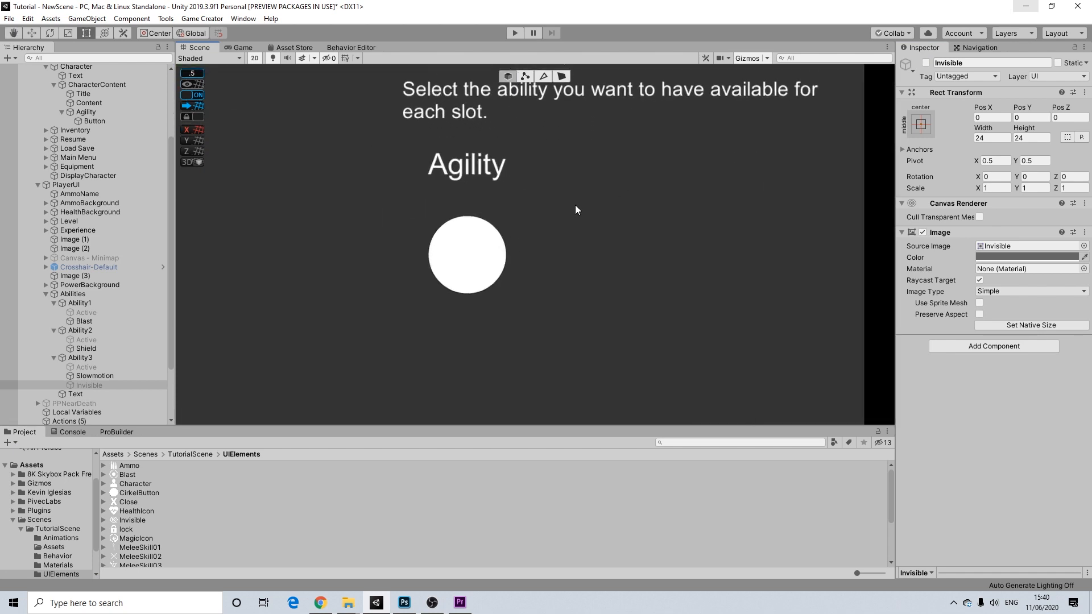
{"action": "left_click", "coordinate": [99, 377]}
{"action": "left_click", "coordinate": [92, 384], "text": "ctrl"}
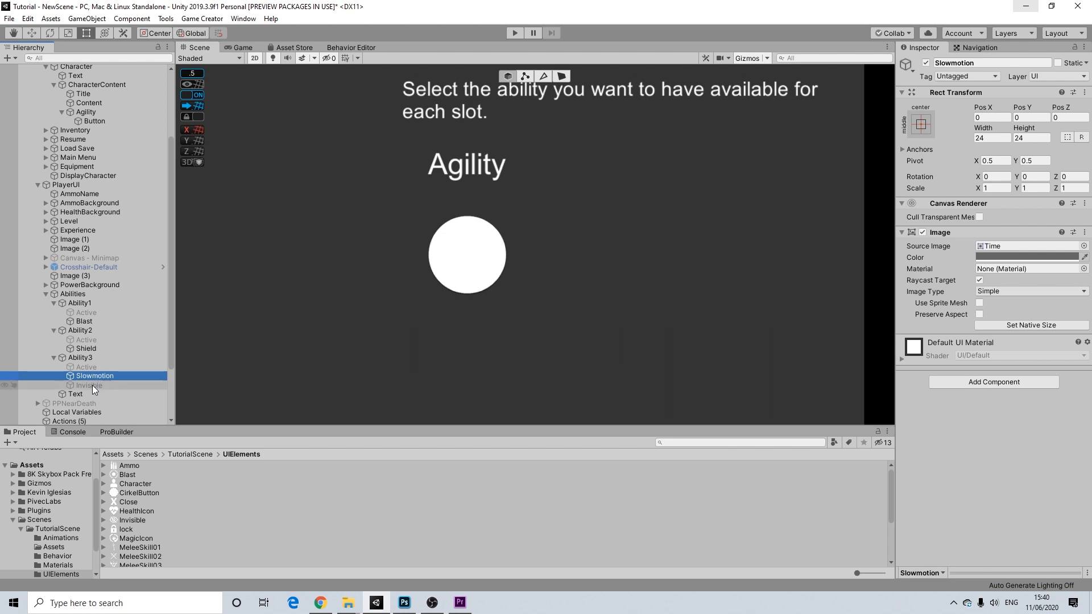
{"action": "left_click", "coordinate": [88, 348], "text": "ctrl"}
{"action": "left_click", "coordinate": [88, 321], "text": "ctrl"}
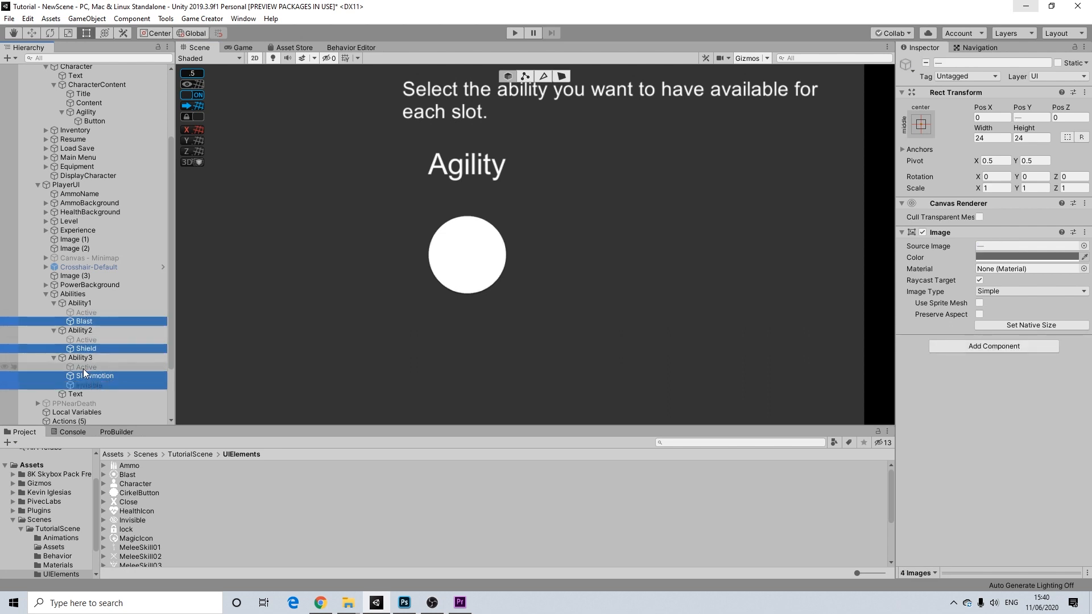
{"action": "key", "text": "ctrl+d"}
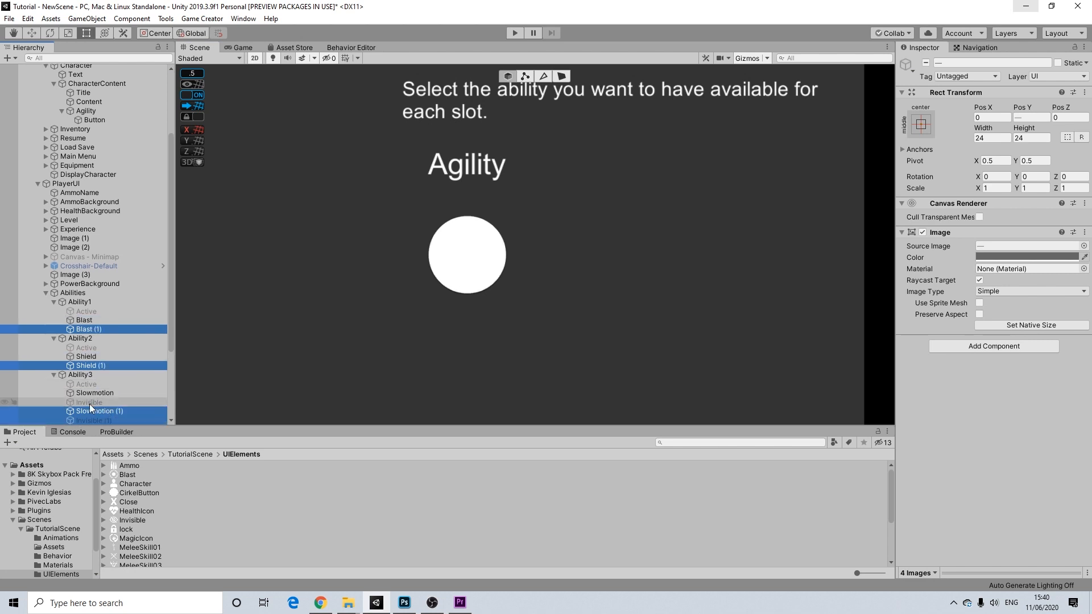
- Move the copied icons into CharacterContent above Agility, beside the Agility circle
{"action": "left_click_drag", "start_coordinate": [89, 414], "coordinate": [89, 108]}
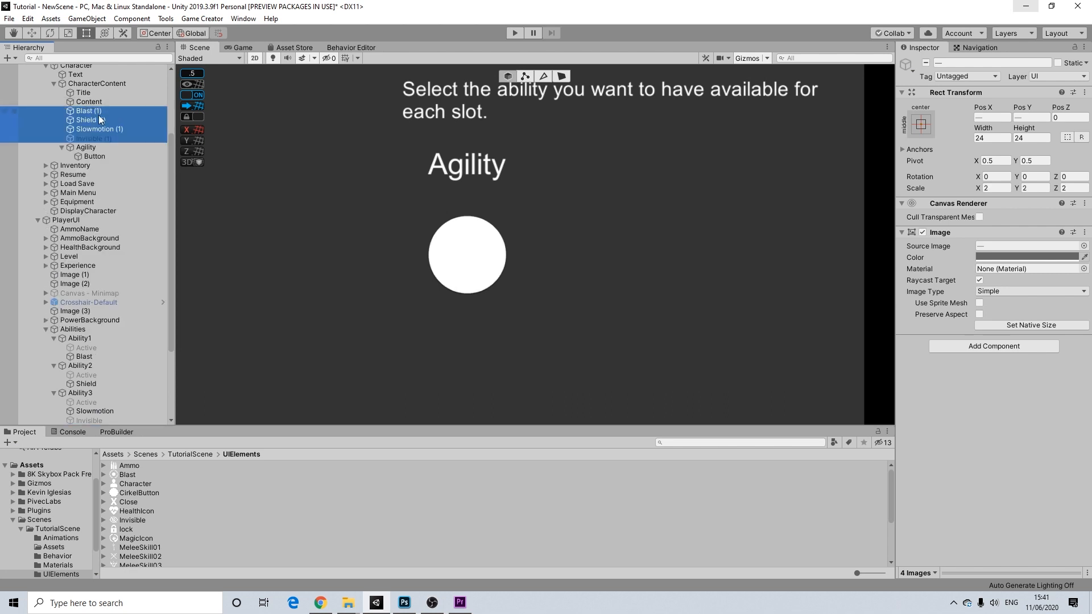
{"action": "scroll", "coordinate": [377, 236], "scroll_direction": "down", "scroll_amount": 6}
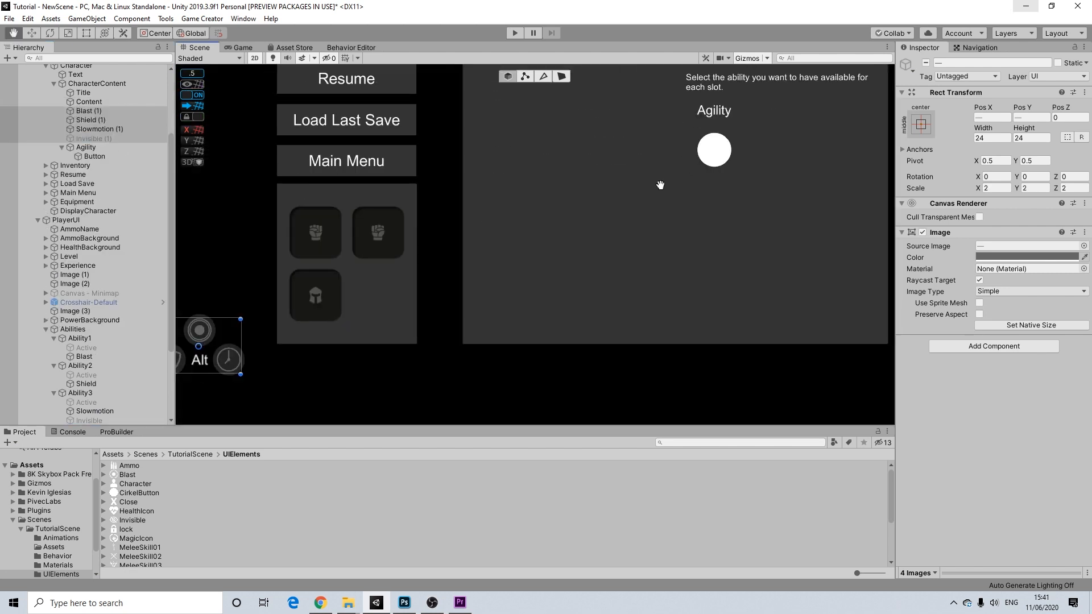
{"action": "left_click_drag", "start_coordinate": [196, 351], "coordinate": [787, 145]}
{"action": "middle_click_drag", "start_coordinate": [736, 210], "coordinate": [604, 279]}
{"action": "scroll", "coordinate": [657, 207], "scroll_direction": "up", "scroll_amount": 4}
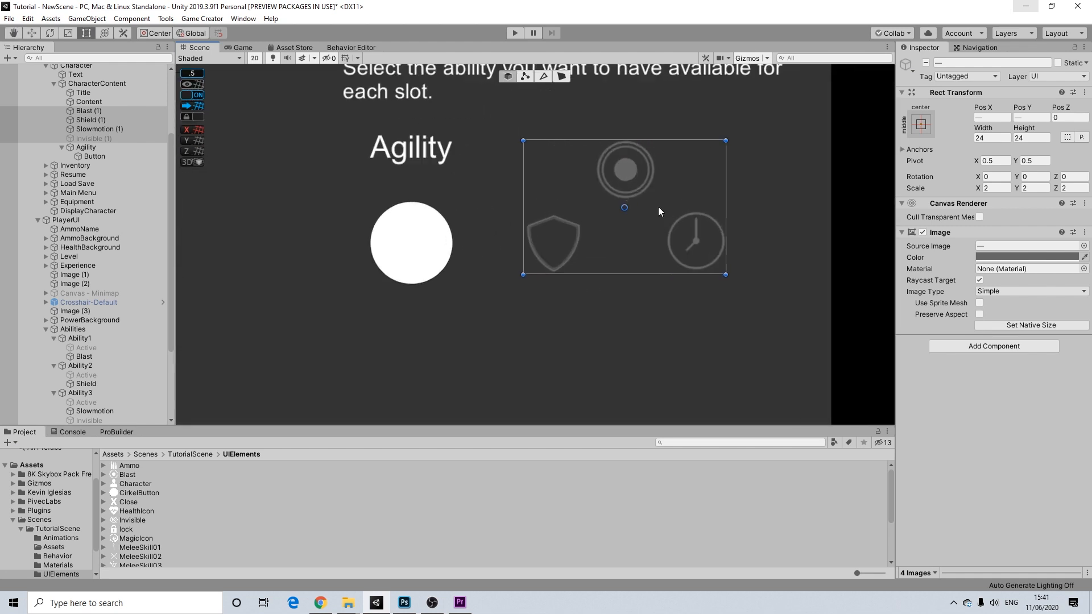
- Nest the Slowmotion and Invisible copies under the Agility button, centring the clock on the circle
{"action": "left_click", "coordinate": [100, 129]}
{"action": "left_click_drag", "start_coordinate": [103, 131], "coordinate": [96, 156]}
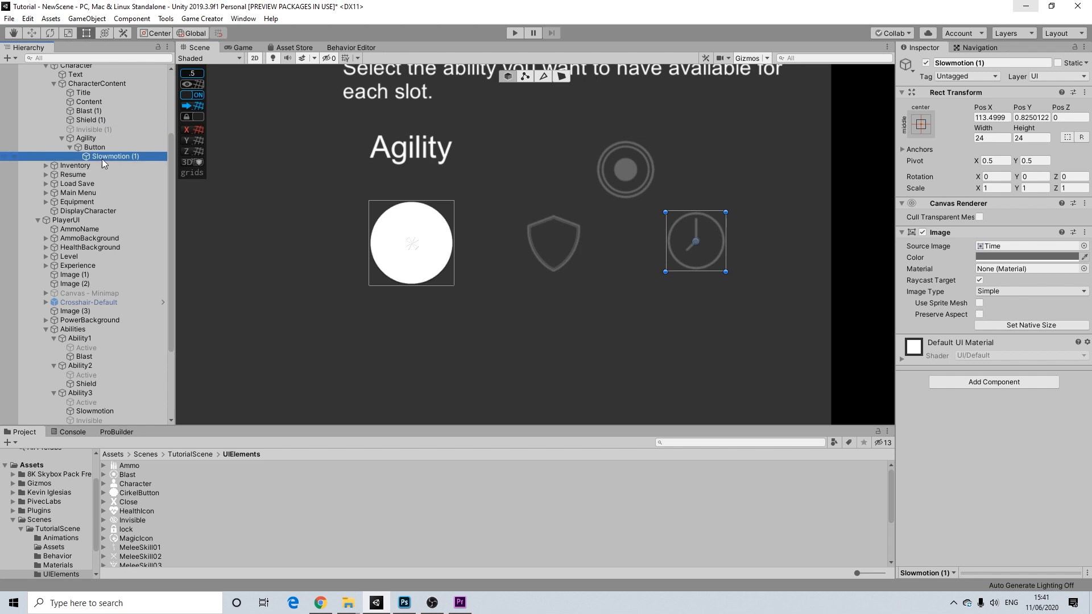
{"action": "left_click_drag", "start_coordinate": [715, 249], "coordinate": [427, 250]}
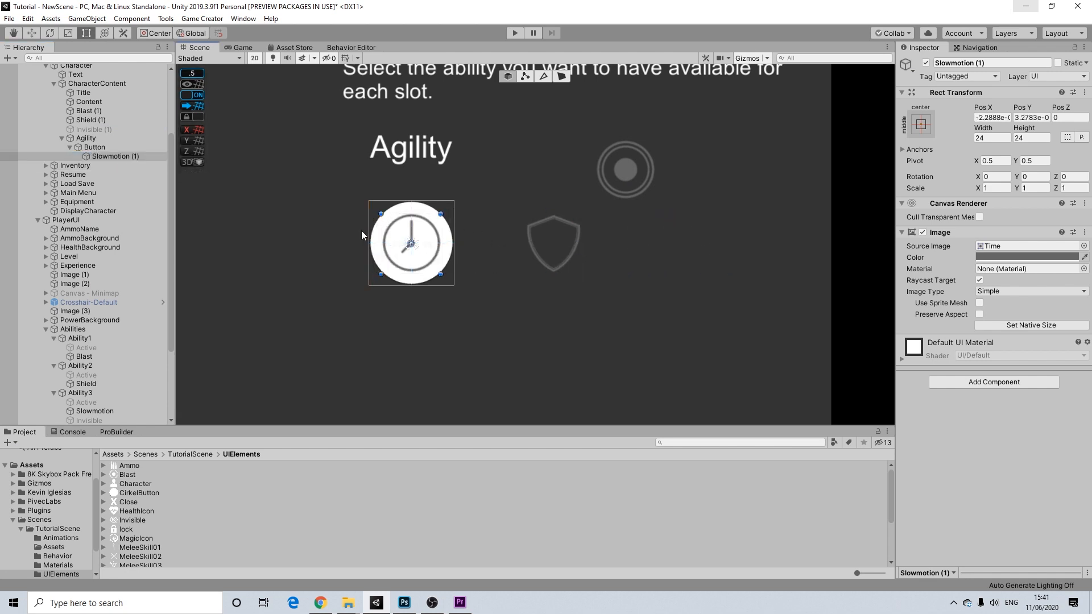
{"action": "left_click_drag", "start_coordinate": [114, 157], "coordinate": [83, 160]}
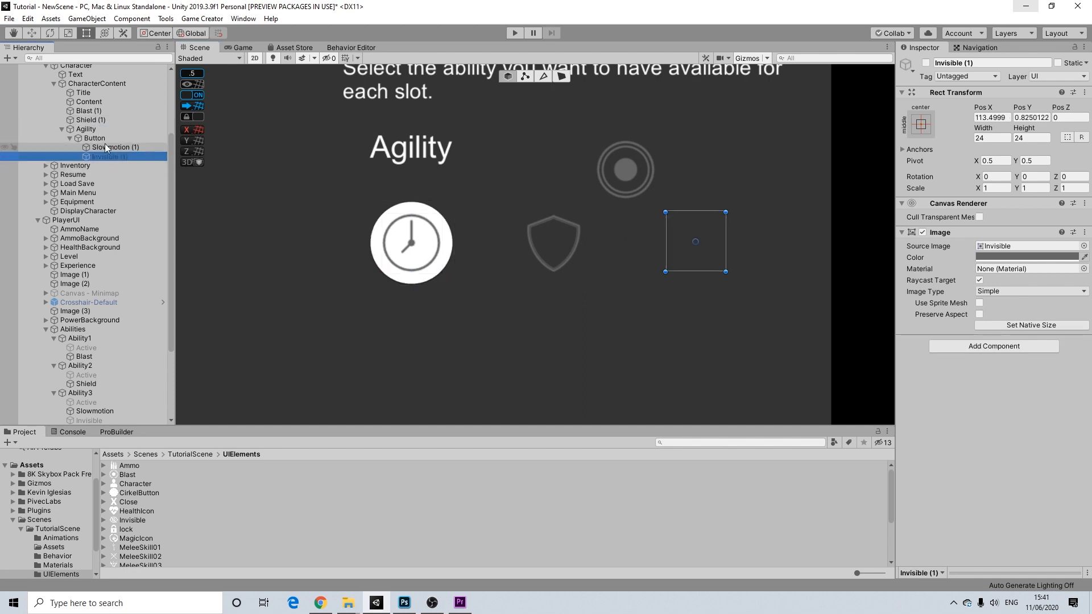
- Deactivate the Blast (1) and Shield (1) copies, then select Slowmotion (1)
{"action": "left_click", "coordinate": [96, 120]}
{"action": "left_click", "coordinate": [95, 112], "text": "shift"}
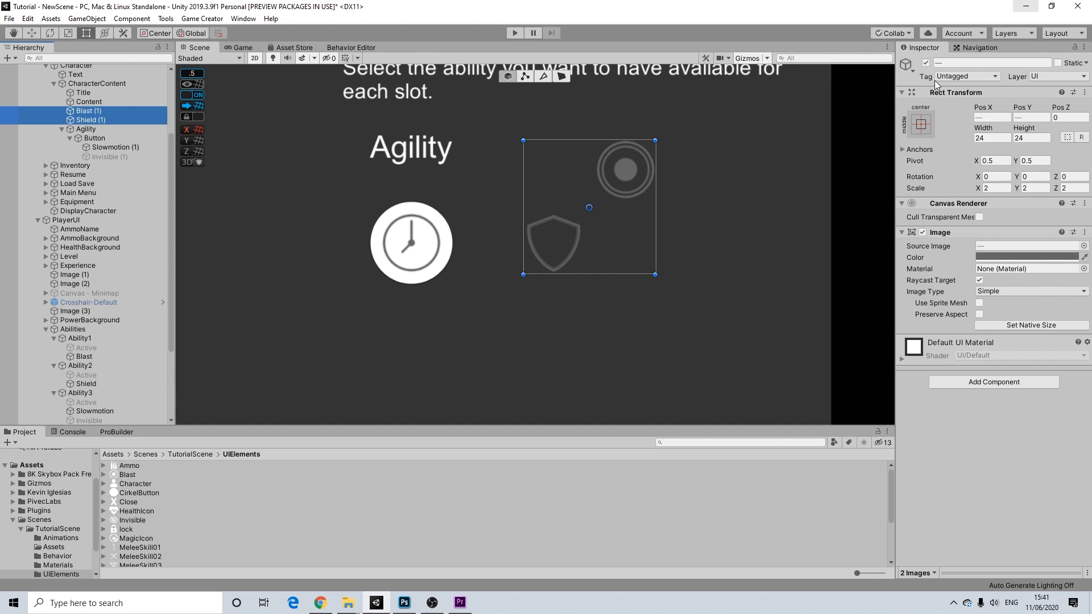
{"action": "left_click", "coordinate": [926, 63]}
{"action": "middle_click_drag", "start_coordinate": [526, 226], "coordinate": [613, 226]}
{"action": "middle_click_drag", "start_coordinate": [755, 184], "coordinate": [668, 196]}
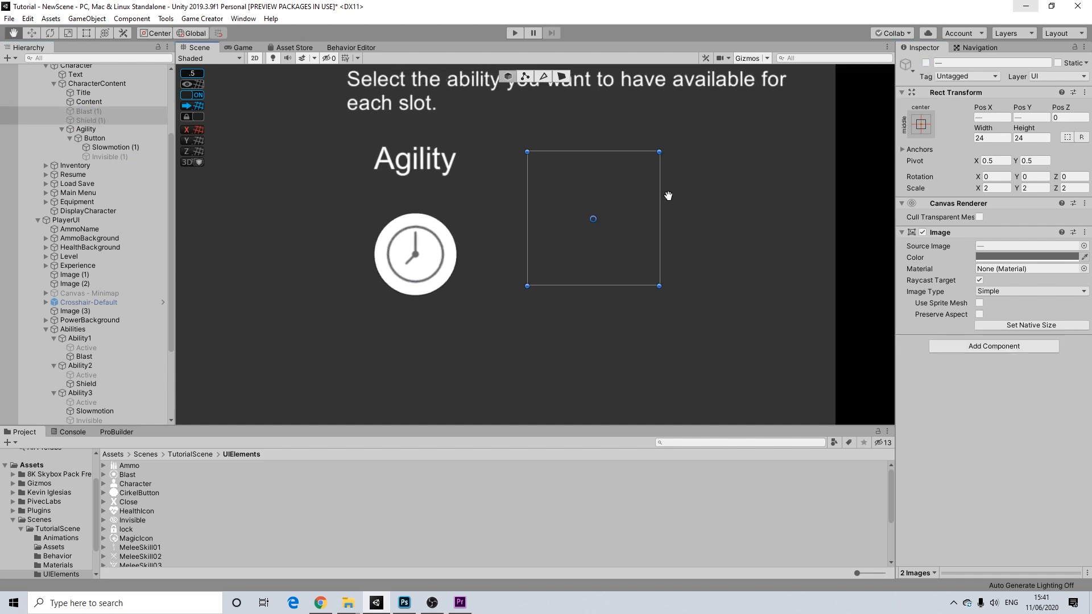
{"action": "left_click", "coordinate": [860, 161]}
{"action": "mouse_move", "coordinate": [394, 245]}
{"action": "middle_mouse_down"}
{"action": "mouse_move", "coordinate": [471, 224]}
{"action": "mouse_move", "coordinate": [405, 236]}
{"action": "middle_mouse_up"}
{"action": "scroll", "coordinate": [446, 241], "scroll_direction": "up", "scroll_amount": 6}
{"action": "scroll", "coordinate": [482, 233], "scroll_direction": "down", "scroll_amount": 3}
{"action": "left_click", "coordinate": [105, 149]}
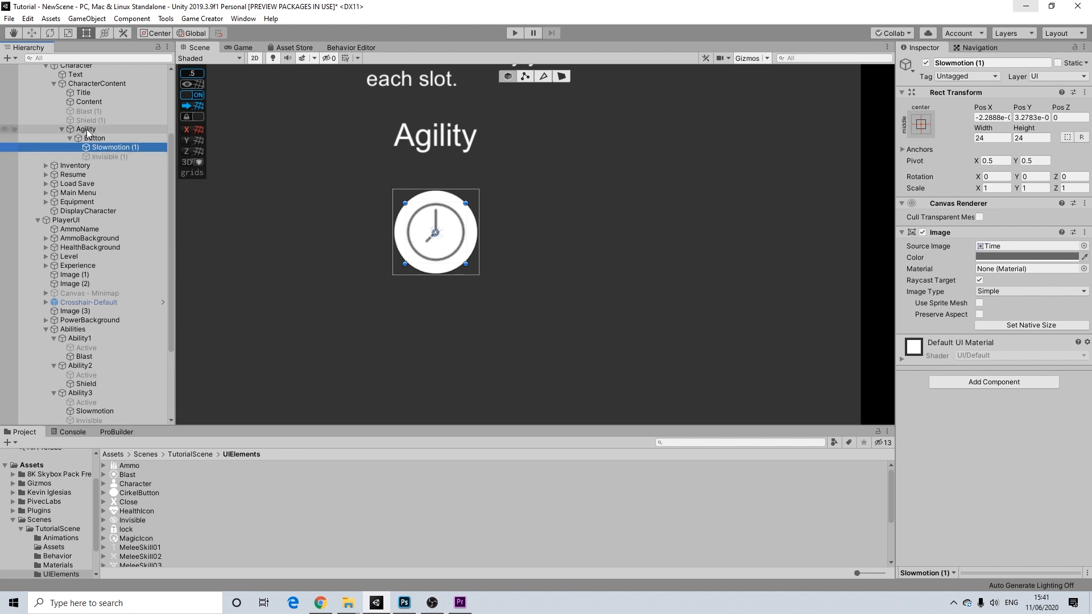
- Add a Set Active action to the Agility button targeting the Slowmotion object
{"action": "left_click", "coordinate": [86, 129]}
{"action": "left_click", "coordinate": [94, 138]}
{"action": "scroll", "coordinate": [980, 474], "scroll_direction": "down", "scroll_amount": 1}
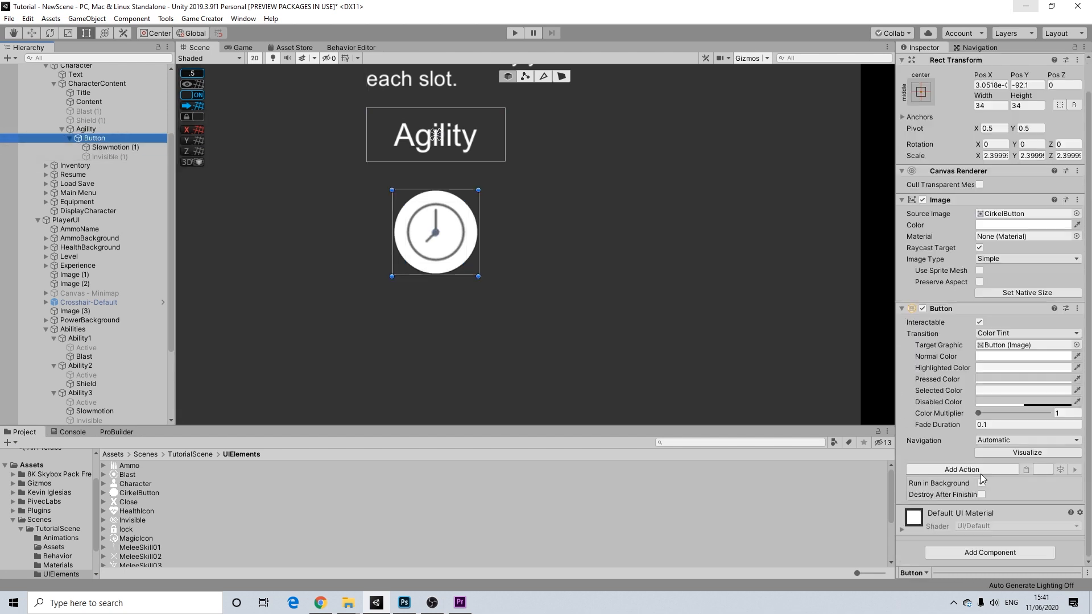
{"action": "left_click", "coordinate": [959, 469]}
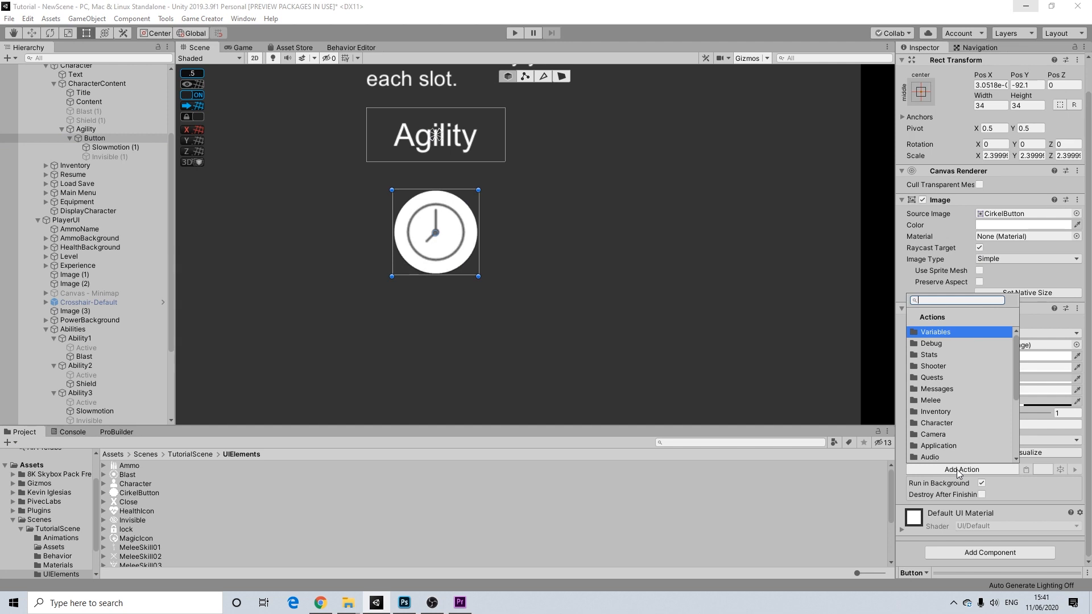
{"action": "type", "text": "set"}
{"action": "left_click", "coordinate": [927, 368]}
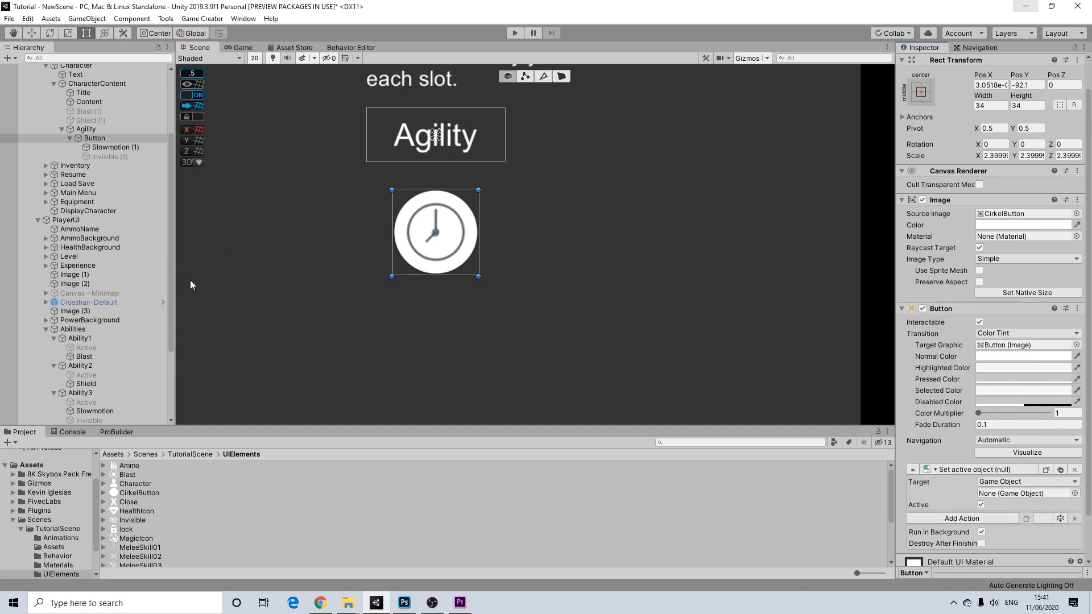
{"action": "left_click_drag", "start_coordinate": [97, 410], "coordinate": [1001, 493]}
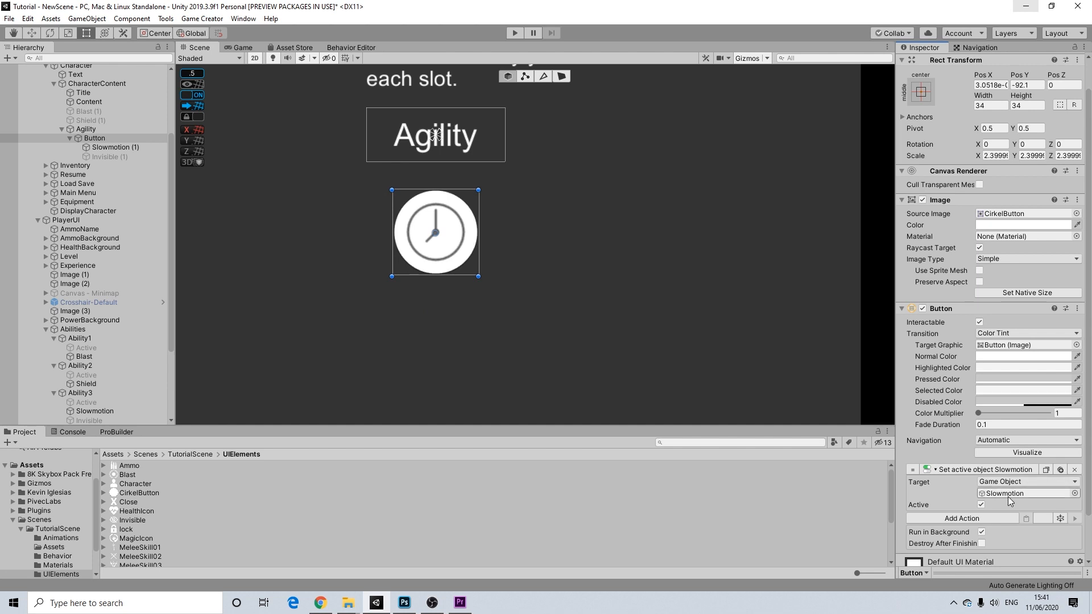
- Duplicate the action, target Invisible (1), and set it to deactivate
{"action": "left_click", "coordinate": [1061, 470]}
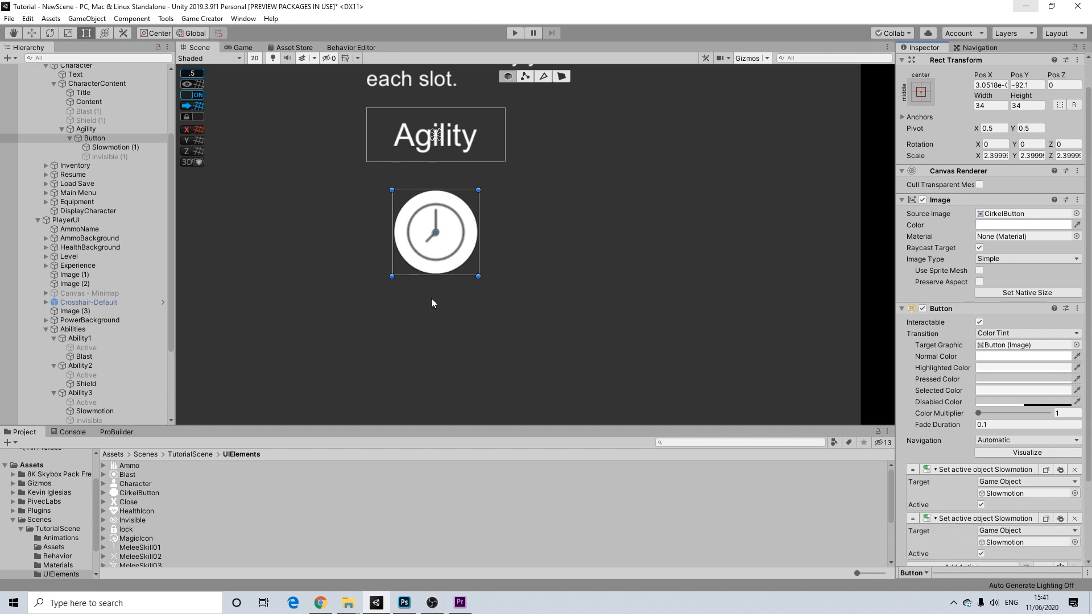
{"action": "left_click_drag", "start_coordinate": [97, 158], "coordinate": [1011, 544]}
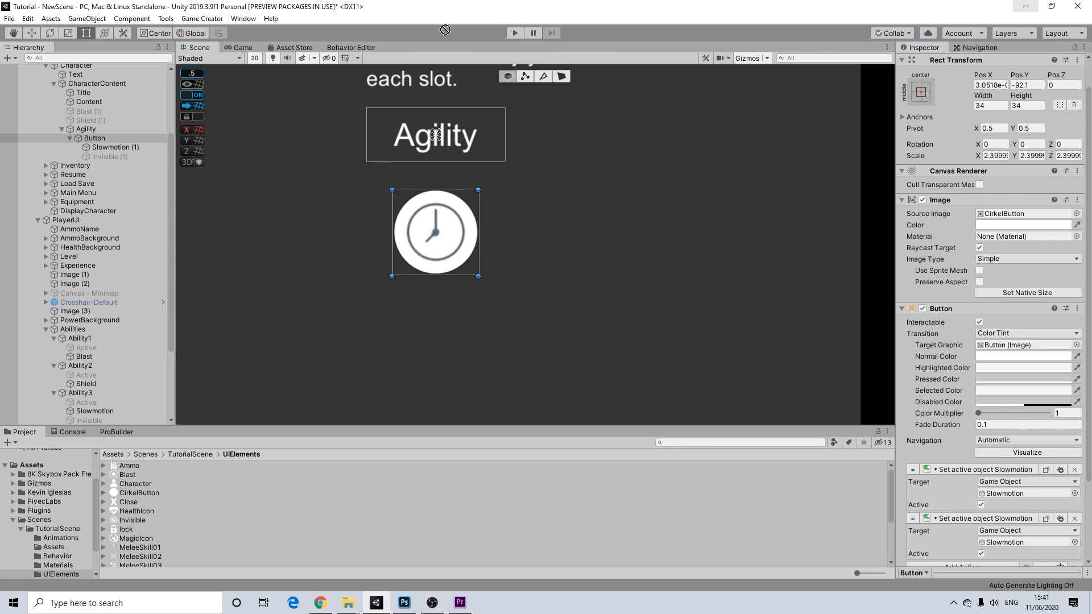
{"action": "left_click", "coordinate": [88, 424]}
{"action": "left_click_drag", "start_coordinate": [88, 424], "coordinate": [999, 545]}
{"action": "left_click", "coordinate": [981, 554]}
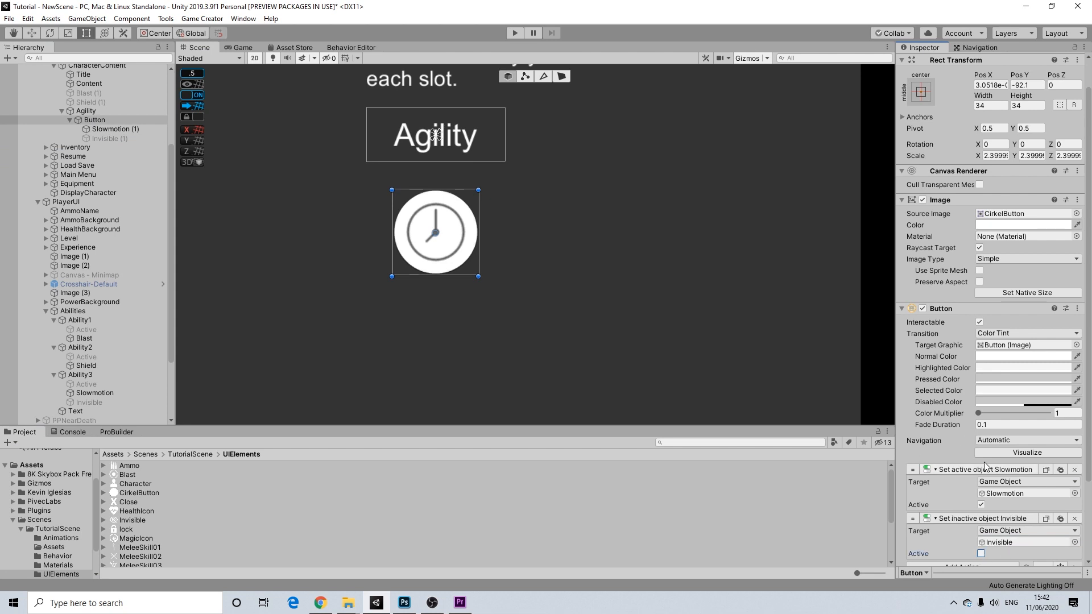
{"action": "middle_click_drag", "start_coordinate": [499, 254], "coordinate": [515, 215]}
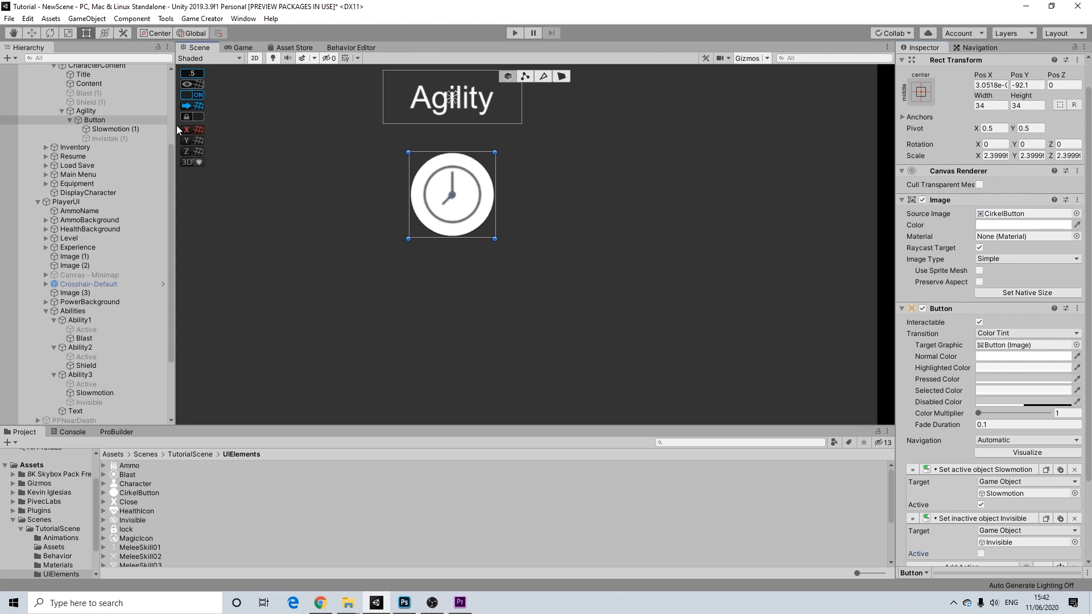
- Rename the Button object to SlowmotionButton
{"action": "right_click", "coordinate": [92, 126]}
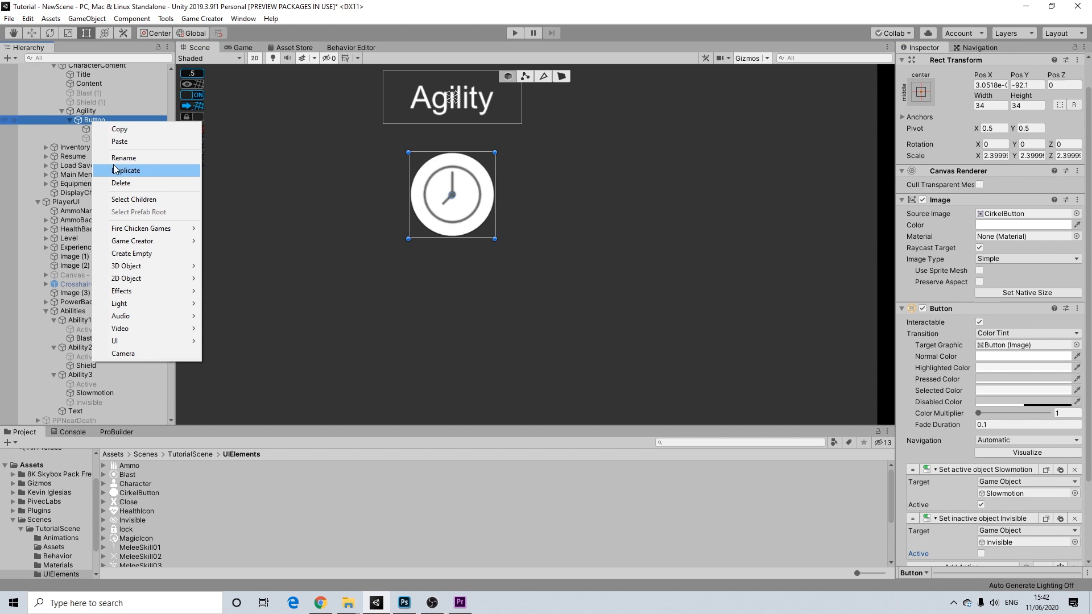
{"action": "left_click", "coordinate": [117, 159]}
{"action": "type", "text": "S"}
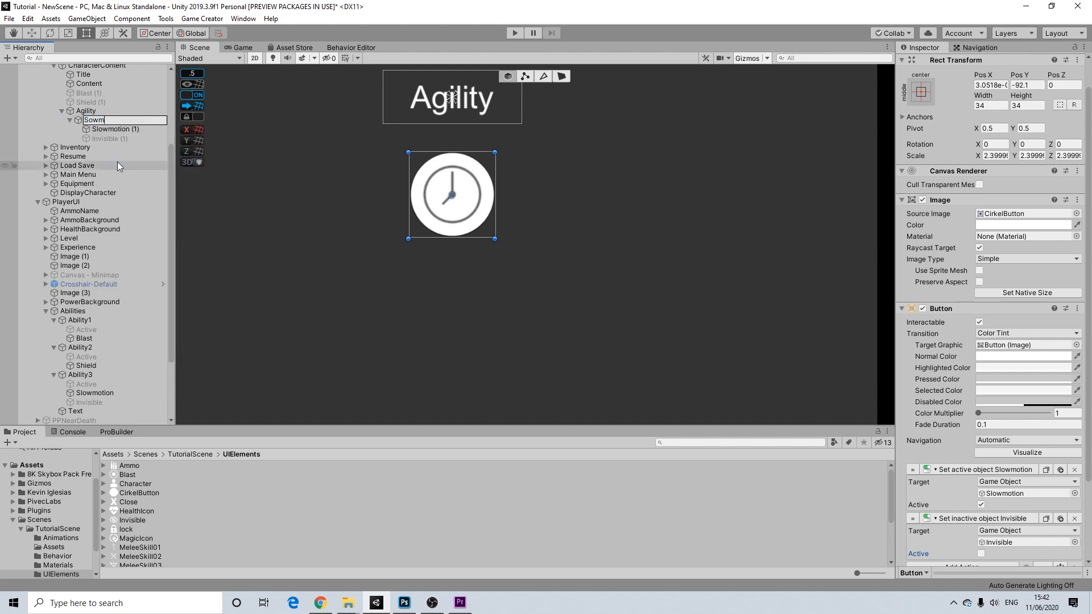
{"action": "type", "text": "lowmotionButton"}
{"action": "key", "text": "Return"}
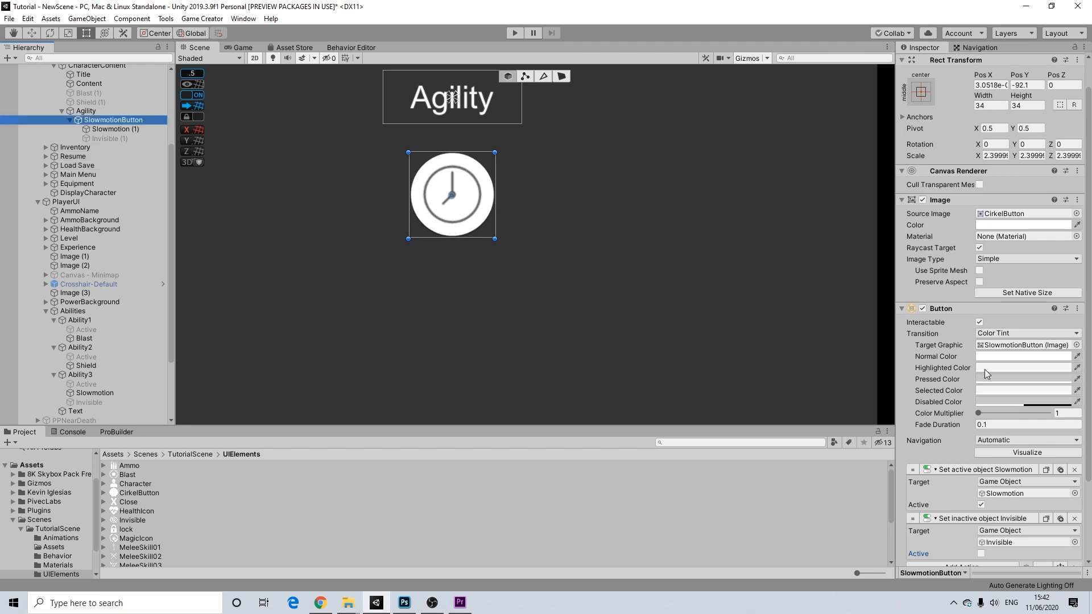
- Add a Change Graphic Color action targeting SlowmotionButton itself, then duplicate the button
{"action": "scroll", "coordinate": [1038, 346], "scroll_direction": "down", "scroll_amount": 3}
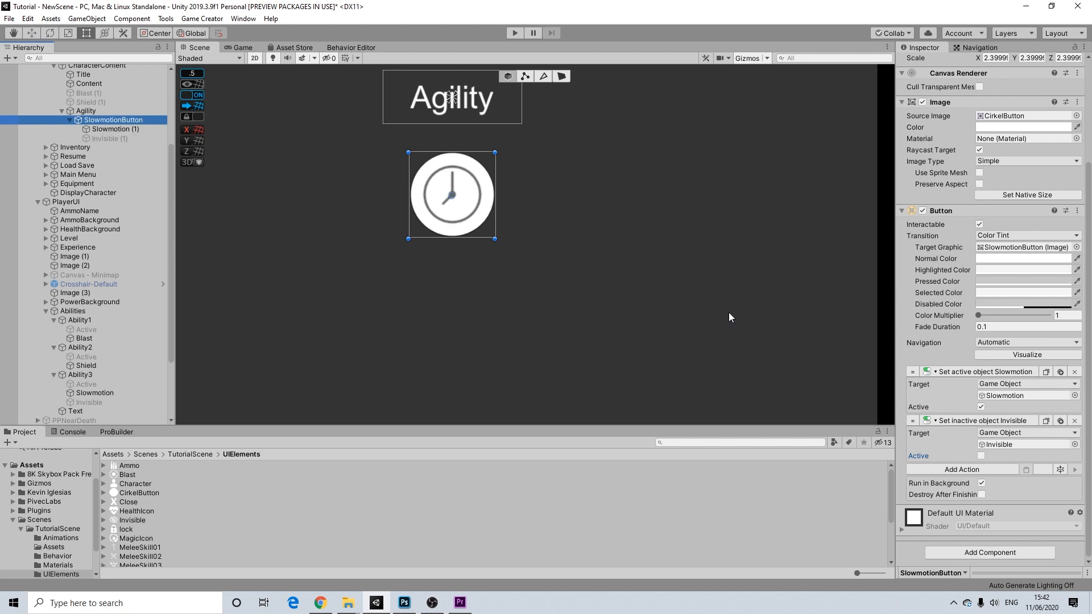
{"action": "left_click", "coordinate": [961, 470]}
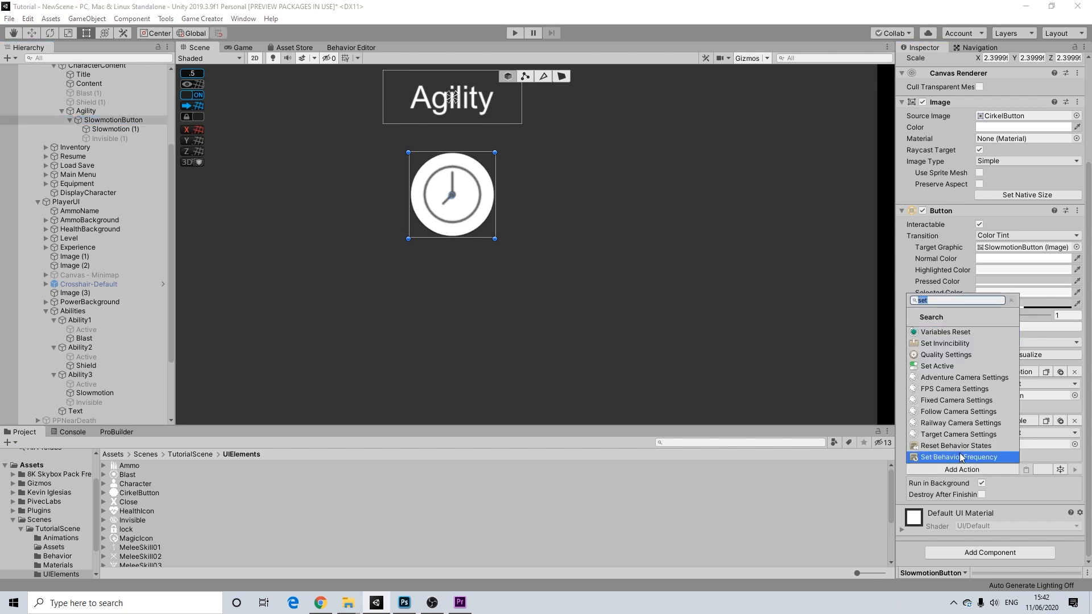
{"action": "type", "text": "colo"}
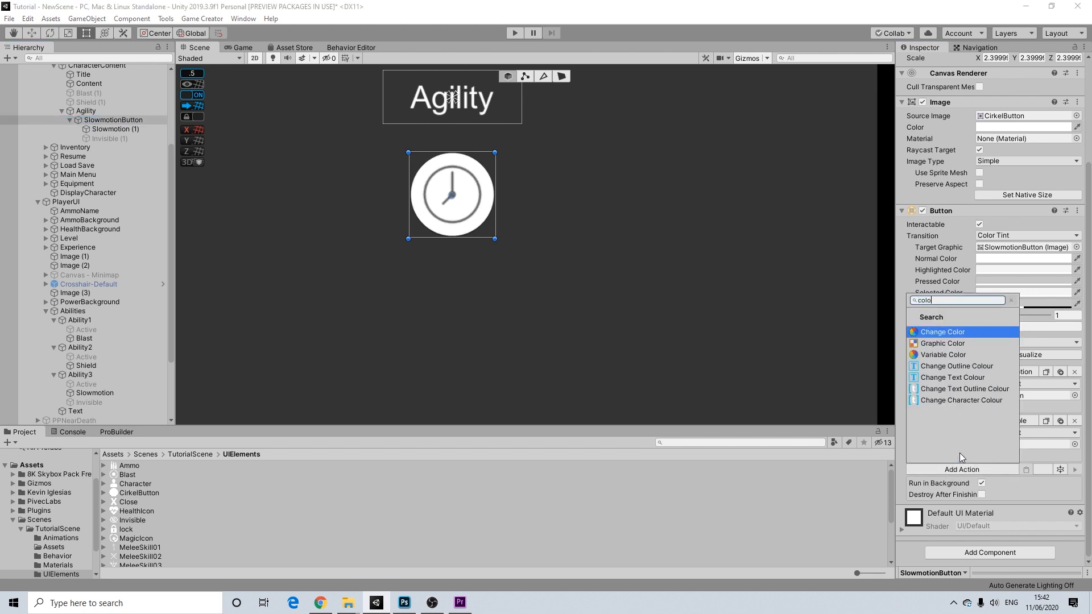
{"action": "left_click", "coordinate": [943, 344]}
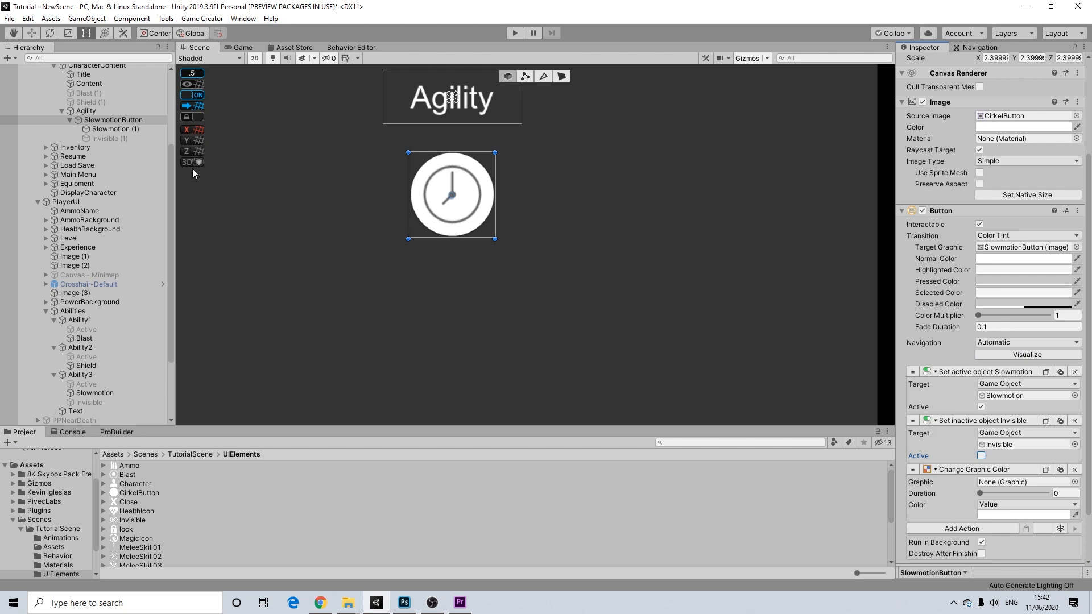
{"action": "left_click_drag", "start_coordinate": [113, 120], "coordinate": [1002, 484]}
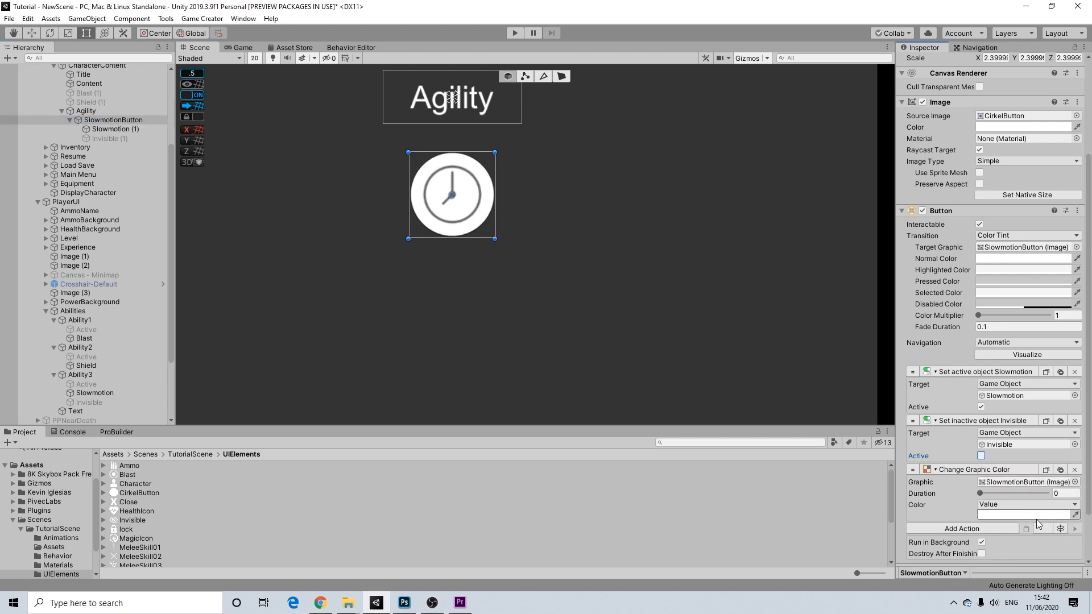
{"action": "left_click", "coordinate": [115, 122]}
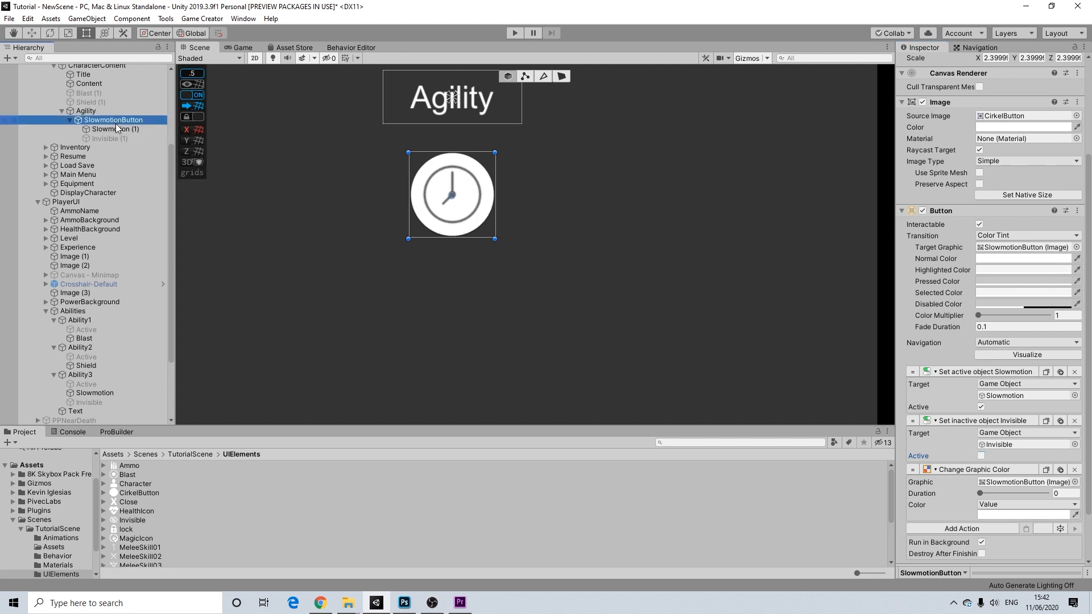
{"action": "key", "text": "ctrl+d"}
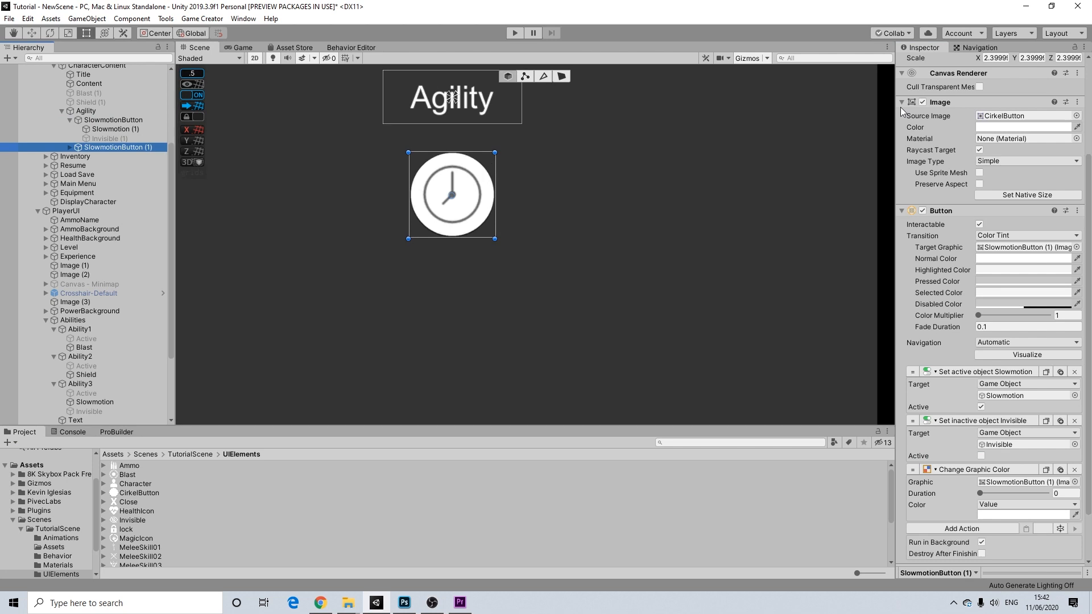
- Rename the copy to InvisibleButton and move it below the first button
{"action": "scroll", "coordinate": [969, 159], "scroll_direction": "up", "scroll_amount": 3}
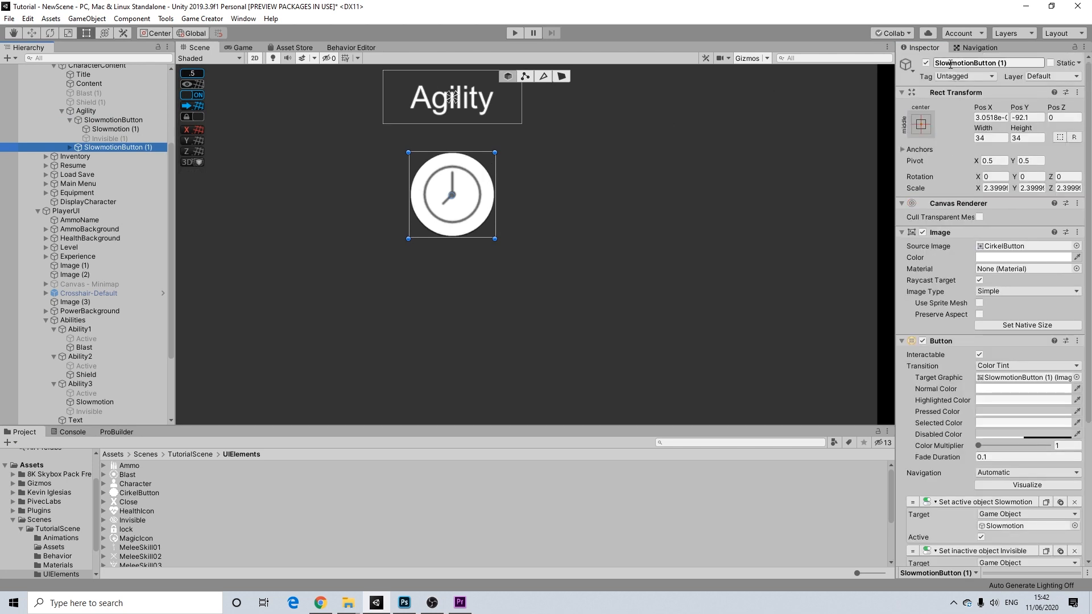
{"action": "left_click_drag", "start_coordinate": [972, 63], "coordinate": [901, 67]}
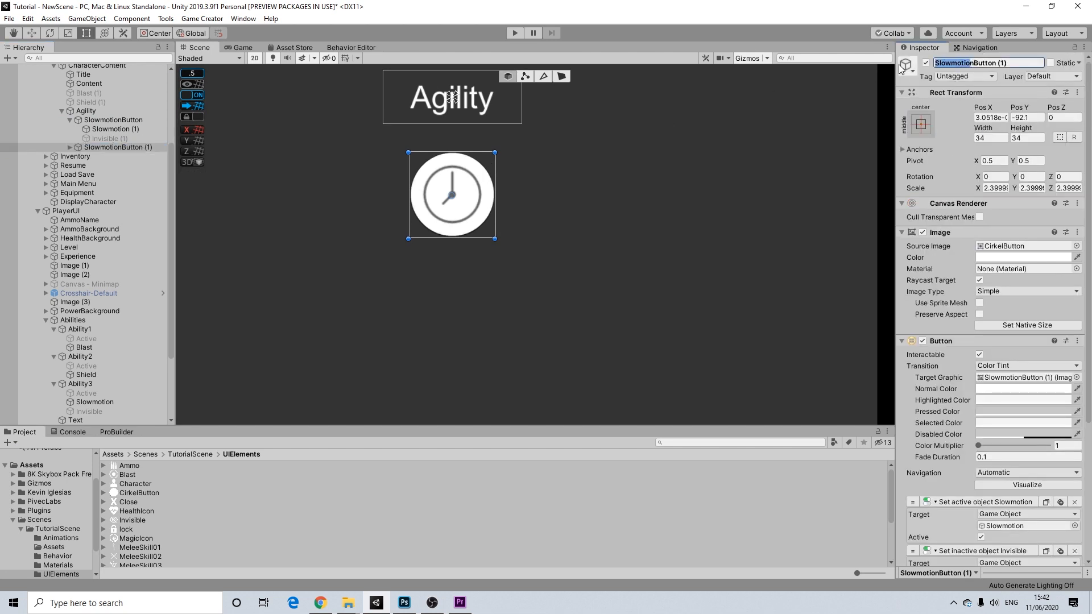
{"action": "type", "text": "Invisible"}
{"action": "left_click_drag", "start_coordinate": [985, 68], "coordinate": [1079, 74]}
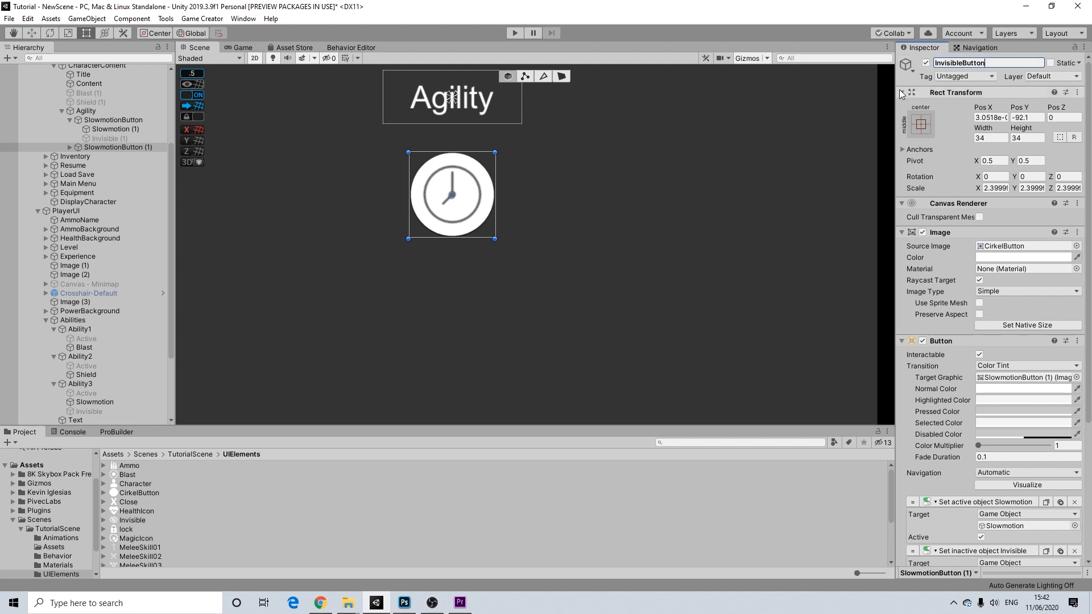
{"action": "left_click", "coordinate": [82, 149]}
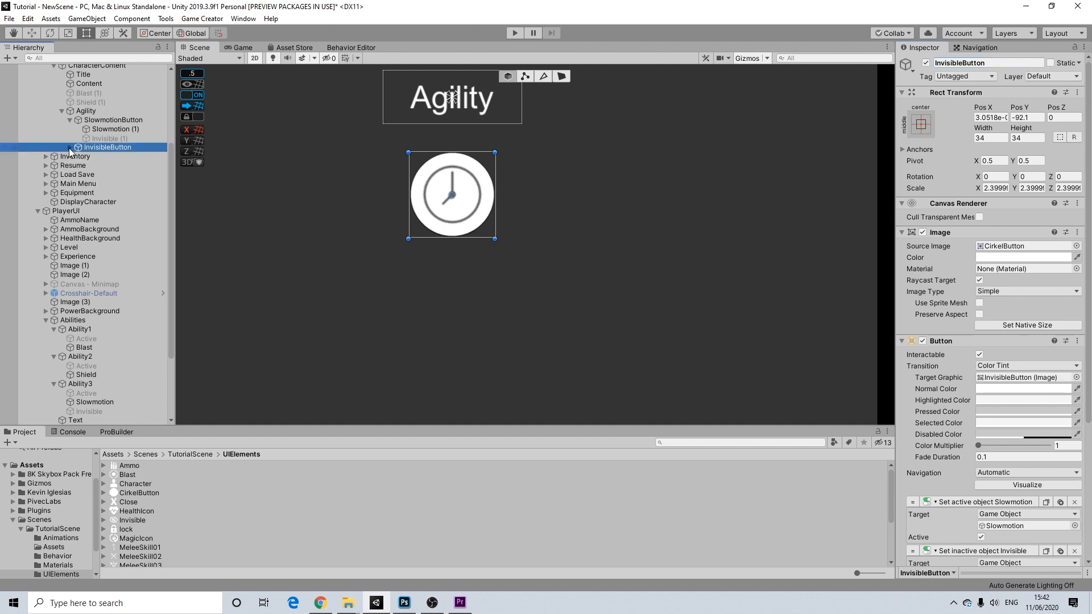
{"action": "left_click", "coordinate": [69, 151]}
{"action": "left_click_drag", "start_coordinate": [485, 198], "coordinate": [482, 302]}
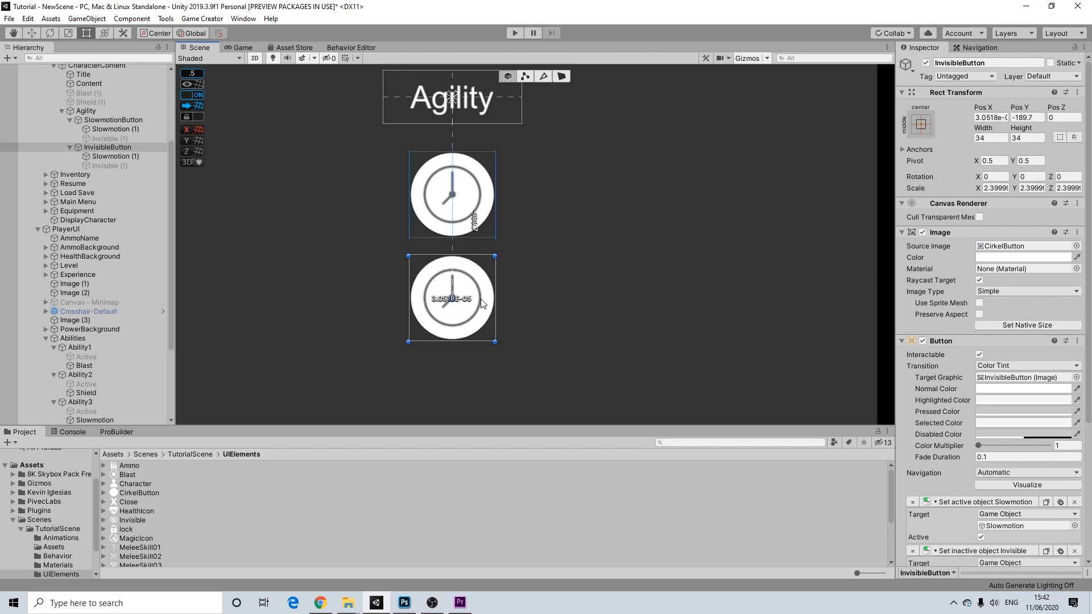
- Delete SlowmotionButton's spare Invisible icon and InvisibleButton's clock, activating Invisible (1)
{"action": "left_click", "coordinate": [109, 129]}
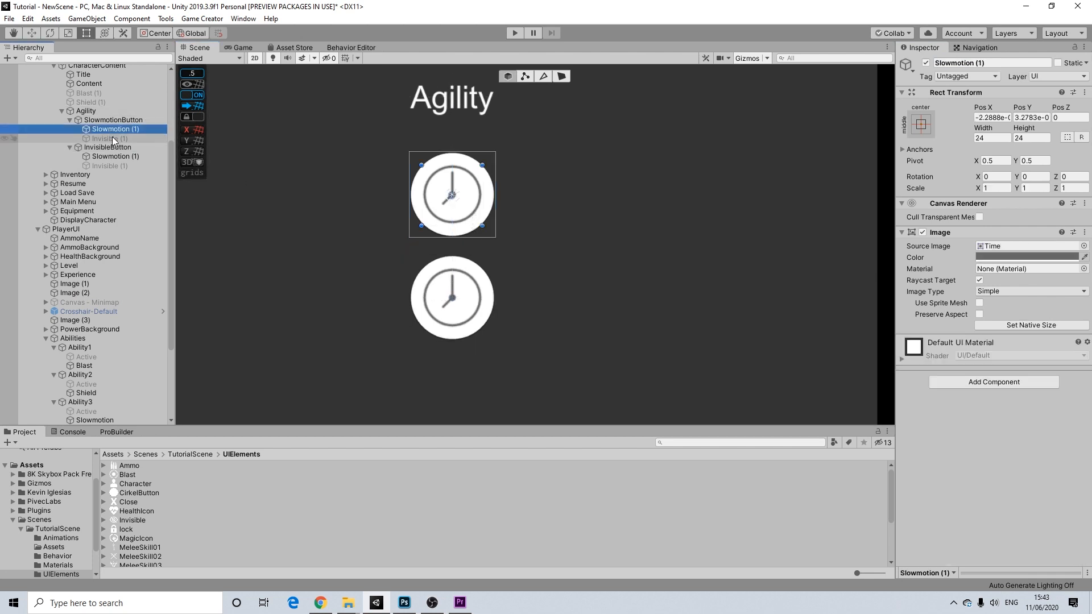
{"action": "left_click", "coordinate": [113, 139]}
{"action": "key", "text": "Delete"}
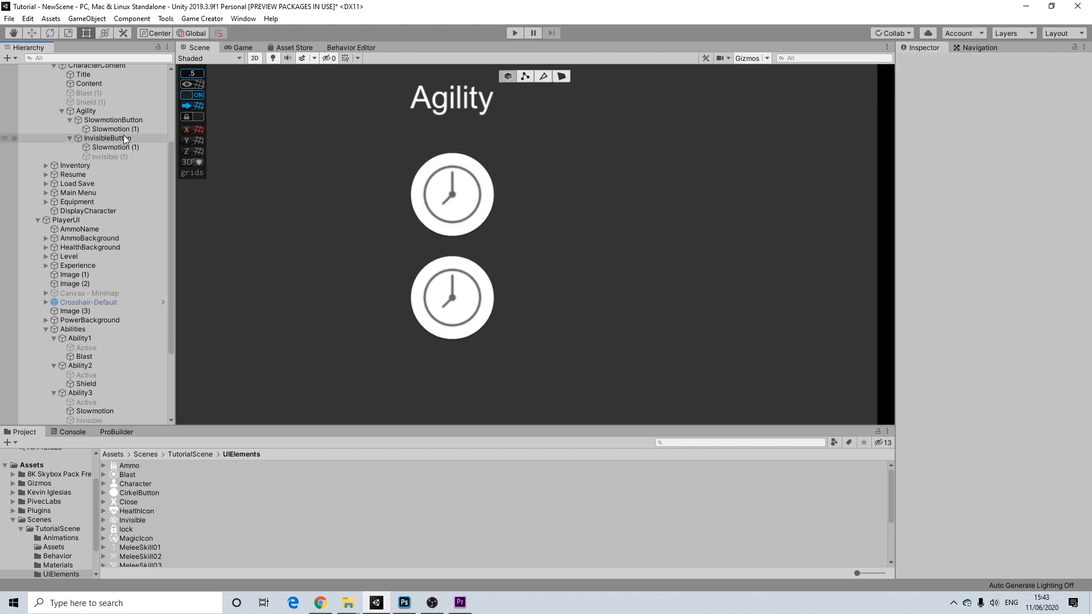
{"action": "left_click", "coordinate": [113, 157]}
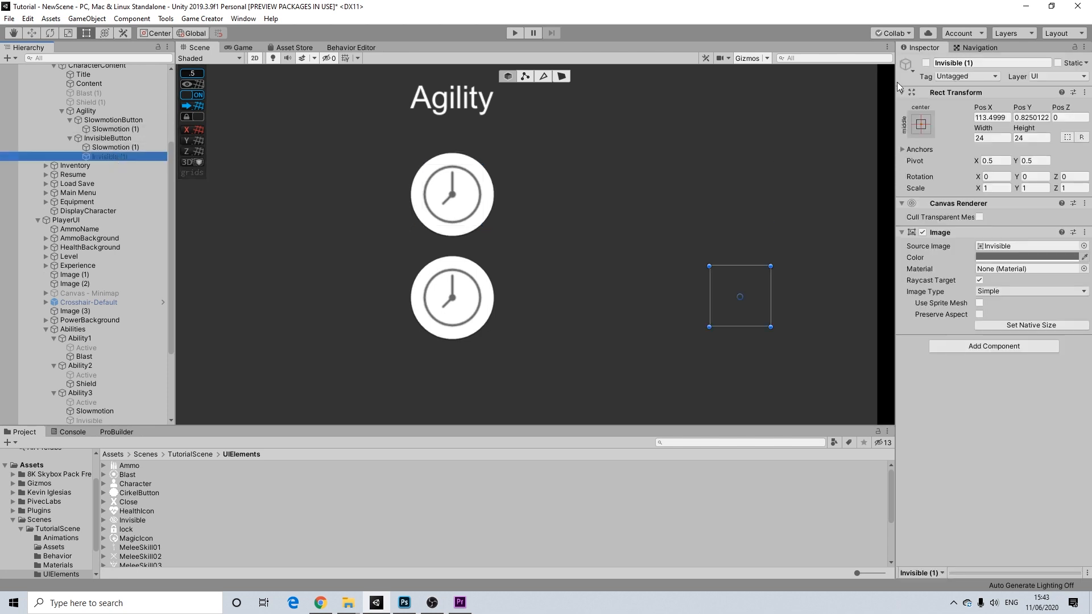
{"action": "left_click", "coordinate": [926, 63]}
{"action": "left_click", "coordinate": [124, 146]}
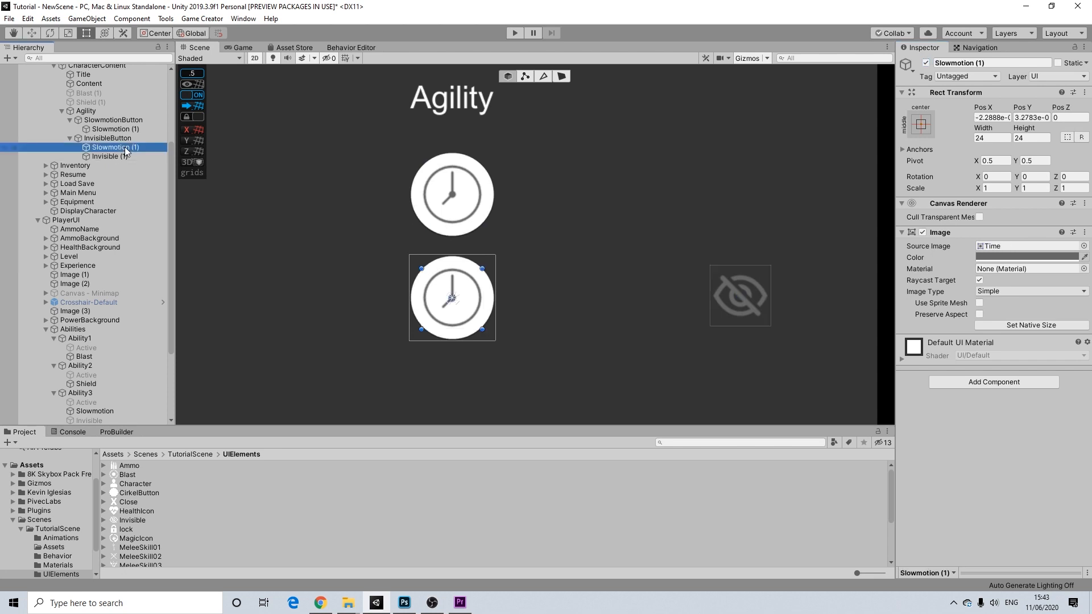
{"action": "key", "text": "Delete"}
- Centre the eye icon on the lower white circle
{"action": "left_click", "coordinate": [740, 293]}
{"action": "left_click", "coordinate": [739, 294]}
{"action": "left_click_drag", "start_coordinate": [742, 294], "coordinate": [449, 299]}
{"action": "scroll", "coordinate": [664, 223], "scroll_direction": "down", "scroll_amount": 2}
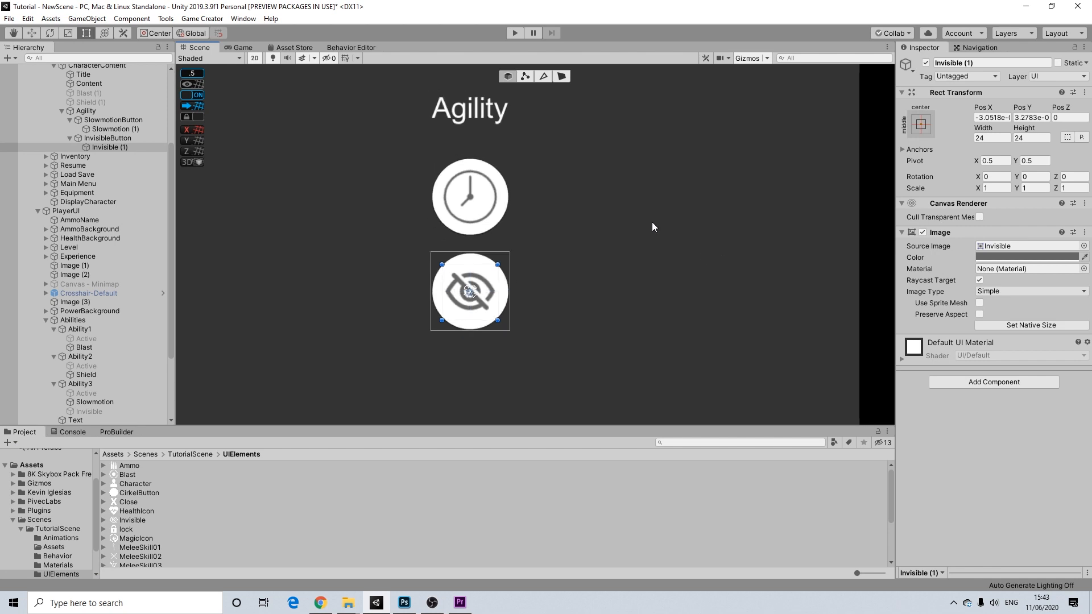
{"action": "left_click", "coordinate": [117, 128]}
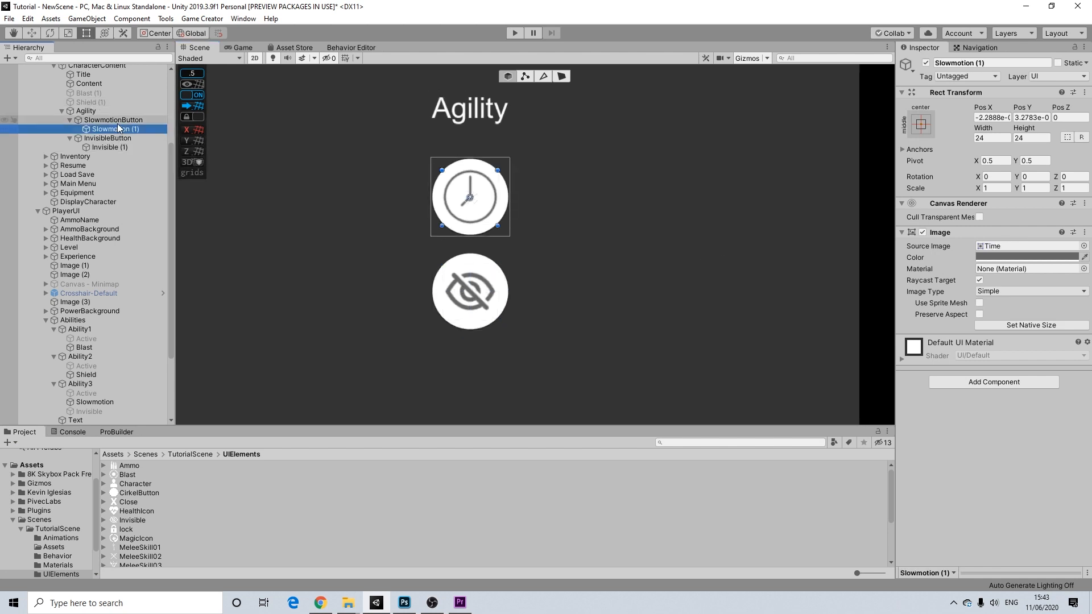
{"action": "left_click", "coordinate": [124, 120]}
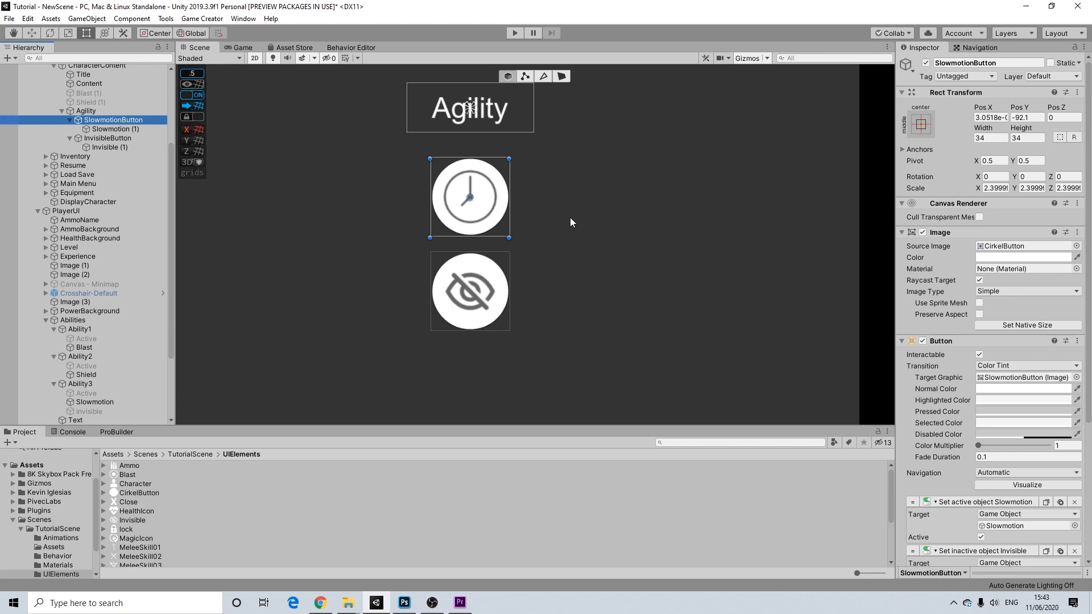
{"action": "scroll", "coordinate": [570, 217], "scroll_direction": "down", "scroll_amount": 2}
{"action": "middle_click_drag", "start_coordinate": [557, 233], "coordinate": [566, 135]}
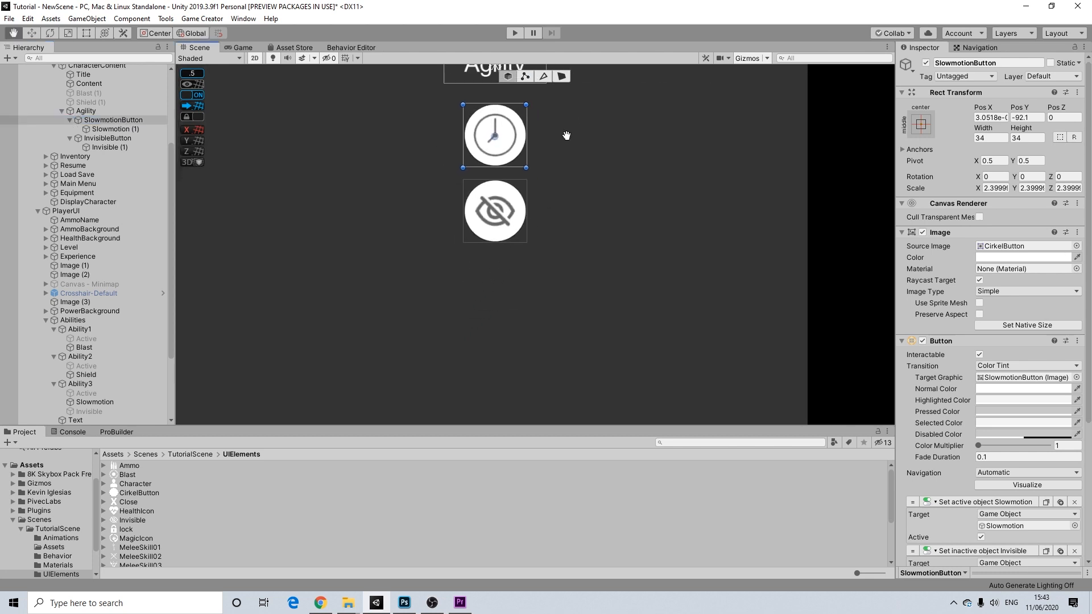
{"action": "scroll", "coordinate": [566, 135], "scroll_direction": "up", "scroll_amount": 3}
{"action": "scroll", "coordinate": [567, 135], "scroll_direction": "up", "scroll_amount": 1}
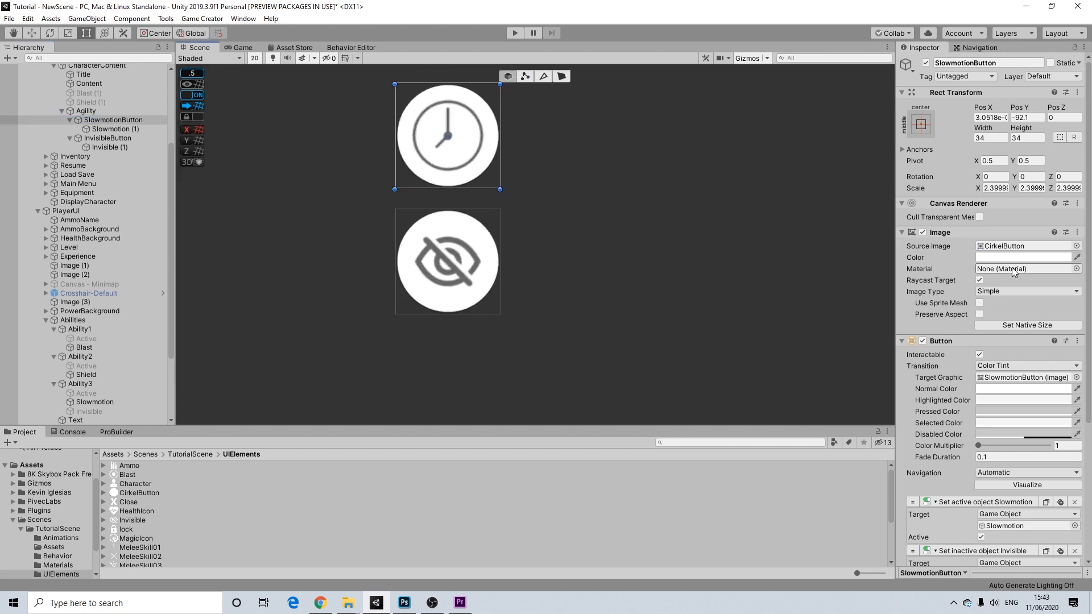
{"action": "left_click", "coordinate": [996, 390]}
{"action": "left_click", "coordinate": [1080, 237]}
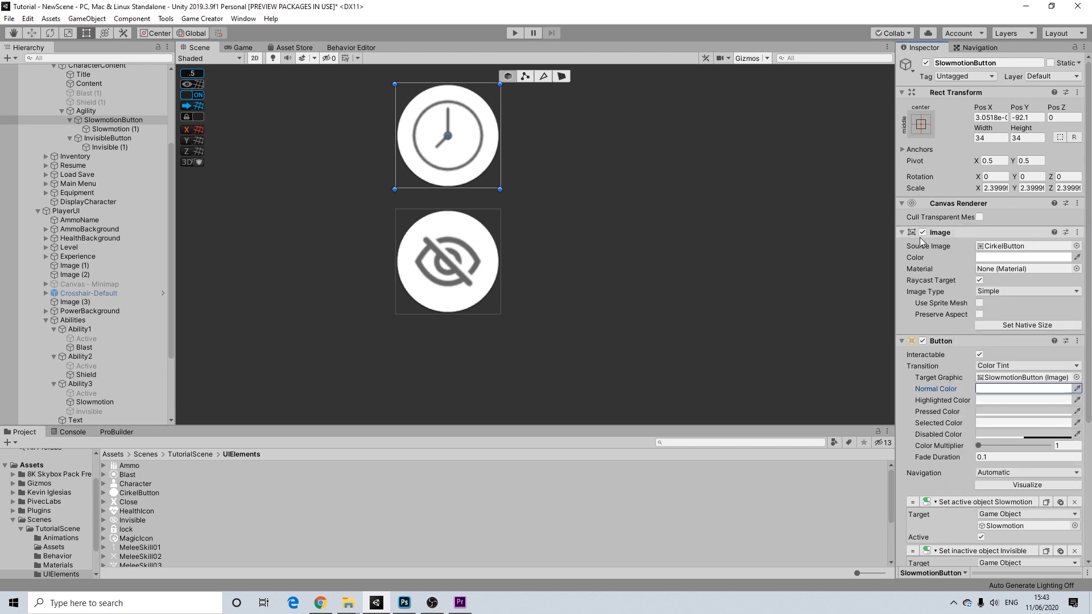
{"action": "left_click", "coordinate": [496, 245]}
{"action": "left_click", "coordinate": [493, 248]}
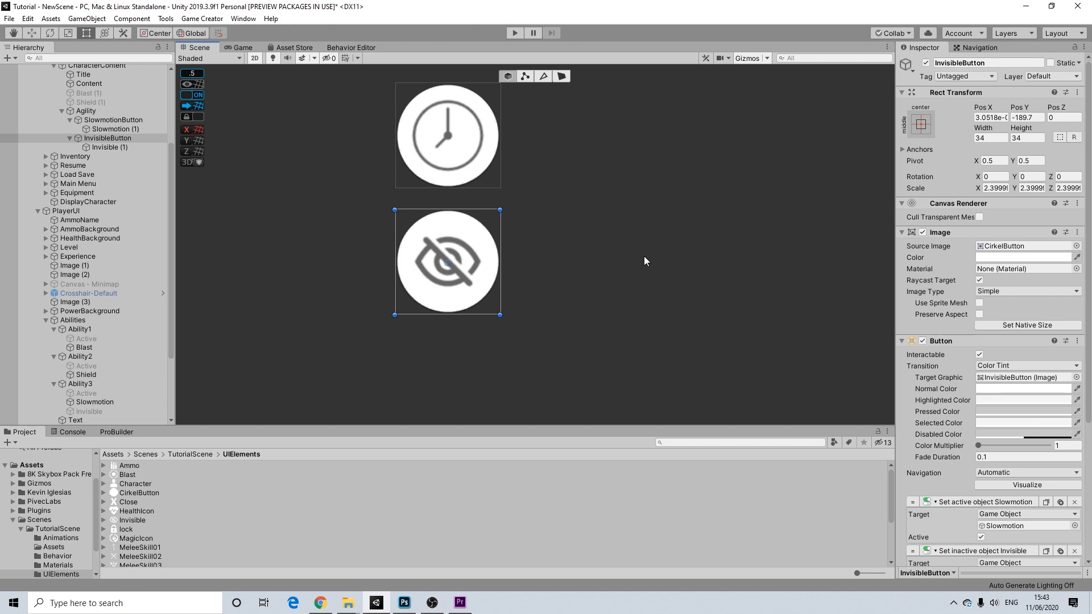
{"action": "middle_click_drag", "start_coordinate": [636, 263], "coordinate": [603, 281]}
{"action": "scroll", "coordinate": [498, 250], "scroll_direction": "down", "scroll_amount": 1}
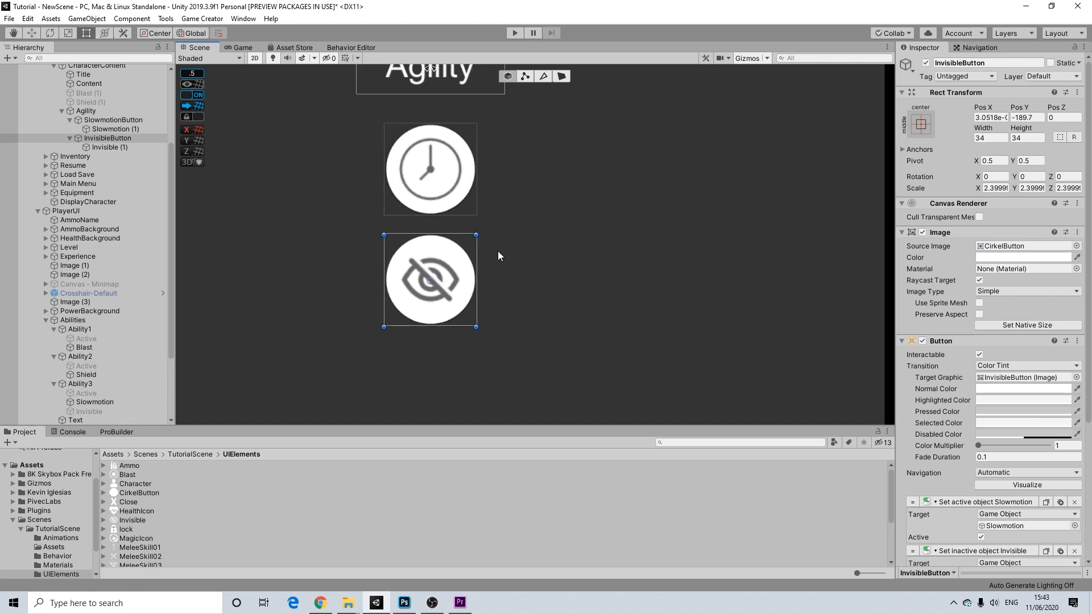
{"action": "left_click", "coordinate": [121, 147]}
{"action": "left_click", "coordinate": [126, 130]}
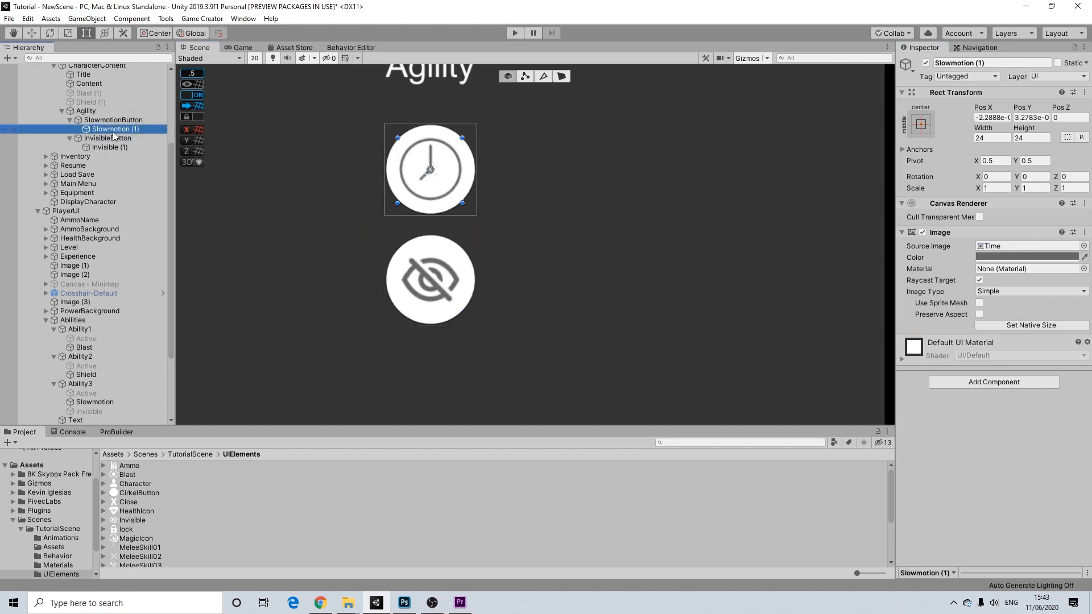
{"action": "left_click", "coordinate": [121, 120]}
- Duplicate the colour action, target InvisibleButton, and set its colour to grey A4A4A4
{"action": "scroll", "coordinate": [985, 405], "scroll_direction": "down", "scroll_amount": 5}
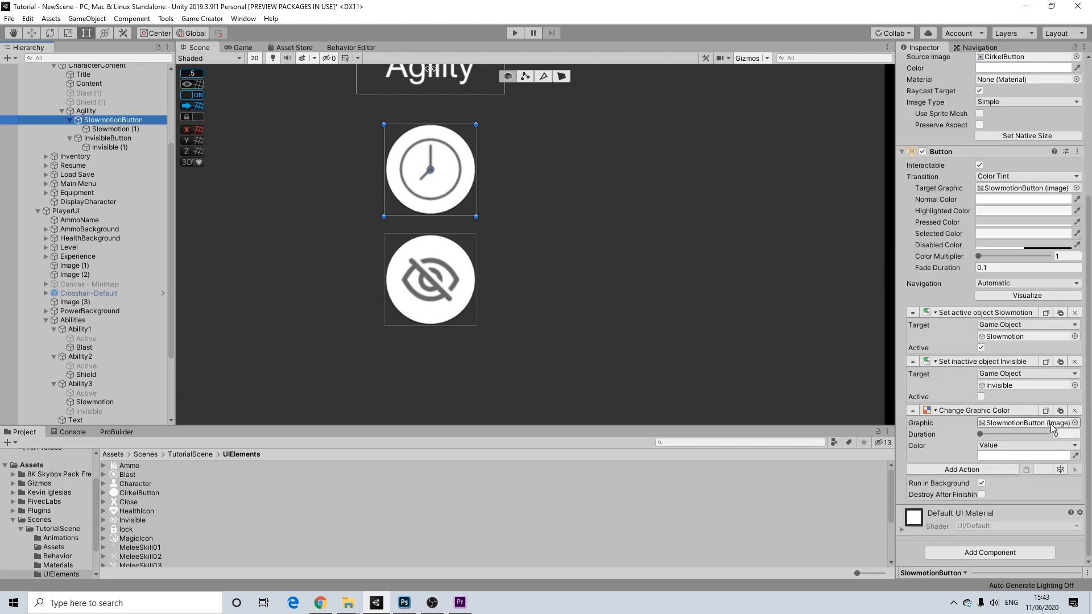
{"action": "left_click", "coordinate": [1060, 410]}
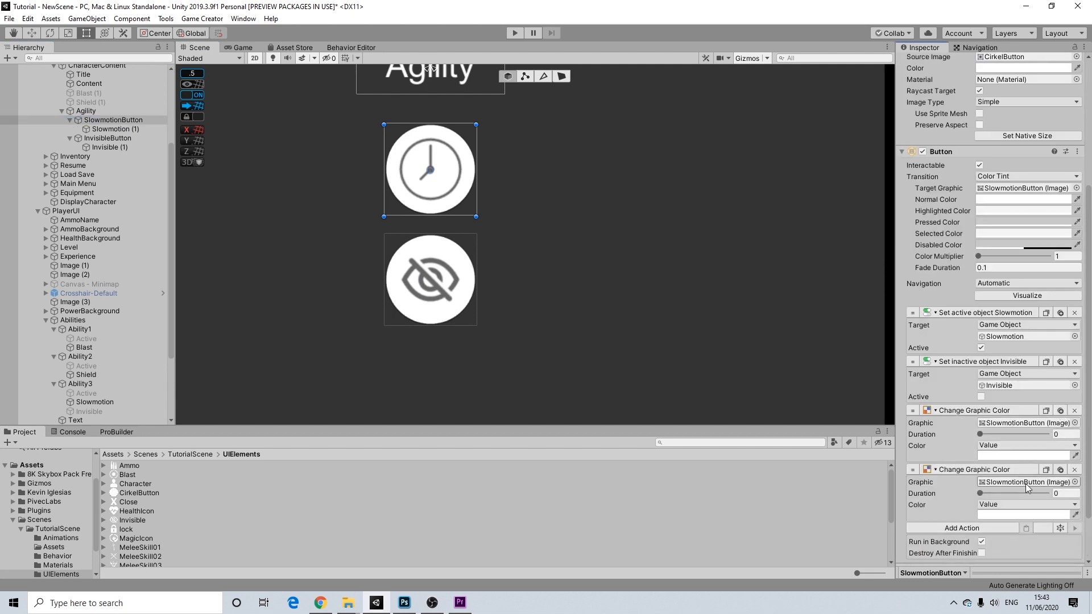
{"action": "left_click_drag", "start_coordinate": [108, 138], "coordinate": [1011, 485]}
{"action": "left_click", "coordinate": [1003, 514]}
{"action": "left_click_drag", "start_coordinate": [1000, 322], "coordinate": [979, 326]}
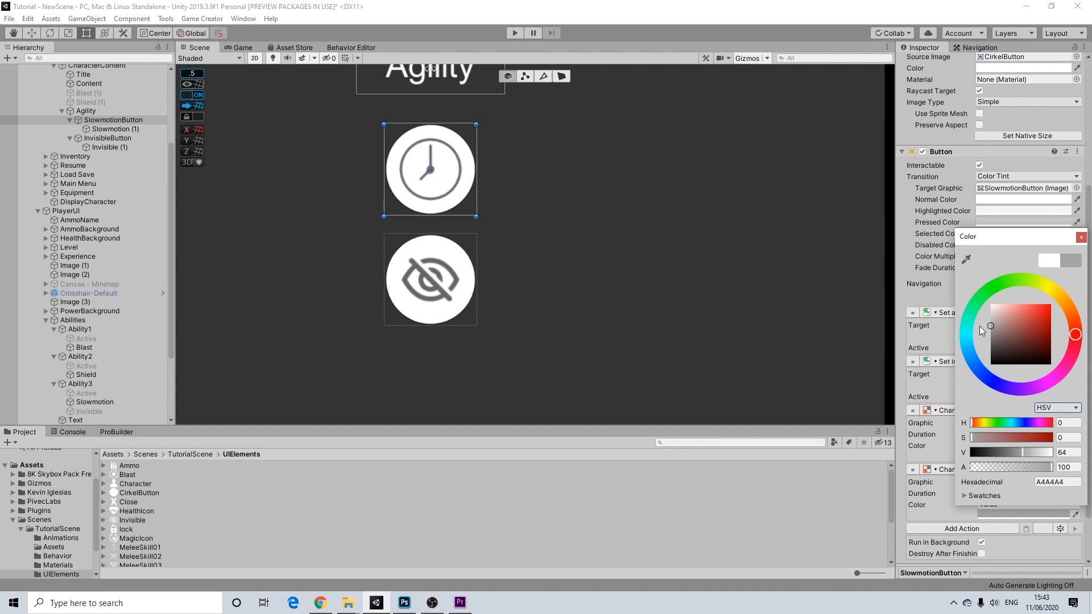
{"action": "left_click", "coordinate": [1080, 237]}
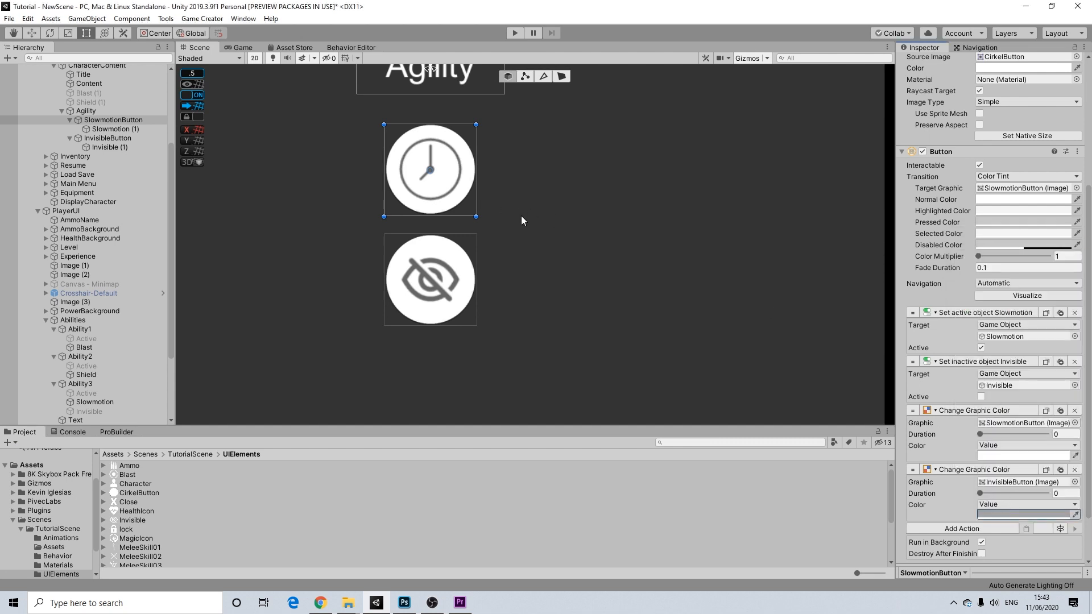
{"action": "left_click", "coordinate": [460, 255]}
- Set InvisibleButton's actions to activate Invisible and deactivate Slowmotion
{"action": "left_click", "coordinate": [460, 257]}
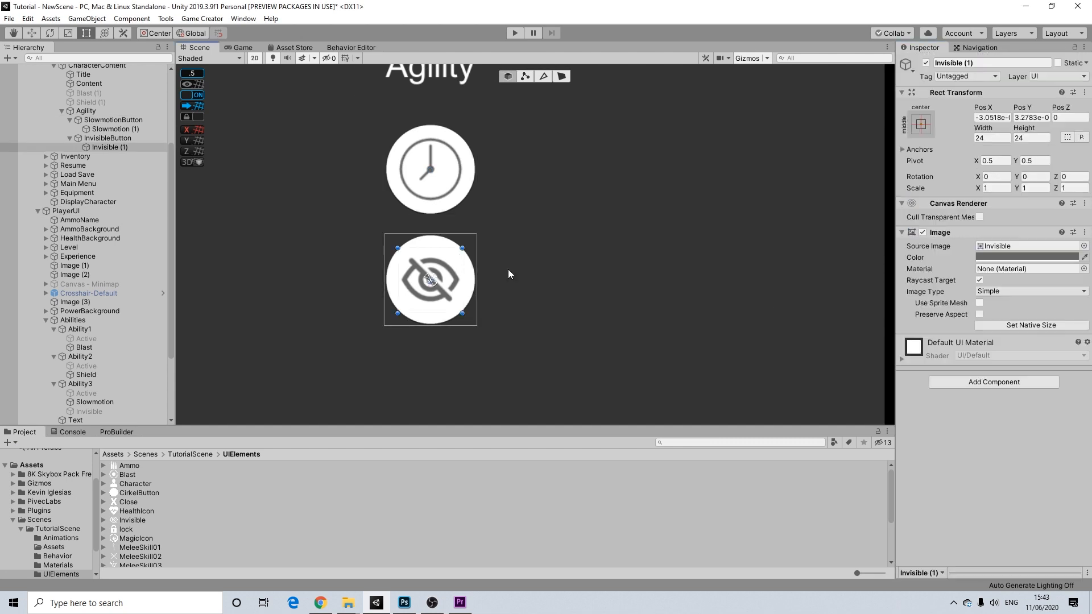
{"action": "left_click", "coordinate": [113, 137]}
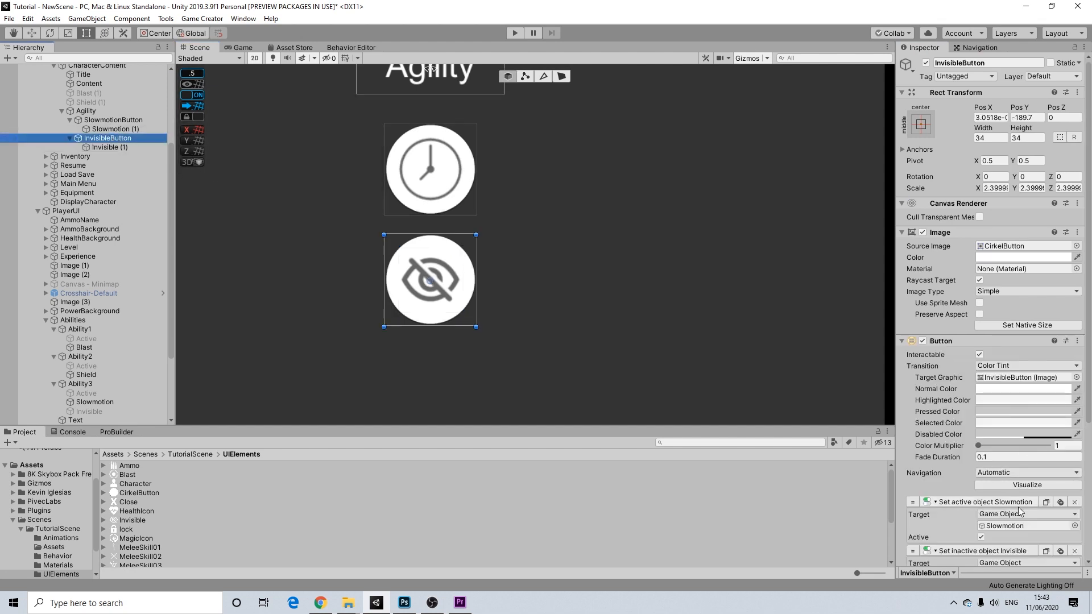
{"action": "scroll", "coordinate": [1023, 472], "scroll_direction": "down", "scroll_amount": 5}
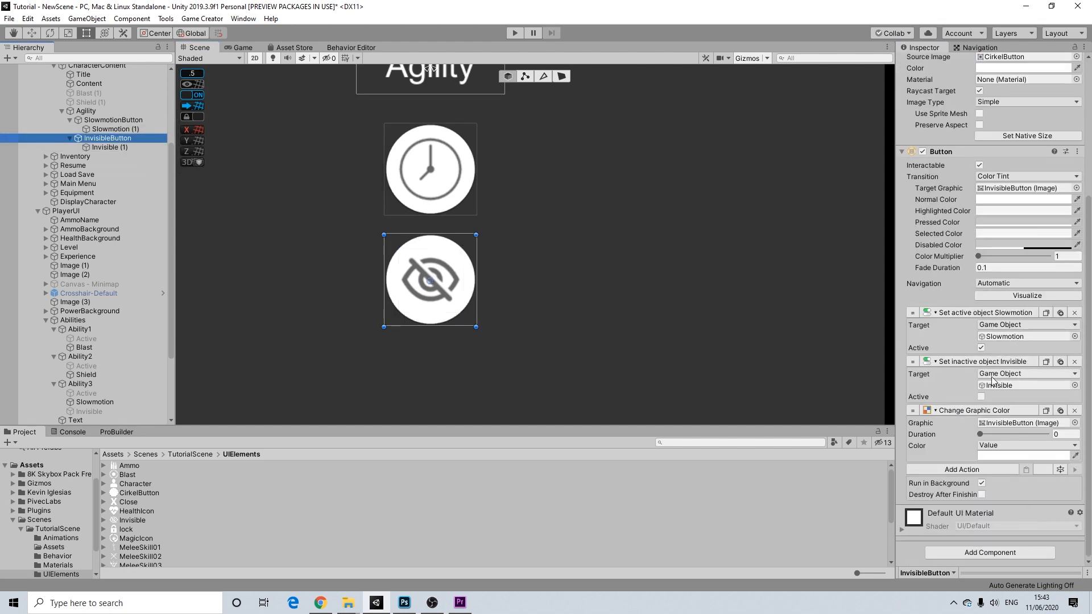
{"action": "left_click", "coordinate": [981, 397]}
{"action": "left_click", "coordinate": [982, 397]}
{"action": "left_click", "coordinate": [981, 348]}
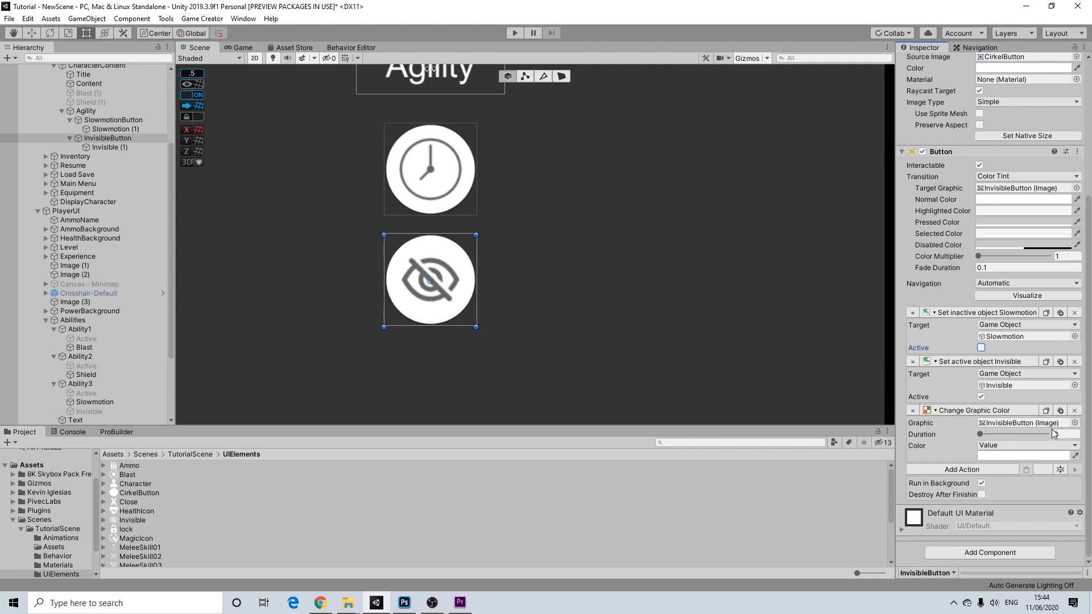
- Paste SlowmotionButton's grey colour action onto InvisibleButton, targeting SlowmotionButton
{"action": "left_click", "coordinate": [1059, 410]}
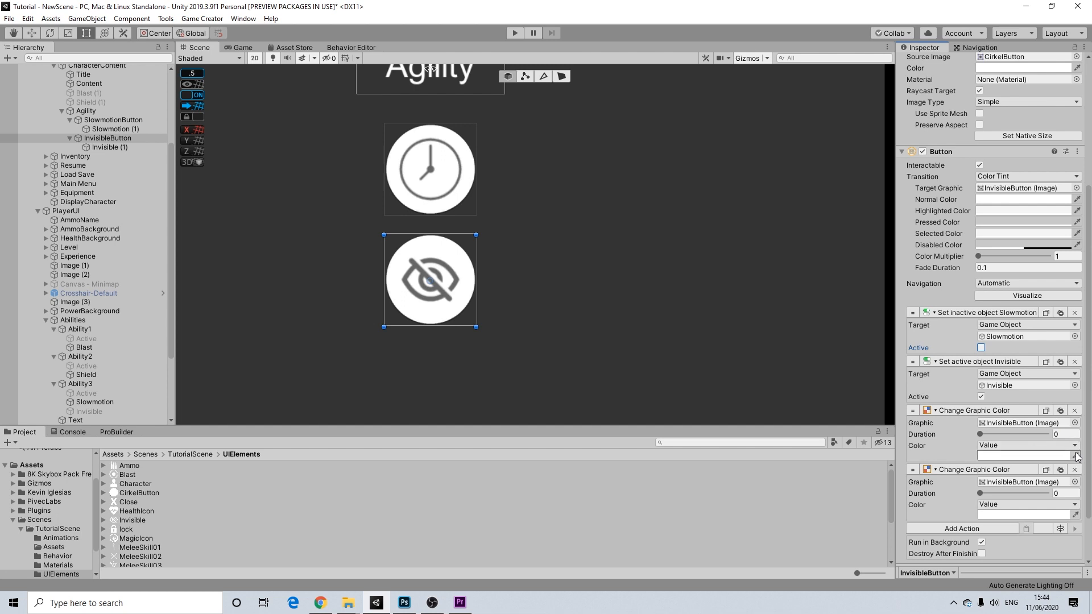
{"action": "left_click", "coordinate": [1074, 469]}
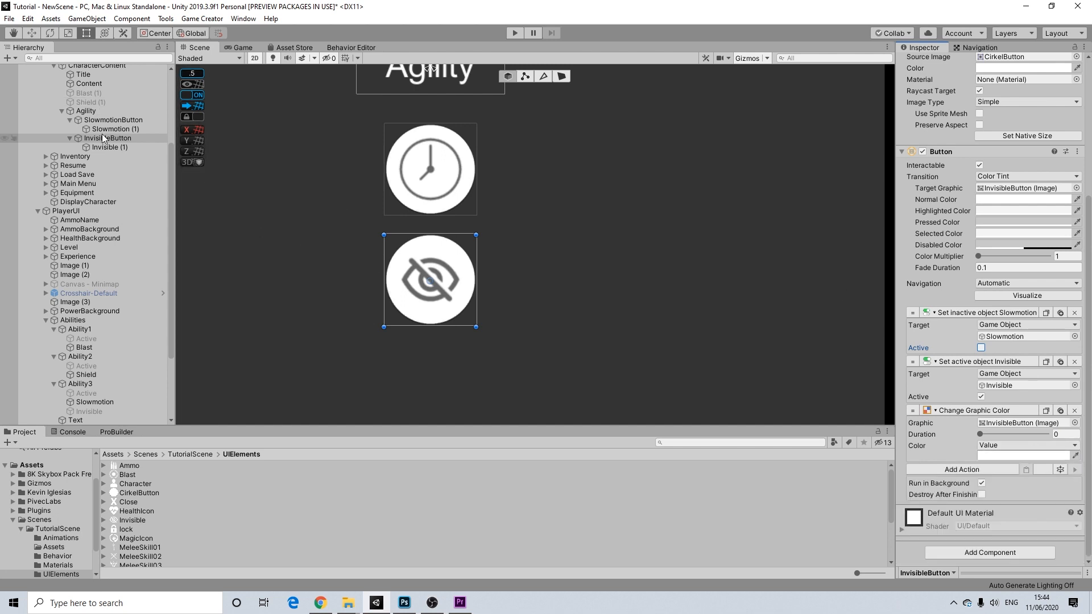
{"action": "left_click", "coordinate": [117, 121]}
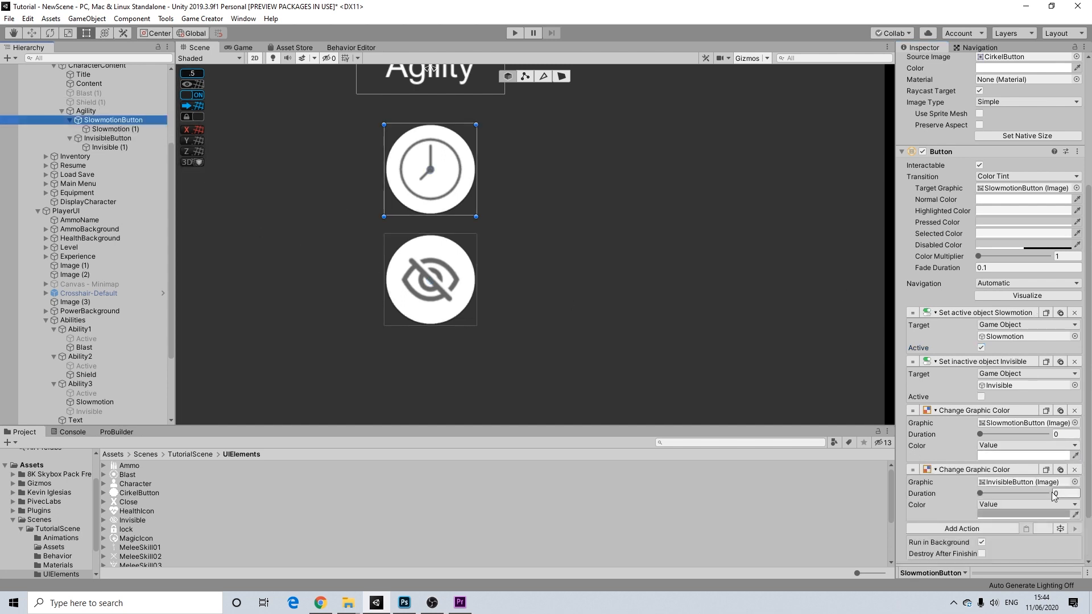
{"action": "left_click", "coordinate": [1046, 470]}
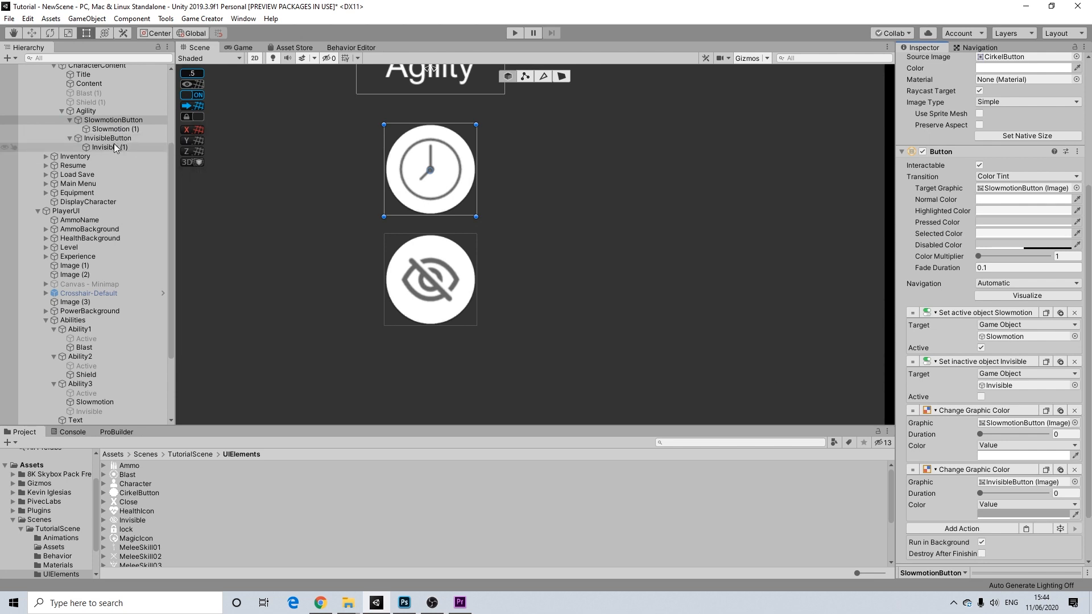
{"action": "left_click", "coordinate": [130, 137]}
{"action": "left_click", "coordinate": [1030, 471]}
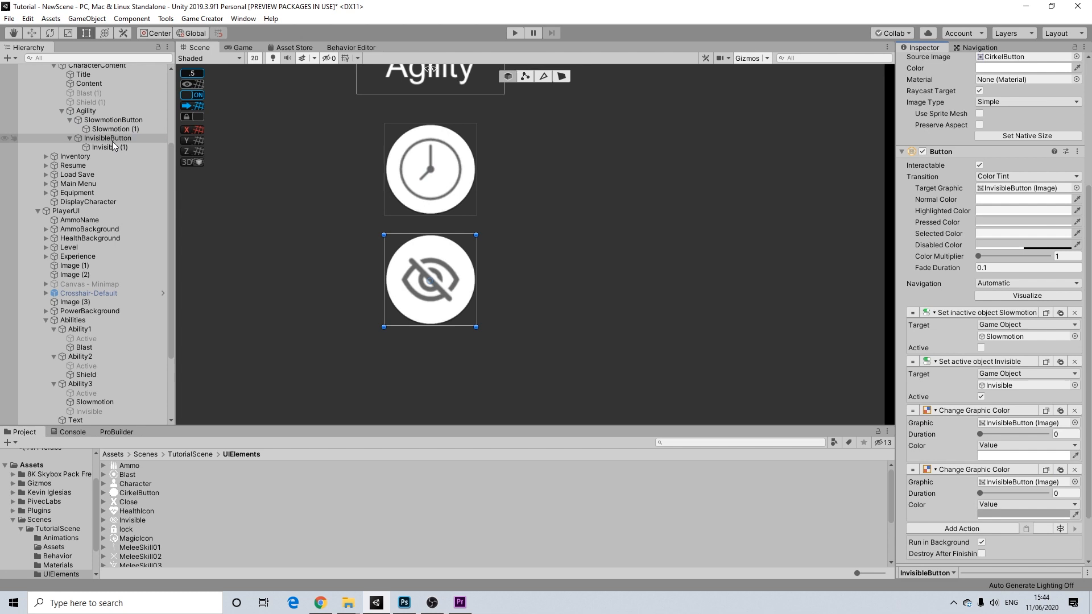
{"action": "left_click_drag", "start_coordinate": [107, 122], "coordinate": [1008, 487]}
{"action": "scroll", "coordinate": [516, 233], "scroll_direction": "down", "scroll_amount": 4}
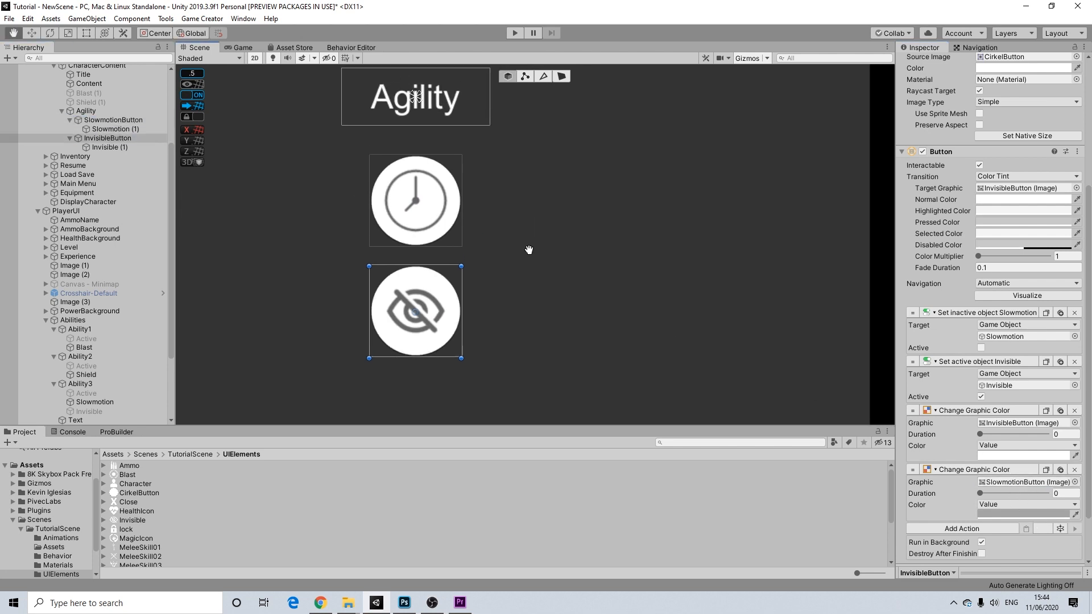
{"action": "middle_click_drag", "start_coordinate": [514, 220], "coordinate": [591, 231]}
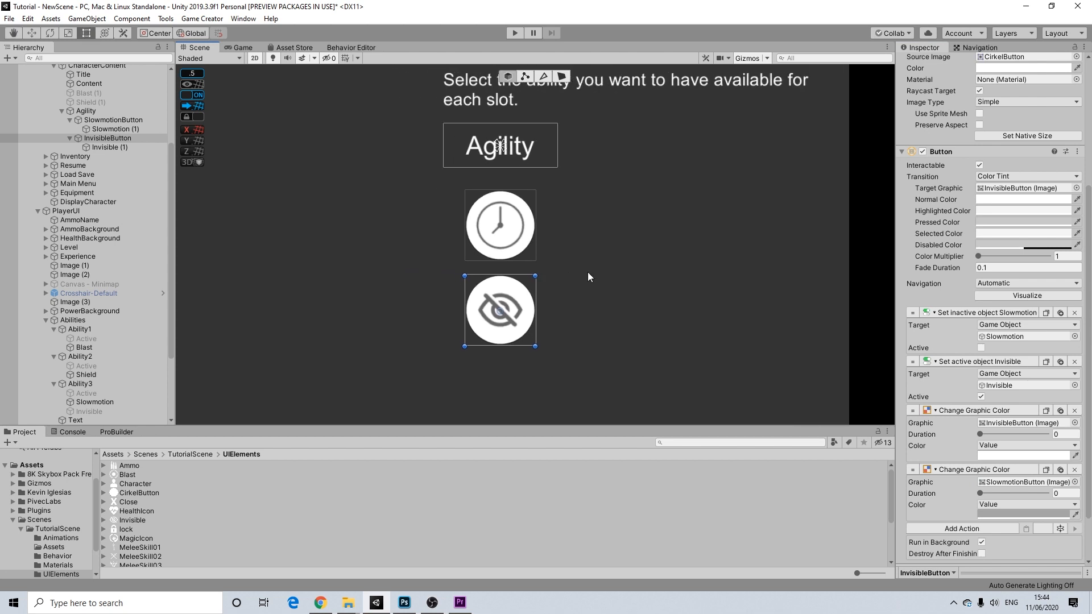
{"action": "scroll", "coordinate": [518, 274], "scroll_direction": "down", "scroll_amount": 1}
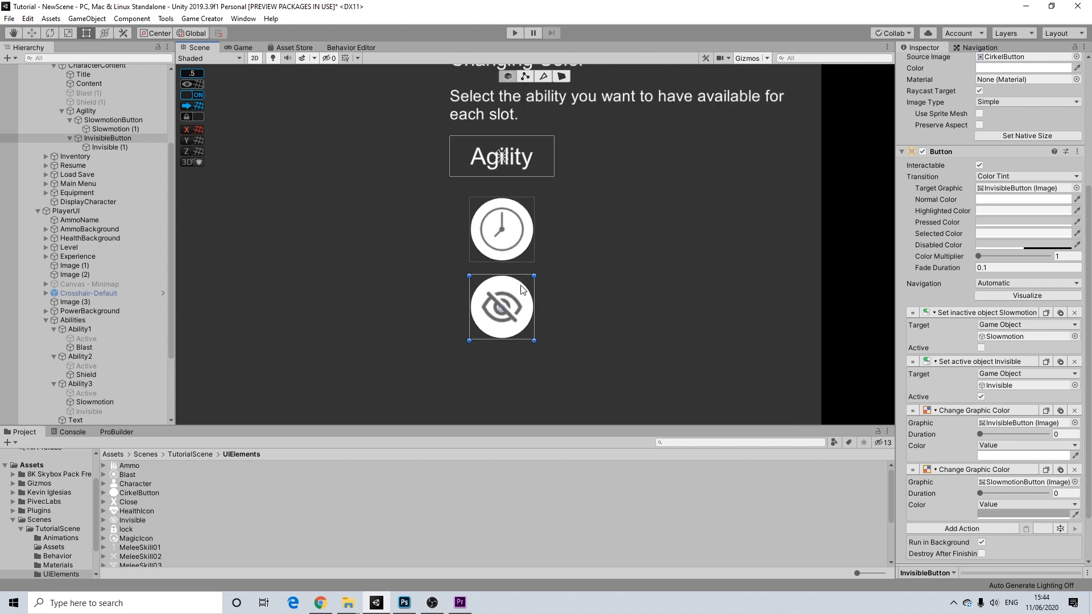
{"action": "scroll", "coordinate": [474, 263], "scroll_direction": "down", "scroll_amount": 5}
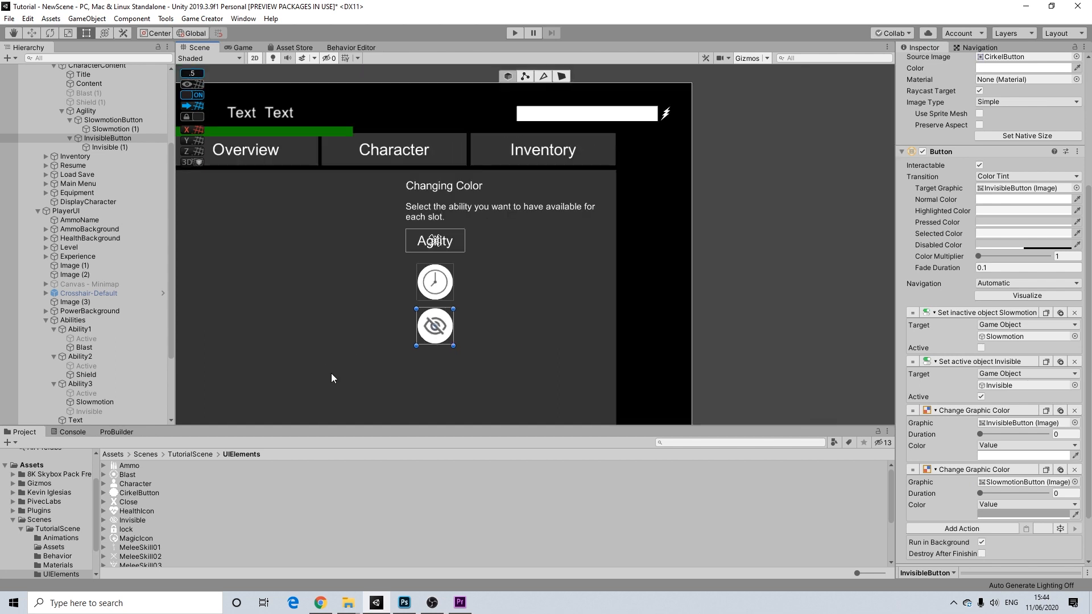
{"action": "middle_click_drag", "start_coordinate": [331, 377], "coordinate": [654, 276]}
{"action": "scroll", "coordinate": [654, 276], "scroll_direction": "down", "scroll_amount": 1}
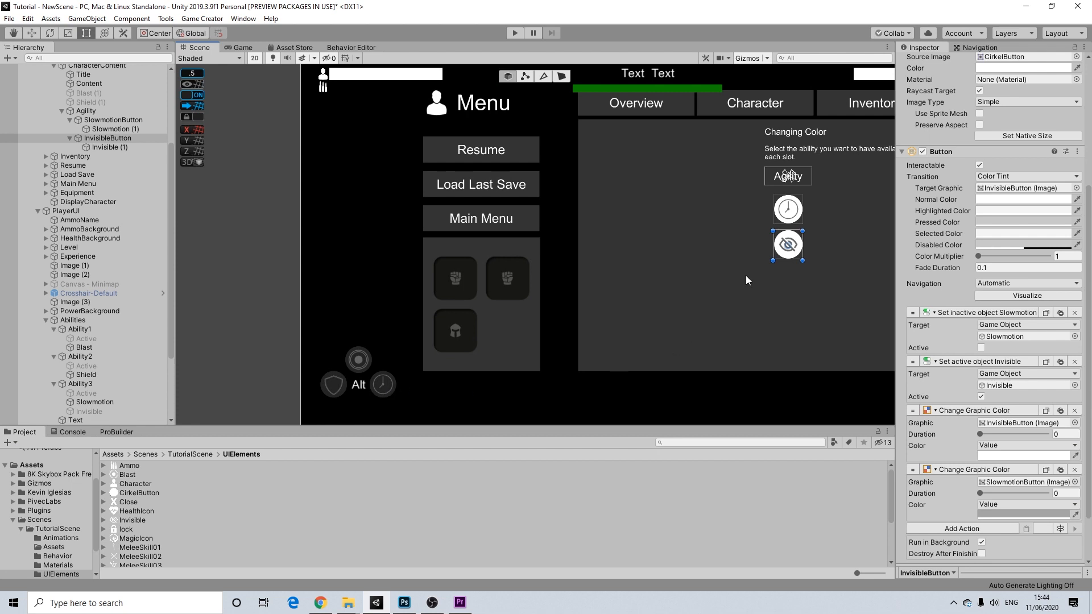
{"action": "scroll", "coordinate": [681, 248], "scroll_direction": "down", "scroll_amount": 2}
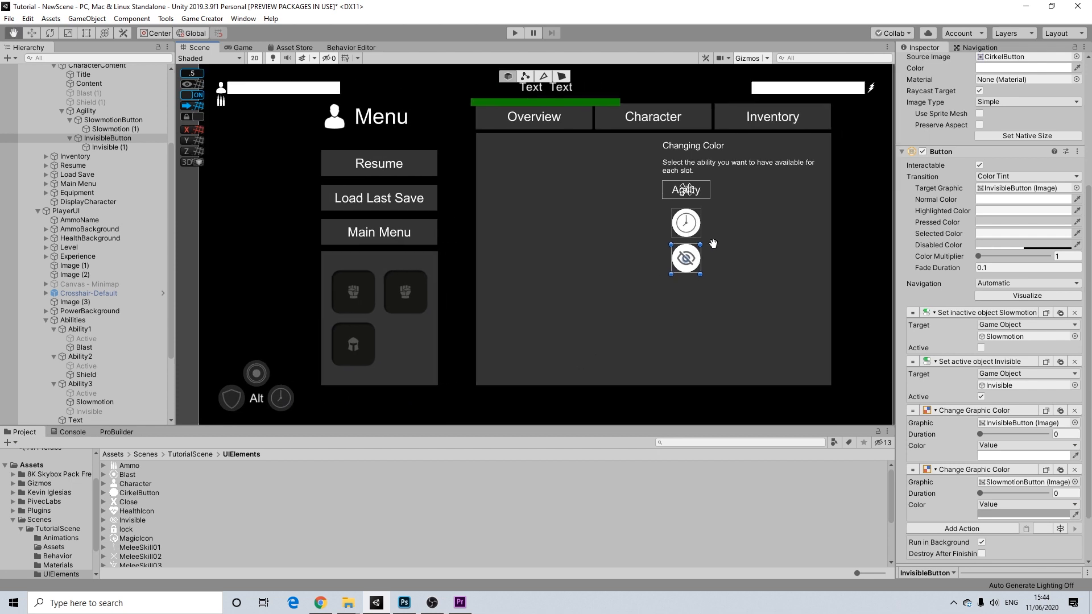
{"action": "scroll", "coordinate": [681, 247], "scroll_direction": "up", "scroll_amount": 5}
{"action": "scroll", "coordinate": [660, 223], "scroll_direction": "up", "scroll_amount": 1}
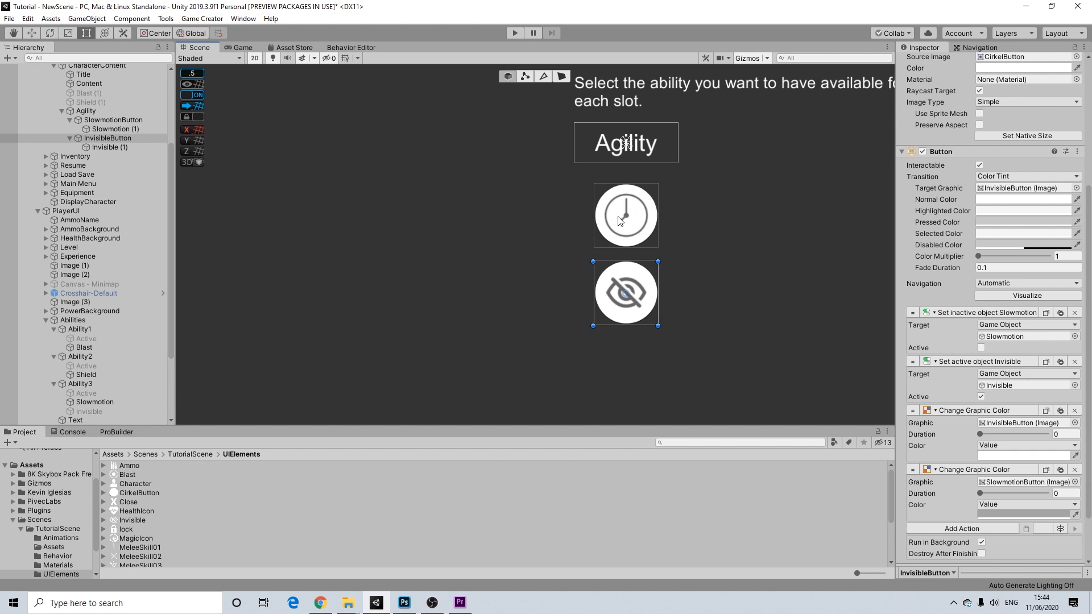
{"action": "left_click", "coordinate": [1043, 513]}
{"action": "left_click_drag", "start_coordinate": [1073, 482], "coordinate": [1029, 482]}
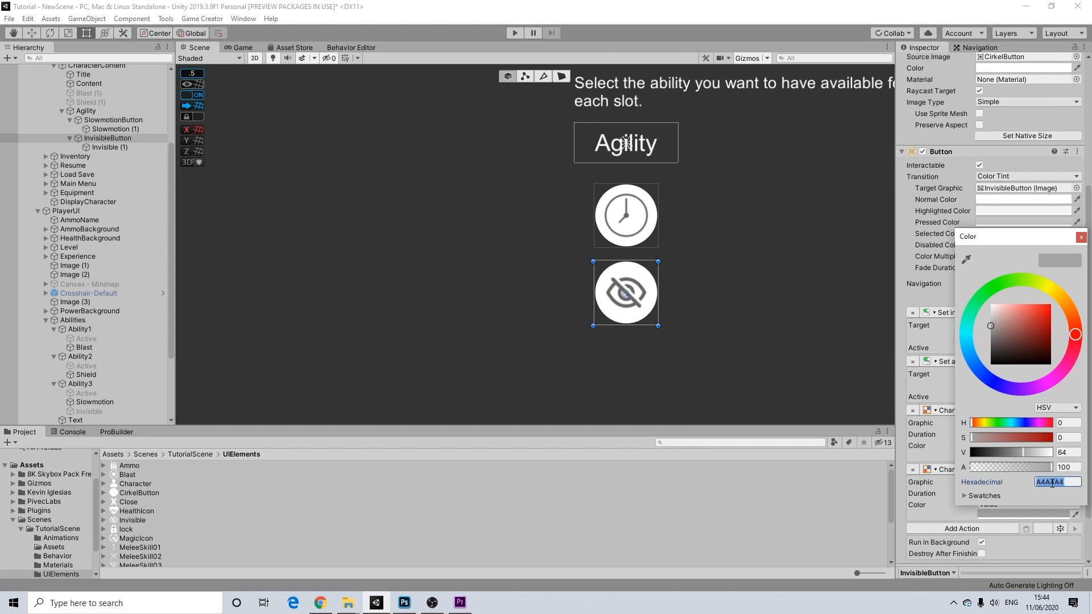
{"action": "right_click", "coordinate": [1052, 482]}
{"action": "left_click", "coordinate": [1052, 505]}
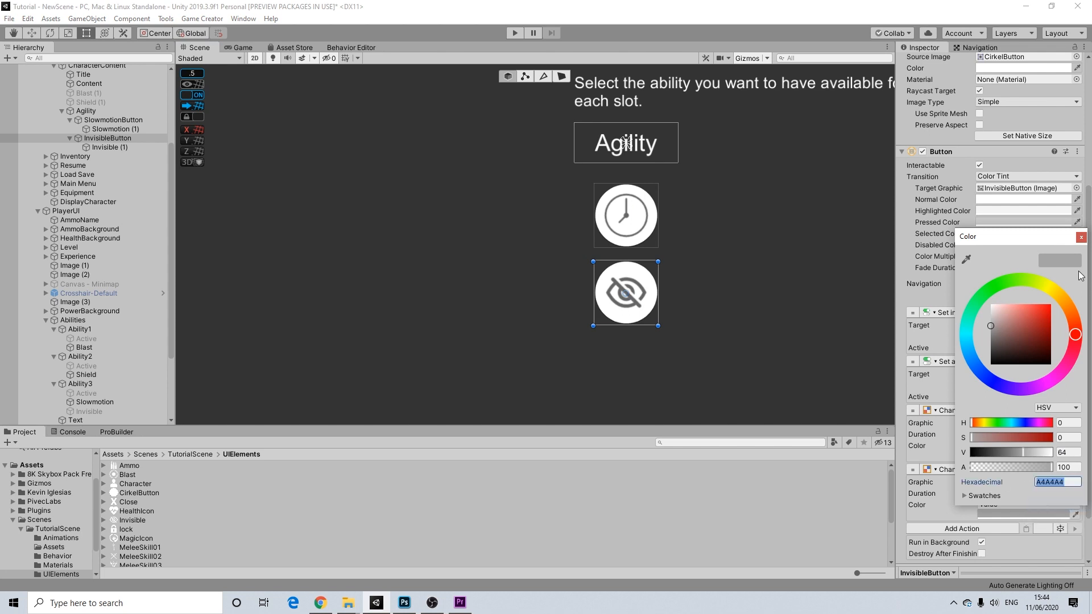
{"action": "left_click", "coordinate": [1081, 238]}
{"action": "scroll", "coordinate": [108, 142], "scroll_direction": "up", "scroll_amount": 3}
{"action": "left_click", "coordinate": [102, 133]}
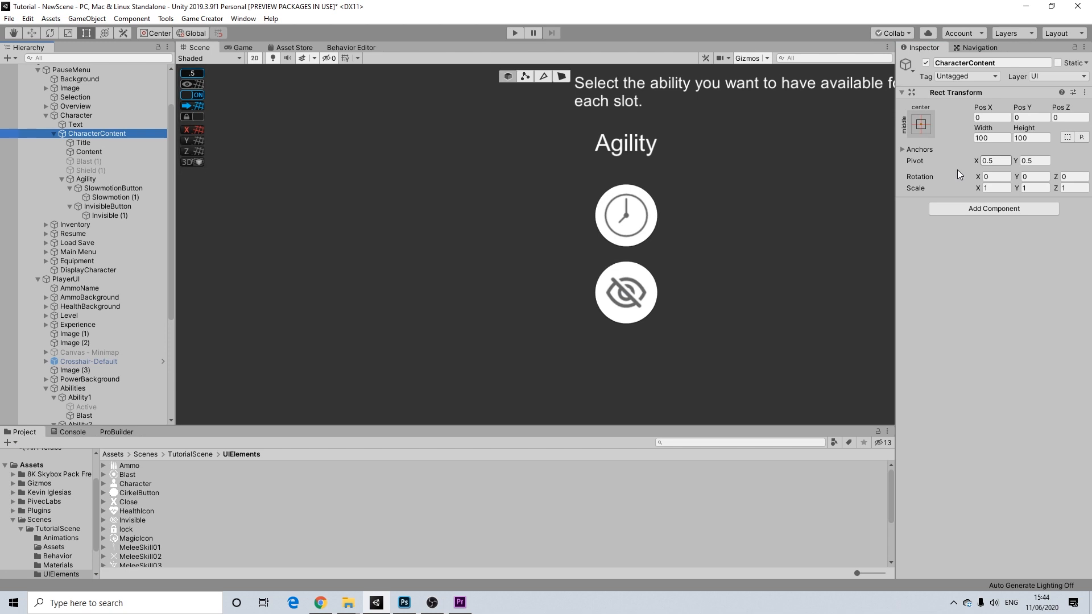
- Add Trigger and Actions components to CharacterContent and link the Actions to the trigger
{"action": "left_click", "coordinate": [949, 209]}
{"action": "left_click", "coordinate": [955, 244]}
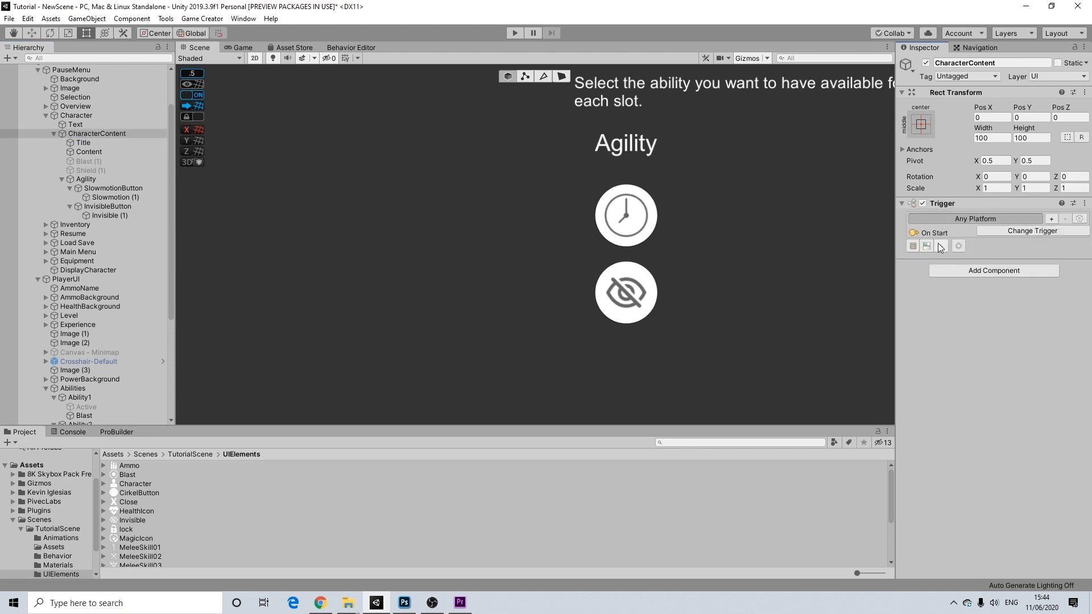
{"action": "left_click", "coordinate": [968, 268]}
{"action": "type", "text": "ac"}
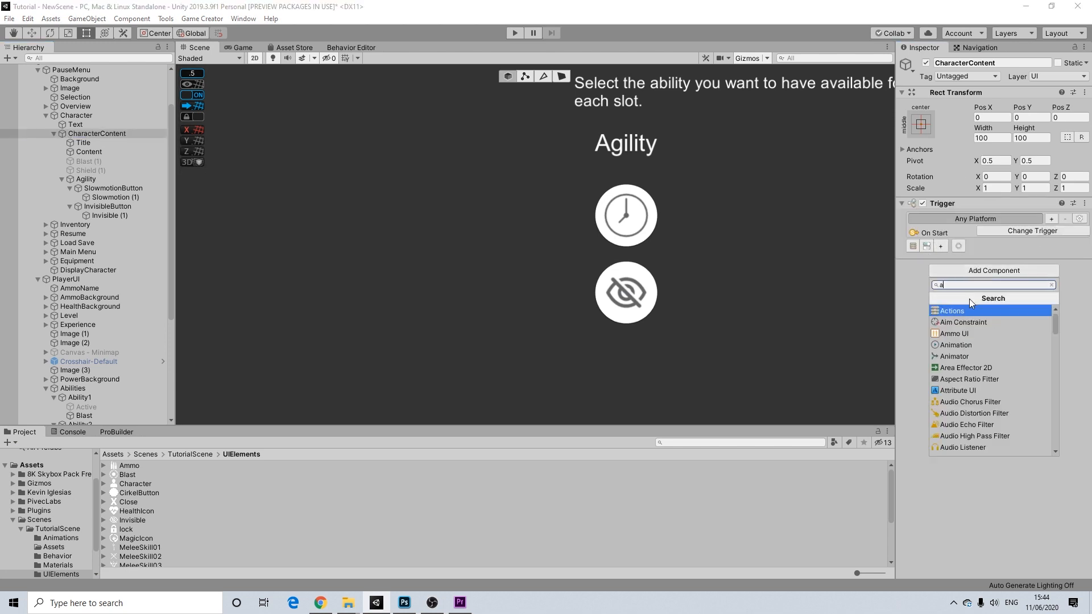
{"action": "left_click", "coordinate": [962, 311]}
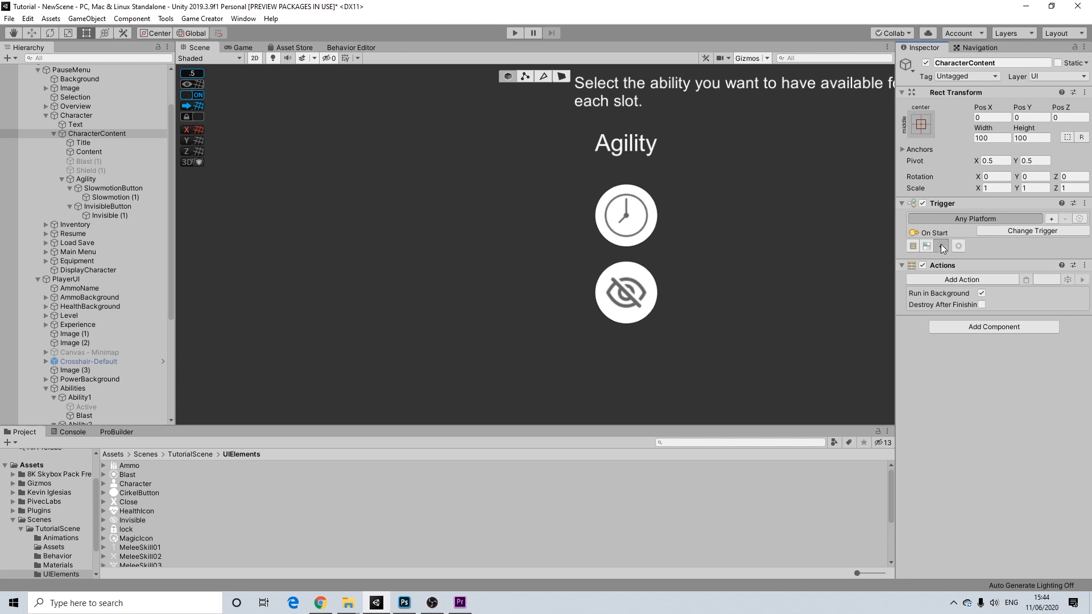
{"action": "left_click", "coordinate": [939, 244]}
{"action": "left_click_drag", "start_coordinate": [942, 274], "coordinate": [949, 263]}
{"action": "left_click", "coordinate": [964, 292]}
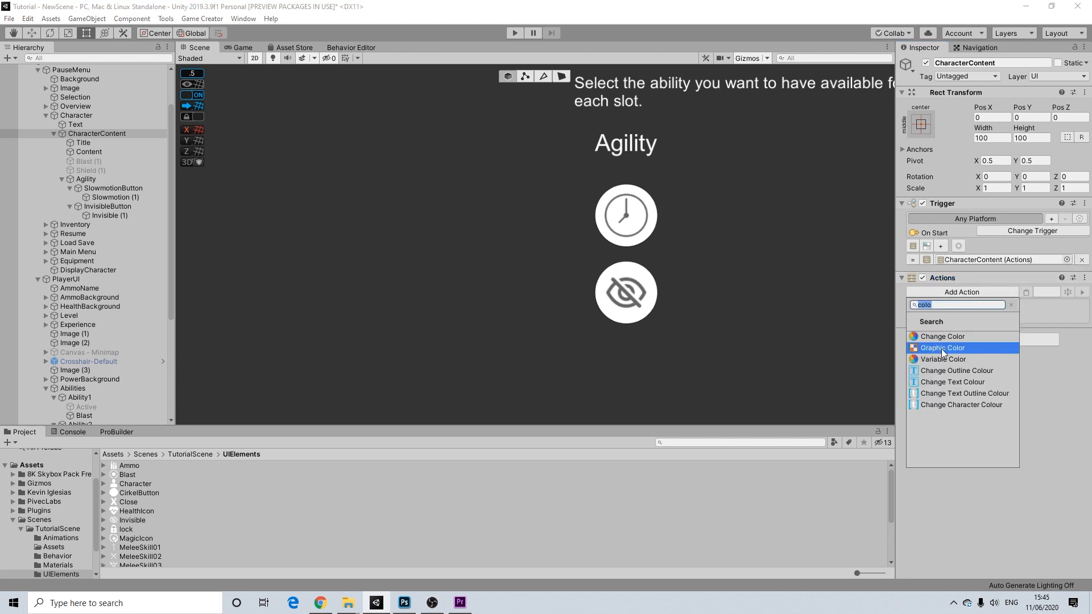
{"action": "left_click", "coordinate": [1063, 366]}
{"action": "left_click", "coordinate": [980, 291]}
{"action": "left_click", "coordinate": [885, 351]}
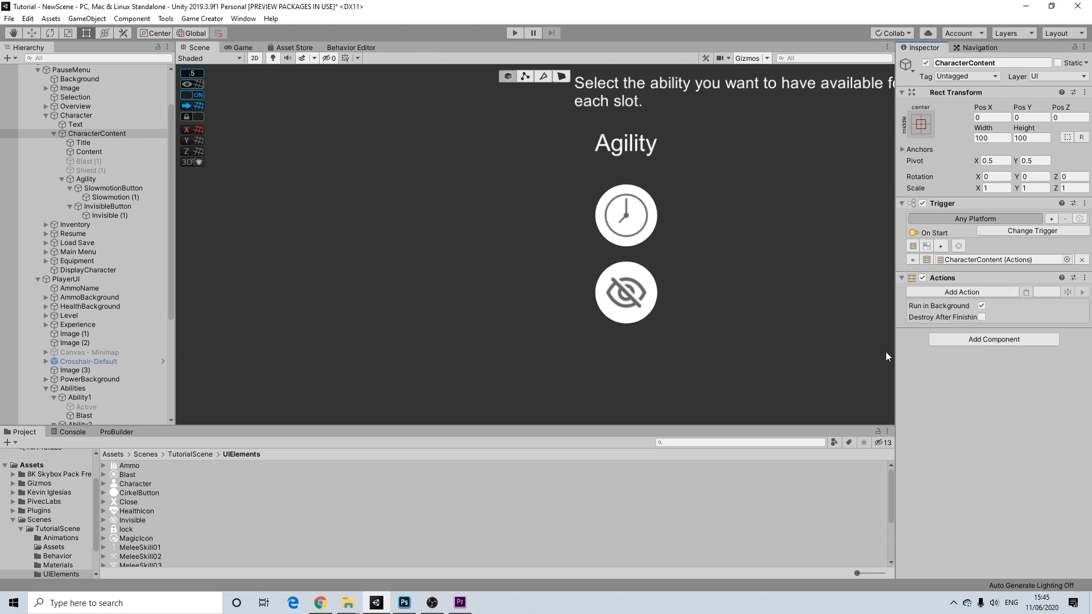
- Copy SlowmotionButton's InvisibleButton grey colour action and paste it into CharacterContent
{"action": "left_click", "coordinate": [107, 216]}
{"action": "left_click", "coordinate": [118, 188]}
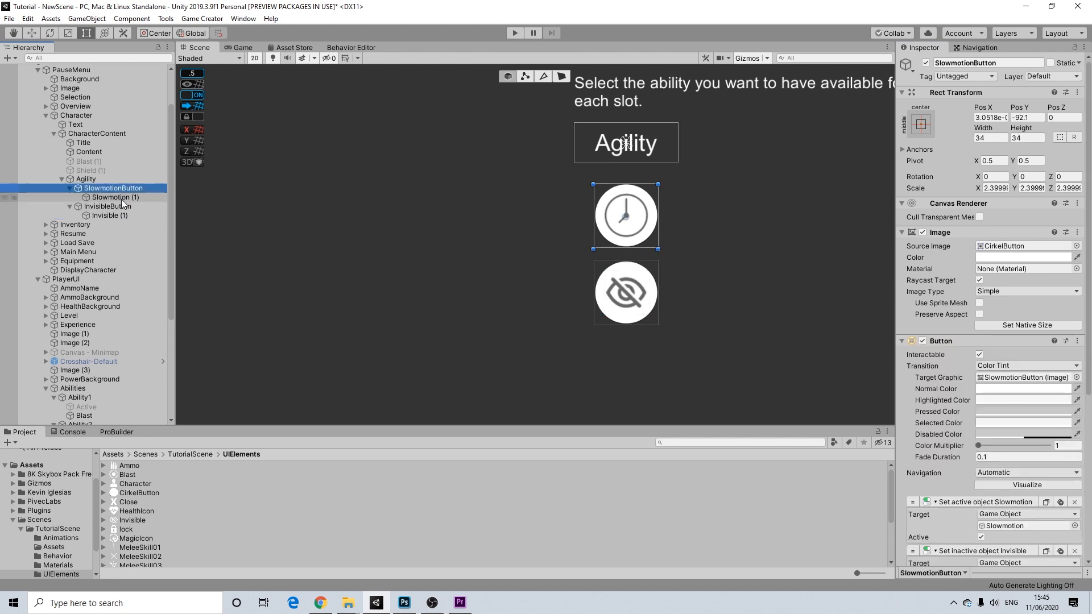
{"action": "scroll", "coordinate": [1027, 506], "scroll_direction": "down", "scroll_amount": 5}
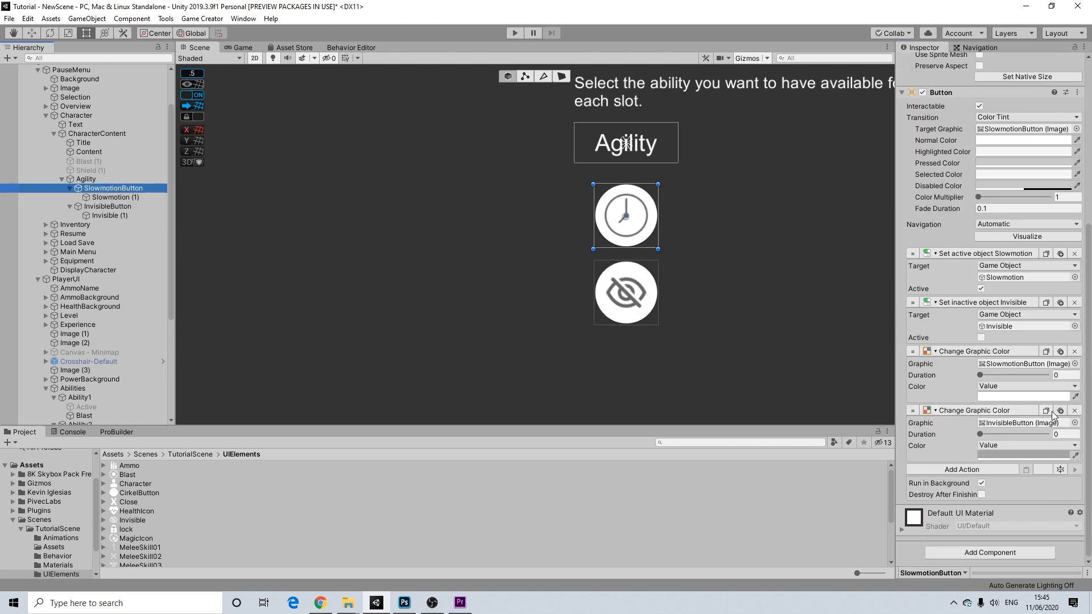
{"action": "left_click", "coordinate": [1047, 411]}
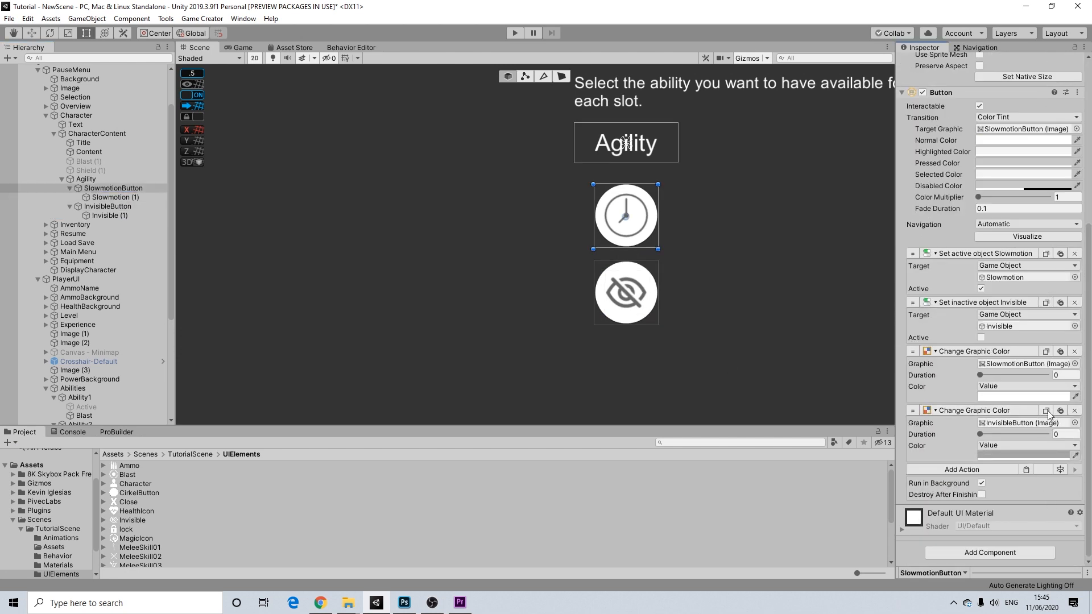
{"action": "left_click", "coordinate": [86, 136]}
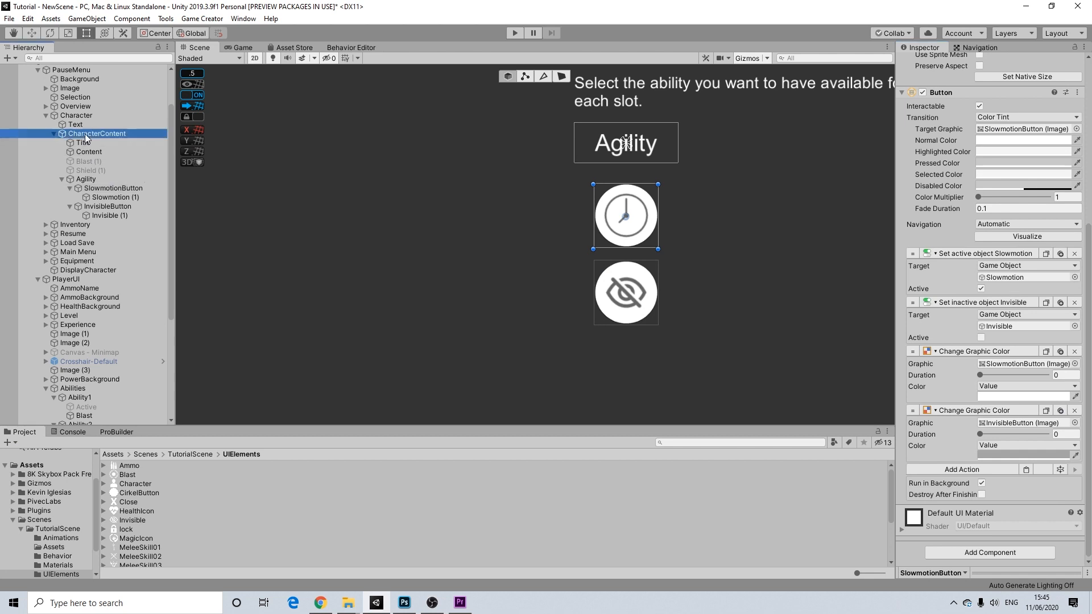
{"action": "left_click", "coordinate": [1026, 292]}
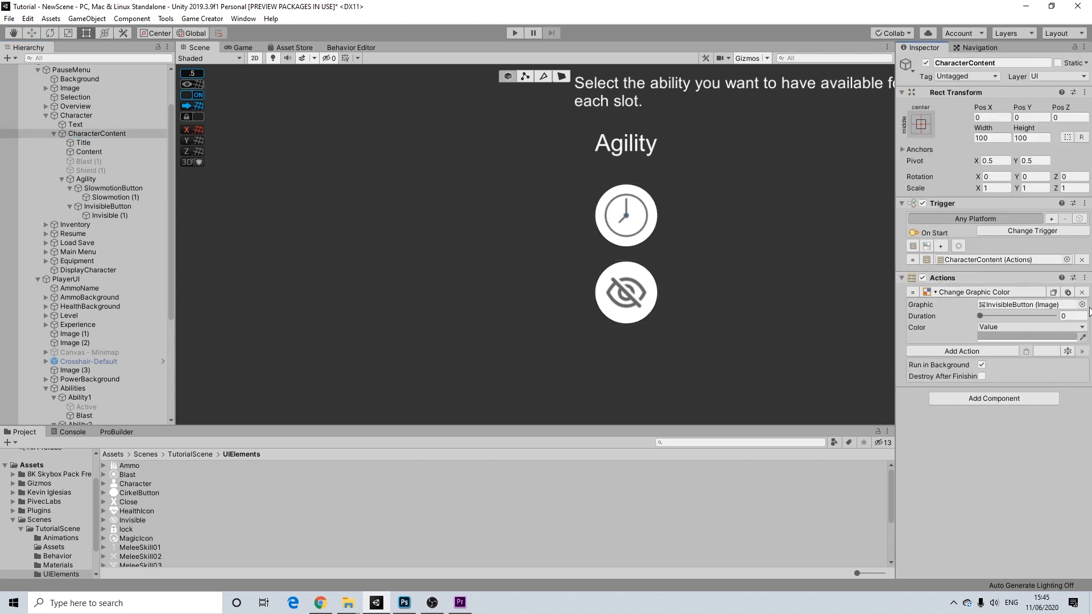
{"action": "middle_click_drag", "start_coordinate": [762, 242], "coordinate": [626, 251]}
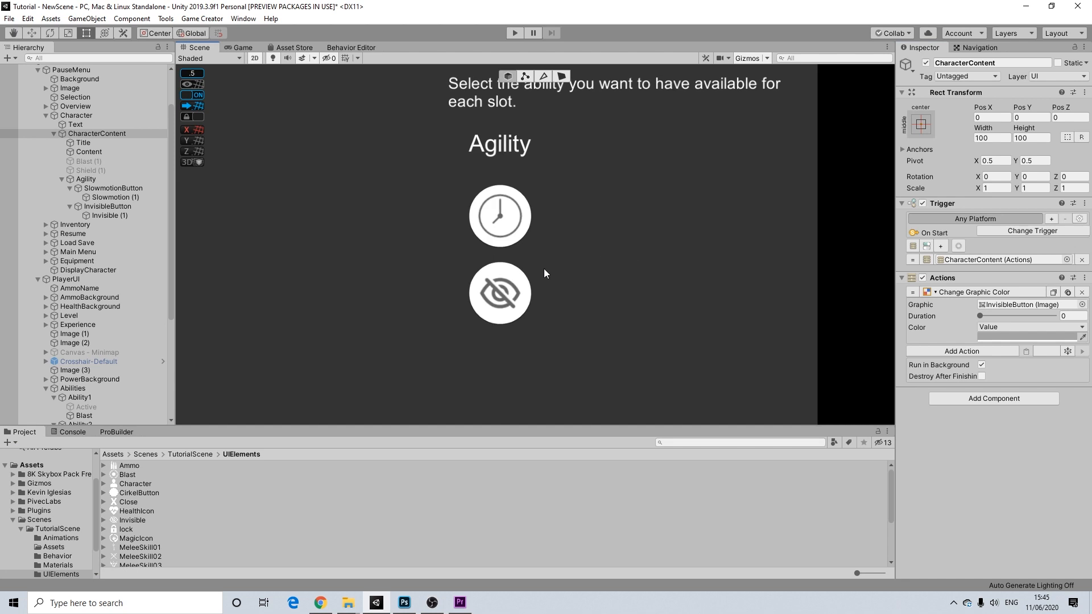
{"action": "left_click", "coordinate": [106, 207]}
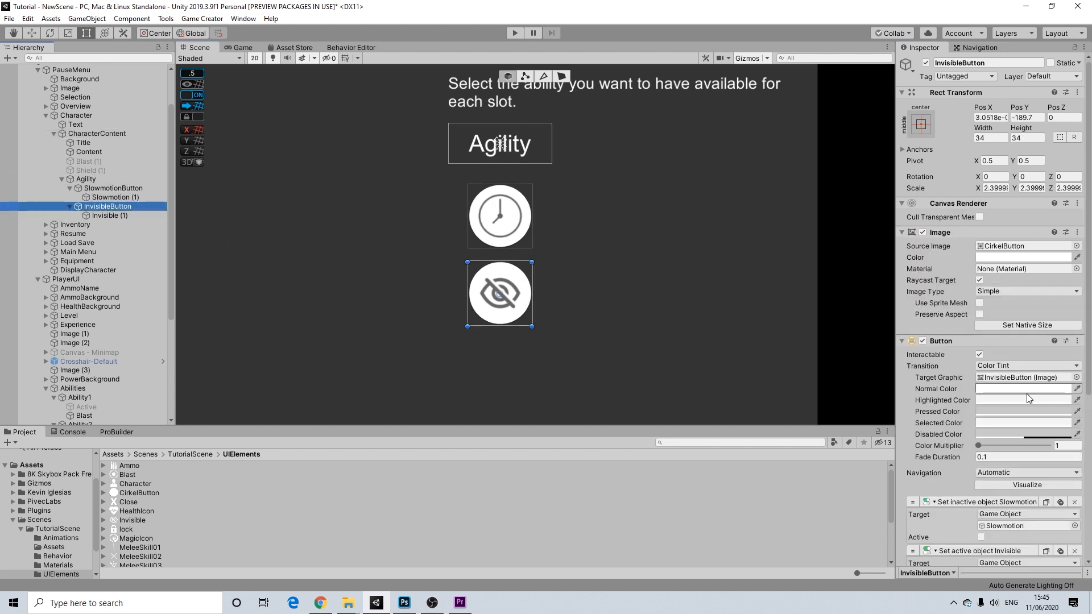
- Duplicate the collapsed Agility group and name the copy Defense
{"action": "scroll", "coordinate": [496, 194], "scroll_direction": "down", "scroll_amount": 3}
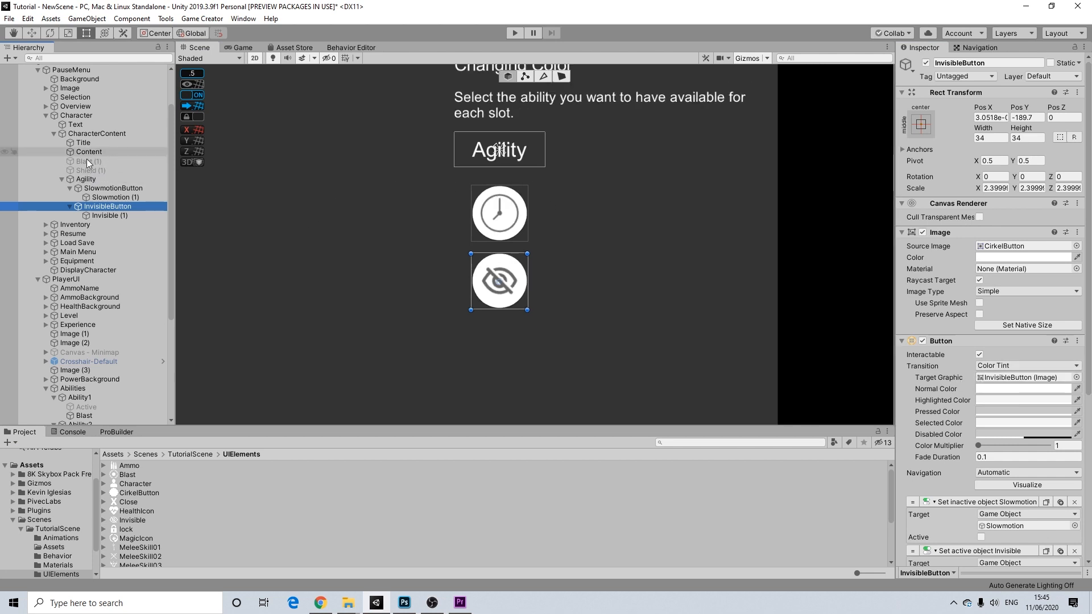
{"action": "middle_click_drag", "start_coordinate": [495, 238], "coordinate": [467, 262]}
{"action": "left_click", "coordinate": [72, 180]}
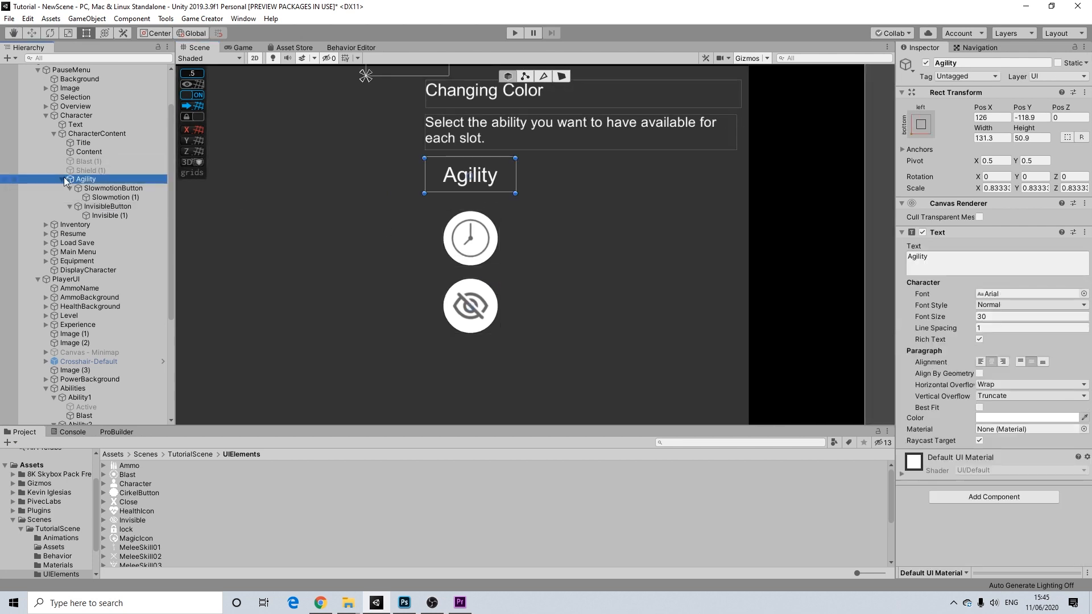
{"action": "left_click", "coordinate": [62, 180]}
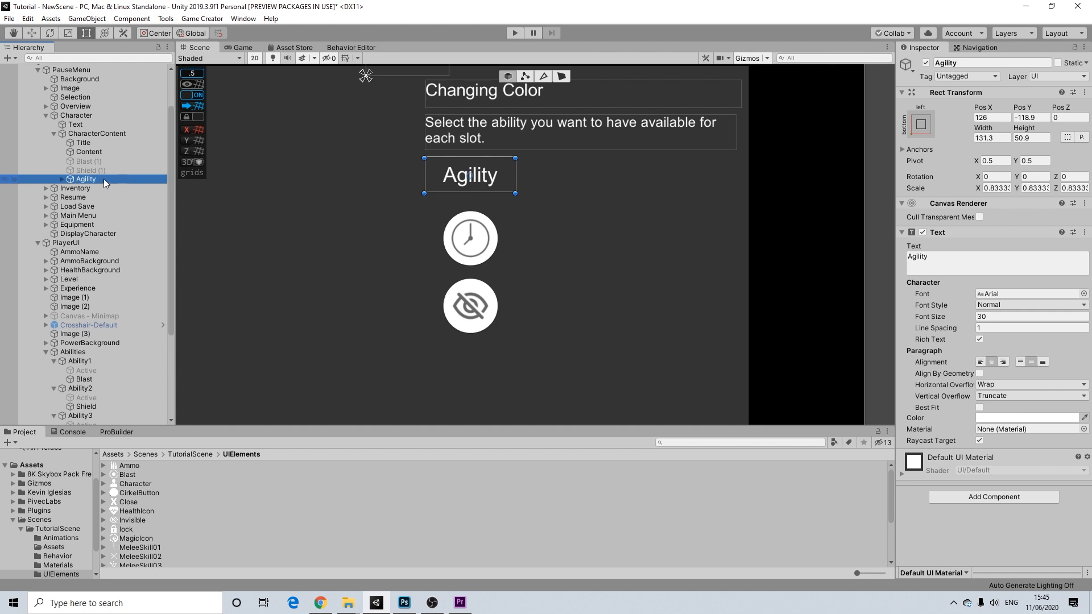
{"action": "key", "text": "ctrl+d"}
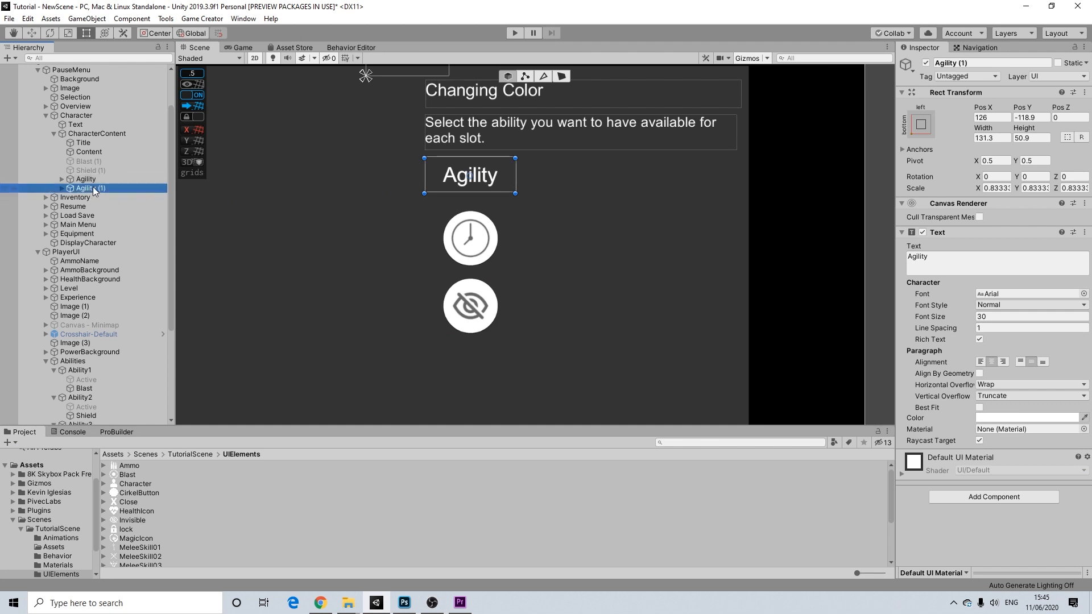
{"action": "left_click", "coordinate": [945, 64]}
{"action": "type", "text": "Defense"}
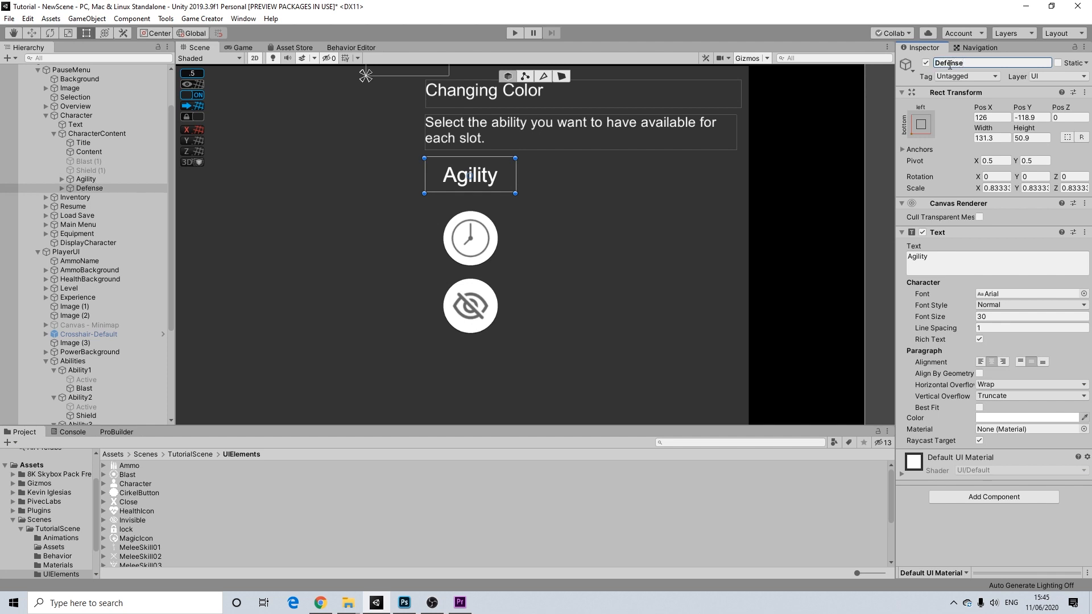
- Move Defense to the right of Agility and change its label text to 'Defense'
{"action": "left_click_drag", "start_coordinate": [503, 173], "coordinate": [621, 175]}
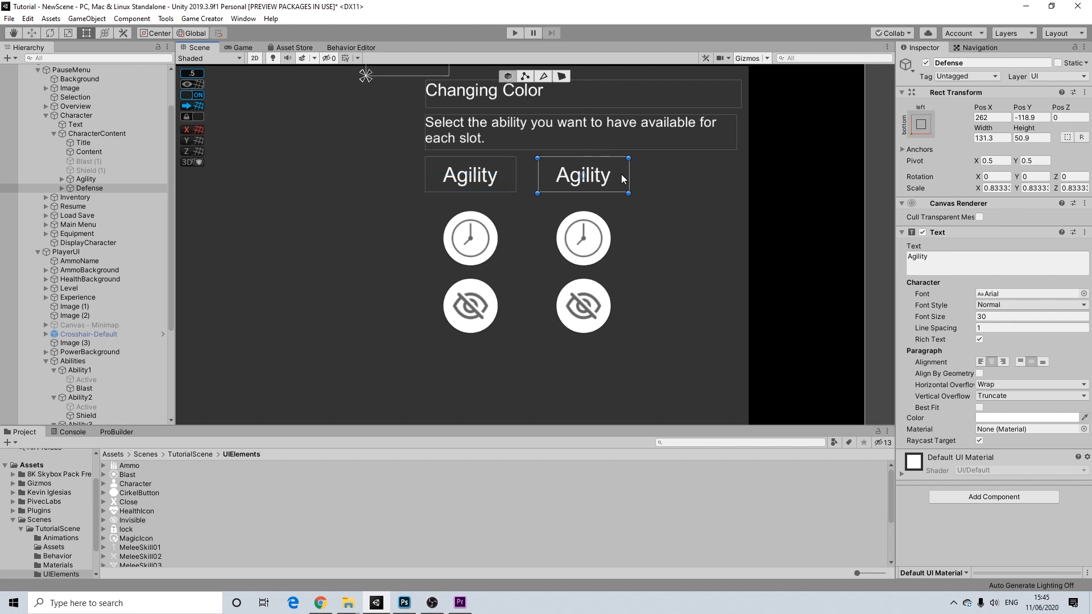
{"action": "left_click", "coordinate": [937, 257]}
{"action": "left_click_drag", "start_coordinate": [937, 257], "coordinate": [827, 254]}
{"action": "type", "text": "Defense"}
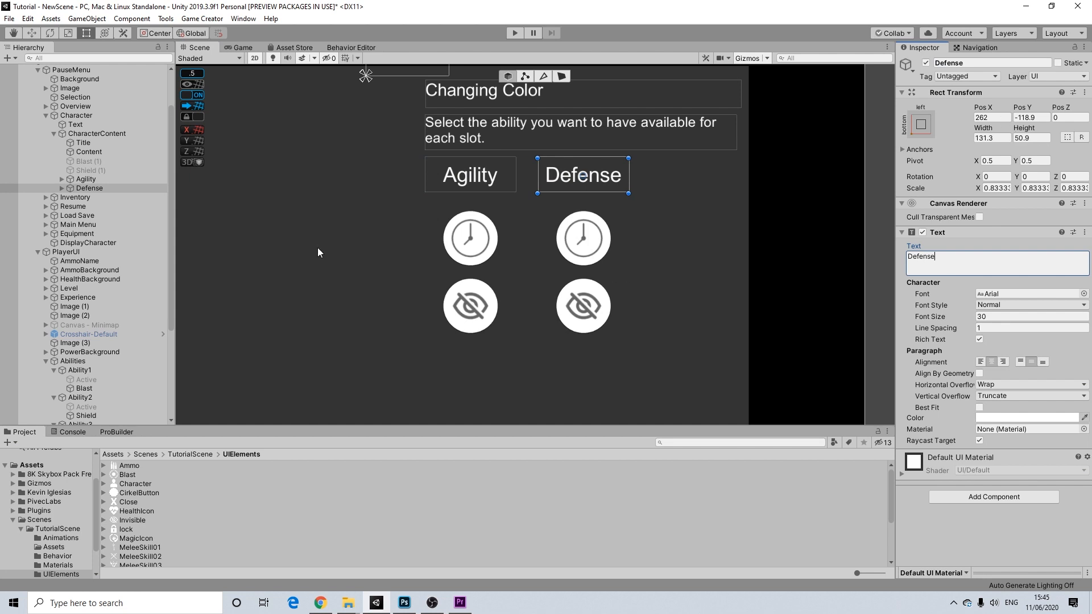
- Deactivate the InvisibleButton inside the Defense group
{"action": "left_click", "coordinate": [85, 188]}
{"action": "left_click", "coordinate": [62, 188]}
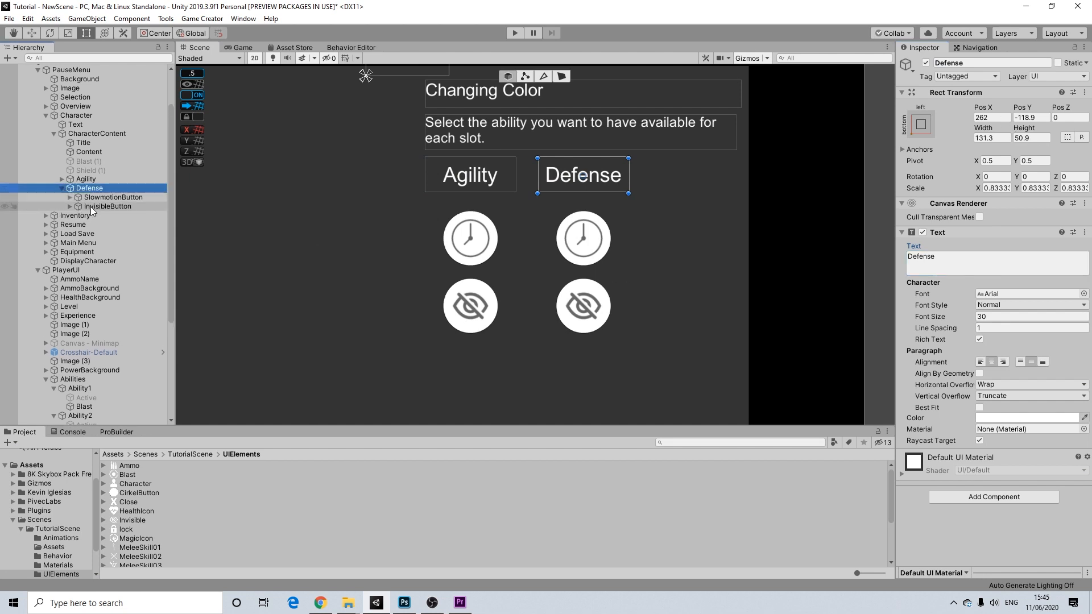
{"action": "left_click", "coordinate": [92, 207]}
{"action": "left_click", "coordinate": [926, 62]}
- Remove SlowmotionButton's two actions that target Invisible and the InvisibleButton color
{"action": "left_click", "coordinate": [114, 197]}
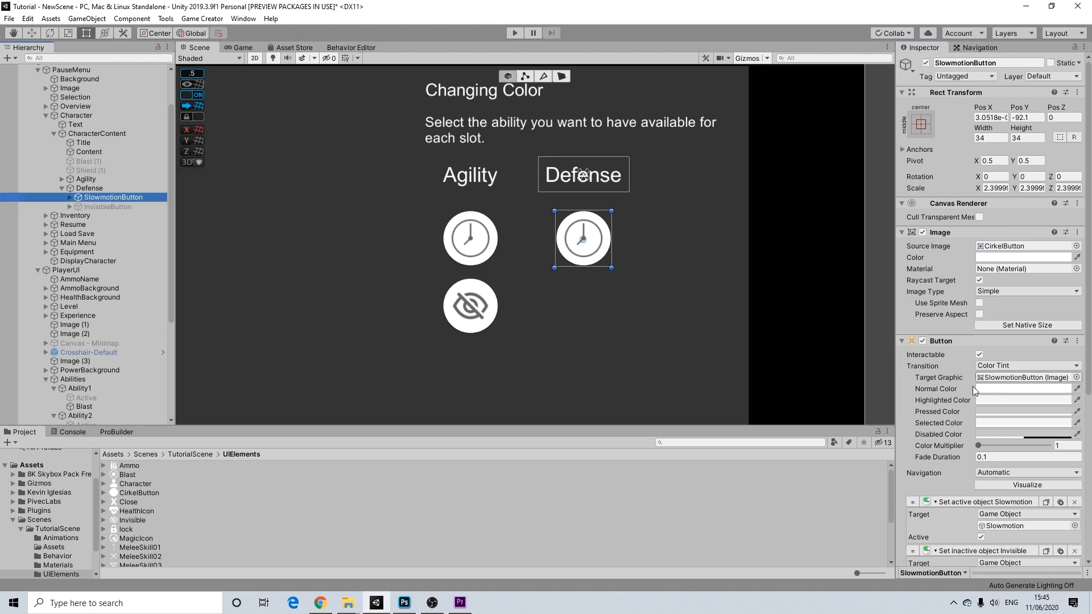
{"action": "scroll", "coordinate": [1000, 460], "scroll_direction": "down", "scroll_amount": 3}
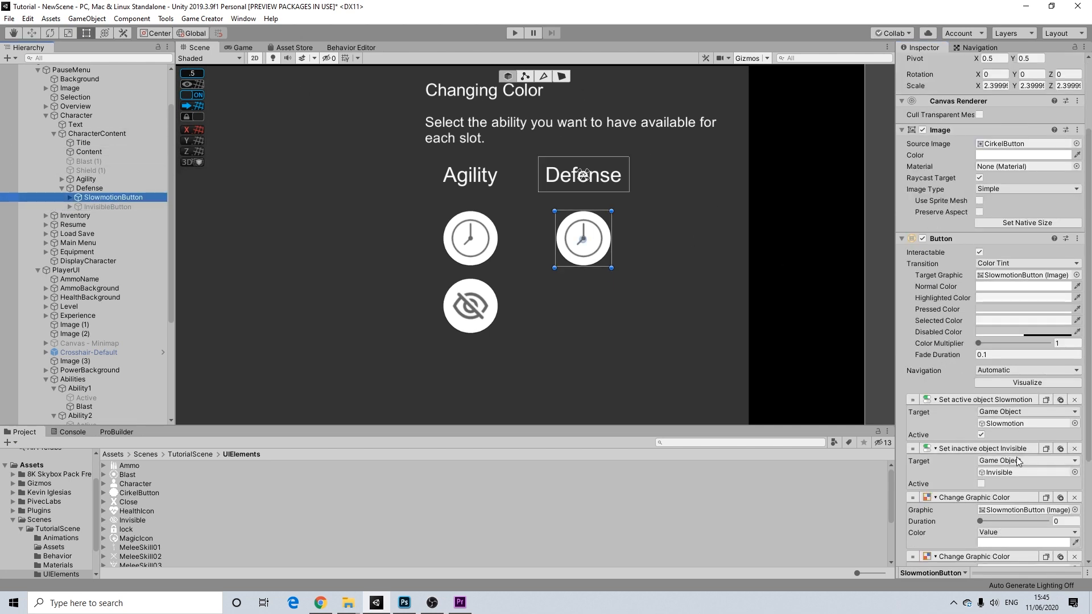
{"action": "scroll", "coordinate": [1018, 460], "scroll_direction": "down", "scroll_amount": 3}
{"action": "left_click", "coordinate": [1074, 346]}
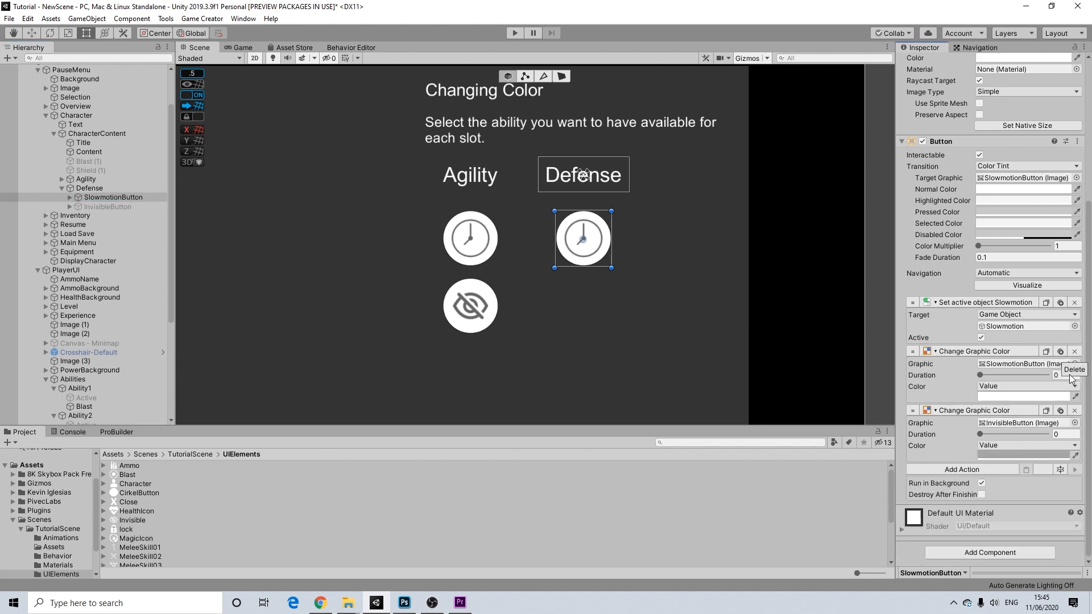
{"action": "left_click", "coordinate": [1074, 410]}
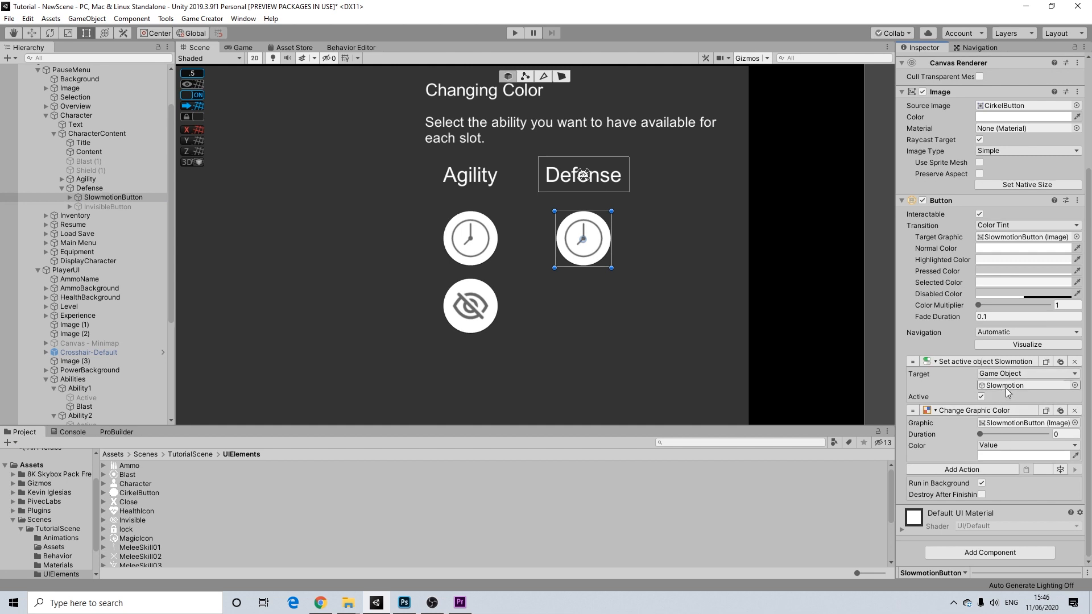
- Make Shield (1) a child of SlowmotionButton and begin renaming the button
{"action": "left_click", "coordinate": [70, 198]}
{"action": "left_click", "coordinate": [70, 197]}
{"action": "left_click", "coordinate": [89, 170]}
{"action": "left_click_drag", "start_coordinate": [94, 177], "coordinate": [100, 199]}
{"action": "left_click", "coordinate": [105, 189]}
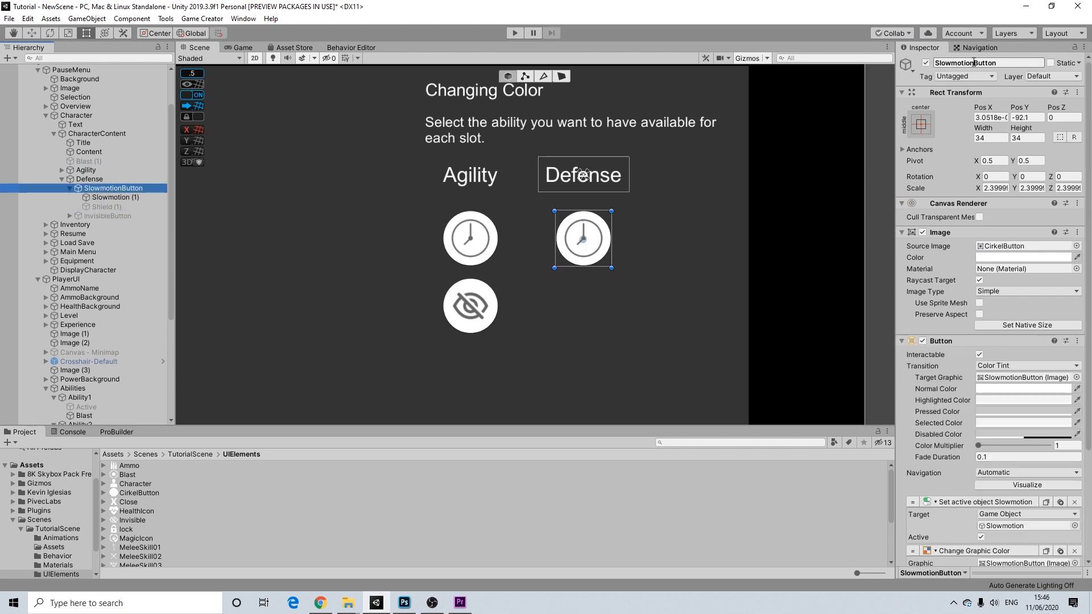
{"action": "left_click_drag", "start_coordinate": [974, 63], "coordinate": [935, 63]}
- Rename the button ShieldButton and delete its Slowmotion (1) clock icon
{"action": "type", "text": "Sh"}
{"action": "key", "text": "Return"}
{"action": "left_click", "coordinate": [116, 196]}
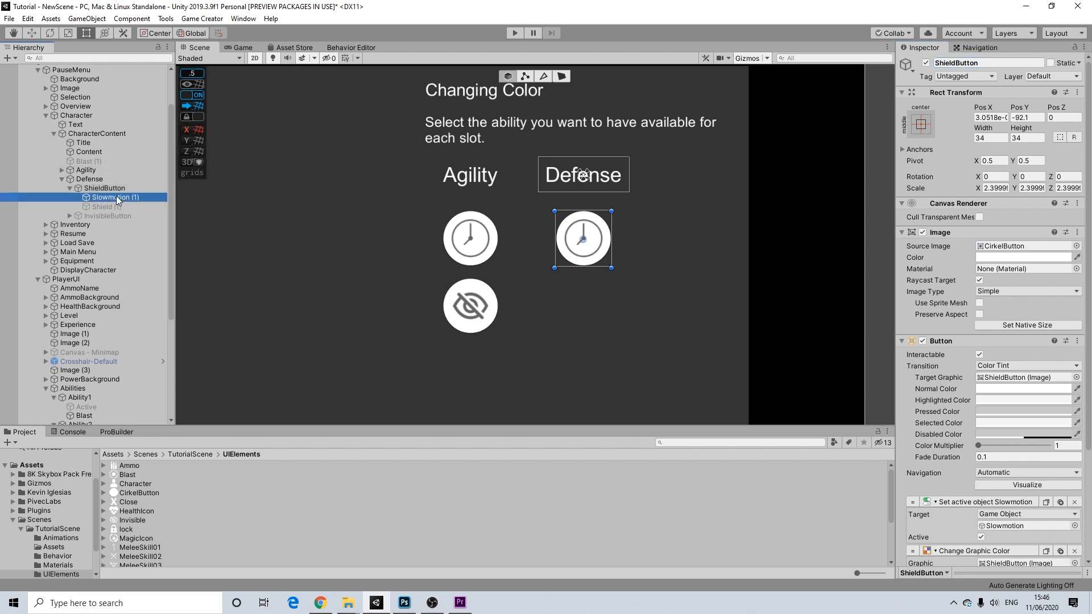
{"action": "left_click", "coordinate": [108, 207]}
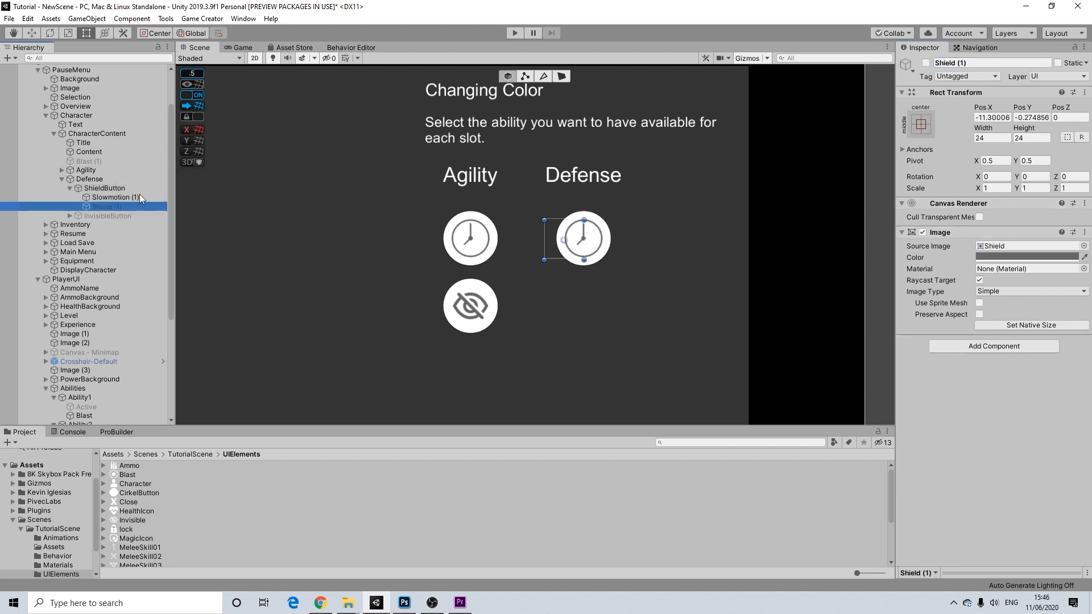
{"action": "left_click", "coordinate": [114, 195]}
{"action": "key", "text": "Delete"}
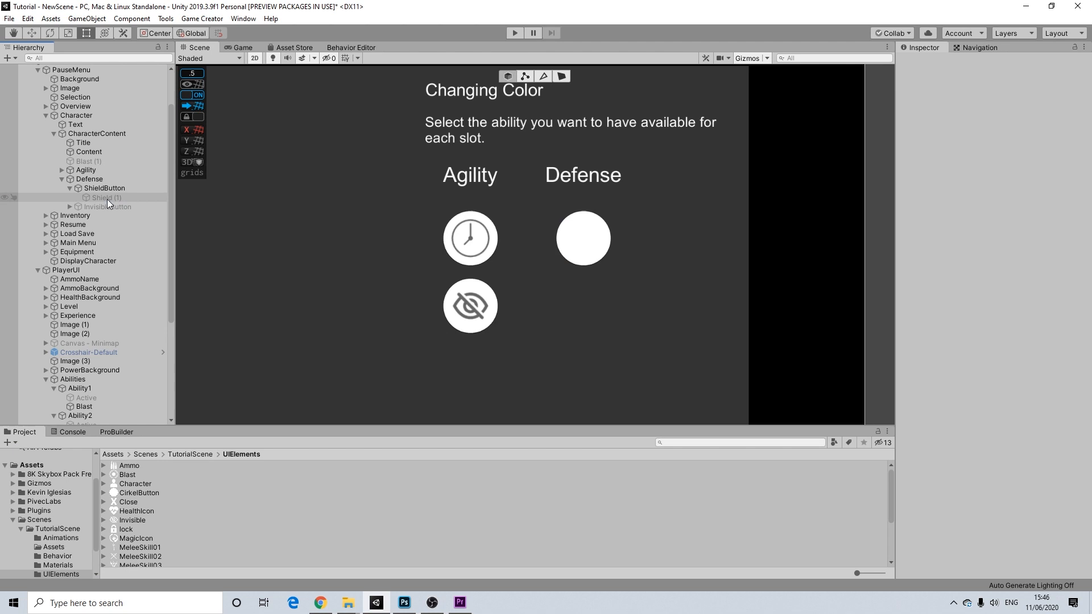
- Activate Shield (1) and centre it on the Defense button's white circle
{"action": "left_click", "coordinate": [107, 198]}
{"action": "left_click", "coordinate": [925, 62]}
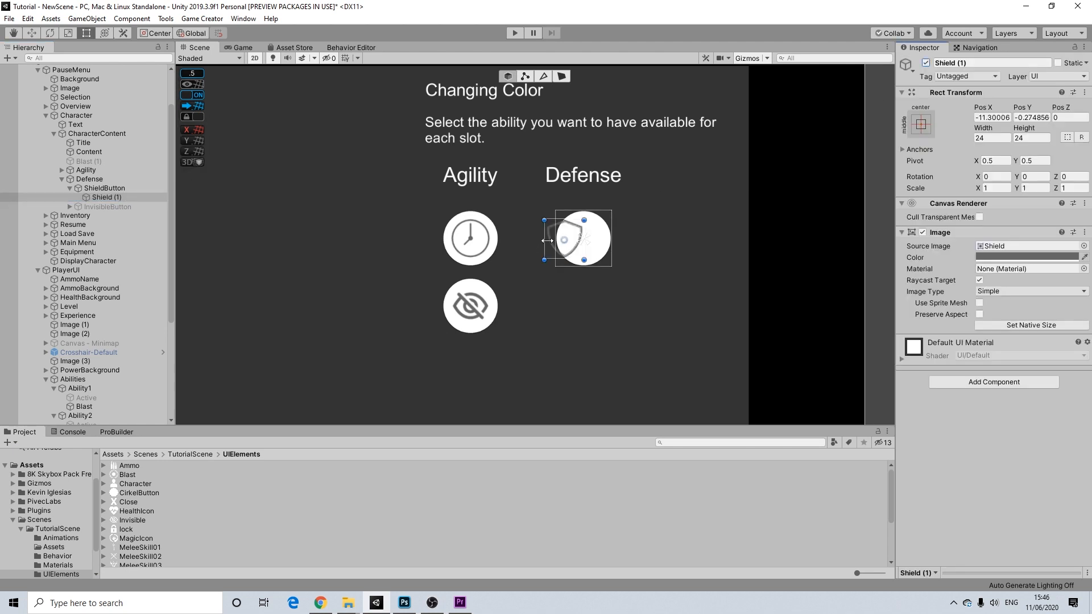
{"action": "left_click_drag", "start_coordinate": [550, 246], "coordinate": [574, 246]}
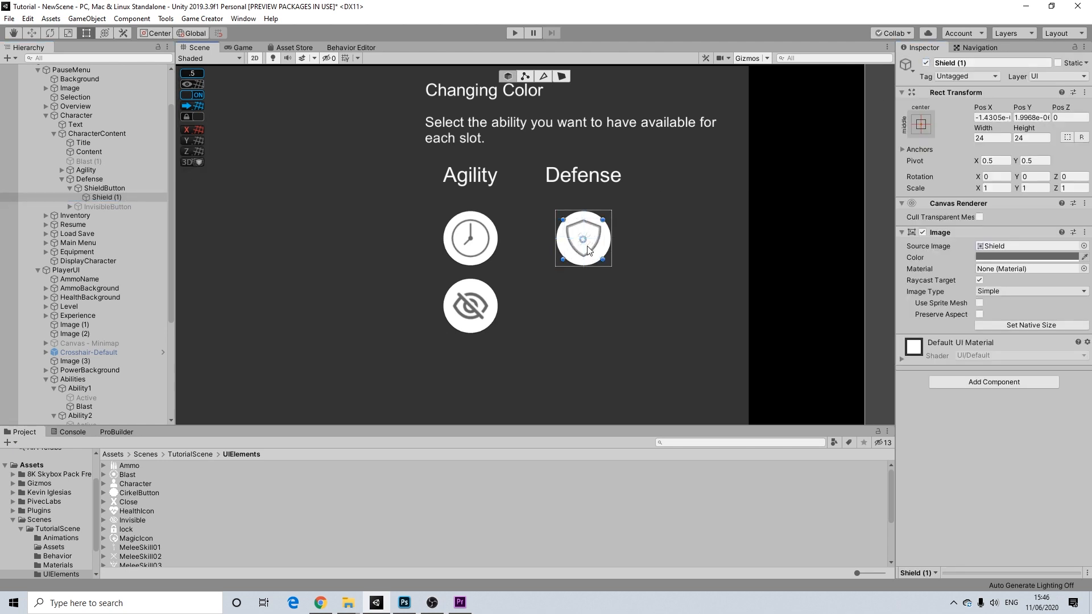
{"action": "scroll", "coordinate": [576, 245], "scroll_direction": "up", "scroll_amount": 6}
{"action": "left_click_drag", "start_coordinate": [595, 237], "coordinate": [593, 242]}
{"action": "scroll", "coordinate": [608, 223], "scroll_direction": "down", "scroll_amount": 2}
{"action": "scroll", "coordinate": [609, 223], "scroll_direction": "down", "scroll_amount": 6}
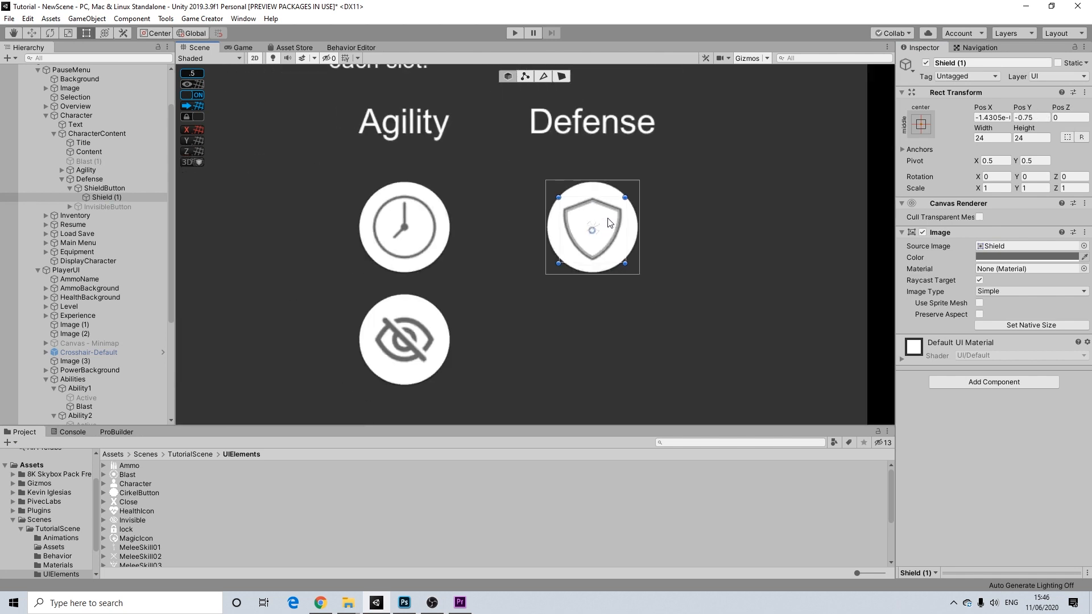
{"action": "left_click", "coordinate": [563, 222]}
{"action": "scroll", "coordinate": [607, 216], "scroll_direction": "up", "scroll_amount": 2}
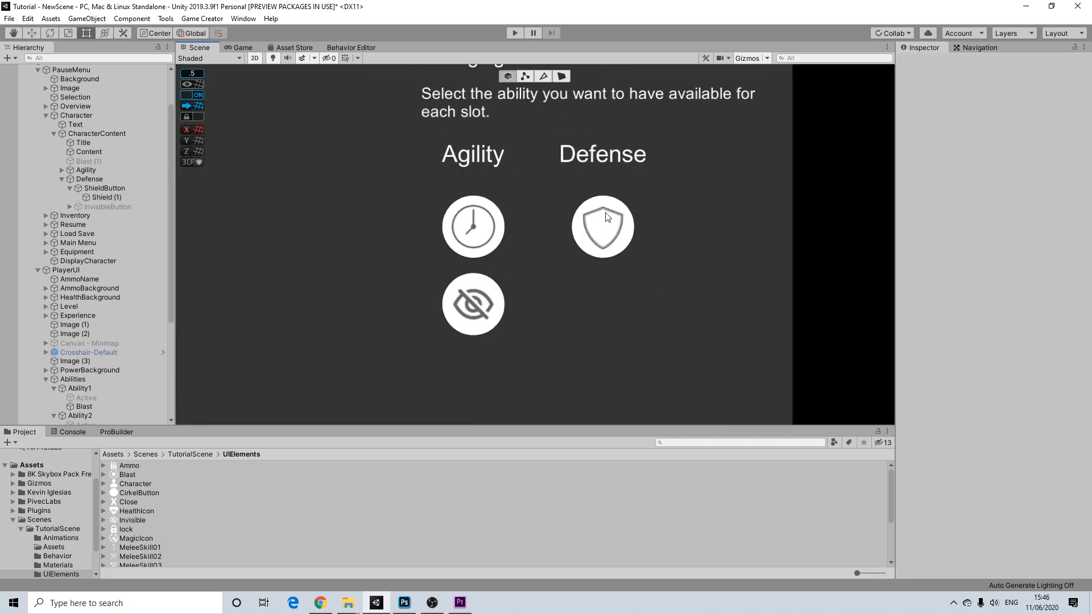
{"action": "left_click", "coordinate": [97, 207]}
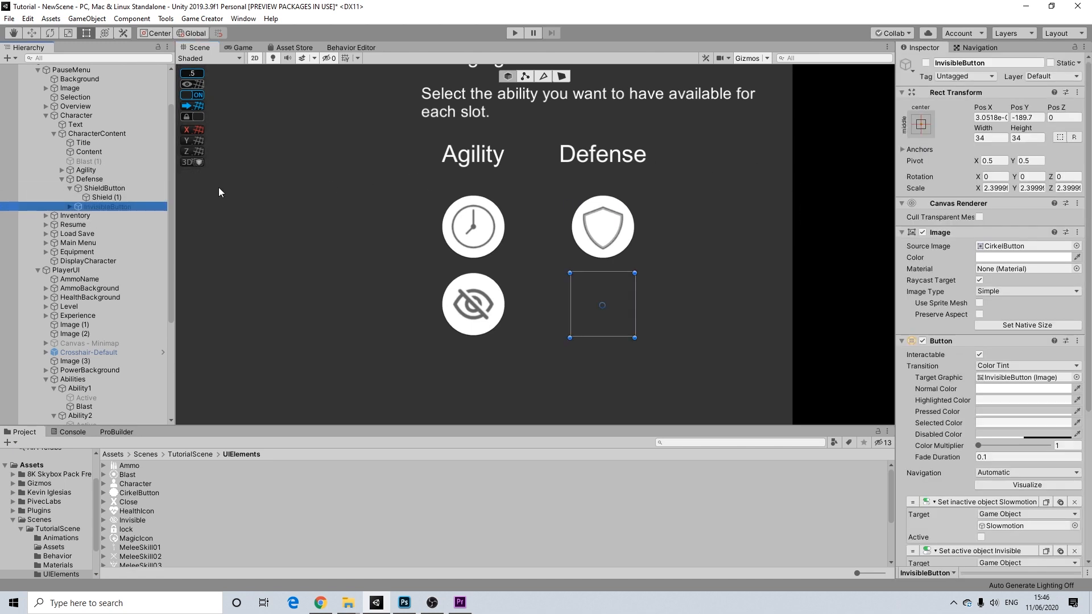
- Duplicate the Defense column to its right, relabel it 'Offense', and bring Blast (1) over
{"action": "left_click", "coordinate": [70, 188]}
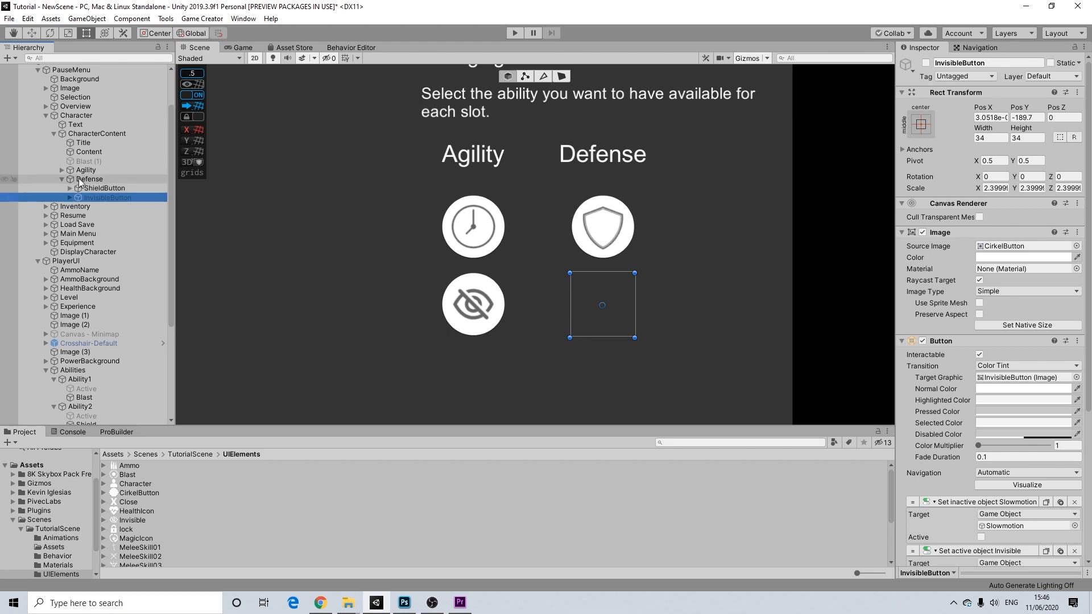
{"action": "left_click", "coordinate": [82, 179]}
{"action": "left_click", "coordinate": [61, 178]}
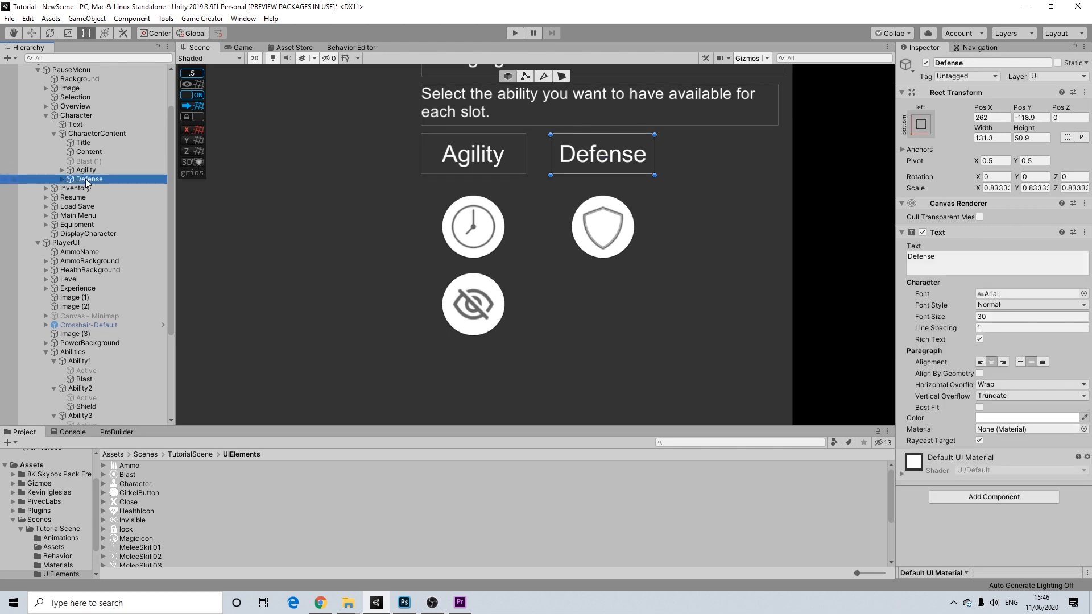
{"action": "left_click", "coordinate": [113, 188]}
{"action": "left_click", "coordinate": [111, 181]}
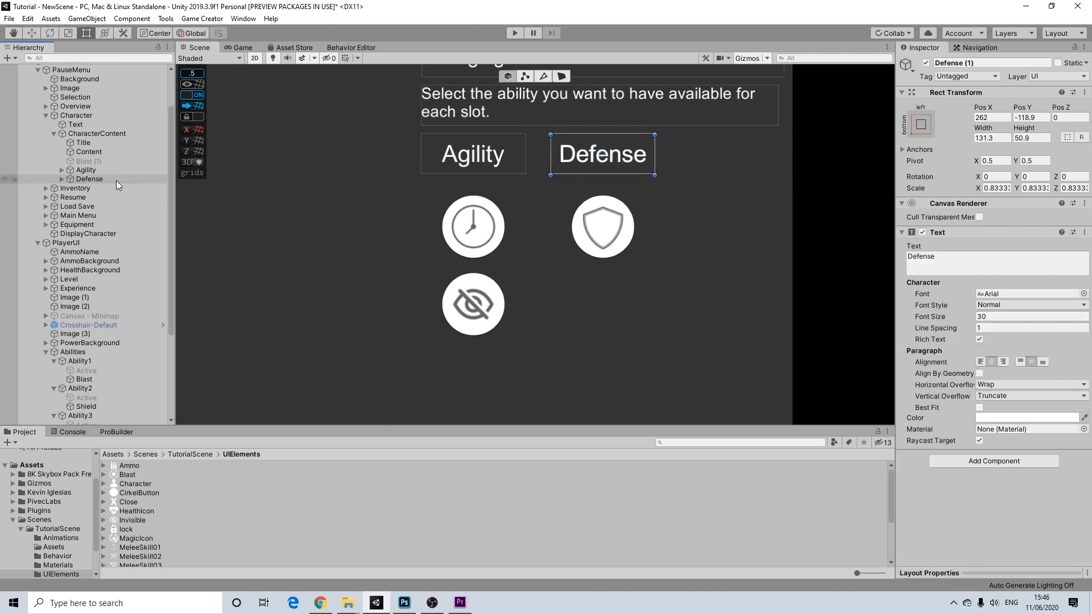
{"action": "key", "text": "ctrl+d"}
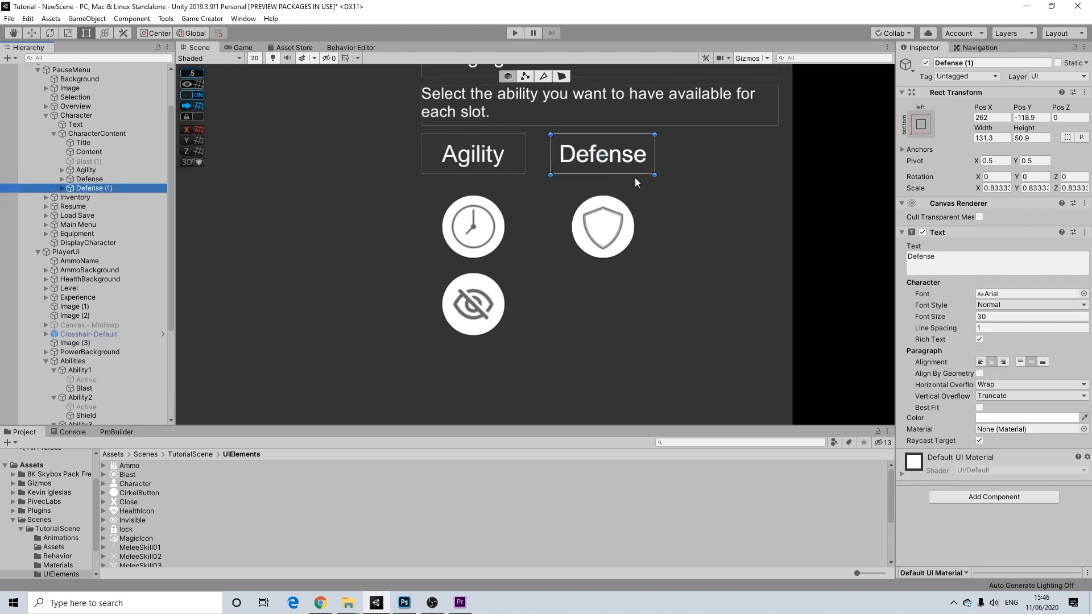
{"action": "left_click_drag", "start_coordinate": [641, 167], "coordinate": [761, 173]}
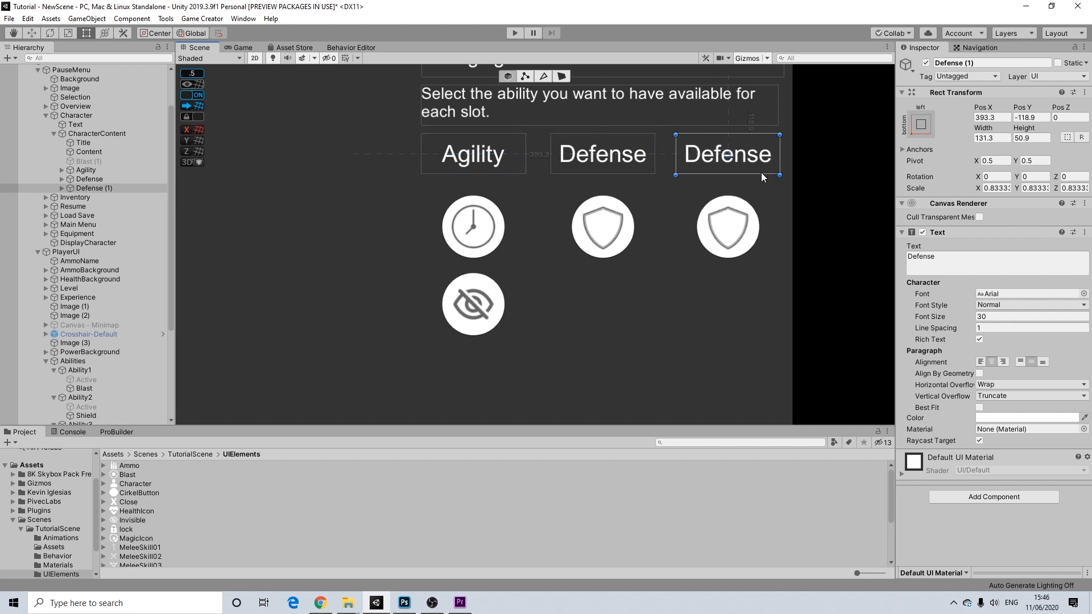
{"action": "left_click", "coordinate": [922, 257]}
{"action": "type", "text": "Offense"}
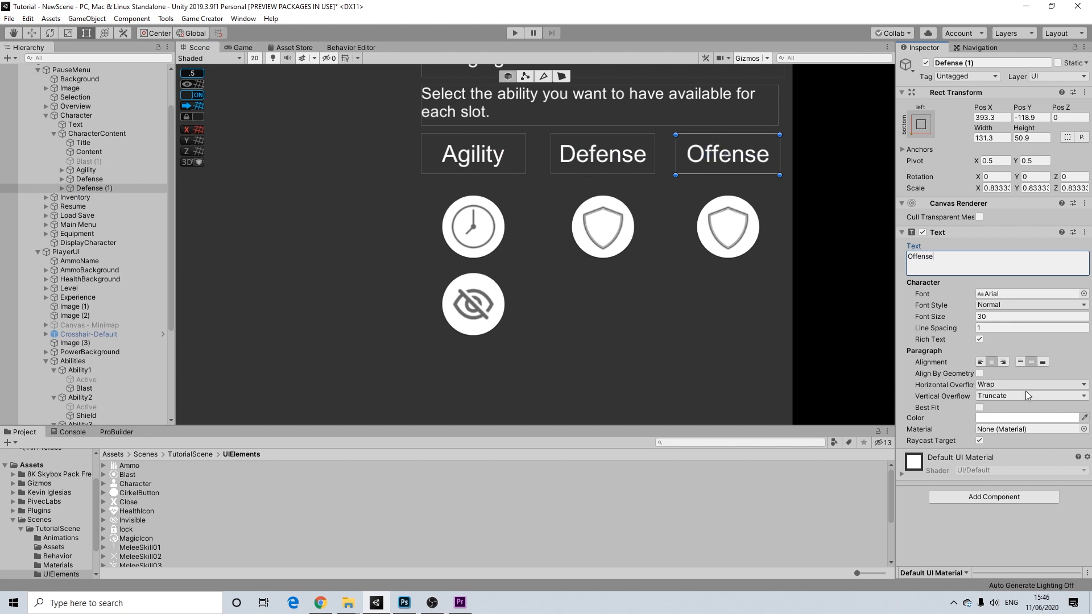
{"action": "left_click_drag", "start_coordinate": [86, 162], "coordinate": [94, 189]}
- Place Blast (1) under the Offense column's copied ShieldButton
{"action": "left_click", "coordinate": [107, 197]}
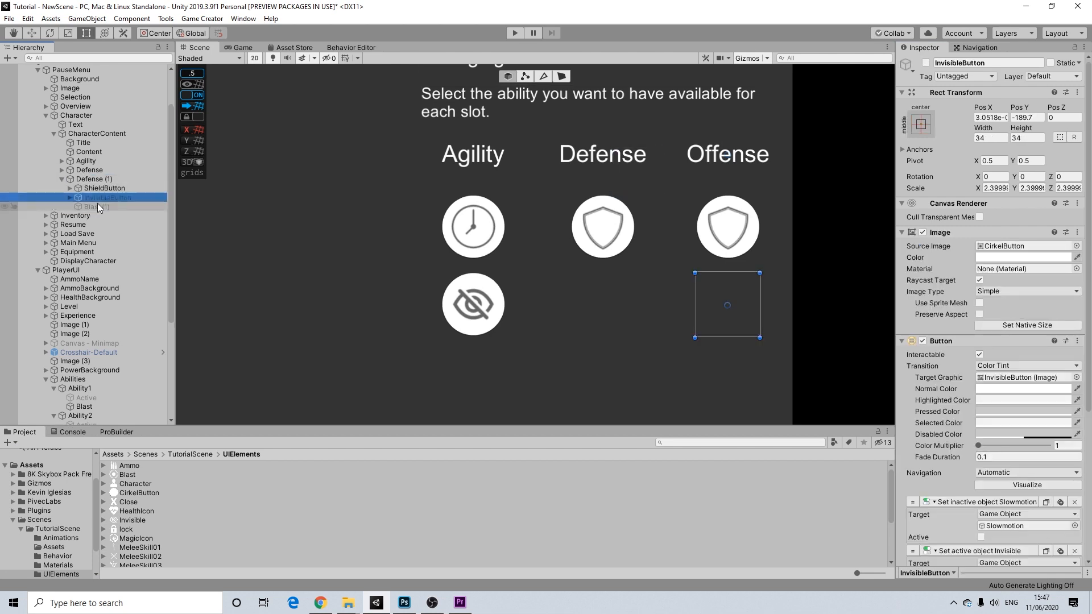
{"action": "left_click", "coordinate": [70, 198]}
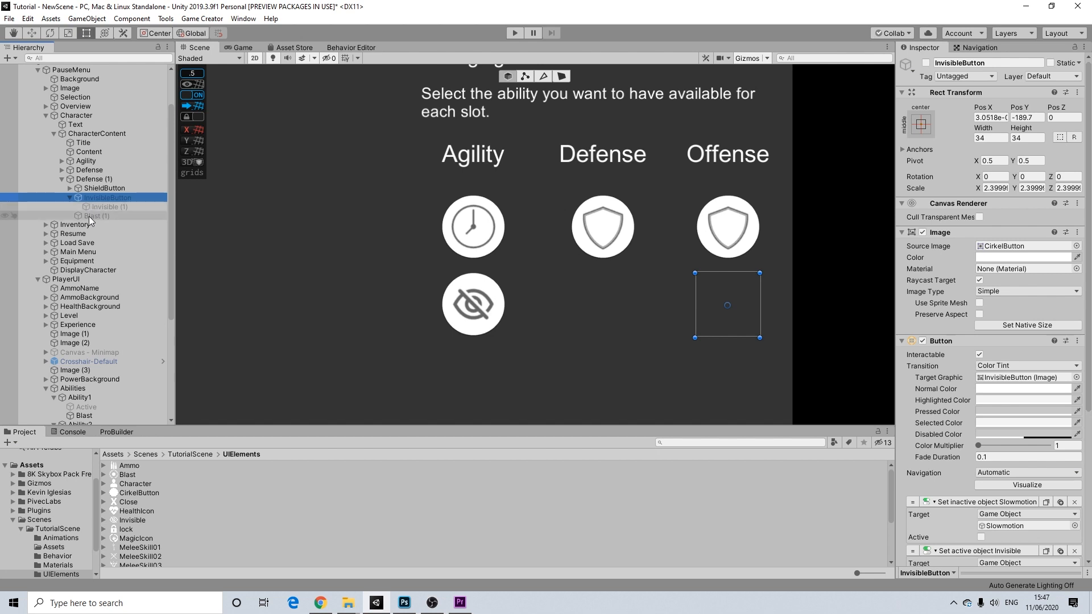
{"action": "left_click_drag", "start_coordinate": [88, 217], "coordinate": [108, 199]}
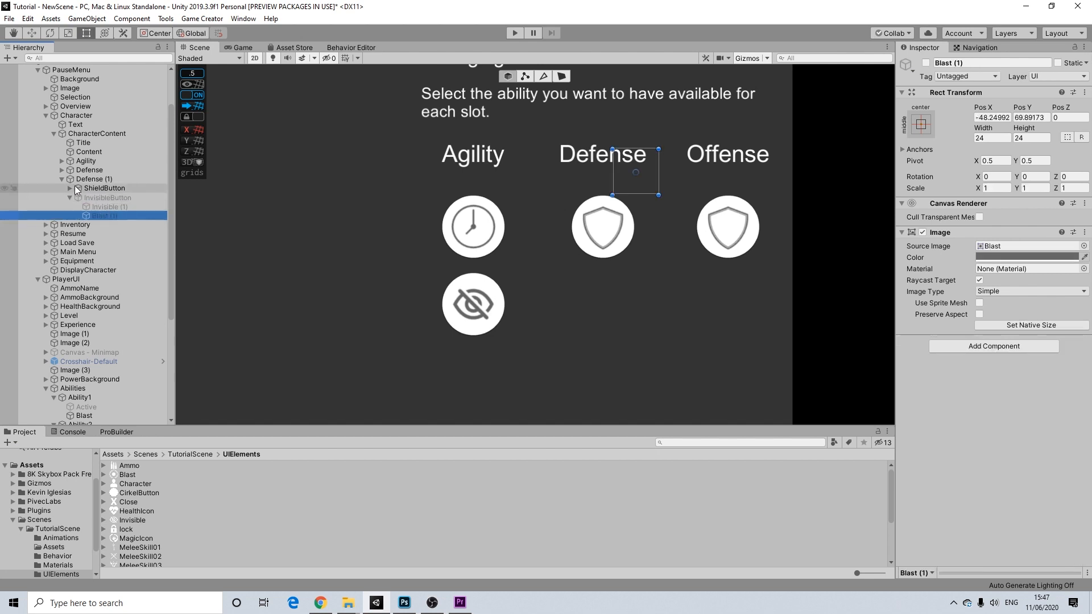
{"action": "left_click", "coordinate": [89, 191]}
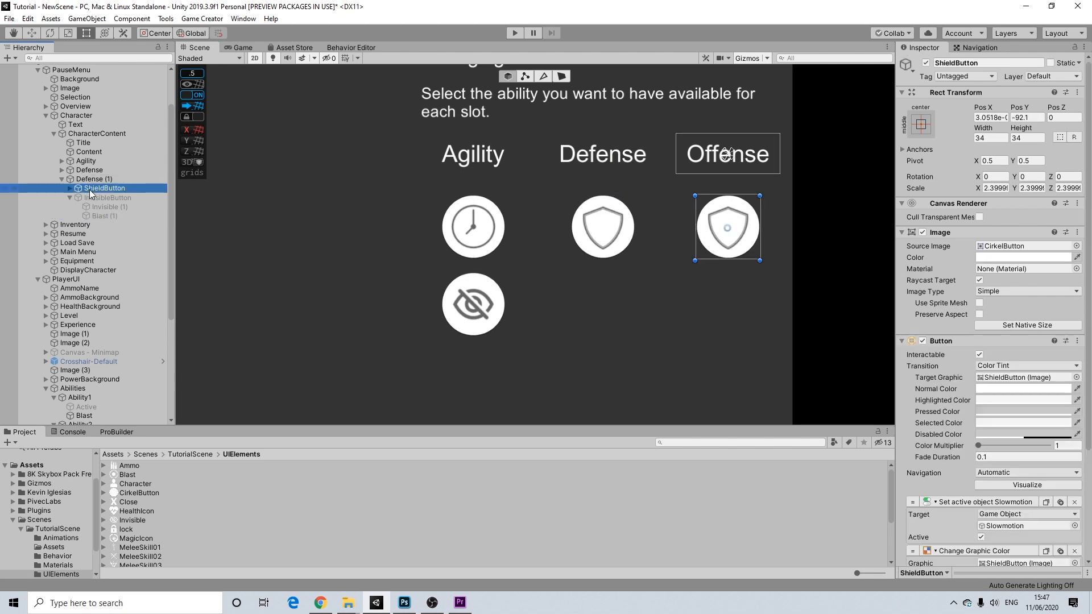
{"action": "left_click", "coordinate": [91, 195]}
{"action": "left_click", "coordinate": [95, 188]}
{"action": "left_click_drag", "start_coordinate": [102, 215], "coordinate": [94, 189]}
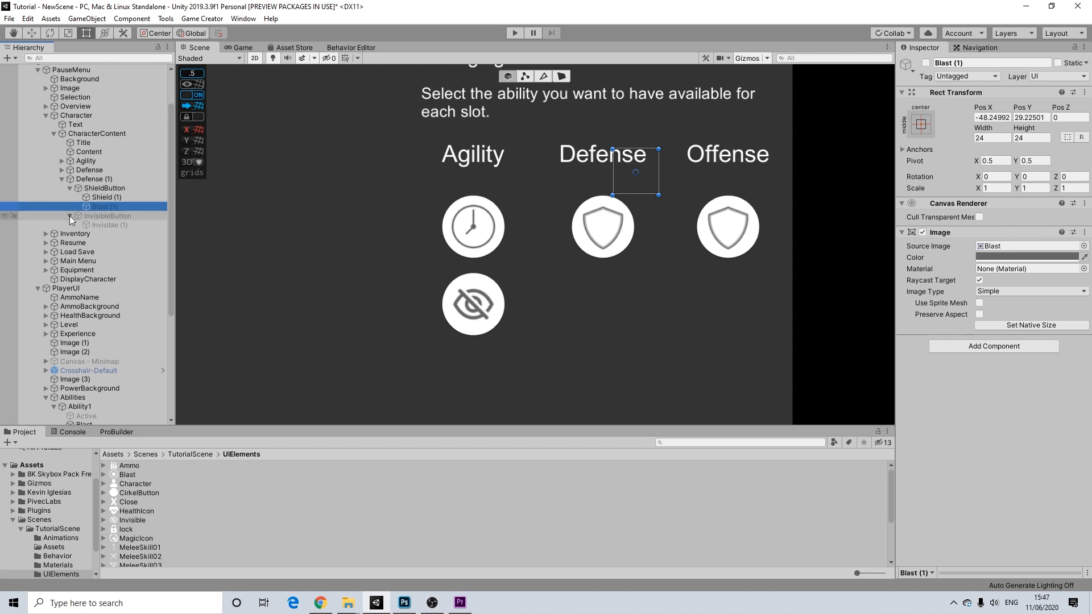
{"action": "left_click", "coordinate": [70, 216]}
- Delete the copied Shield (1), centre Blast (1) on the button, and rename it BlastButton
{"action": "left_click", "coordinate": [108, 197]}
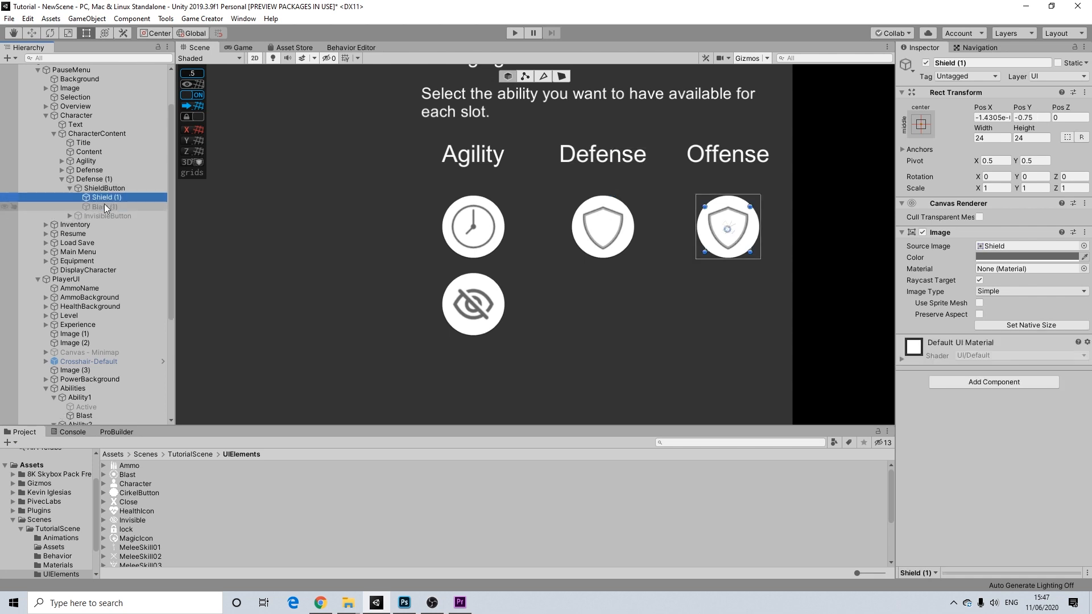
{"action": "key", "text": "Delete"}
{"action": "left_click", "coordinate": [104, 199]}
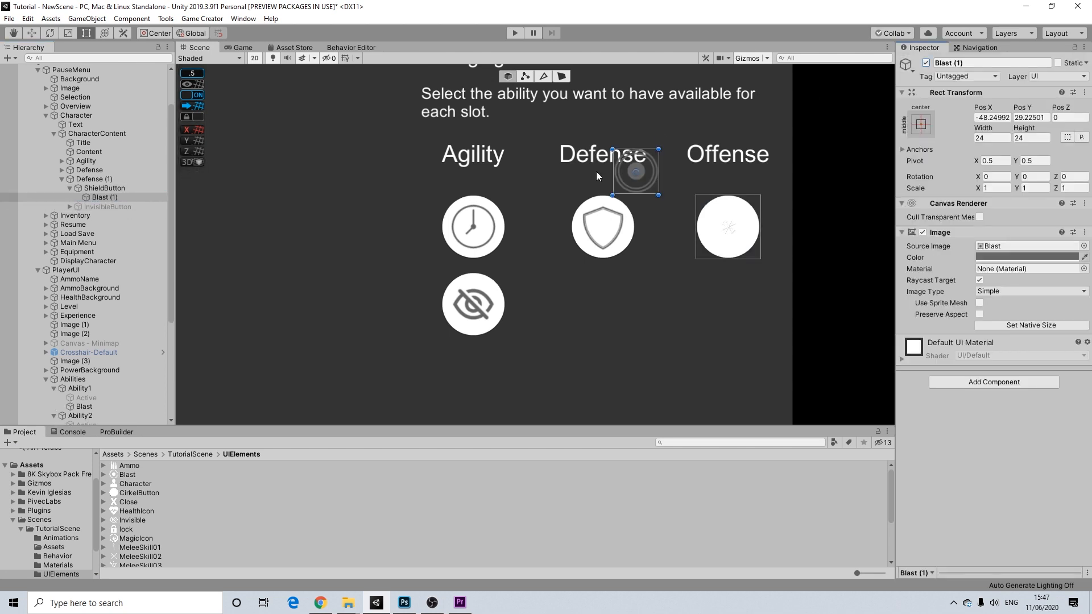
{"action": "left_click_drag", "start_coordinate": [644, 178], "coordinate": [738, 235]}
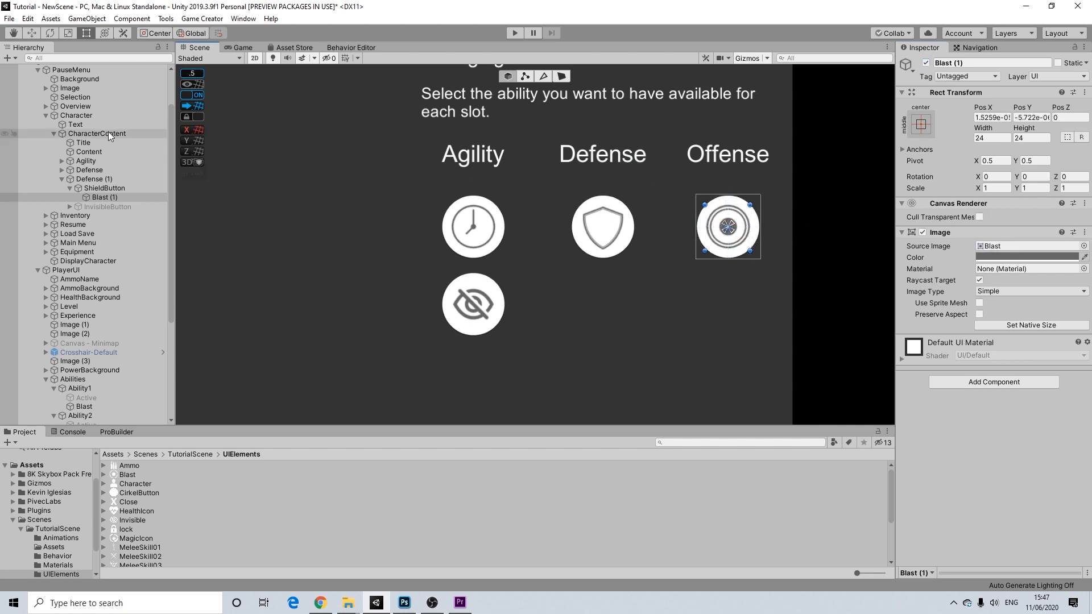
{"action": "left_click", "coordinate": [103, 190]}
{"action": "left_click_drag", "start_coordinate": [957, 63], "coordinate": [904, 64]}
{"action": "type", "text": "Blas"}
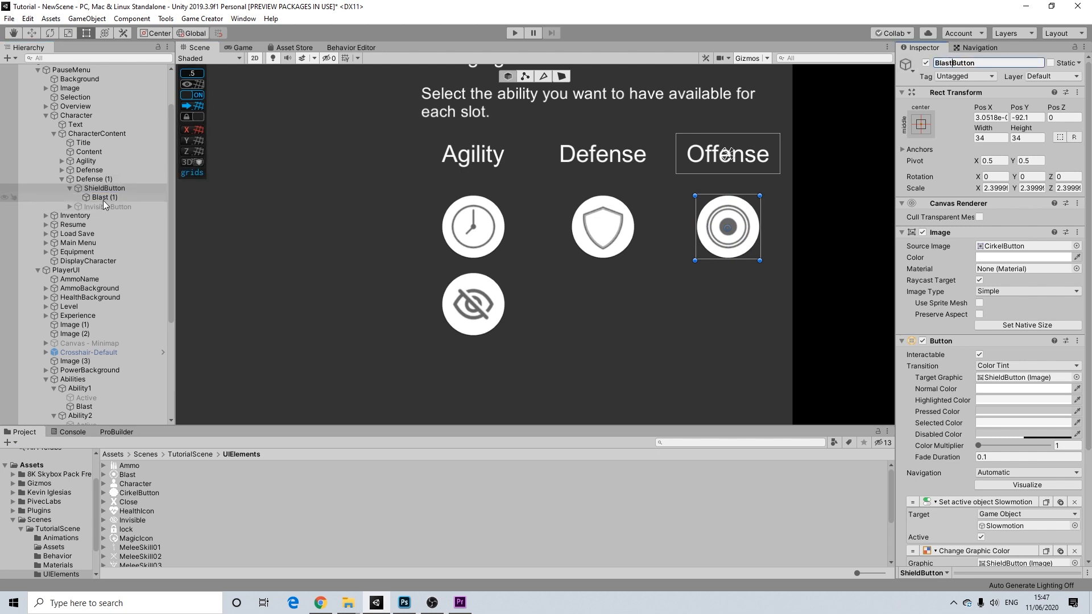
- Point BlastButton's Set Active action at the Blast object from Abilities > Ability1
{"action": "left_click", "coordinate": [71, 188]}
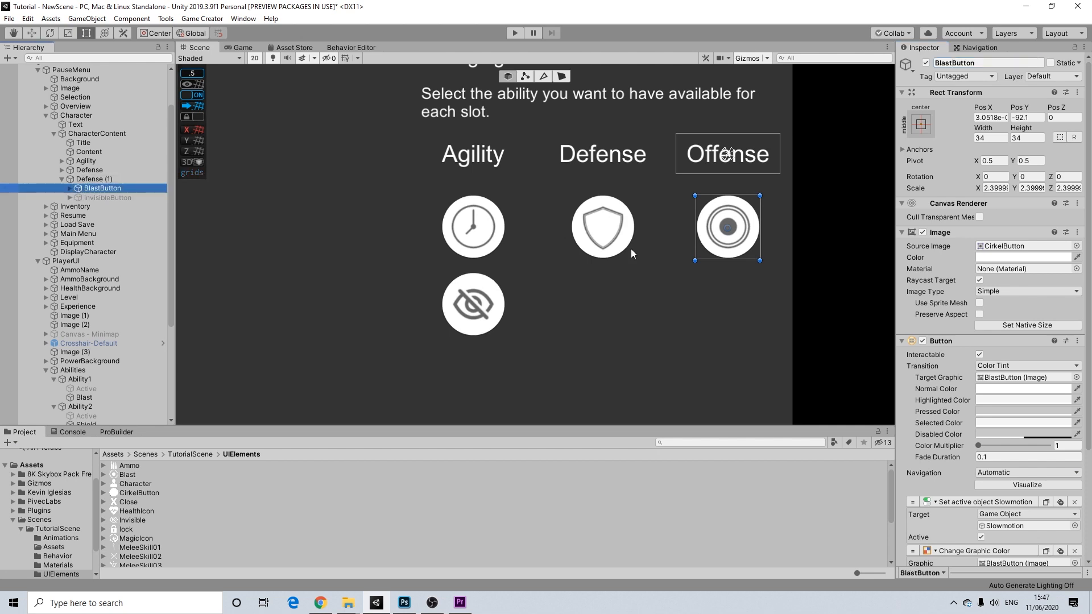
{"action": "scroll", "coordinate": [1035, 415], "scroll_direction": "down", "scroll_amount": 4}
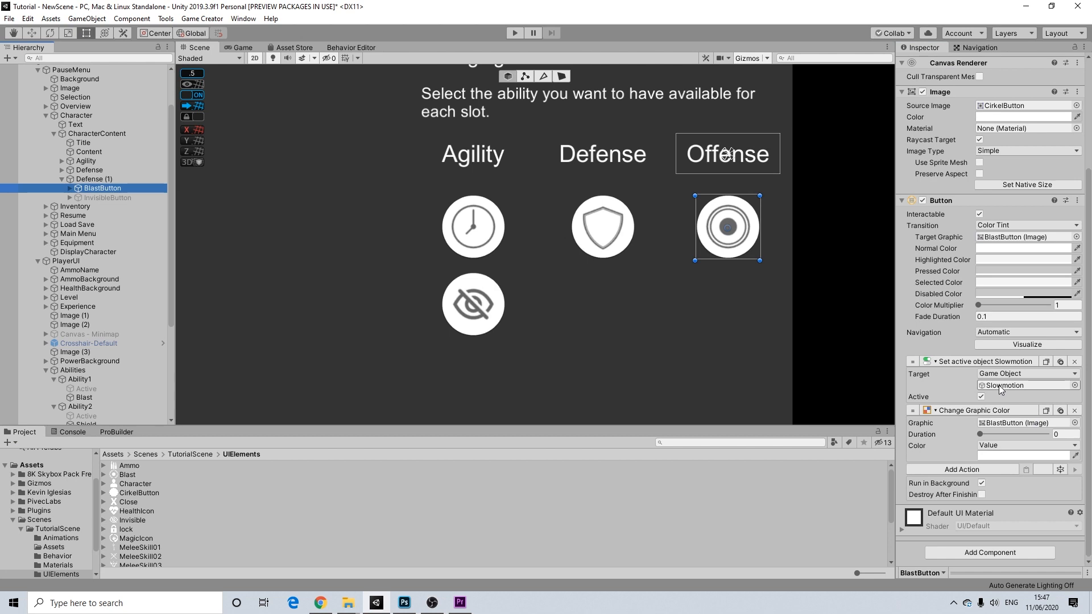
{"action": "scroll", "coordinate": [159, 350], "scroll_direction": "down", "scroll_amount": 1}
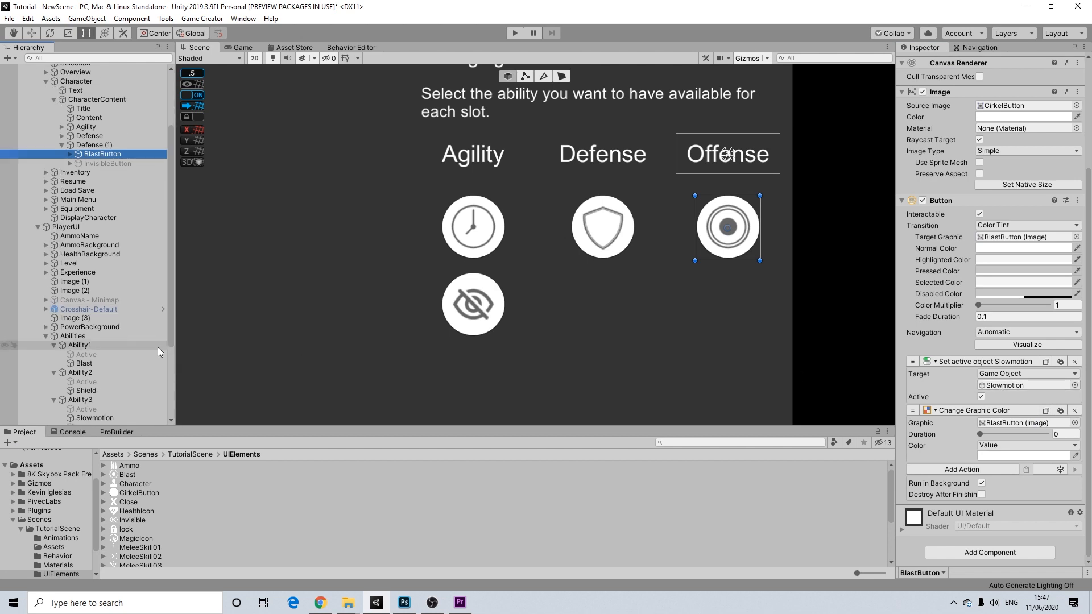
{"action": "left_click_drag", "start_coordinate": [89, 366], "coordinate": [997, 388]}
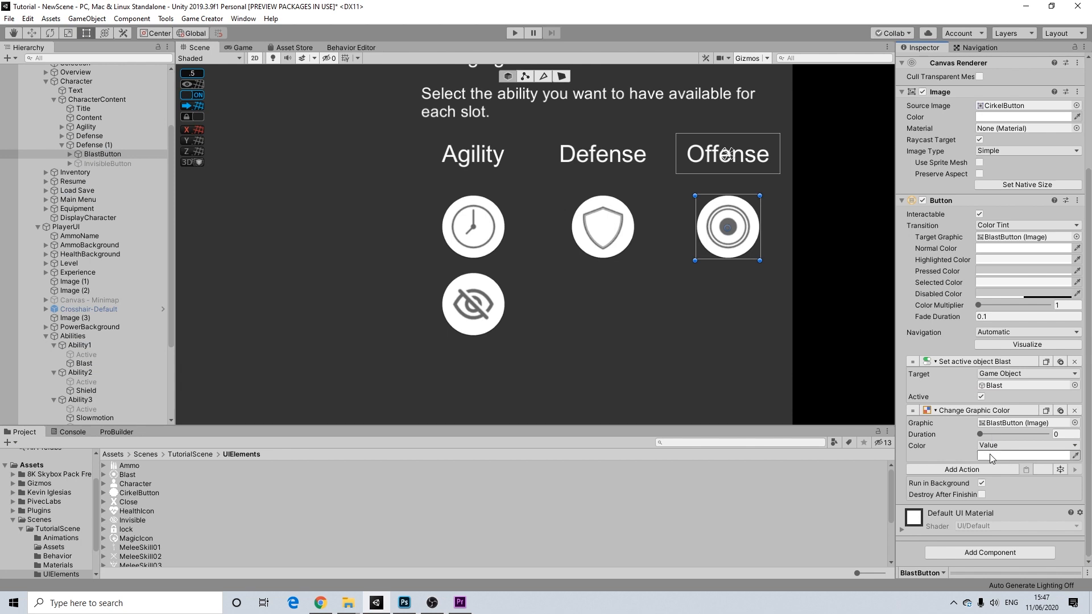
{"action": "left_click", "coordinate": [1007, 425]}
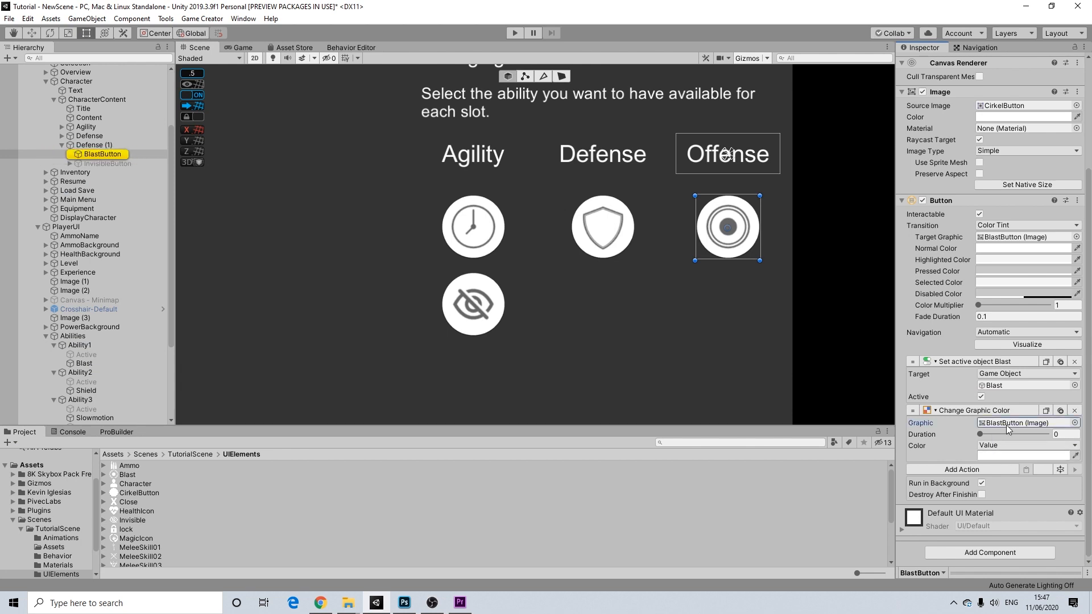
- Rename the Defense (1) group object to Offense
{"action": "left_click", "coordinate": [98, 145]}
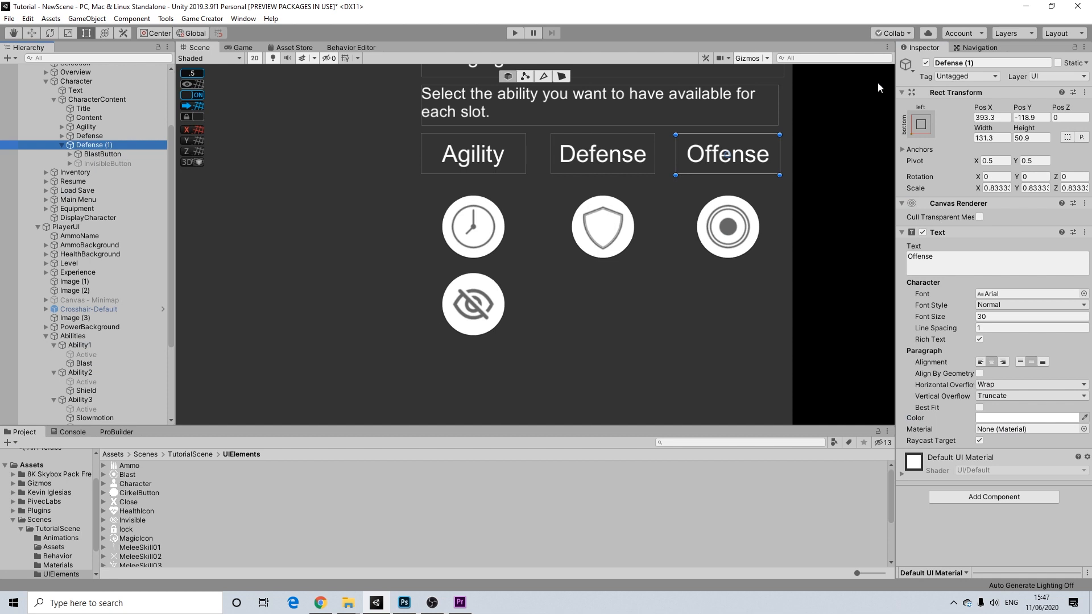
{"action": "left_click", "coordinate": [978, 62]}
{"action": "type", "text": "Offense"}
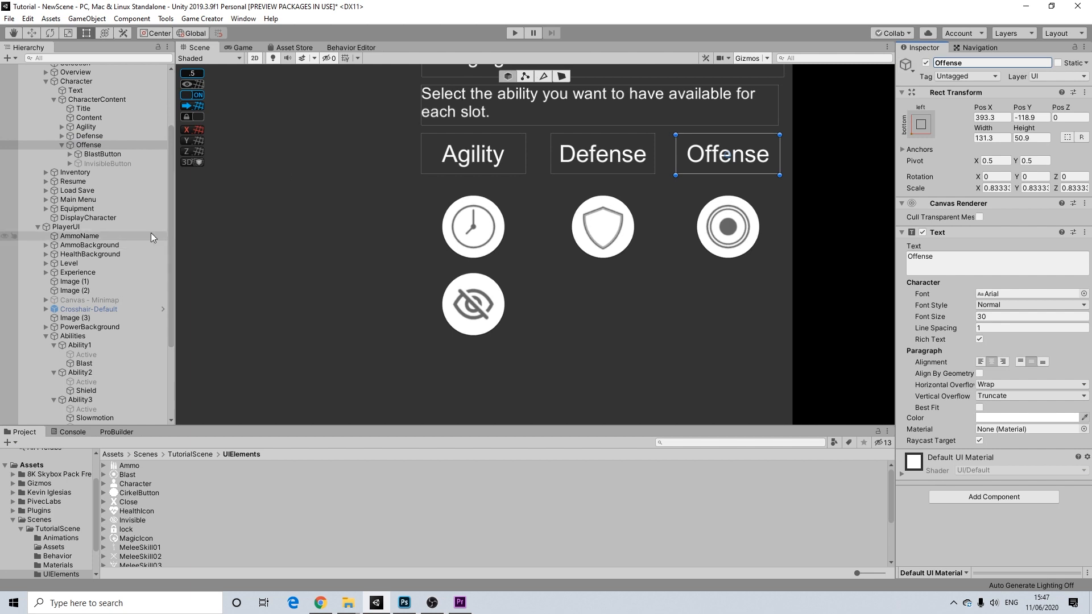
- Retarget ShieldButton's Set Active action to the Shield object under Abilities > Ability2
{"action": "left_click", "coordinate": [62, 135]}
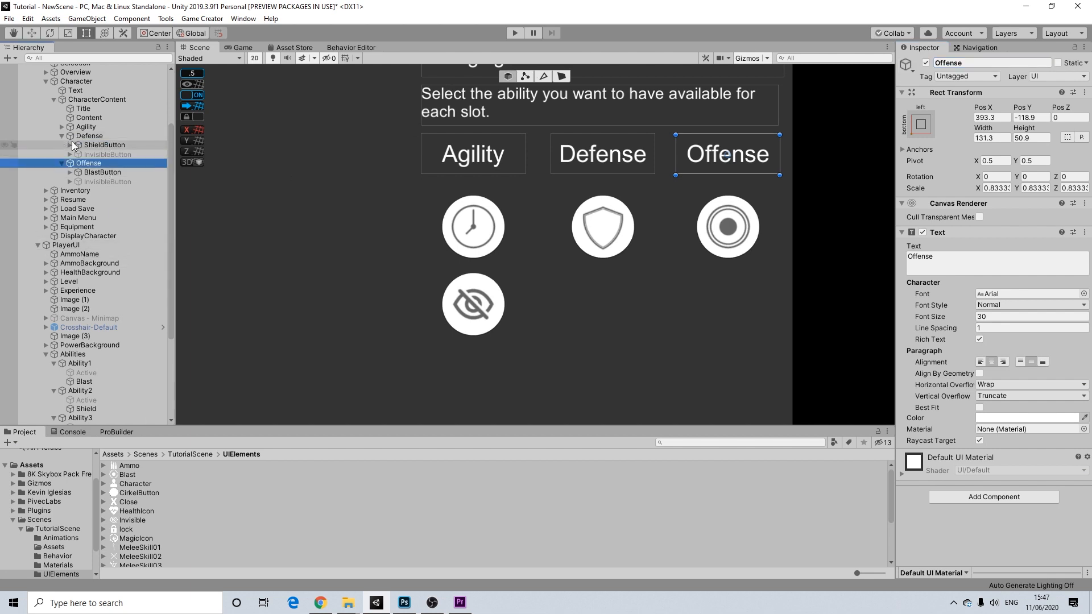
{"action": "left_click", "coordinate": [94, 145]}
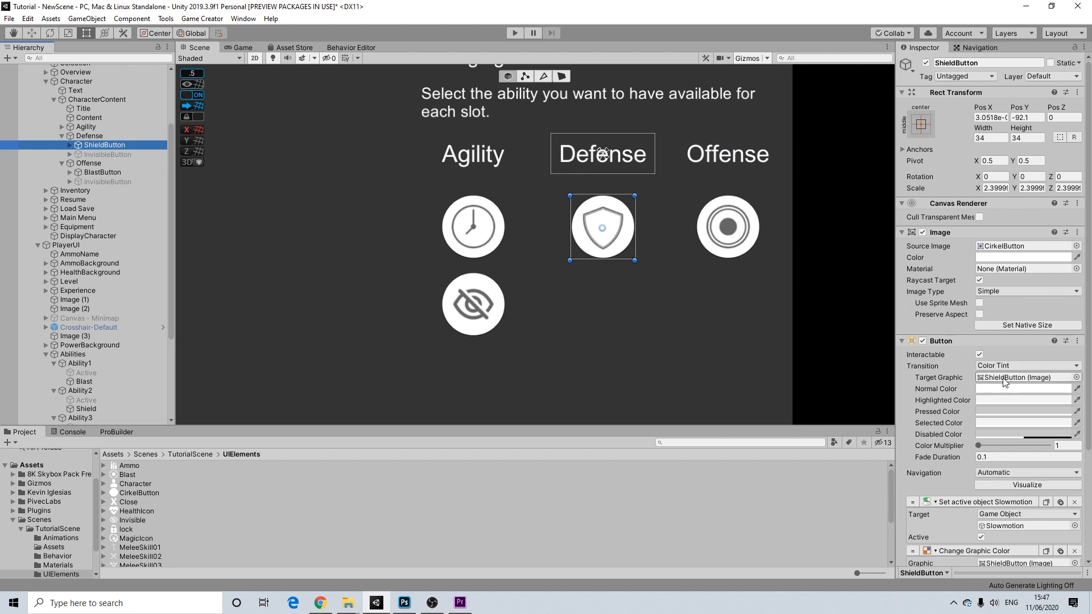
{"action": "scroll", "coordinate": [1003, 382], "scroll_direction": "down", "scroll_amount": 5}
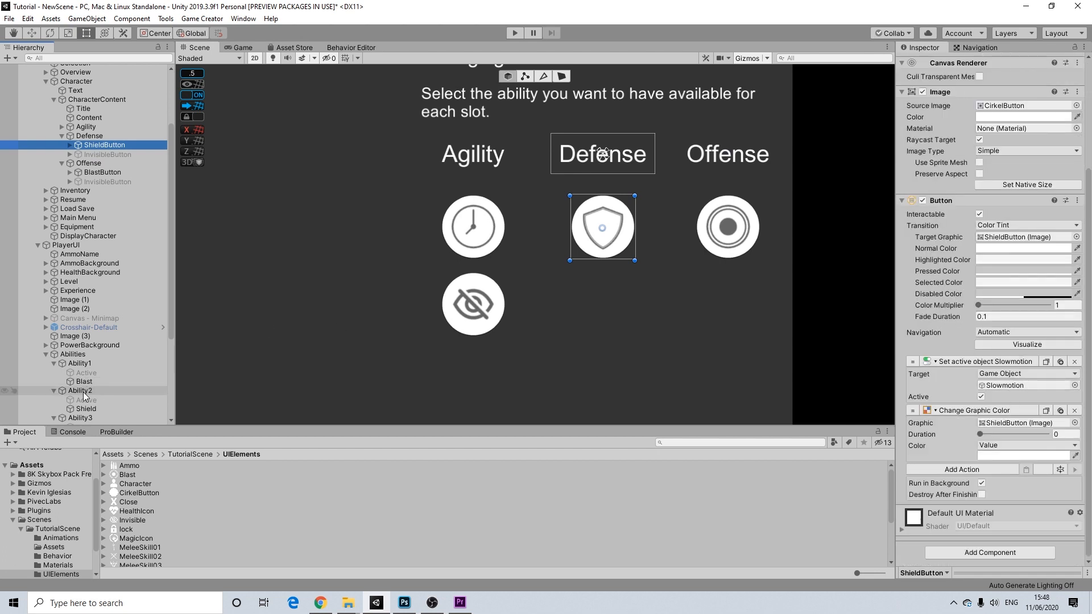
{"action": "scroll", "coordinate": [91, 407], "scroll_direction": "down", "scroll_amount": 2}
{"action": "left_click_drag", "start_coordinate": [87, 374], "coordinate": [1006, 386]}
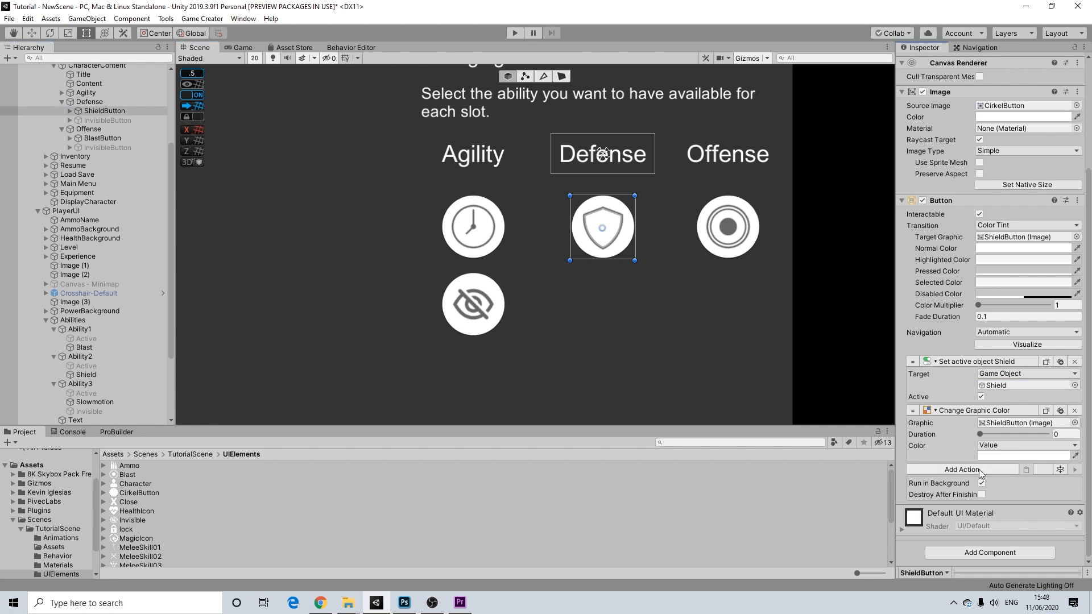
{"action": "scroll", "coordinate": [544, 176], "scroll_direction": "down", "scroll_amount": 5}
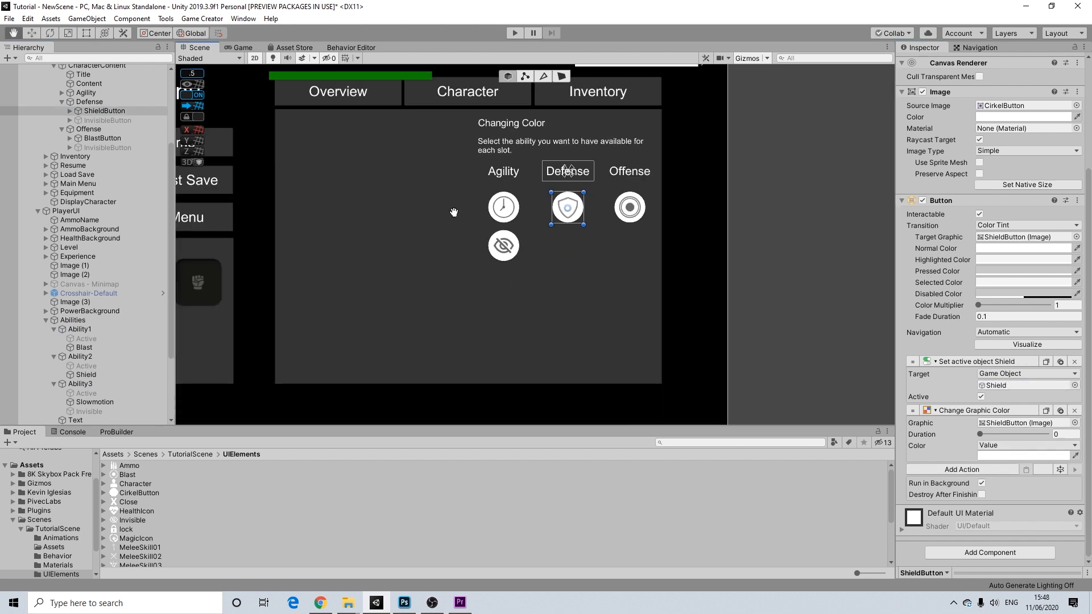
- Survey the three ability columns in the Scene view, then select the PauseMenu object
{"action": "middle_click_drag", "start_coordinate": [453, 212], "coordinate": [559, 212]}
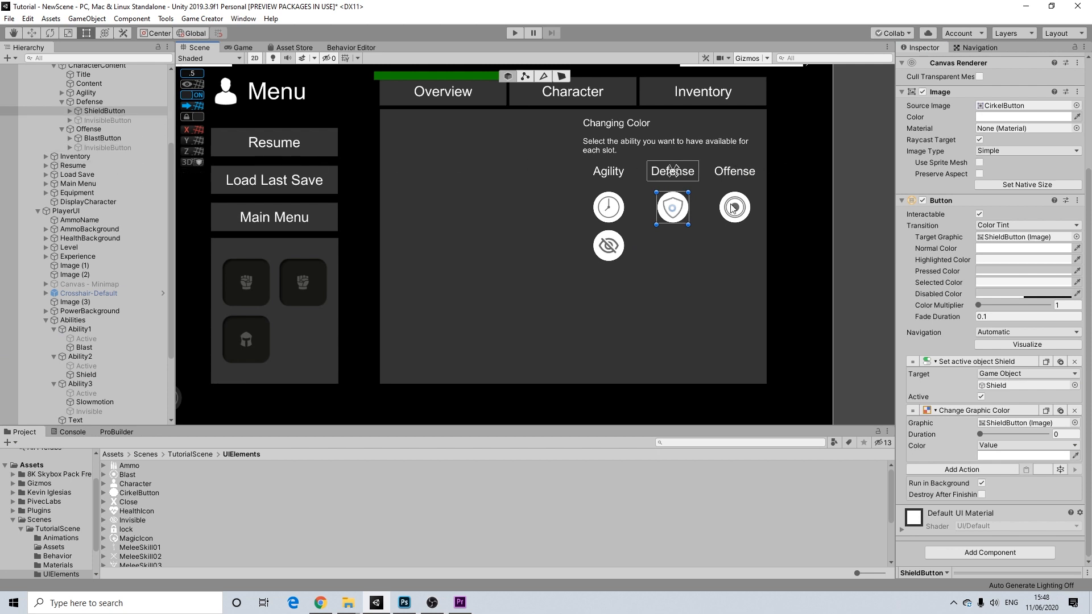
{"action": "scroll", "coordinate": [526, 296], "scroll_direction": "down", "scroll_amount": 2}
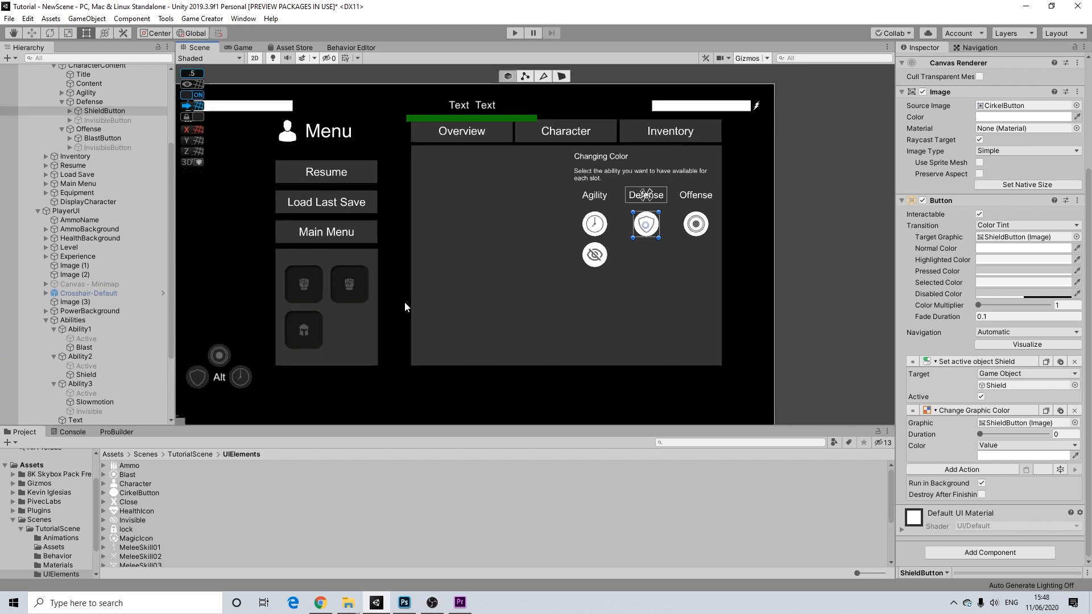
{"action": "middle_click_drag", "start_coordinate": [404, 302], "coordinate": [479, 255]}
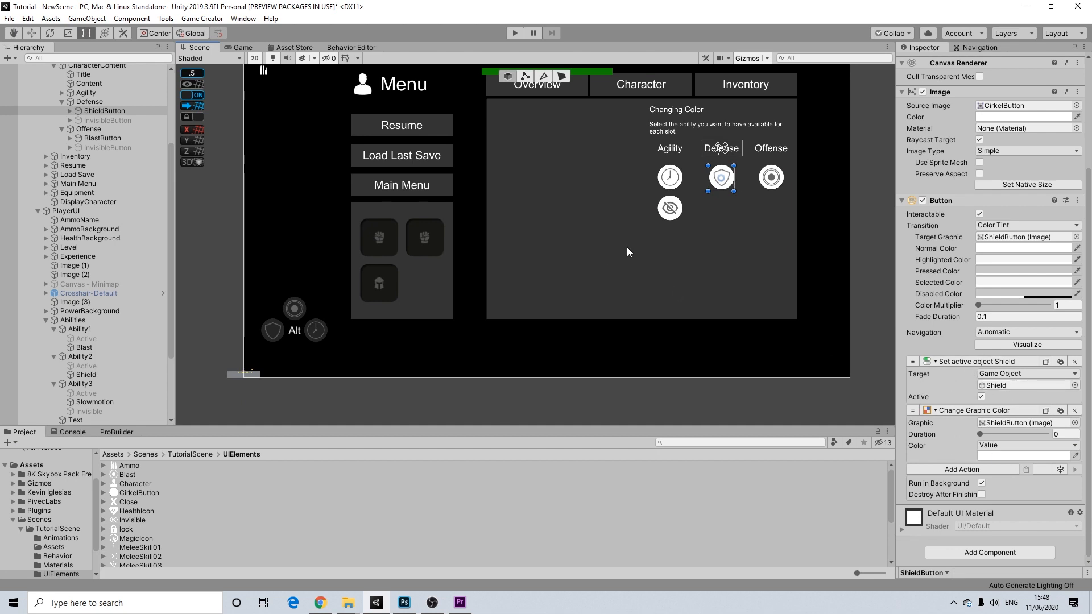
{"action": "middle_click_drag", "start_coordinate": [422, 254], "coordinate": [392, 269]}
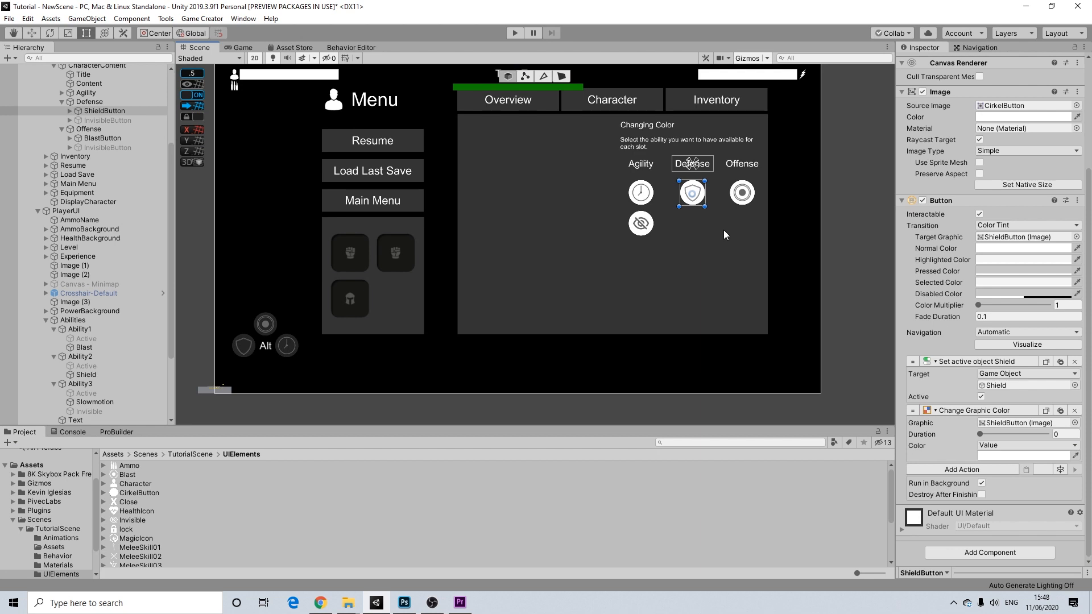
{"action": "middle_click_drag", "start_coordinate": [436, 281], "coordinate": [418, 304]}
{"action": "scroll", "coordinate": [670, 243], "scroll_direction": "up", "scroll_amount": 8}
{"action": "middle_click_drag", "start_coordinate": [724, 247], "coordinate": [615, 270]}
{"action": "scroll", "coordinate": [616, 264], "scroll_direction": "up", "scroll_amount": 6}
{"action": "left_click", "coordinate": [837, 194]}
{"action": "scroll", "coordinate": [592, 222], "scroll_direction": "down", "scroll_amount": 6}
{"action": "middle_click_drag", "start_coordinate": [540, 237], "coordinate": [598, 234]}
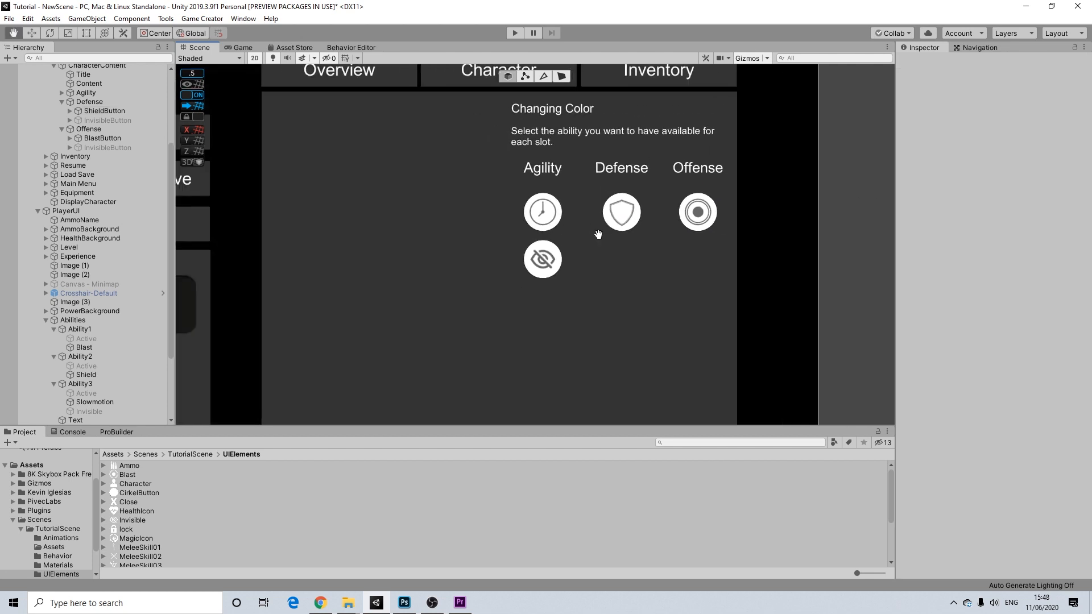
{"action": "scroll", "coordinate": [593, 236], "scroll_direction": "down", "scroll_amount": 5}
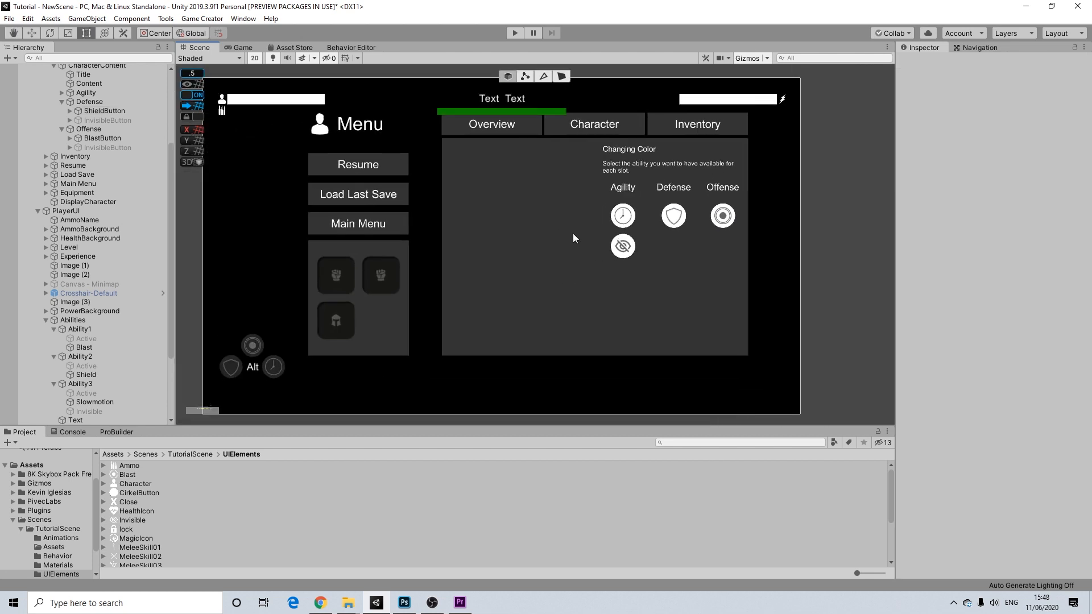
{"action": "scroll", "coordinate": [101, 142], "scroll_direction": "up", "scroll_amount": 5}
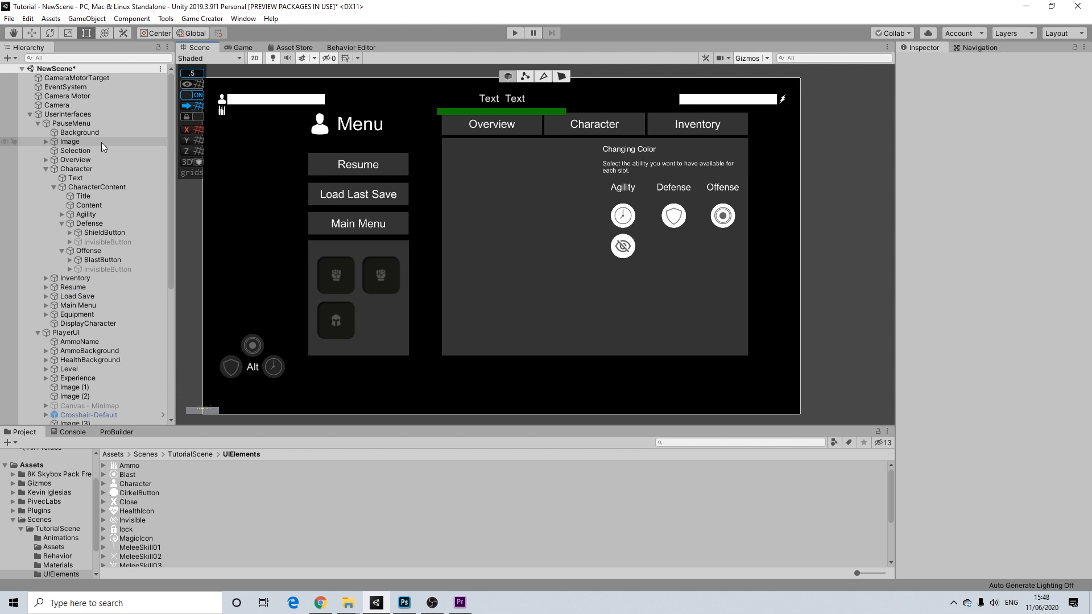
{"action": "left_click", "coordinate": [67, 123]}
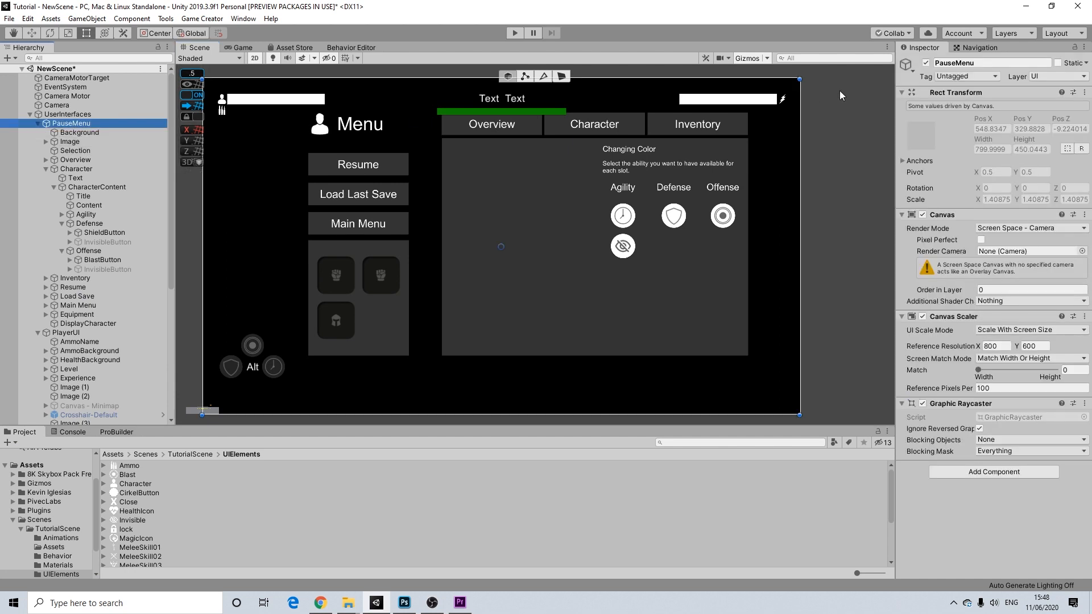
- Make PauseMenu inactive by default and start the game in Play mode
{"action": "left_click", "coordinate": [926, 62]}
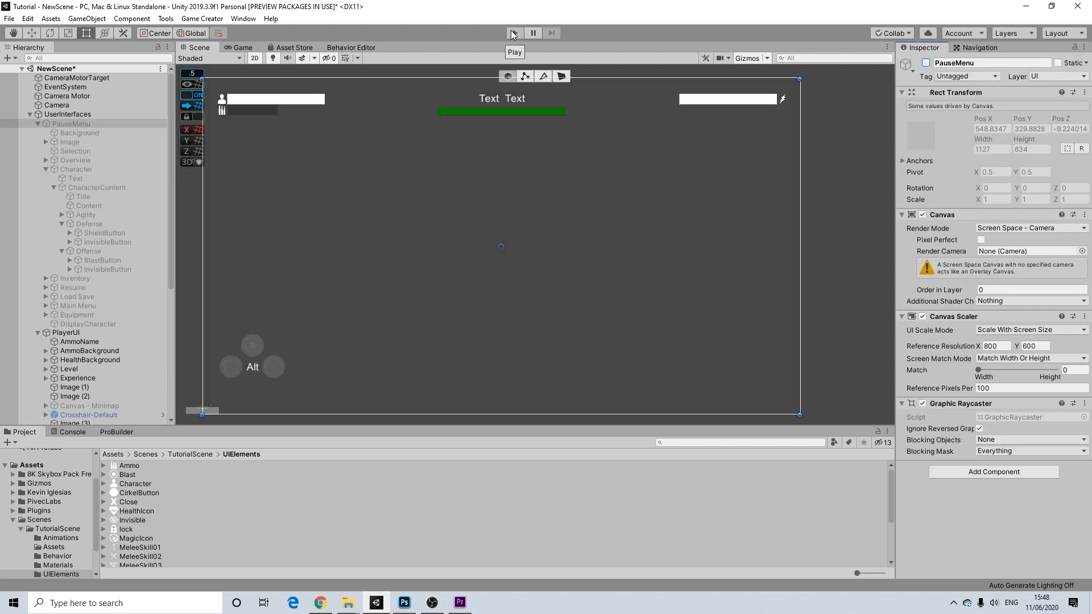
{"action": "left_click", "coordinate": [511, 32]}
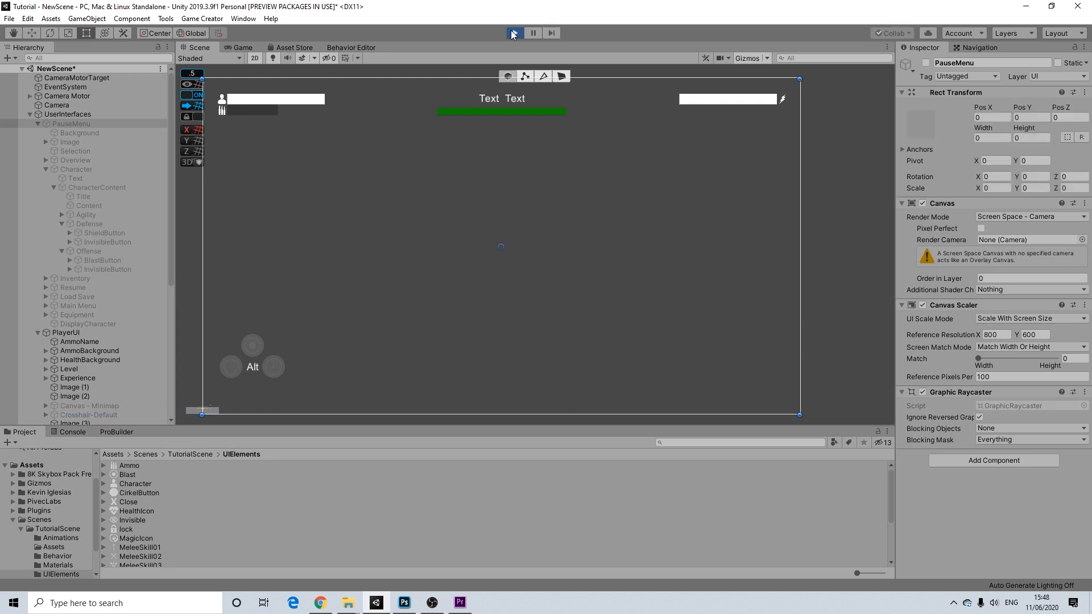
{"action": "key", "text": "w"}
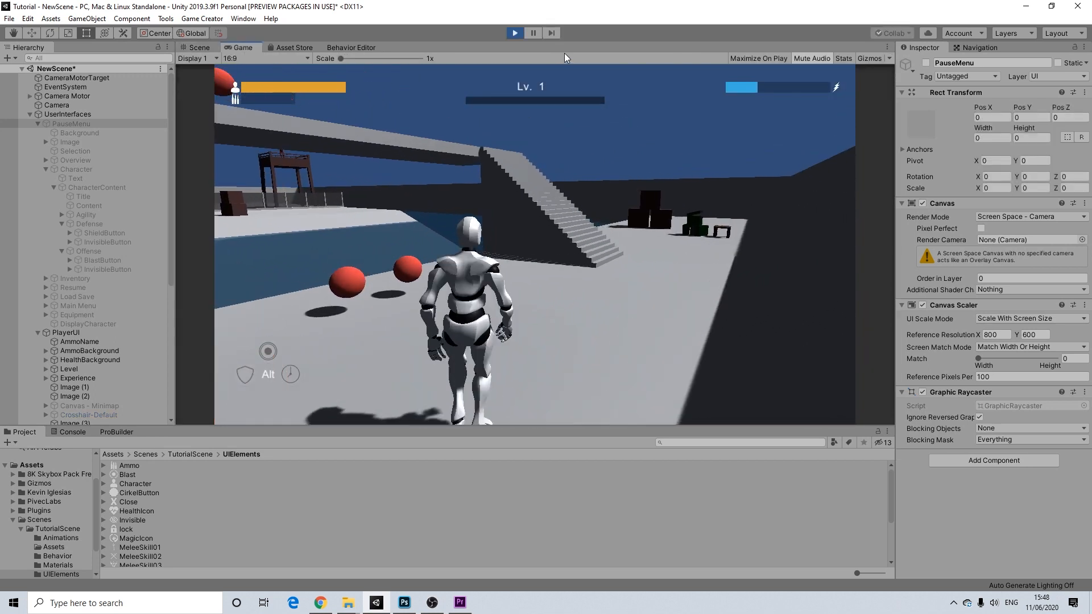
- Assign Invisible to the Agility slot in the pause menu, resume, and trigger it with Alt+E
{"action": "key", "text": "Escape"}
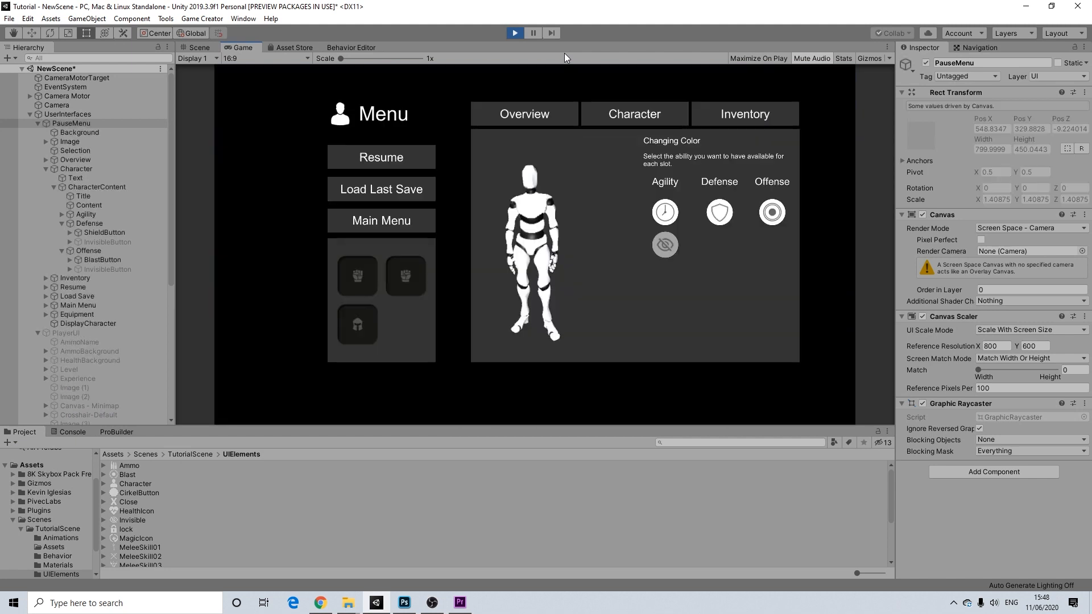
{"action": "left_click", "coordinate": [664, 245]}
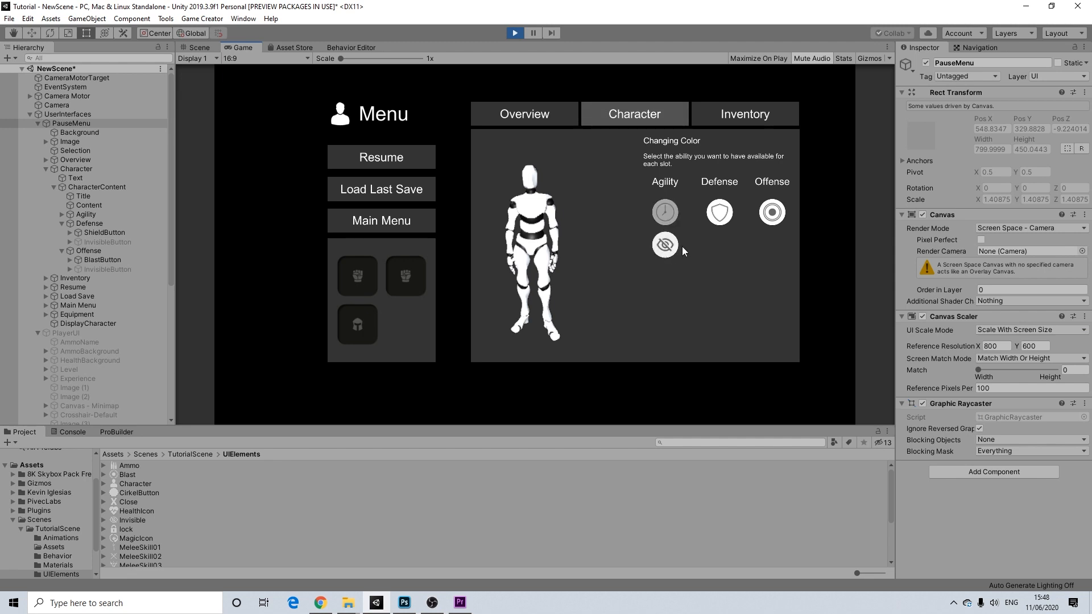
{"action": "left_click", "coordinate": [398, 159]}
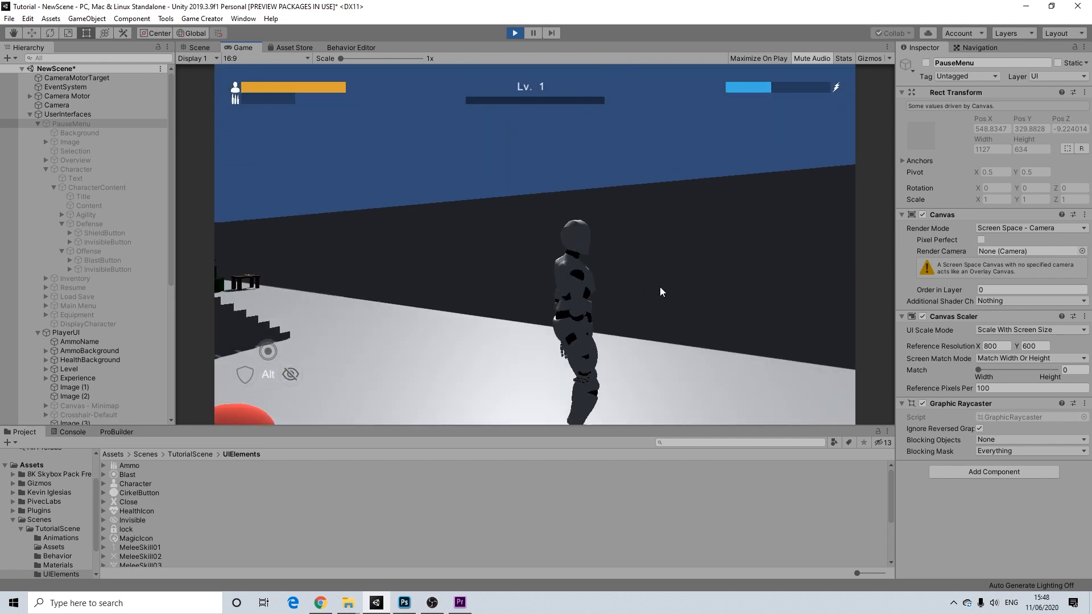
{"action": "key", "text": "w"}
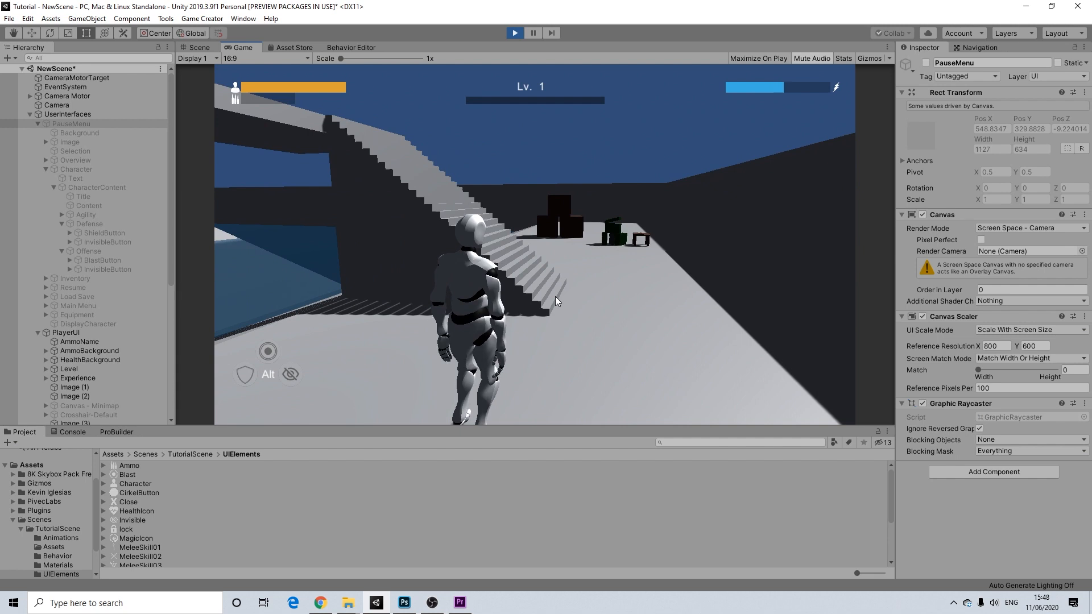
{"action": "key", "text": "alt"}
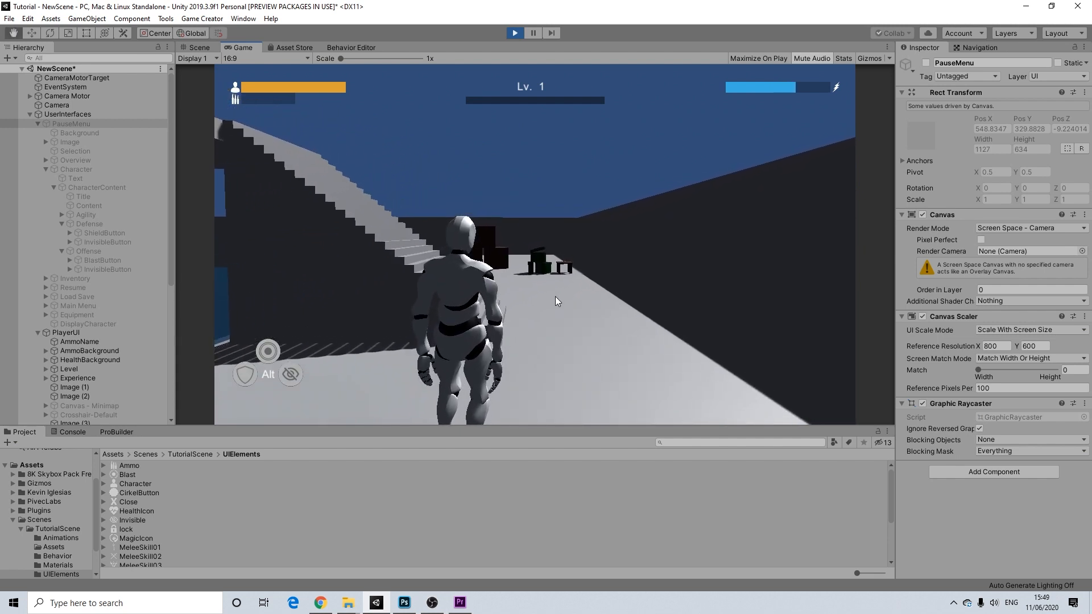
{"action": "key", "text": "alt+e"}
{"action": "key", "text": "w"}
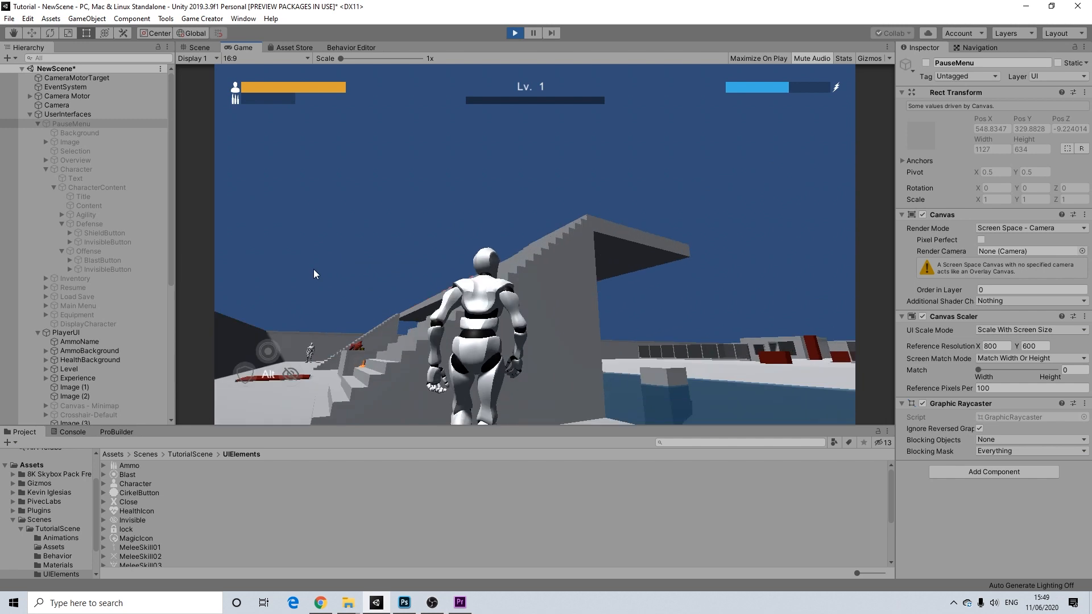
{"action": "key", "text": "w"}
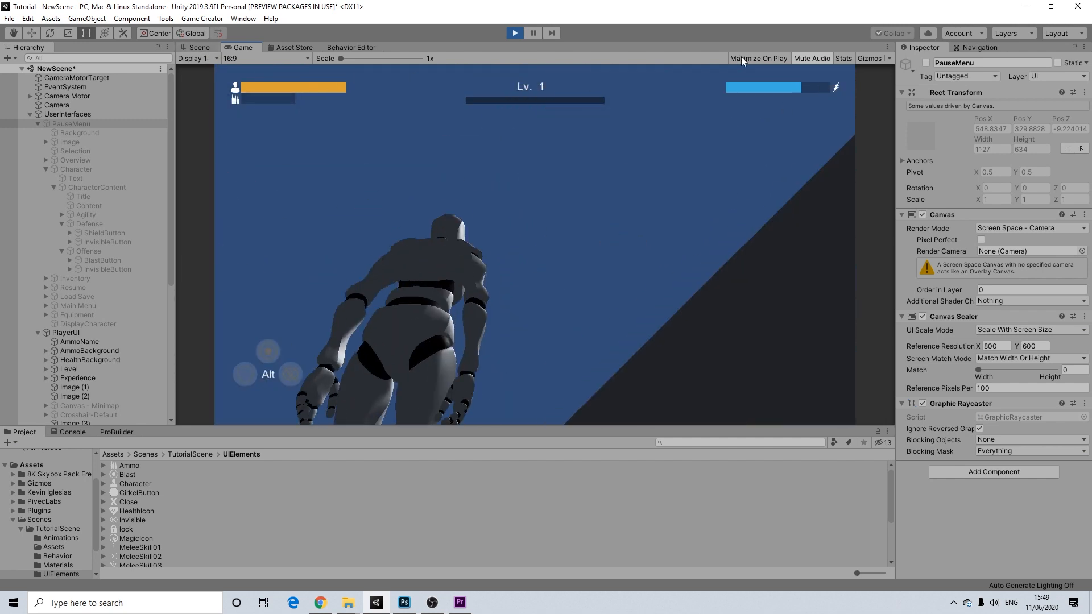
- Stop Play mode and collapse the PauseMenu, PlayerUI and UserInterfaces groups in the Hierarchy
{"action": "left_click", "coordinate": [515, 33]}
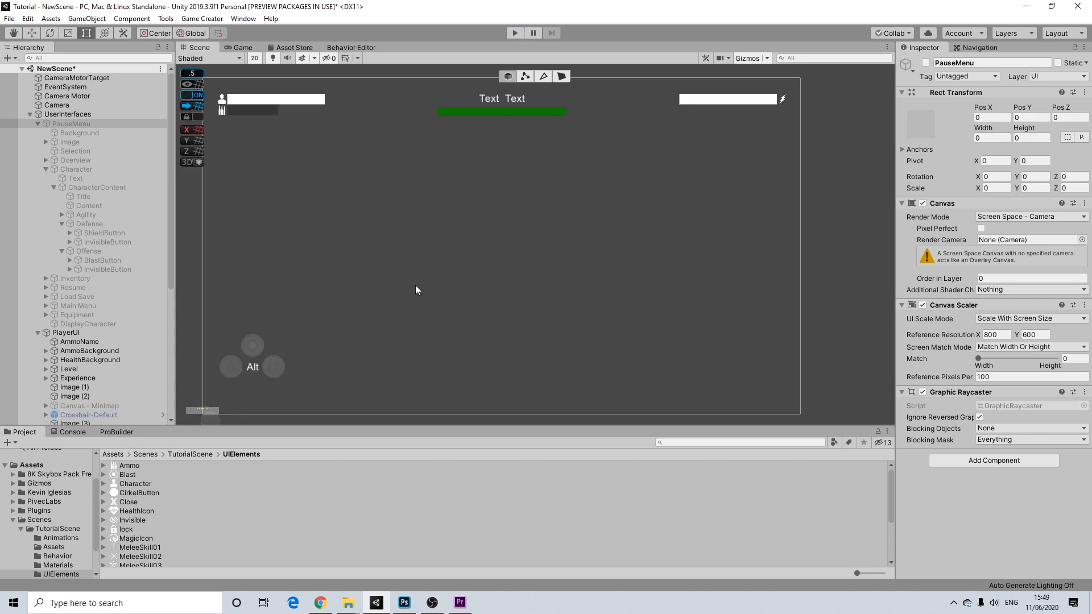
{"action": "middle_click_drag", "start_coordinate": [415, 285], "coordinate": [459, 272]}
{"action": "left_click", "coordinate": [47, 170]}
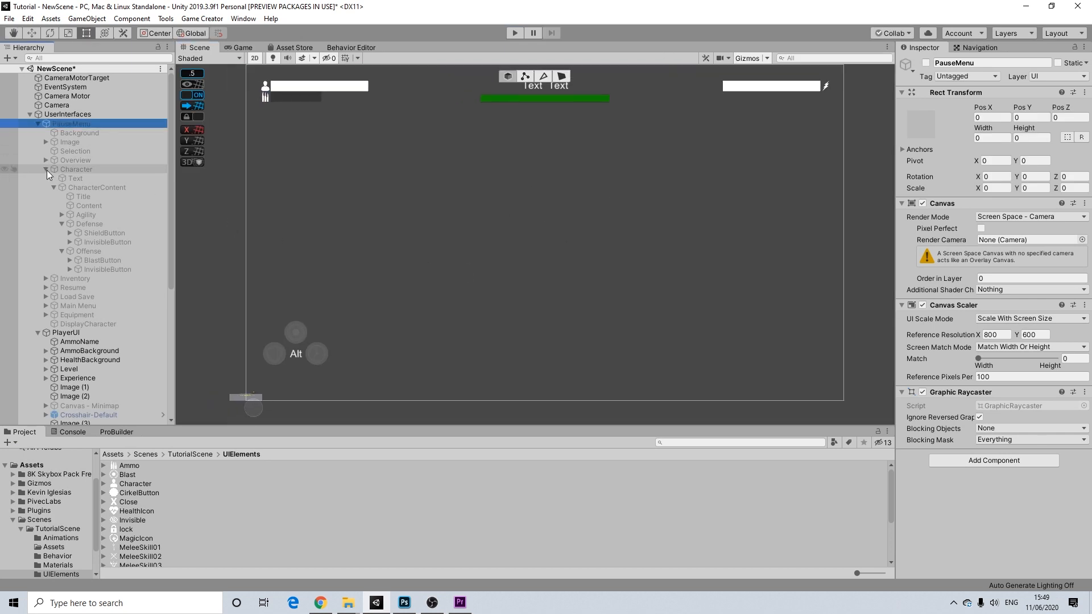
{"action": "left_click", "coordinate": [47, 170]}
{"action": "left_click", "coordinate": [45, 342]}
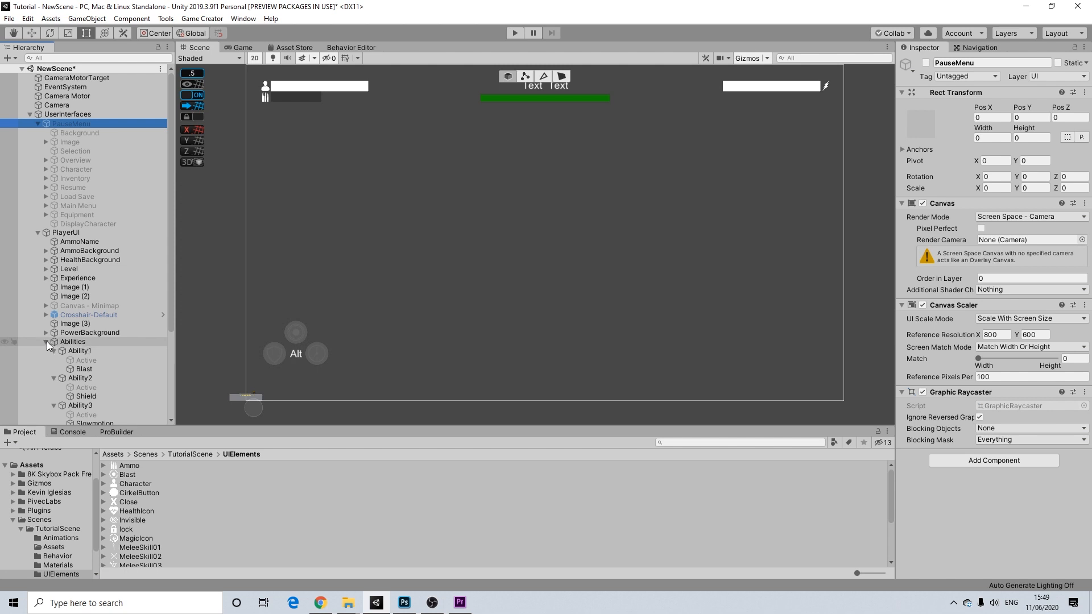
{"action": "left_click", "coordinate": [46, 341]}
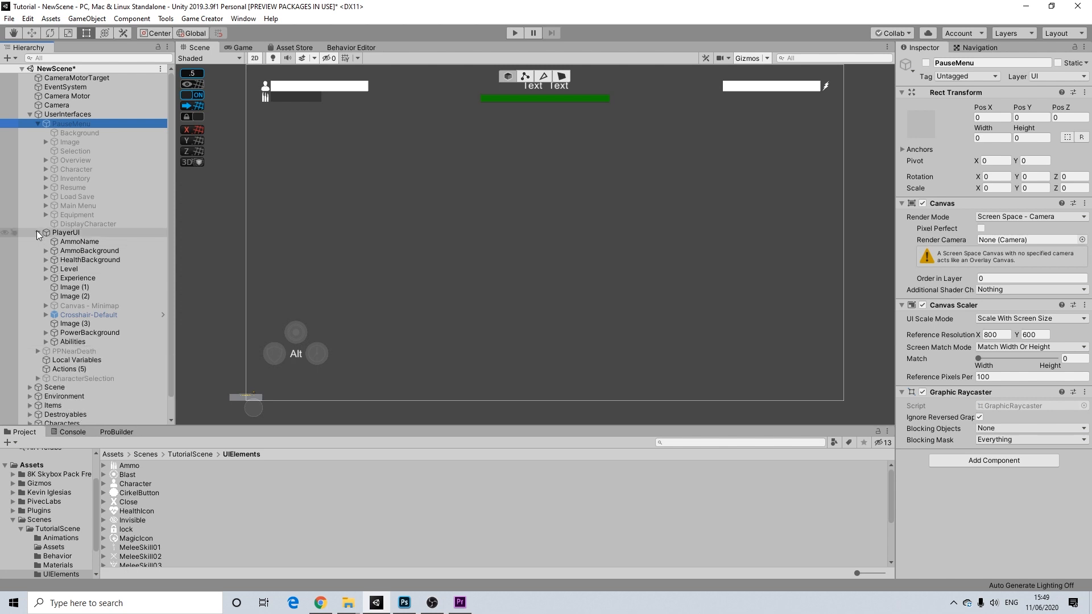
{"action": "left_click", "coordinate": [37, 232]}
{"action": "left_click", "coordinate": [33, 122]}
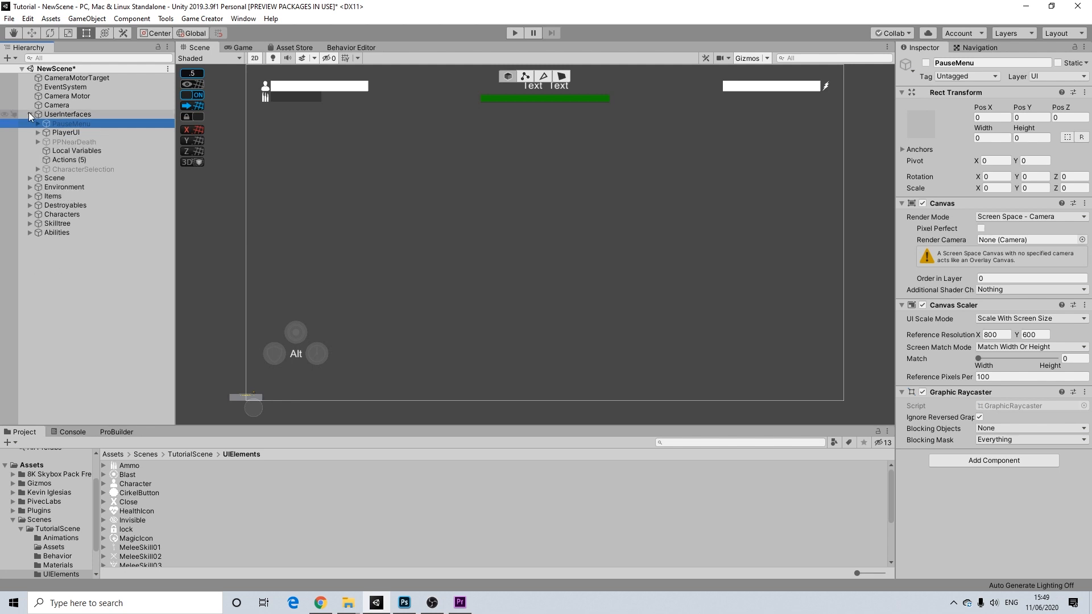
{"action": "left_click", "coordinate": [29, 114]}
- Switch the Scene view to 3D, frame the Player's Character object, and expand Player's Abilities
{"action": "left_click", "coordinate": [257, 58]}
{"action": "key", "text": "w"}
{"action": "left_click", "coordinate": [30, 160]}
{"action": "left_click", "coordinate": [39, 169]}
{"action": "left_click", "coordinate": [71, 178]}
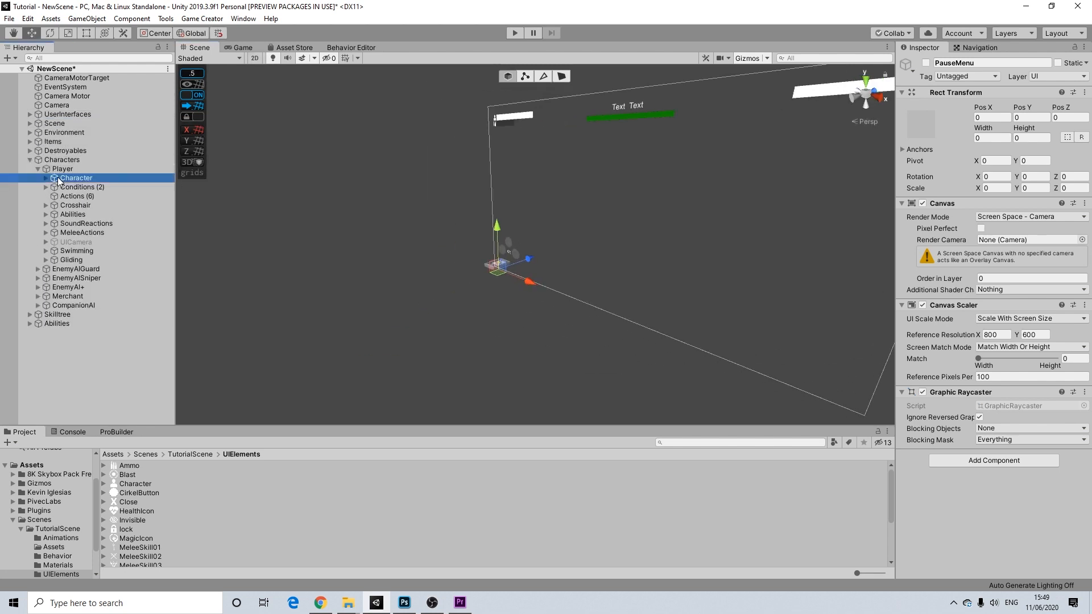
{"action": "left_click", "coordinate": [384, 61]}
{"action": "key", "text": "f"}
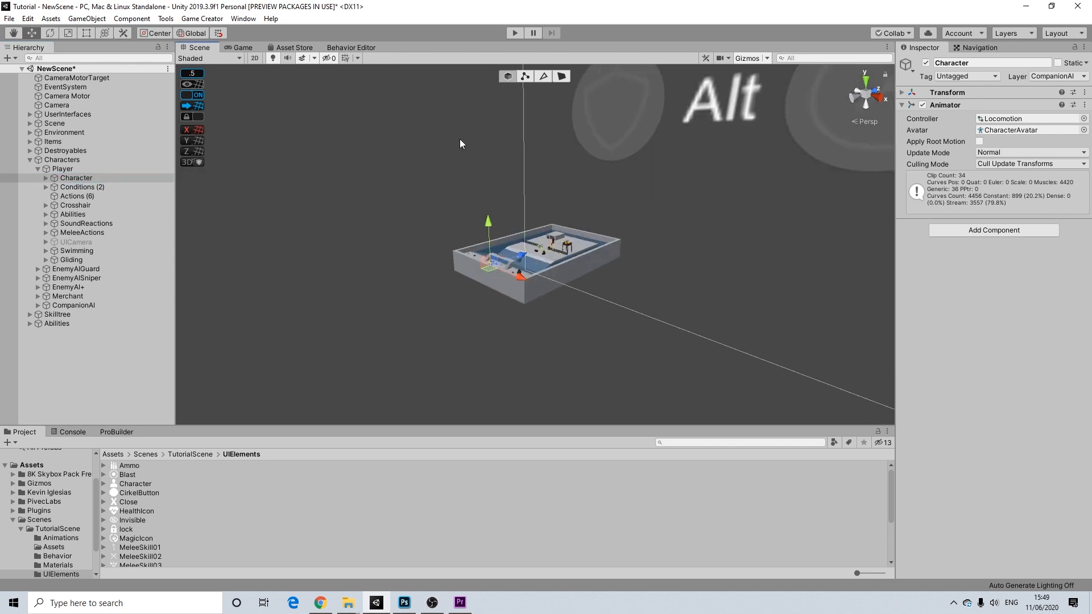
{"action": "left_click_drag", "start_coordinate": [555, 204], "coordinate": [500, 236], "text": "alt"}
{"action": "middle_click_drag", "start_coordinate": [499, 236], "coordinate": [413, 248]}
{"action": "left_click", "coordinate": [46, 213]}
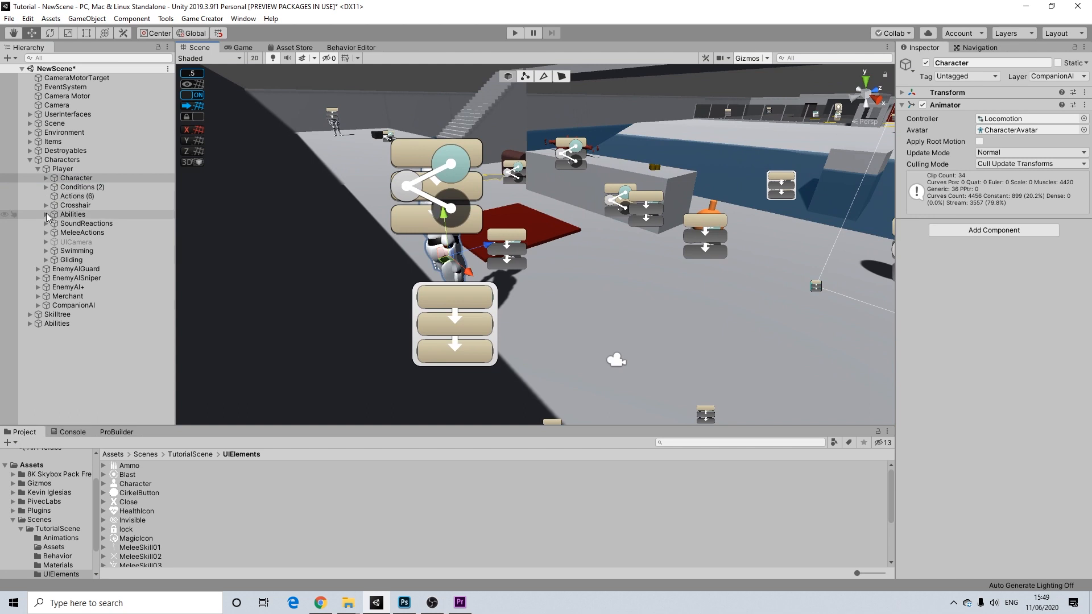
- Create an empty child object under the Player's Abilities named 'Inv'
{"action": "right_click", "coordinate": [74, 215]}
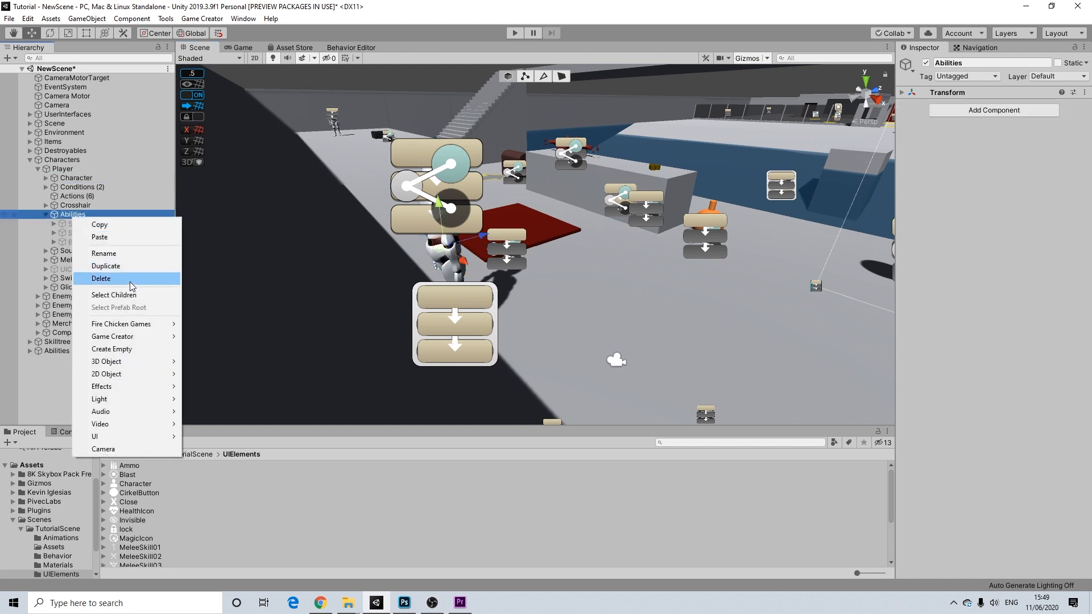
{"action": "left_click", "coordinate": [118, 349]}
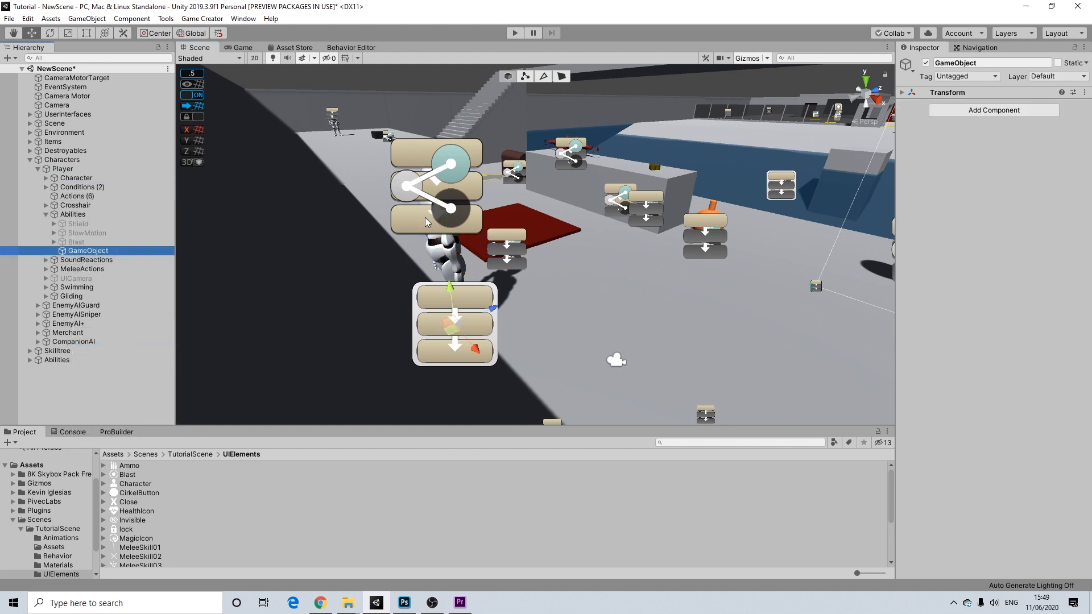
{"action": "left_click", "coordinate": [963, 62]}
{"action": "type", "text": "Invisible"}
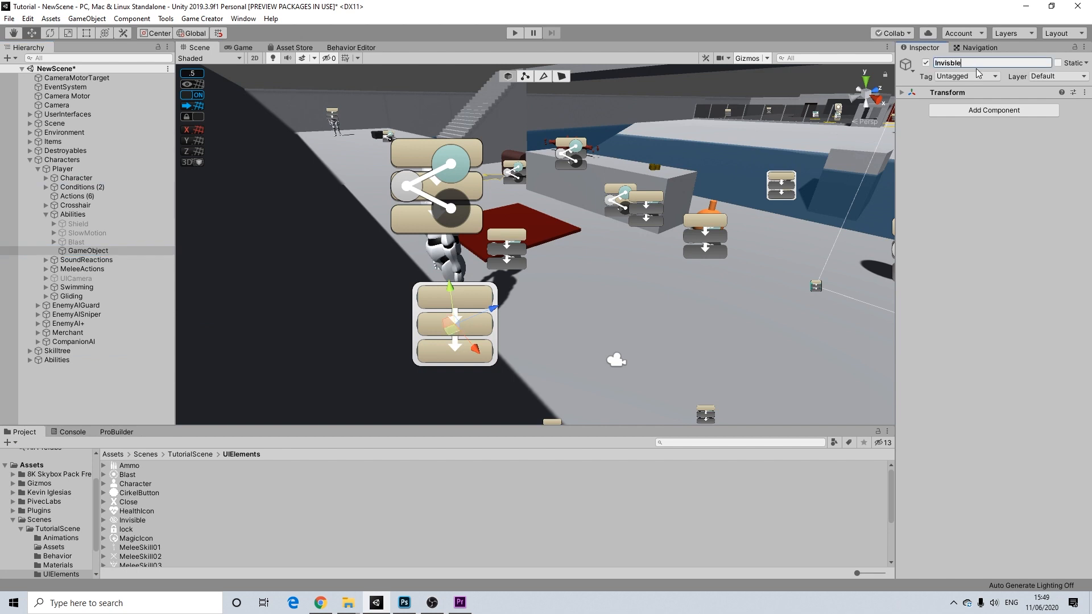
- Add an Audio Source component to the new object and expand its properties
{"action": "left_click", "coordinate": [960, 110]}
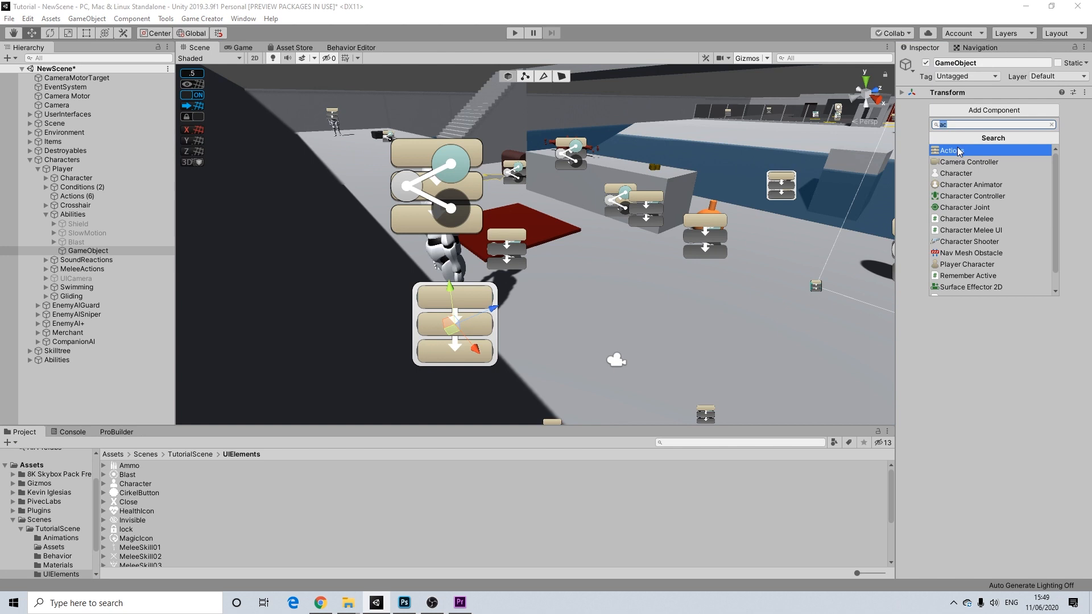
{"action": "type", "text": "audi"}
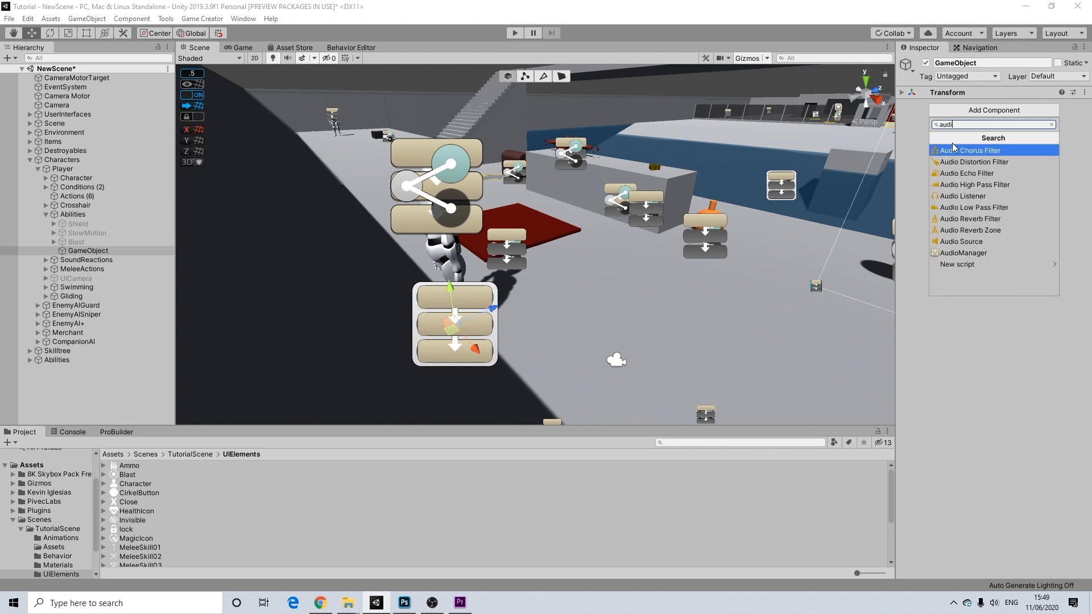
{"action": "left_click", "coordinate": [961, 241]}
{"action": "left_click", "coordinate": [901, 105]}
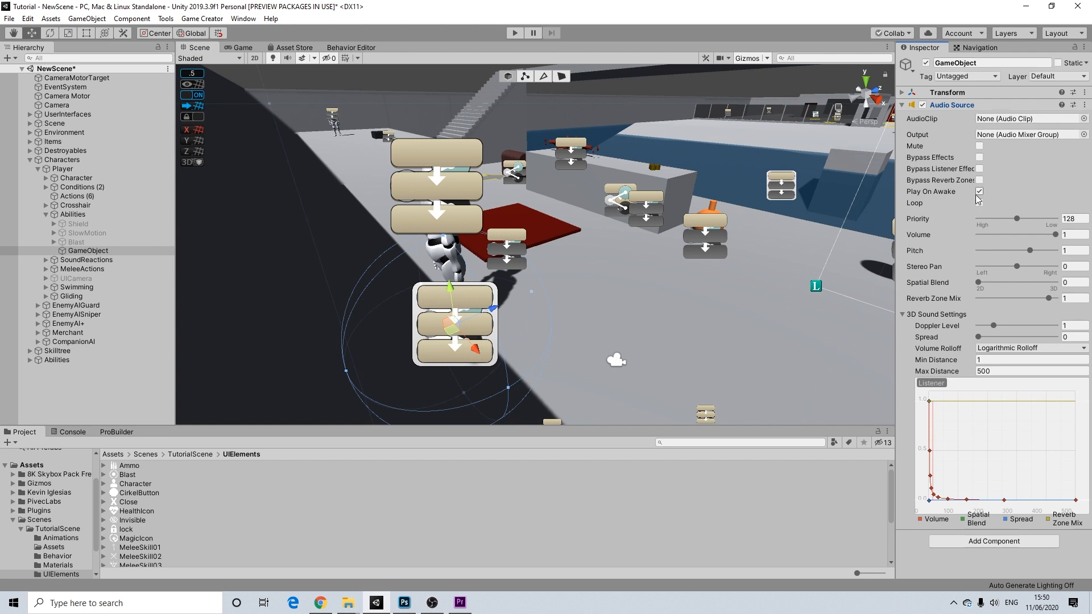
- Rename the new Abilities child object to 'Invisible' and collapse its Audio Source settings
{"action": "left_click", "coordinate": [984, 64]}
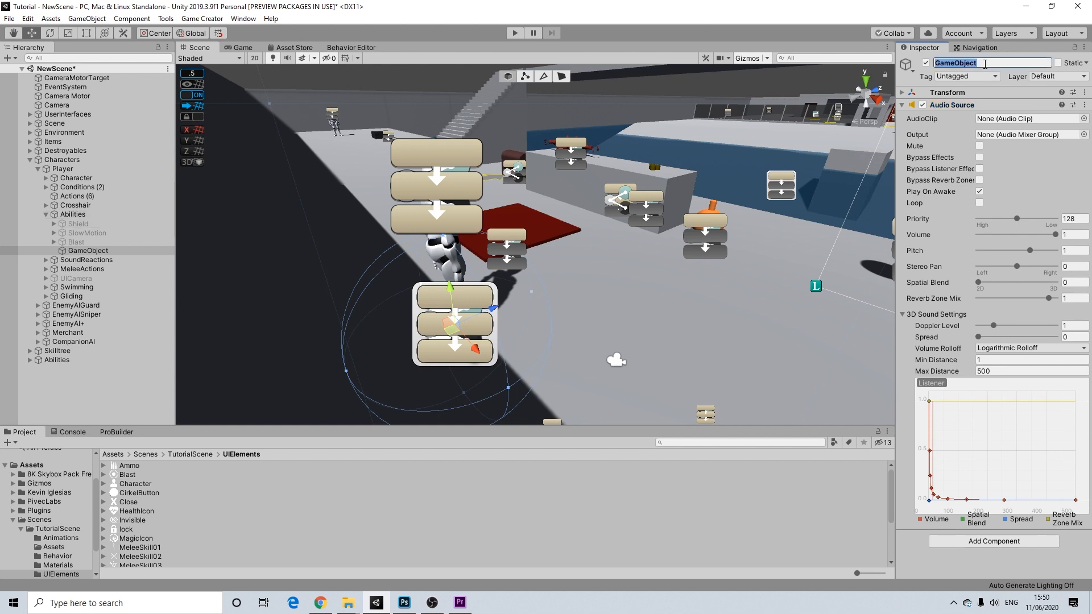
{"action": "key", "text": "BackSpace"}
{"action": "key", "text": "Return"}
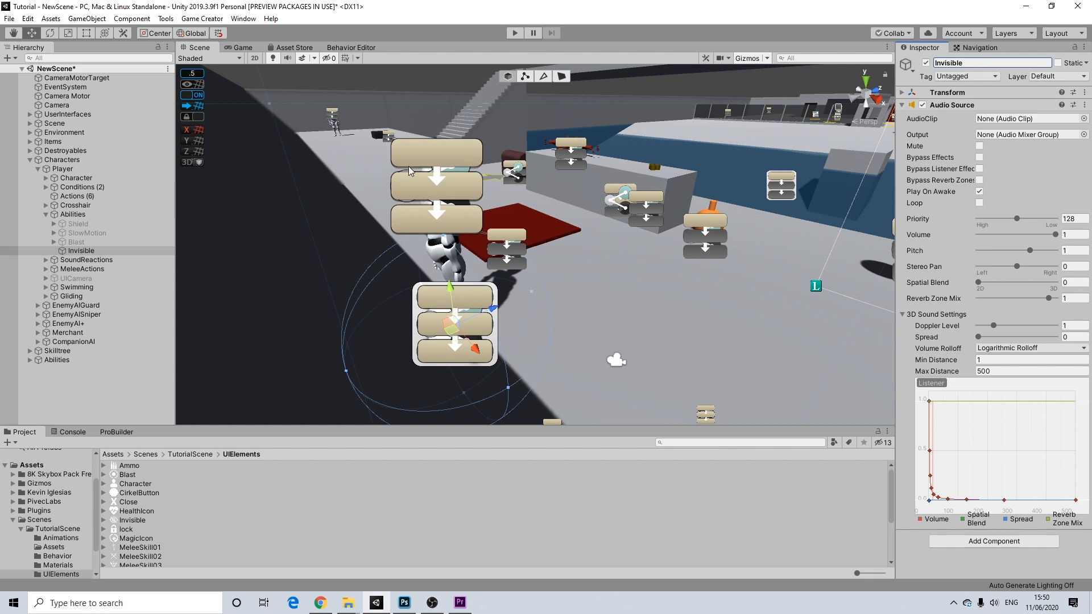
{"action": "left_click", "coordinate": [75, 255]}
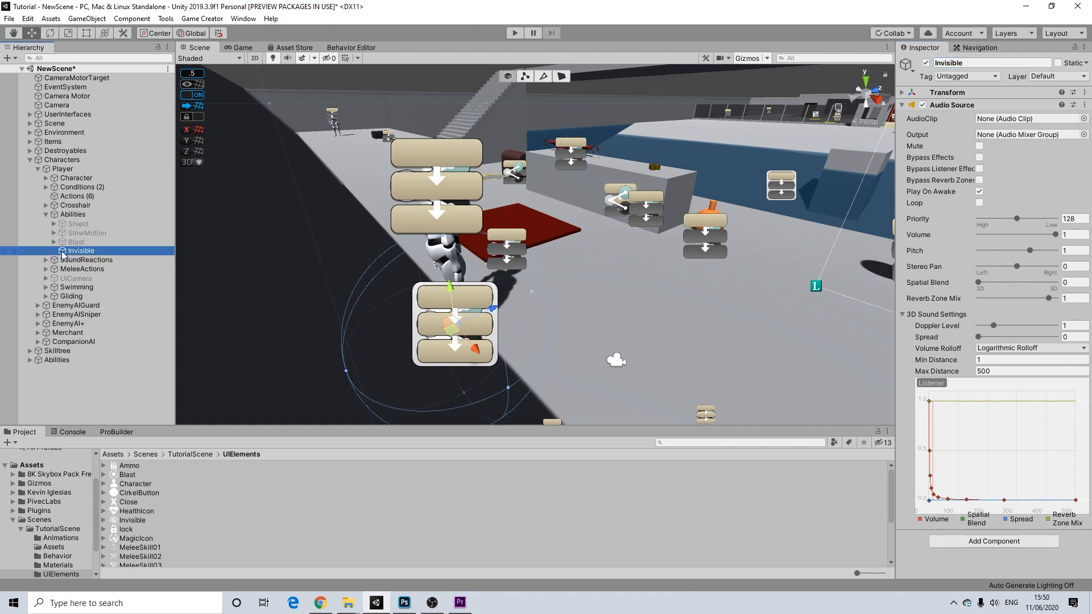
{"action": "left_click", "coordinate": [906, 107]}
- Add a Trigger component to Invisible and create new Actions and Conditions objects for it
{"action": "left_click", "coordinate": [970, 124]}
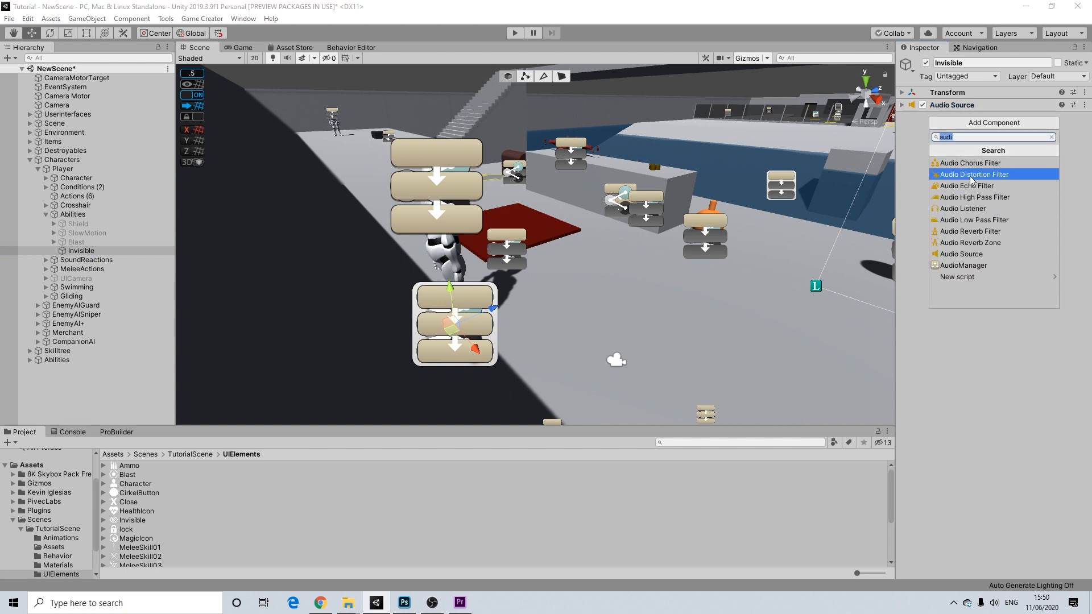
{"action": "type", "text": "tri"}
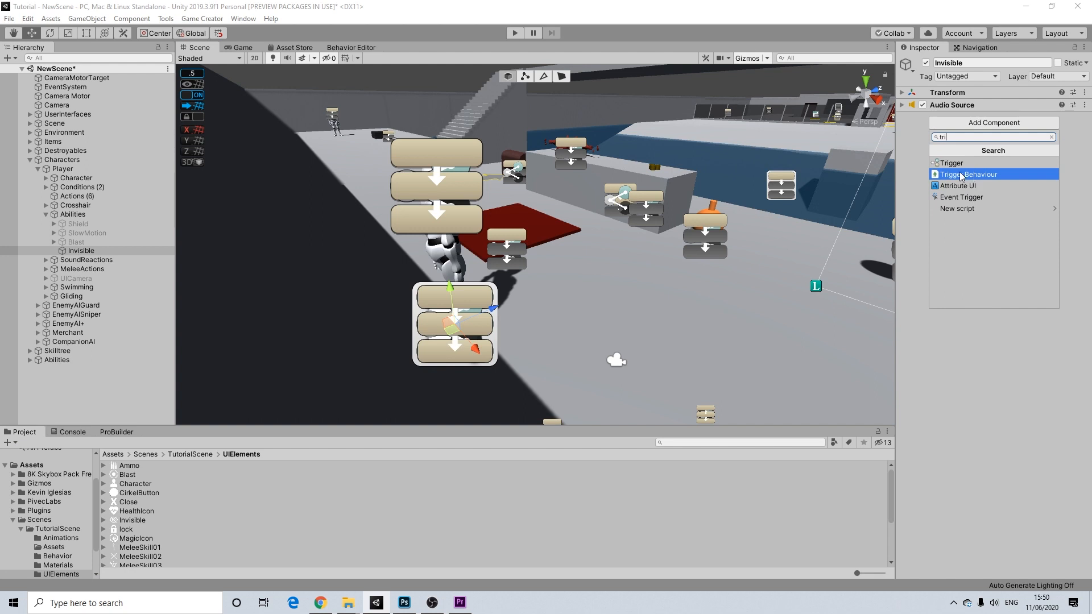
{"action": "left_click", "coordinate": [960, 163]}
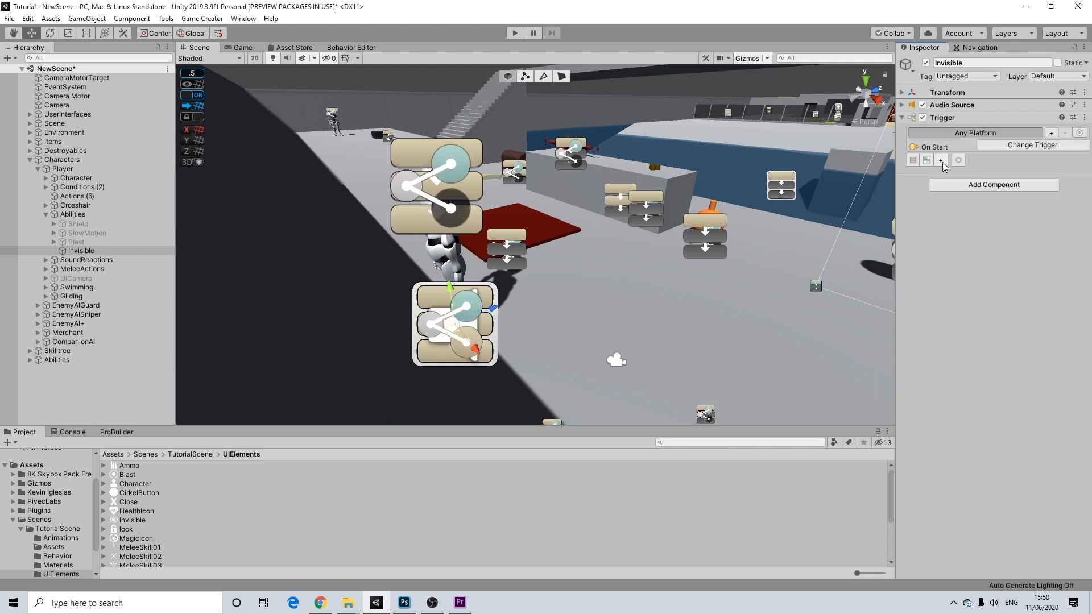
{"action": "left_click", "coordinate": [913, 162]}
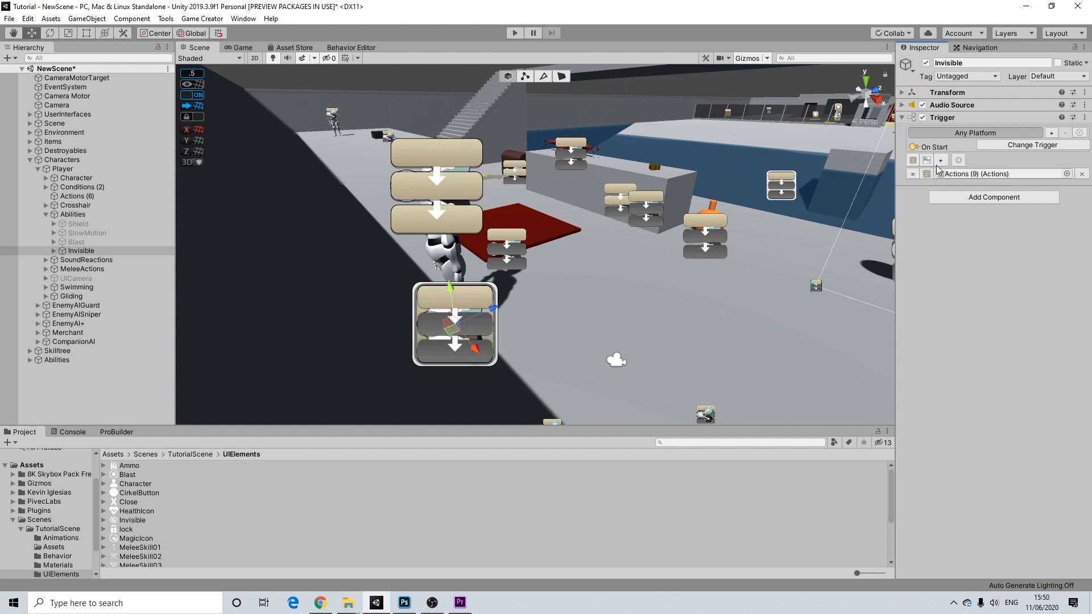
{"action": "left_click", "coordinate": [928, 162]}
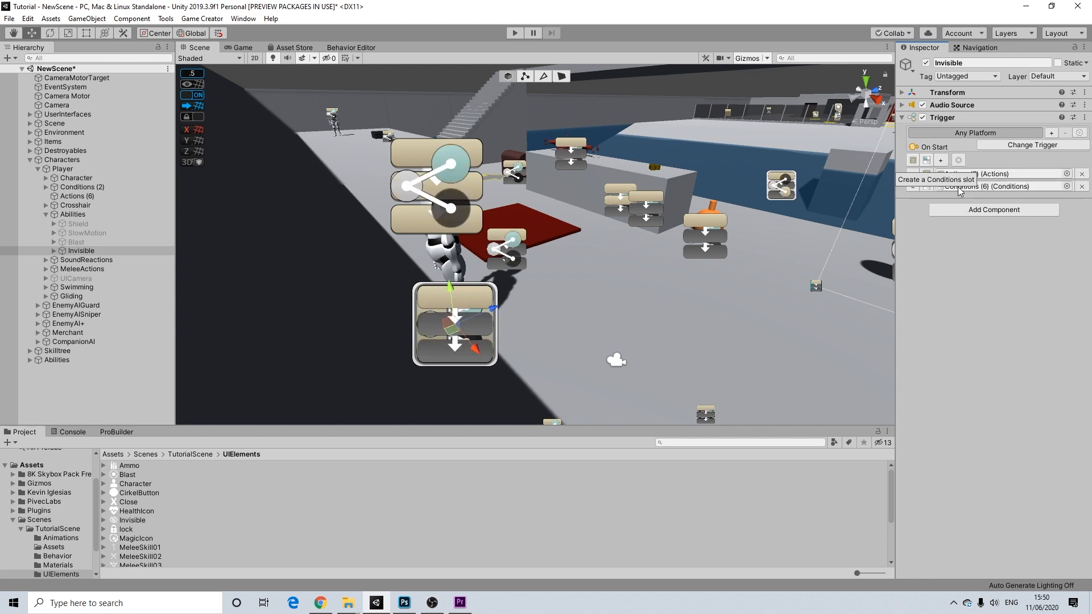
- Replace Conditions (6) with a pasted copy of SlowMotion's DrainMana as the trigger's conditions
{"action": "left_click", "coordinate": [54, 250]}
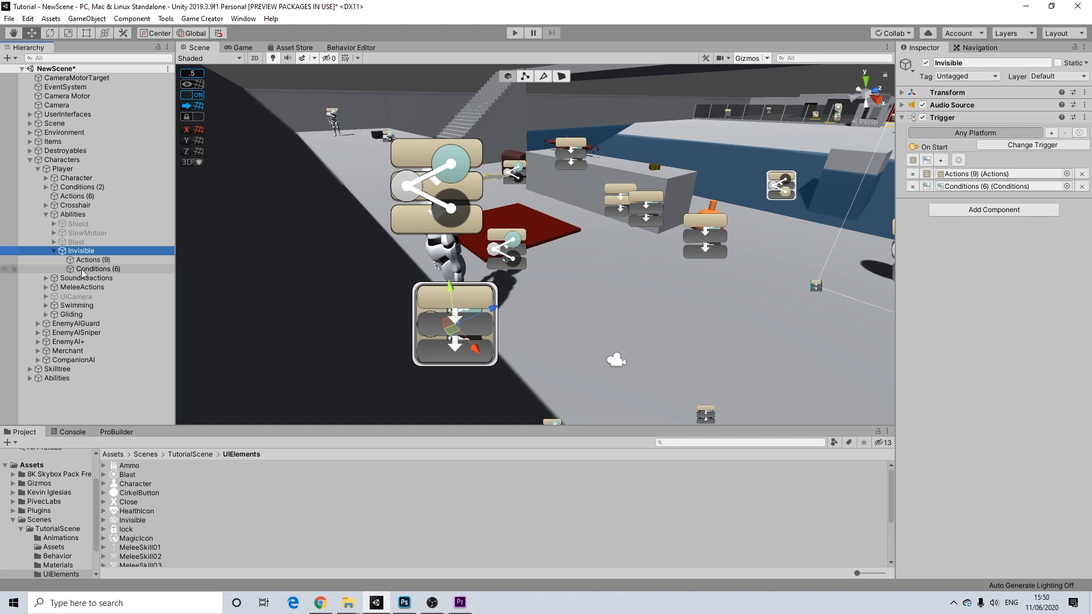
{"action": "left_click", "coordinate": [90, 269]}
{"action": "key", "text": "Delete"}
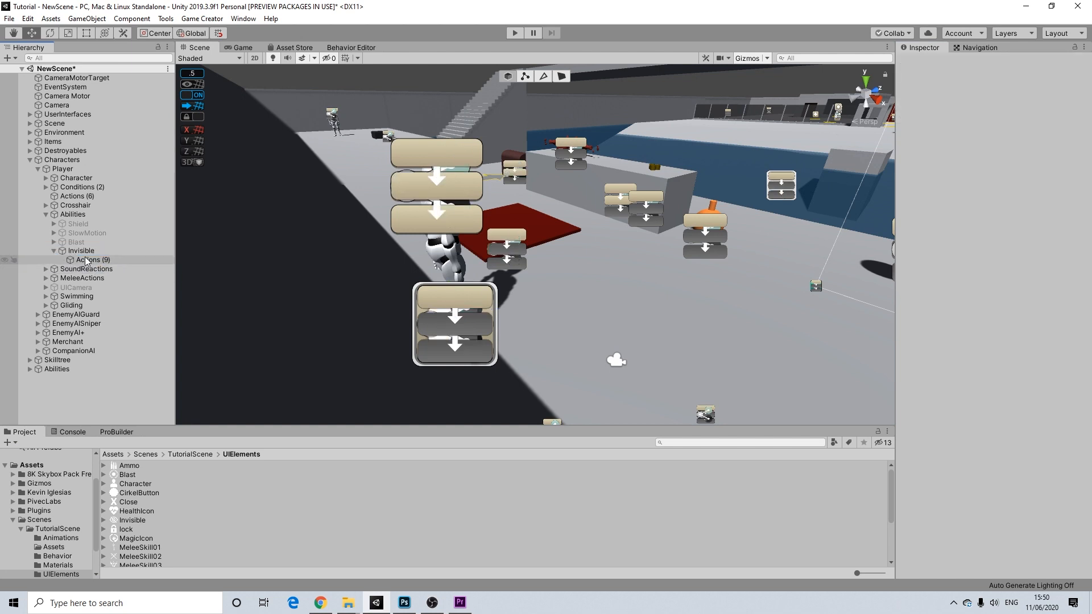
{"action": "left_click", "coordinate": [54, 232]}
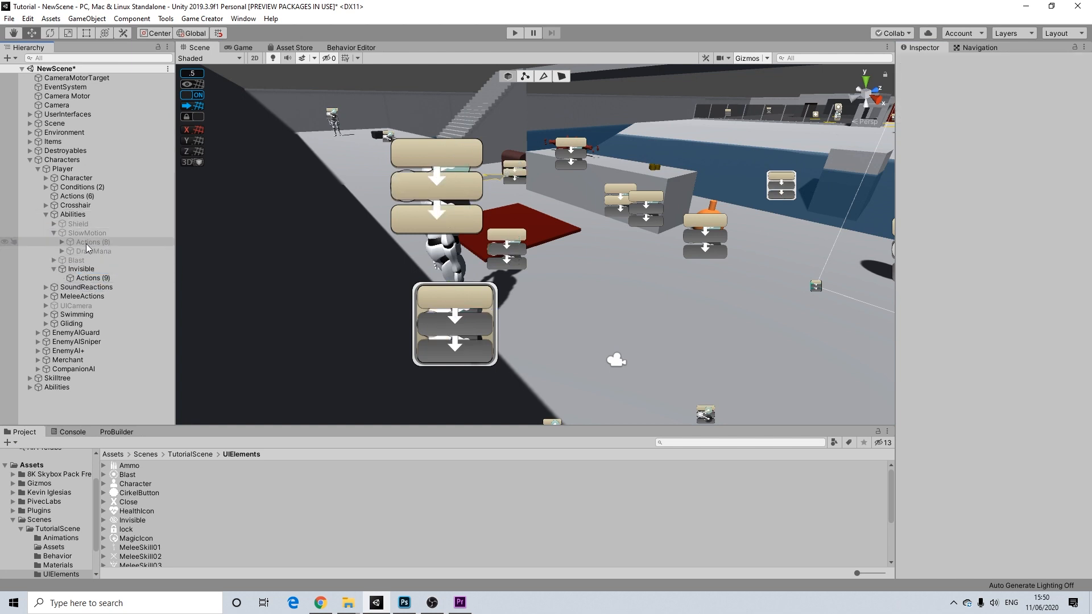
{"action": "left_click", "coordinate": [87, 251]}
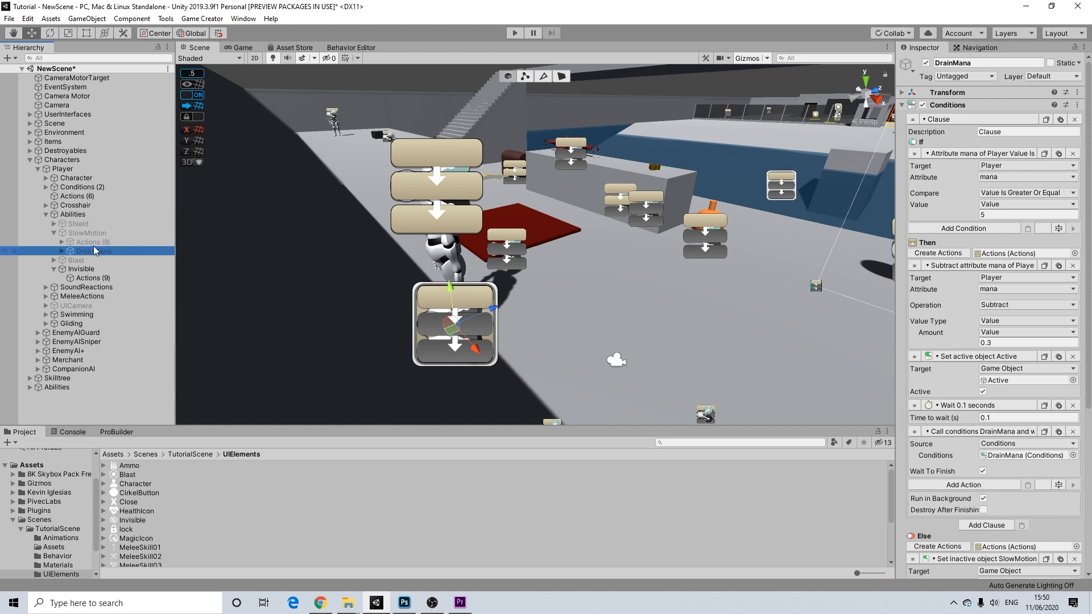
{"action": "left_click", "coordinate": [85, 269]}
{"action": "left_click", "coordinate": [90, 279]}
{"action": "key", "text": "ctrl+v"}
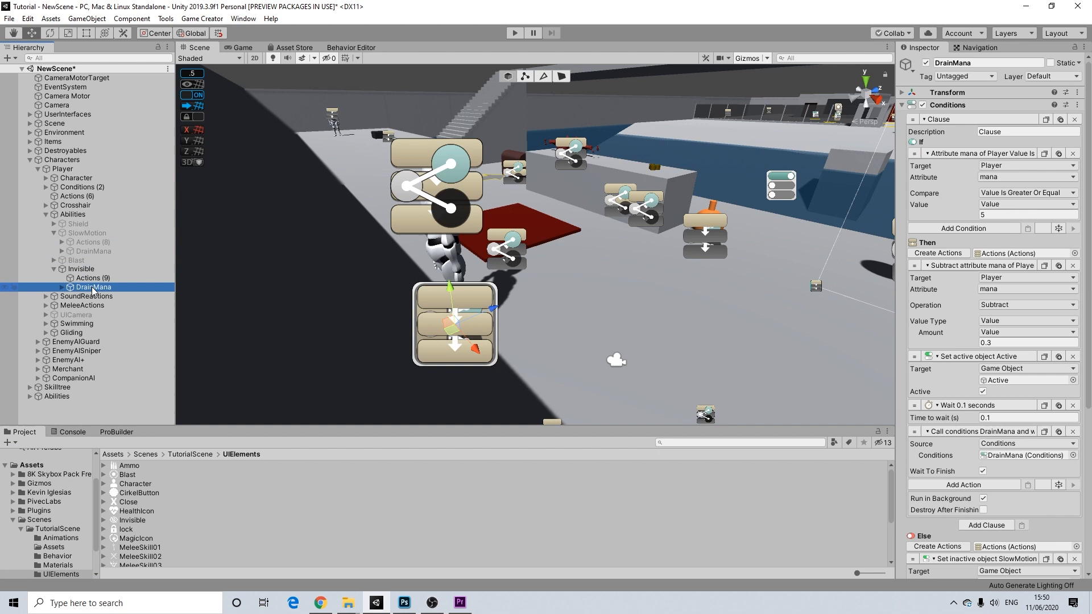
{"action": "scroll", "coordinate": [999, 261], "scroll_direction": "down", "scroll_amount": 5}
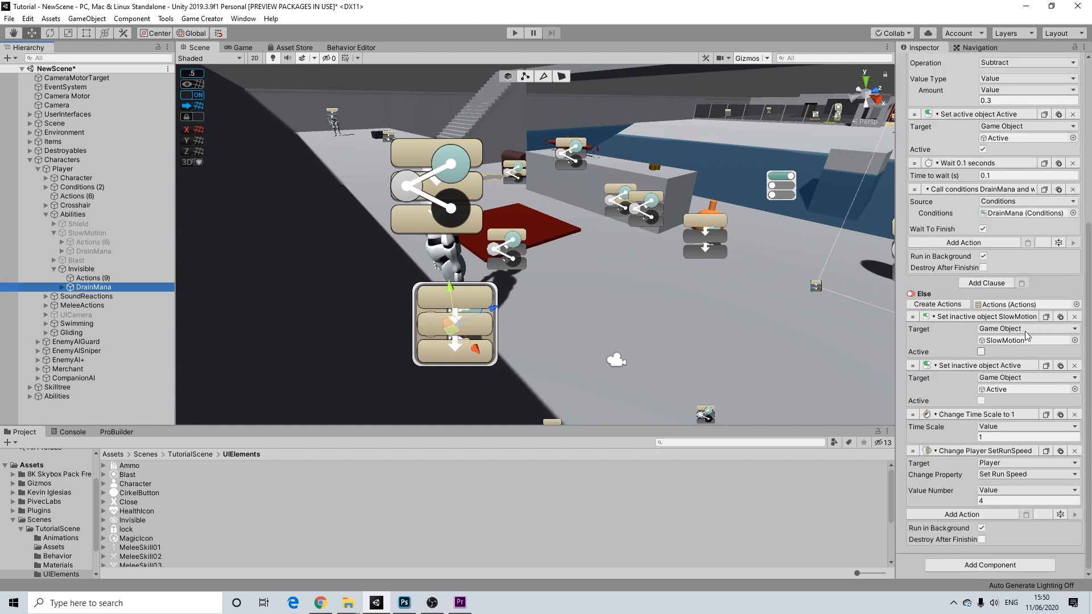
{"action": "scroll", "coordinate": [979, 319], "scroll_direction": "up", "scroll_amount": 5}
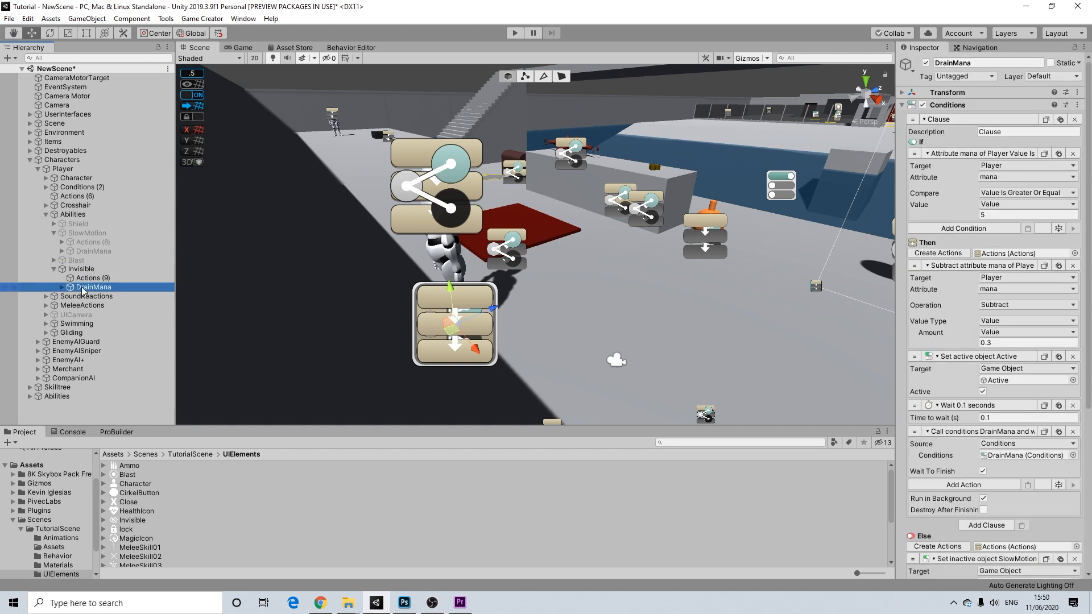
{"action": "left_click", "coordinate": [73, 269]}
{"action": "left_click_drag", "start_coordinate": [99, 290], "coordinate": [961, 189]}
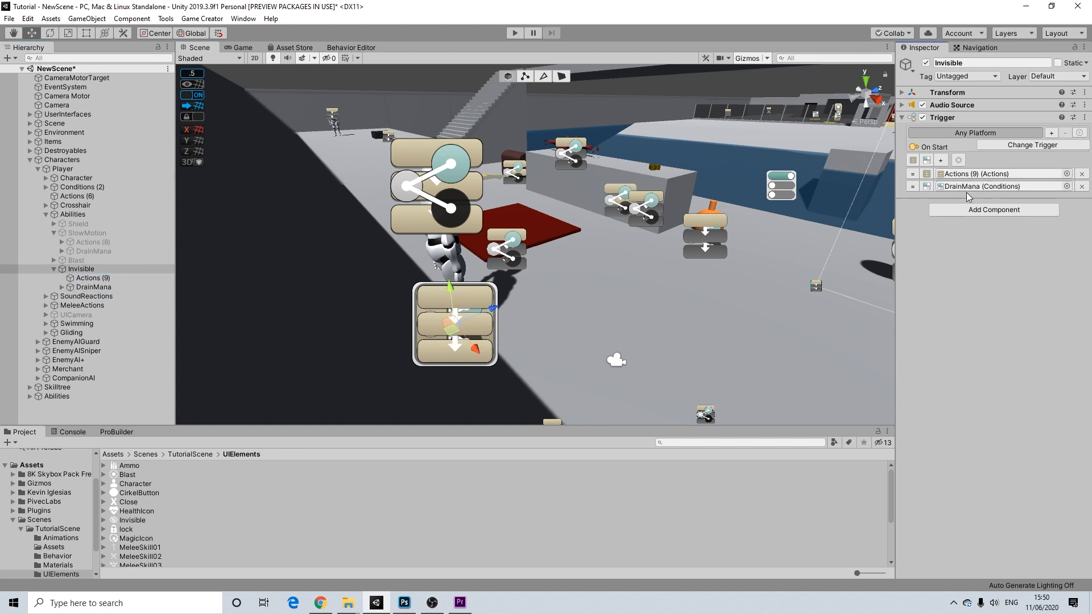
- Open Invisible's Actions (9) object and let its actions run in the background
{"action": "left_click", "coordinate": [974, 174]}
{"action": "left_click", "coordinate": [85, 278]}
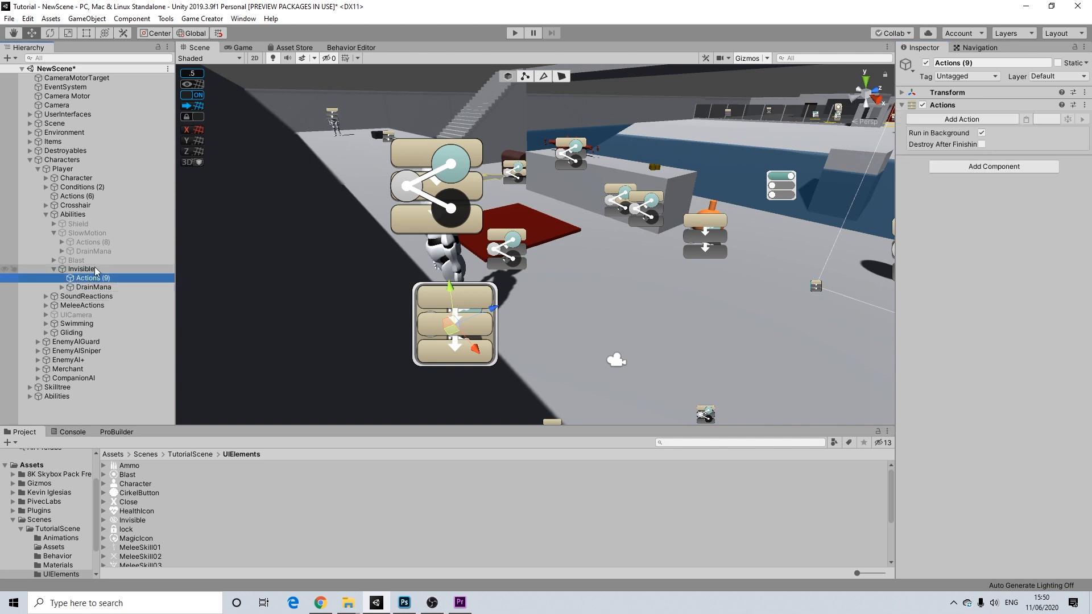
{"action": "left_click", "coordinate": [981, 133]}
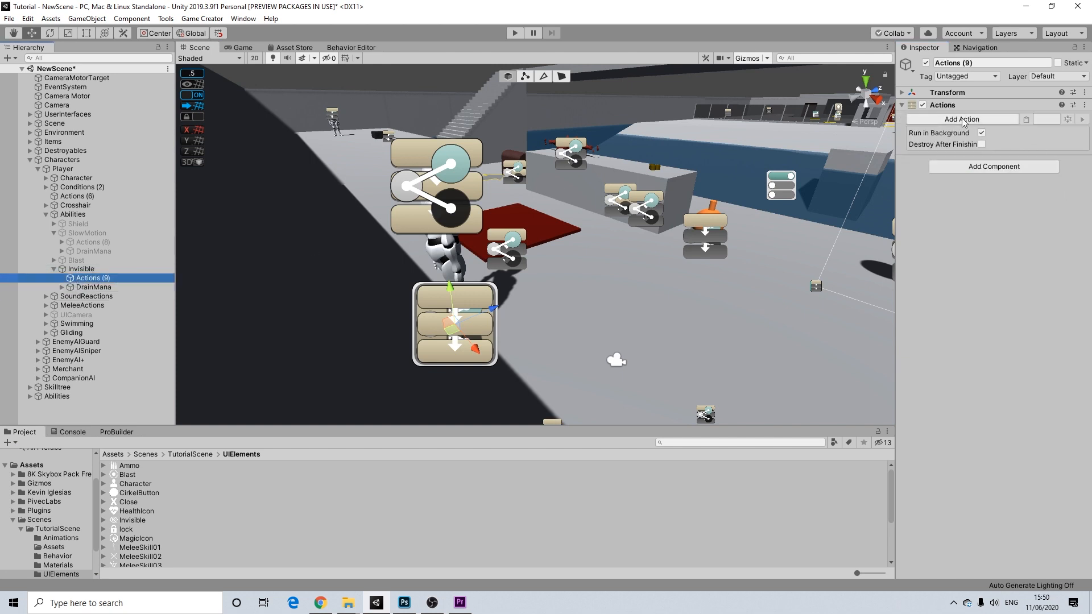
- Add a Change Material action to Actions (9), removing the Animate action added by mistake
{"action": "left_click", "coordinate": [962, 120]}
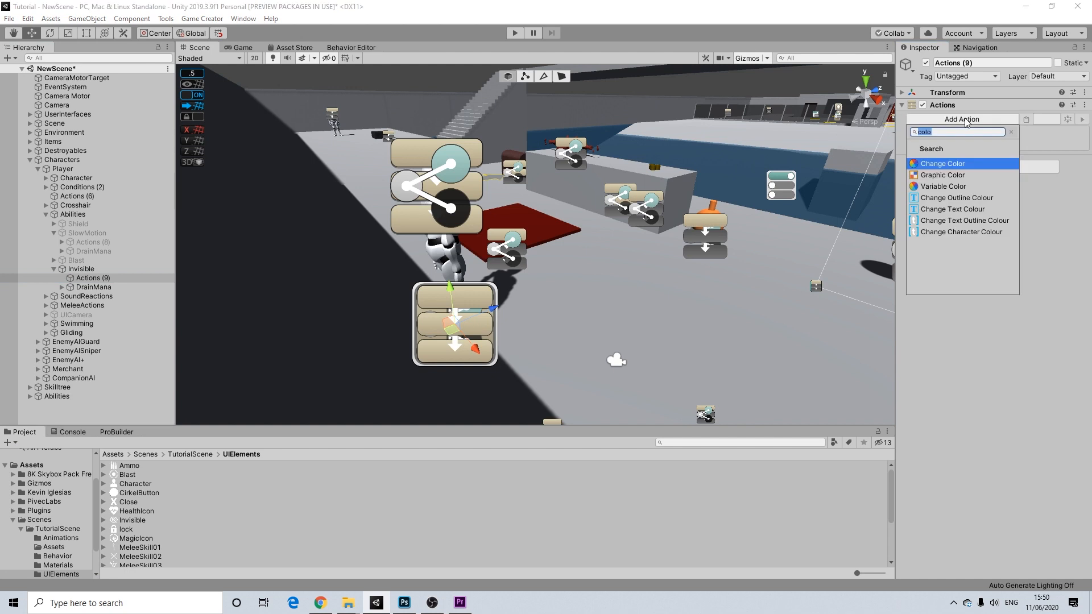
{"action": "type", "text": "amter"}
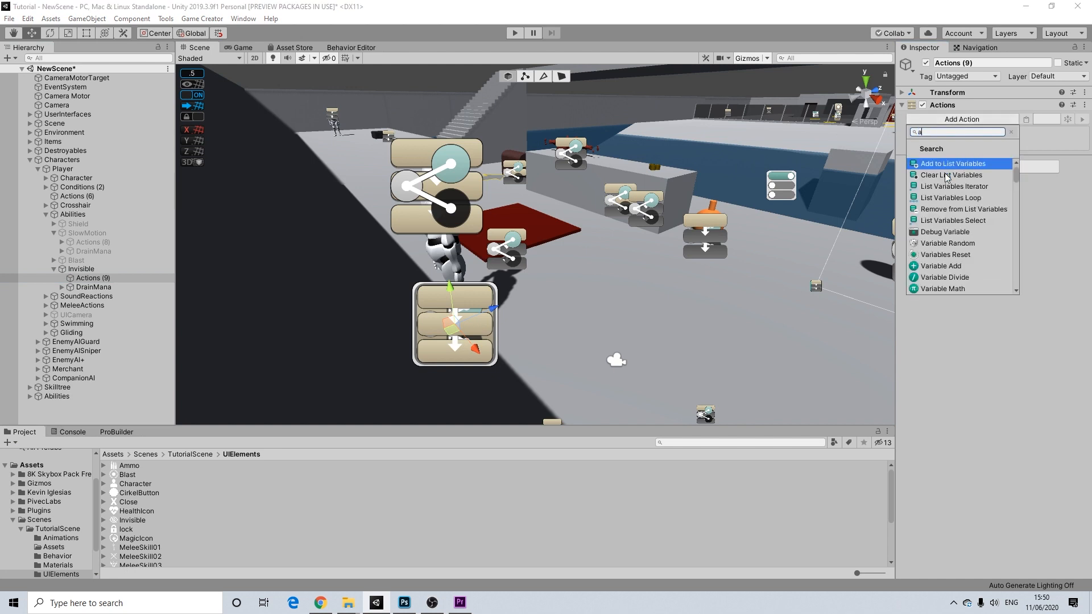
{"action": "key", "text": "BackSpace"}
{"action": "key", "text": "BackSpace"}
{"action": "key", "text": "BackSpace"}
{"action": "key", "text": "BackSpace"}
{"action": "key", "text": "BackSpace"}
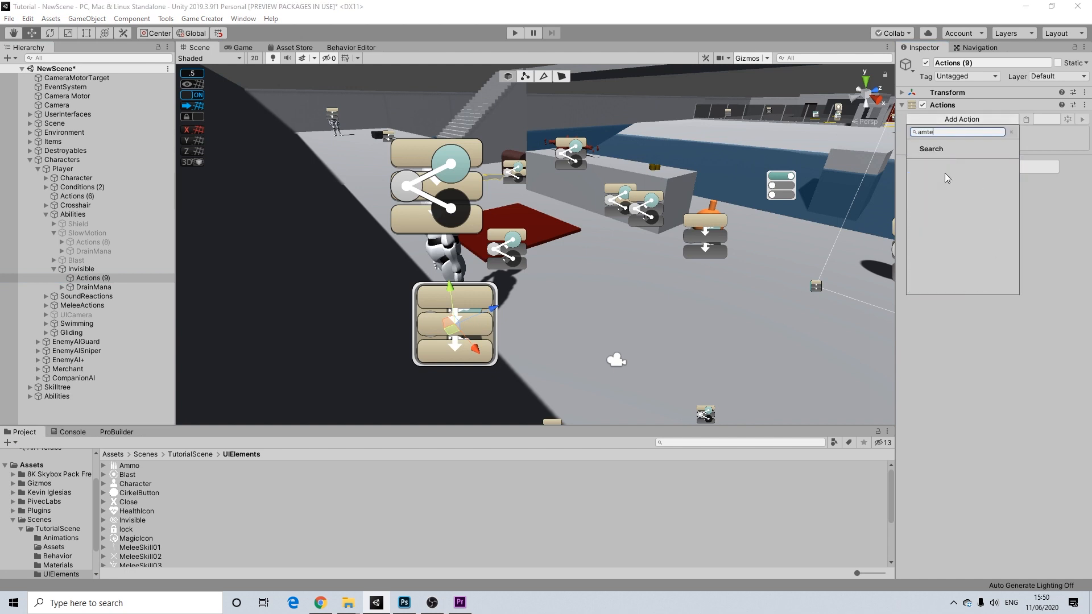
{"action": "type", "text": "mate"}
{"action": "key", "text": "Return"}
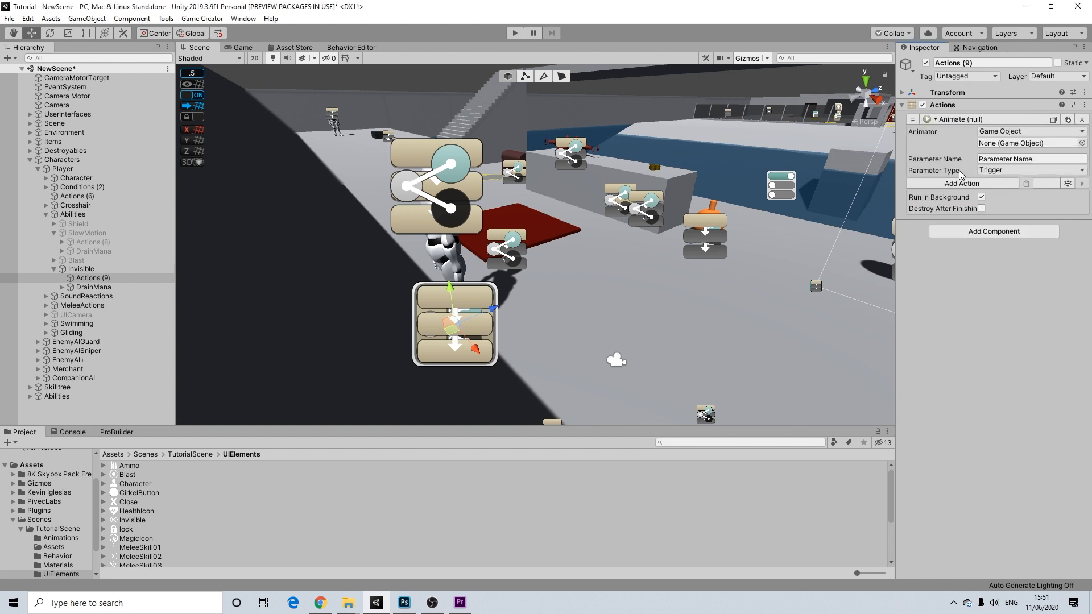
{"action": "left_click", "coordinate": [1081, 119]}
{"action": "left_click", "coordinate": [947, 121]}
{"action": "left_click", "coordinate": [948, 175]}
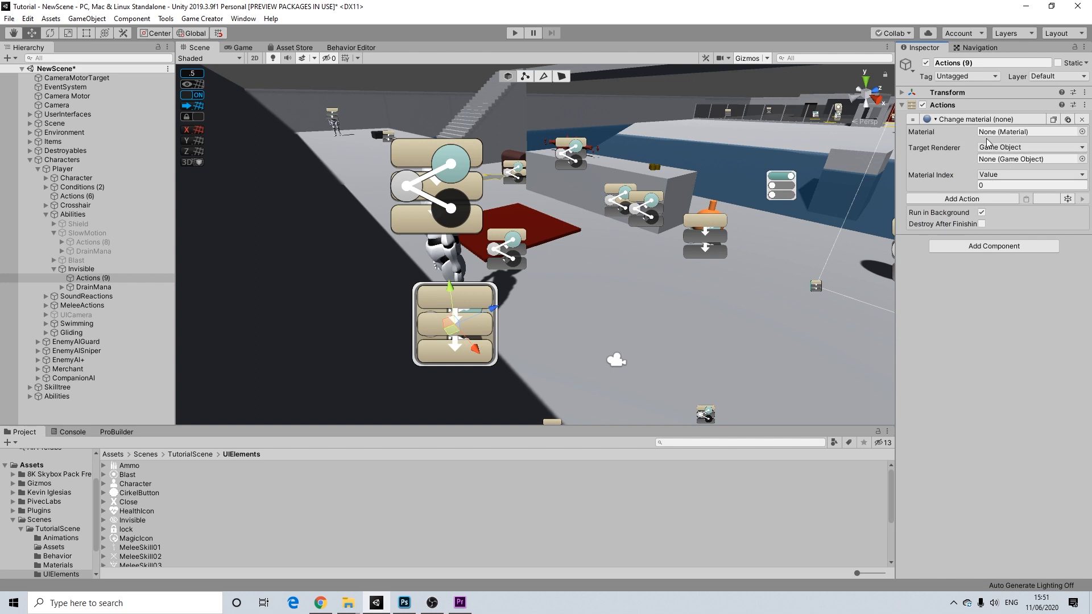
- In TutorialScene > Materials, confirm the Invisible material is Transparent and check its Albedo colour
{"action": "left_click", "coordinate": [191, 454]}
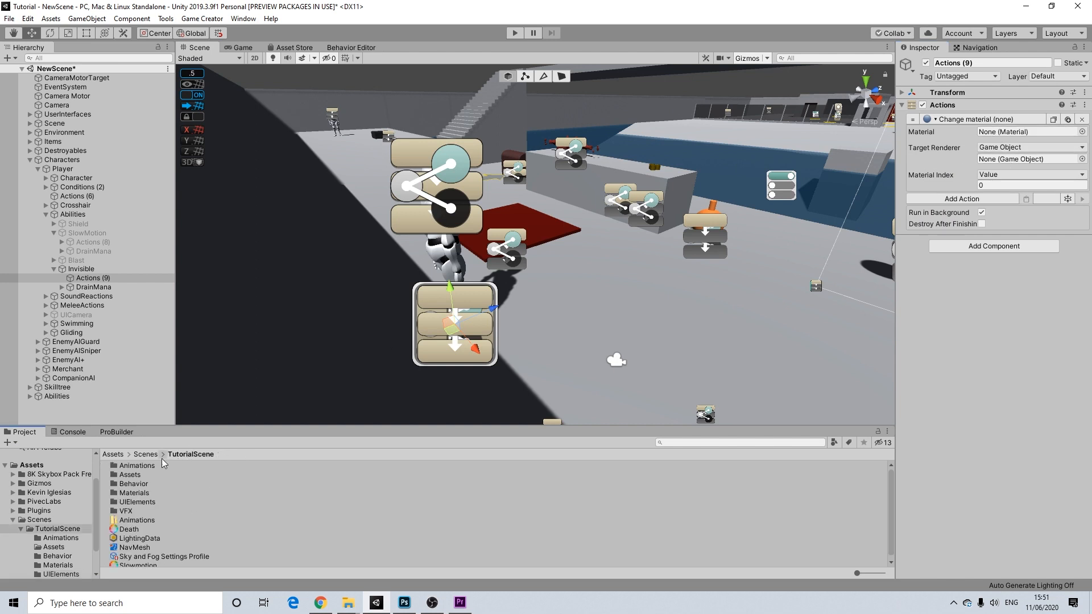
{"action": "double_click", "coordinate": [135, 494]}
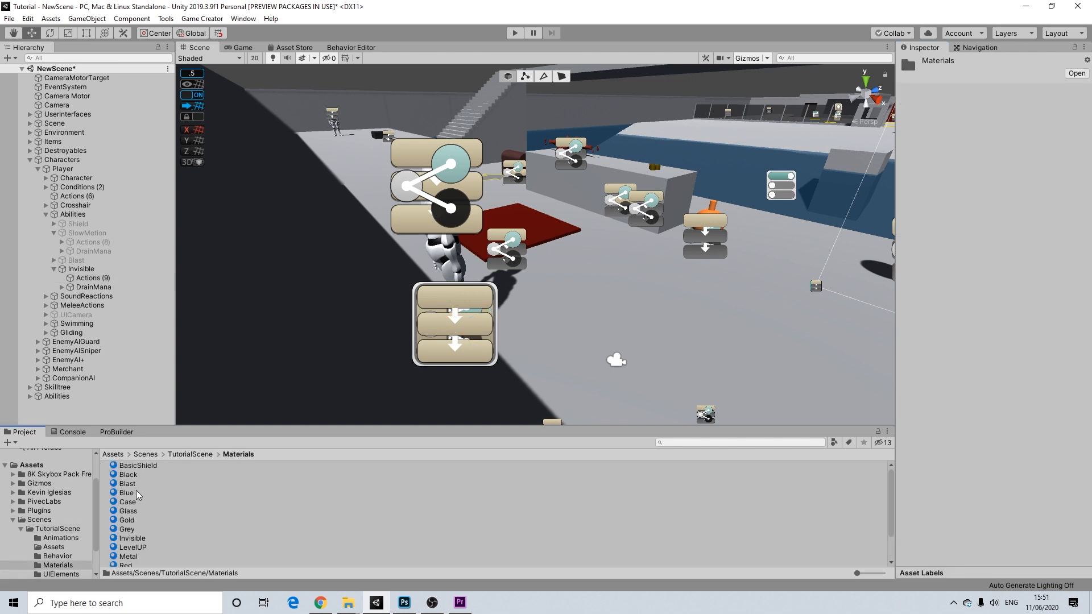
{"action": "scroll", "coordinate": [134, 520], "scroll_direction": "down", "scroll_amount": 1}
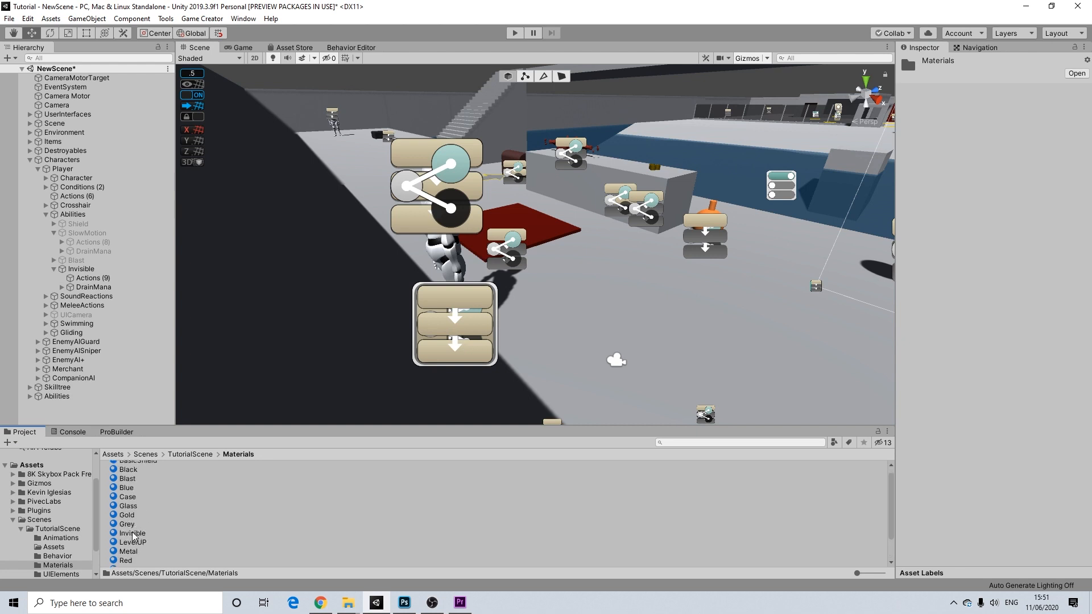
{"action": "left_click", "coordinate": [132, 534]}
{"action": "left_click", "coordinate": [1003, 93]}
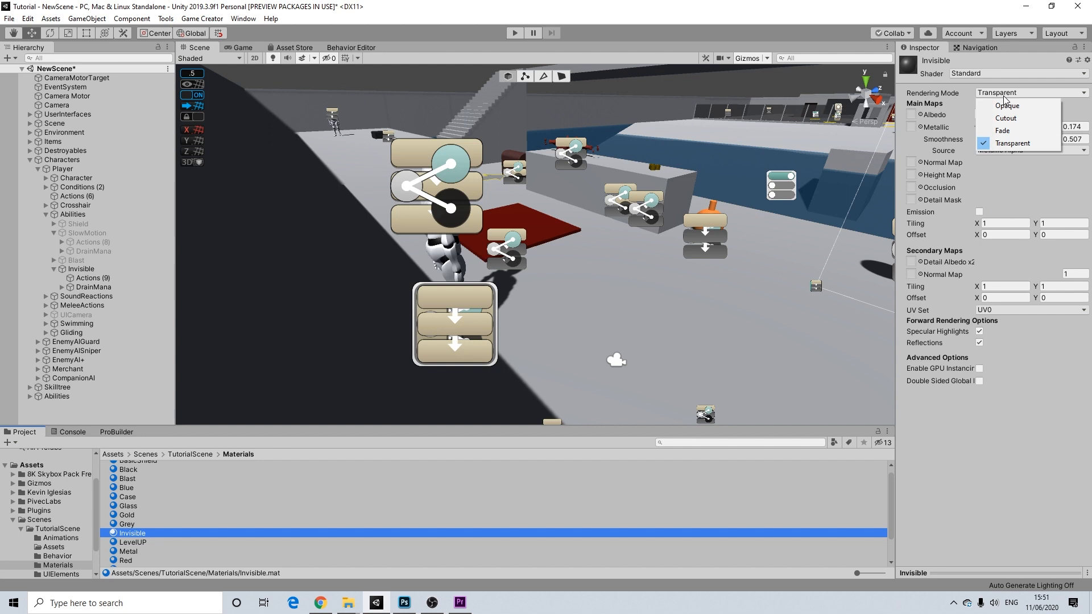
{"action": "left_click", "coordinate": [1001, 143]}
{"action": "left_click", "coordinate": [983, 115]}
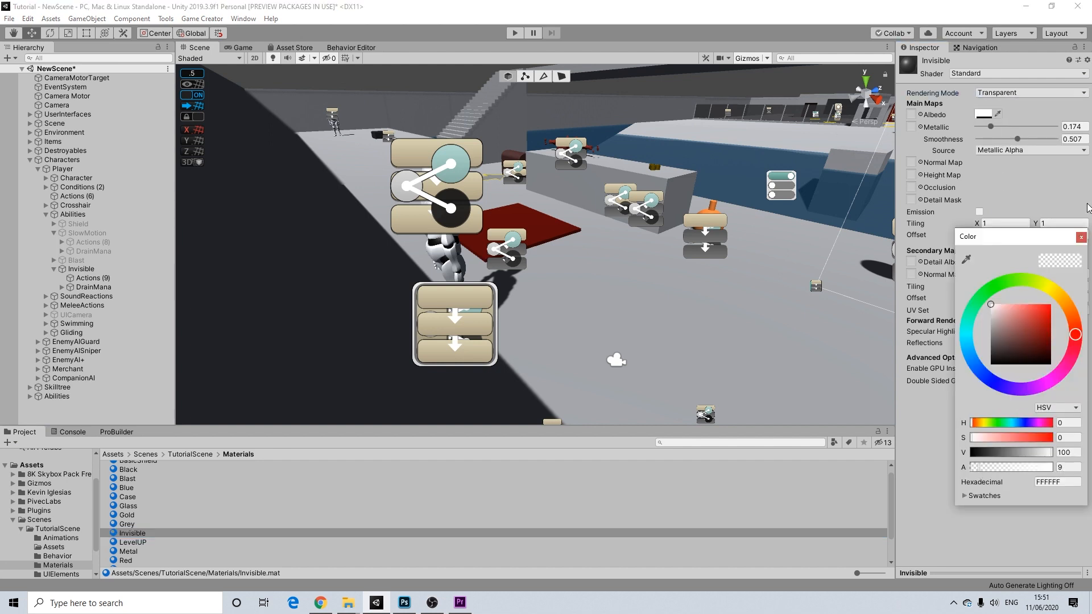
{"action": "left_click", "coordinate": [1080, 237]}
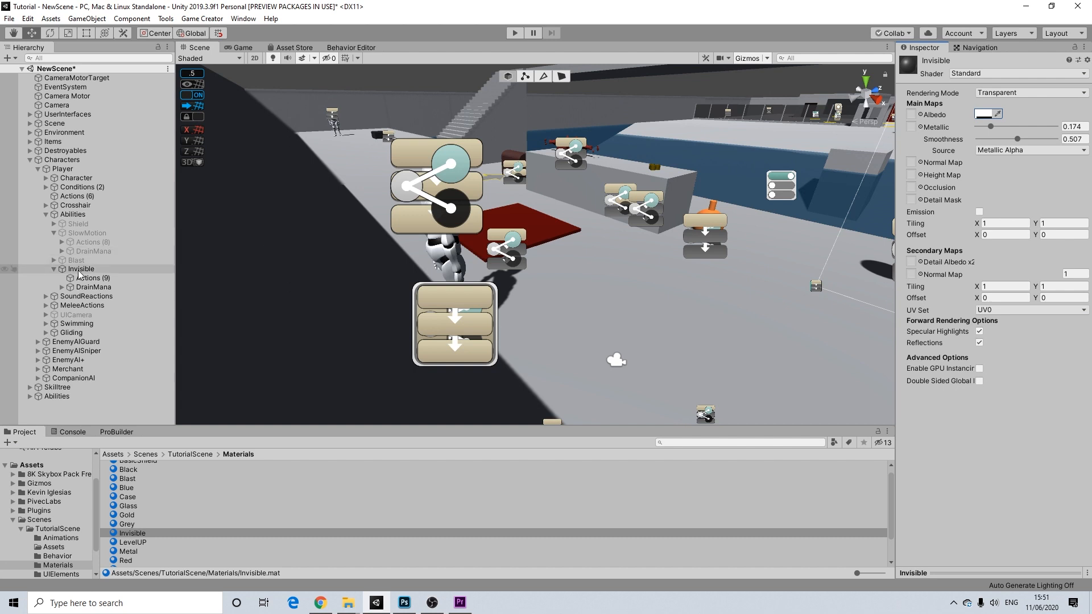
{"action": "left_click", "coordinate": [85, 214]}
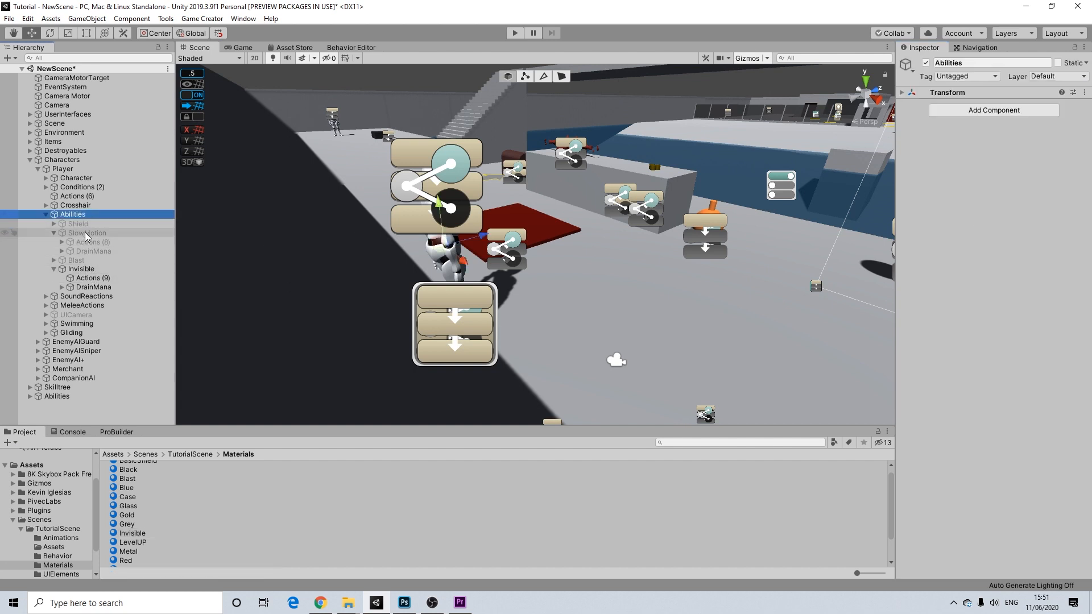
- Set two Change Material actions to the Invisible material, targeting the Body and Joints renderers
{"action": "left_click", "coordinate": [81, 269]}
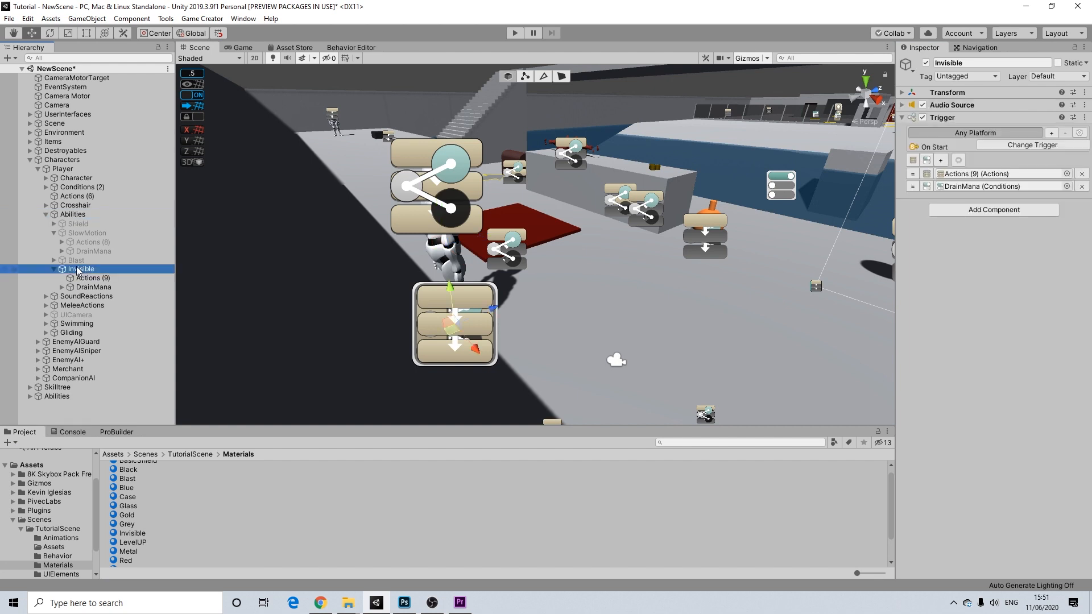
{"action": "left_click", "coordinate": [91, 277]}
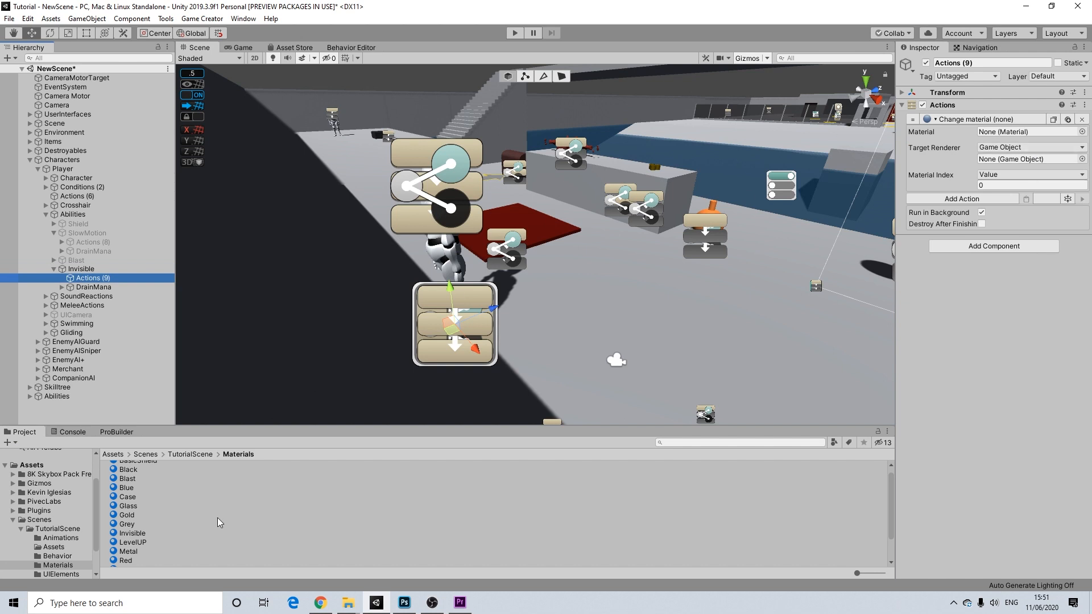
{"action": "left_click_drag", "start_coordinate": [140, 535], "coordinate": [1017, 132]}
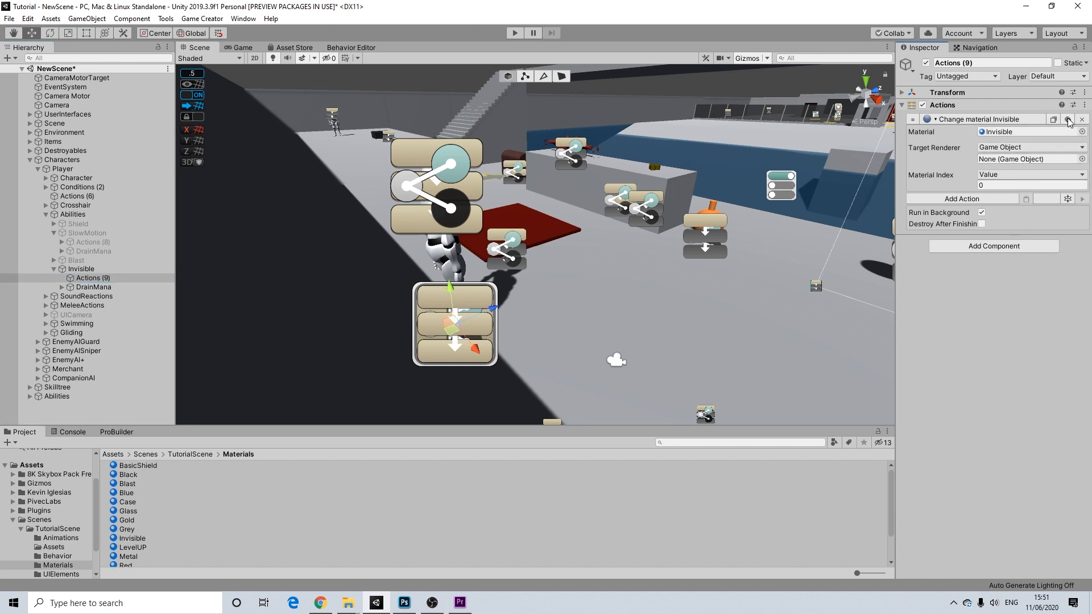
{"action": "left_click", "coordinate": [1068, 119]}
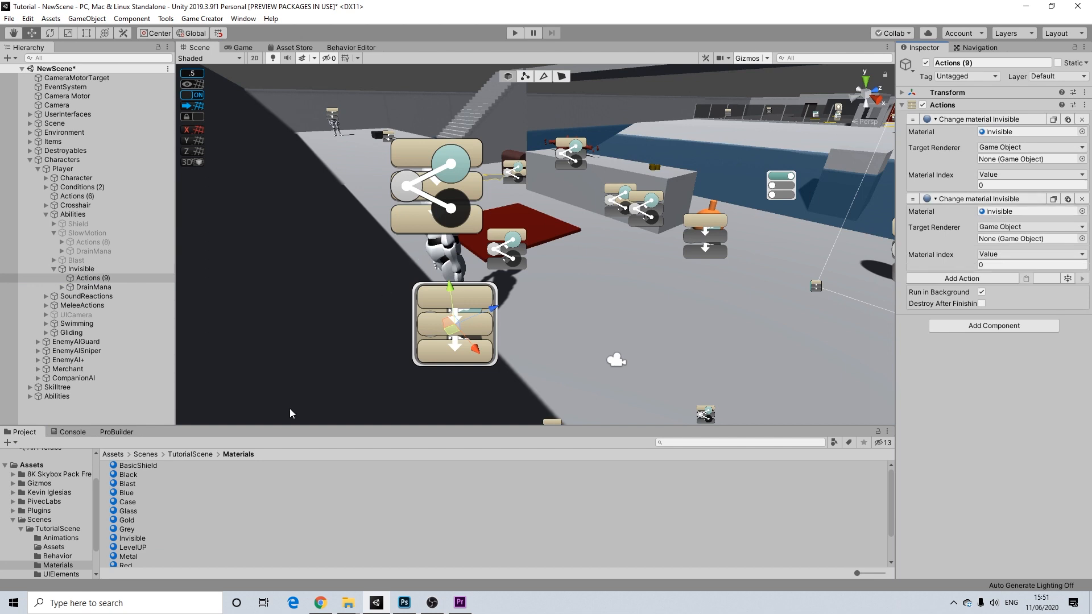
{"action": "scroll", "coordinate": [135, 513], "scroll_direction": "down", "scroll_amount": 2}
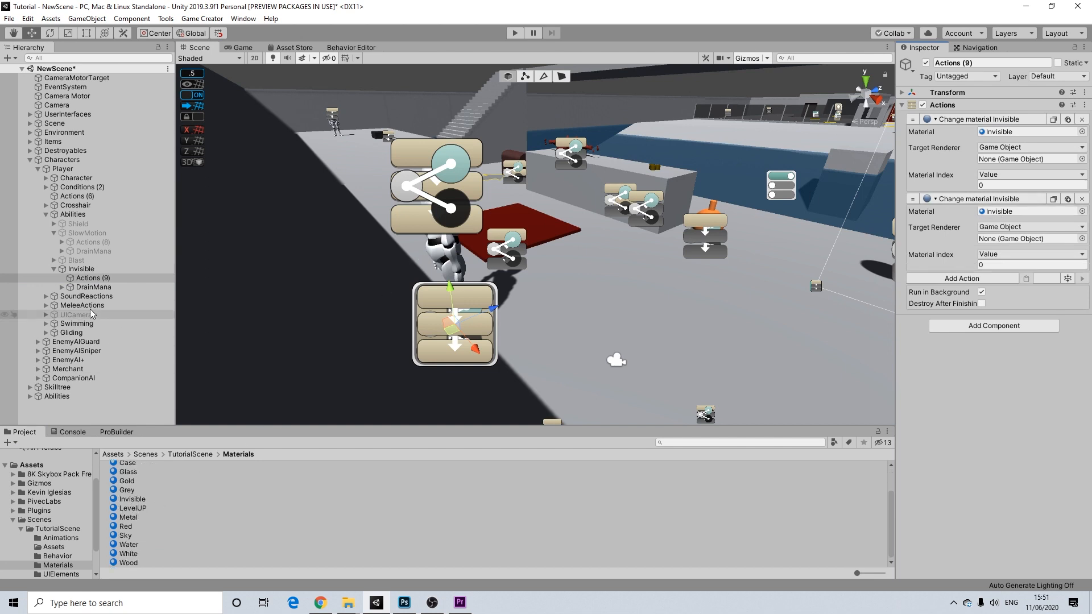
{"action": "left_click", "coordinate": [46, 178]}
{"action": "left_click_drag", "start_coordinate": [76, 195], "coordinate": [1005, 160]}
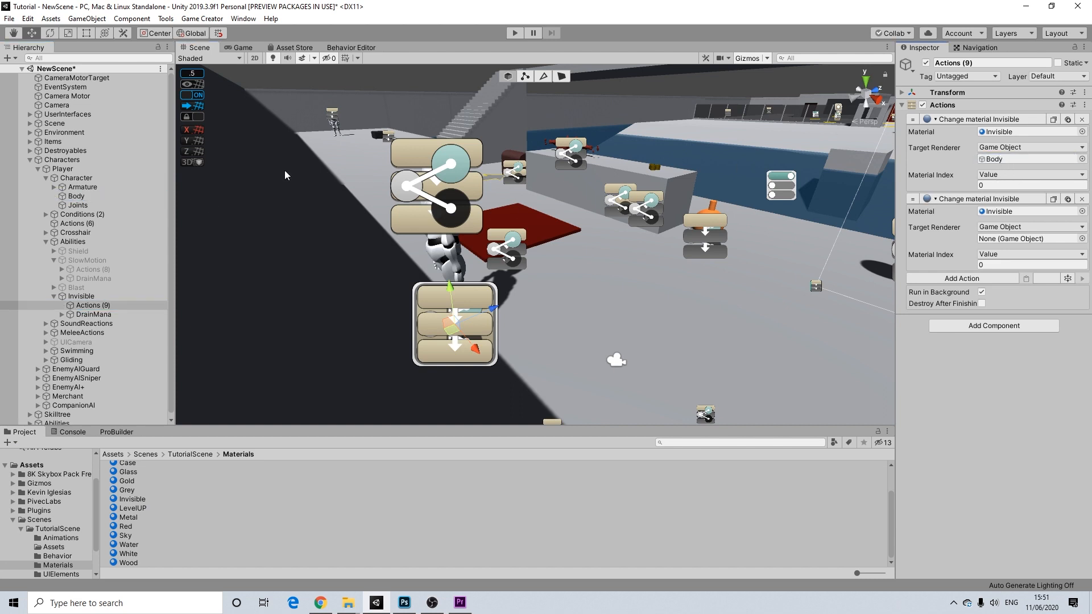
{"action": "left_click_drag", "start_coordinate": [1011, 202], "coordinate": [1002, 239]}
{"action": "left_click", "coordinate": [77, 298]}
- Create a Capsule under Invisible and raise it up around the player
{"action": "right_click", "coordinate": [87, 298]}
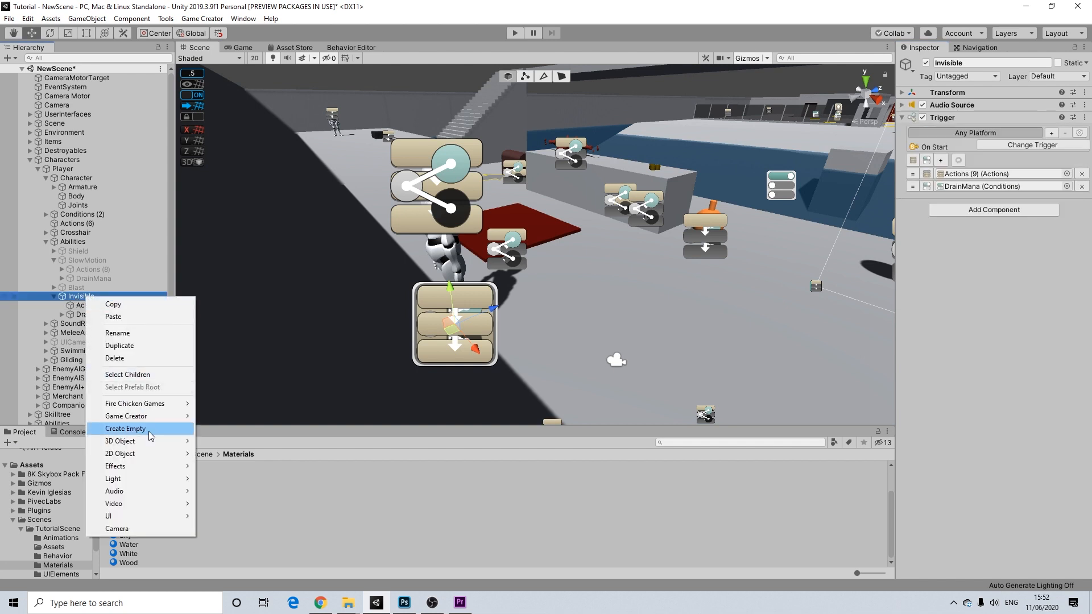
{"action": "mouse_move", "coordinate": [151, 441]}
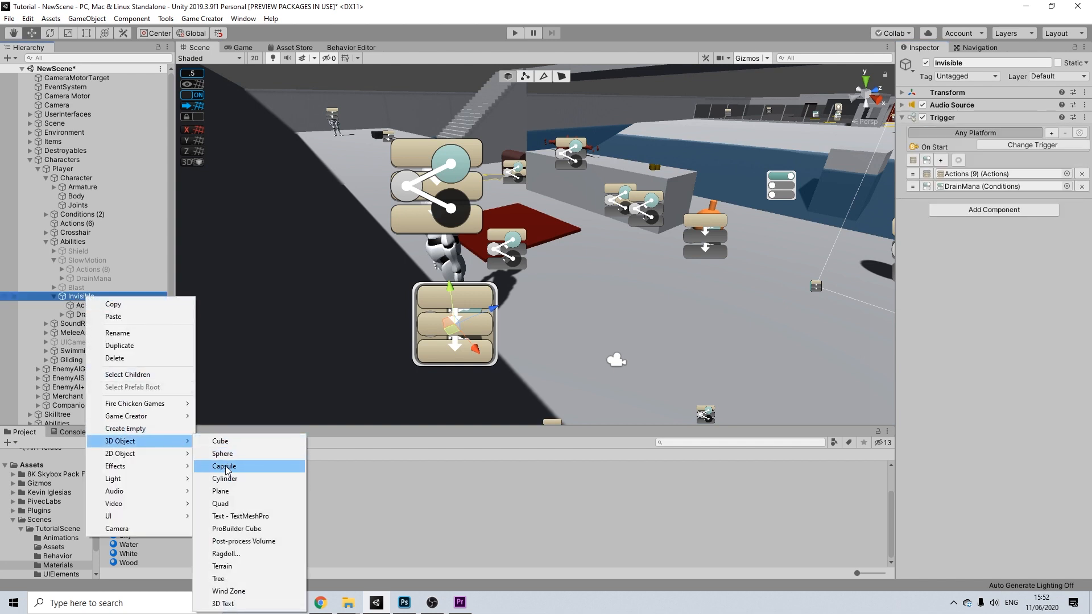
{"action": "left_click", "coordinate": [226, 468]}
{"action": "left_click_drag", "start_coordinate": [450, 288], "coordinate": [469, 221]}
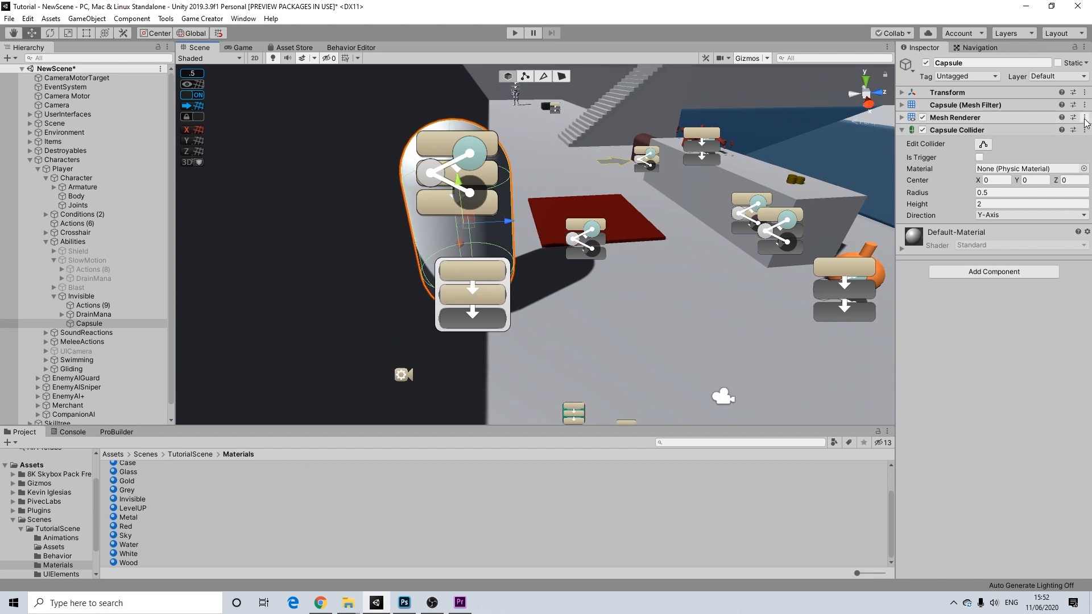
- Remove the capsule's Mesh Renderer and Mesh Filter, keeping only its Capsule Collider
{"action": "left_click", "coordinate": [1084, 119]}
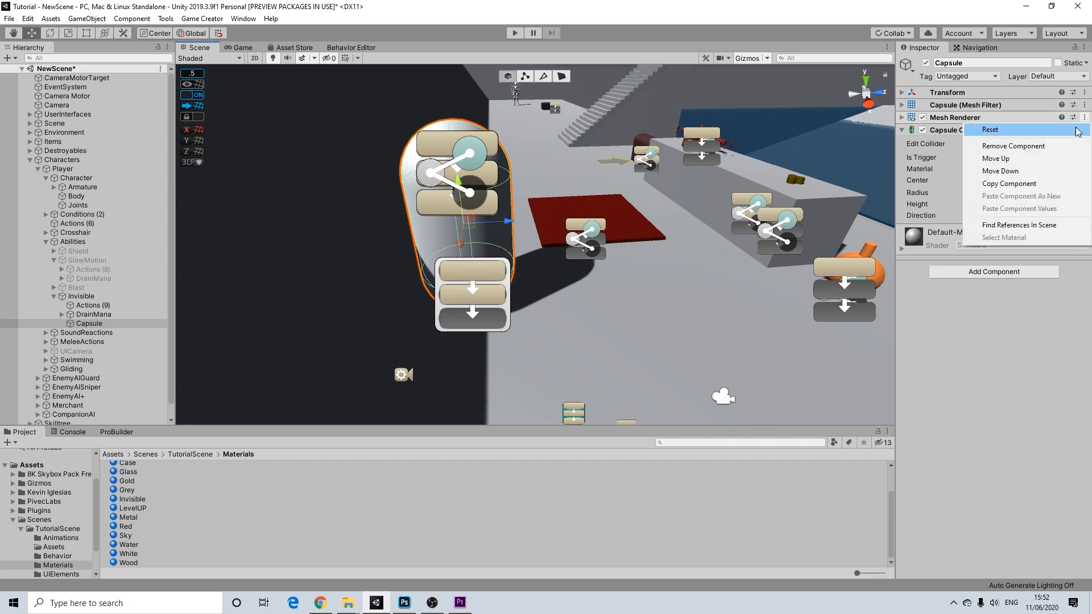
{"action": "left_click", "coordinate": [1039, 147]}
{"action": "left_click", "coordinate": [1084, 104]}
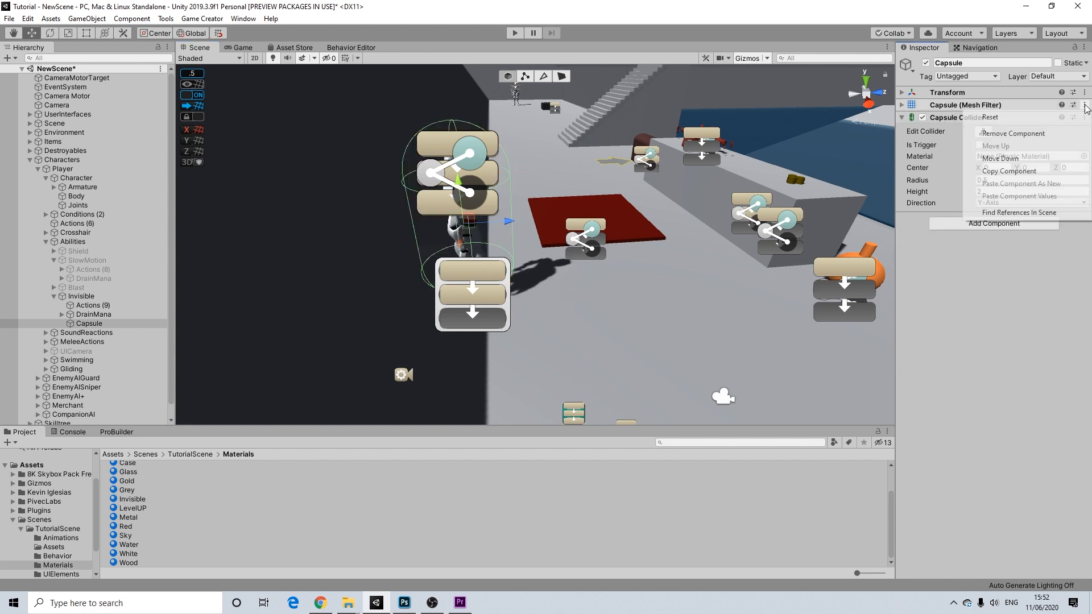
{"action": "left_click", "coordinate": [1044, 134]}
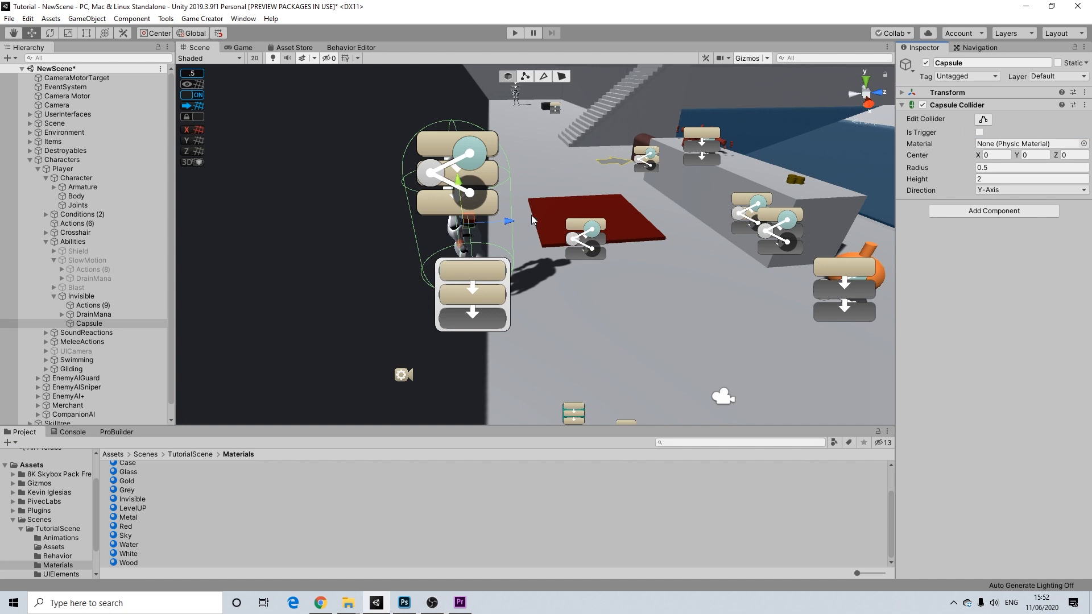
{"action": "left_click_drag", "start_coordinate": [588, 207], "coordinate": [589, 173], "text": "alt"}
{"action": "scroll", "coordinate": [384, 228], "scroll_direction": "up", "scroll_amount": 4}
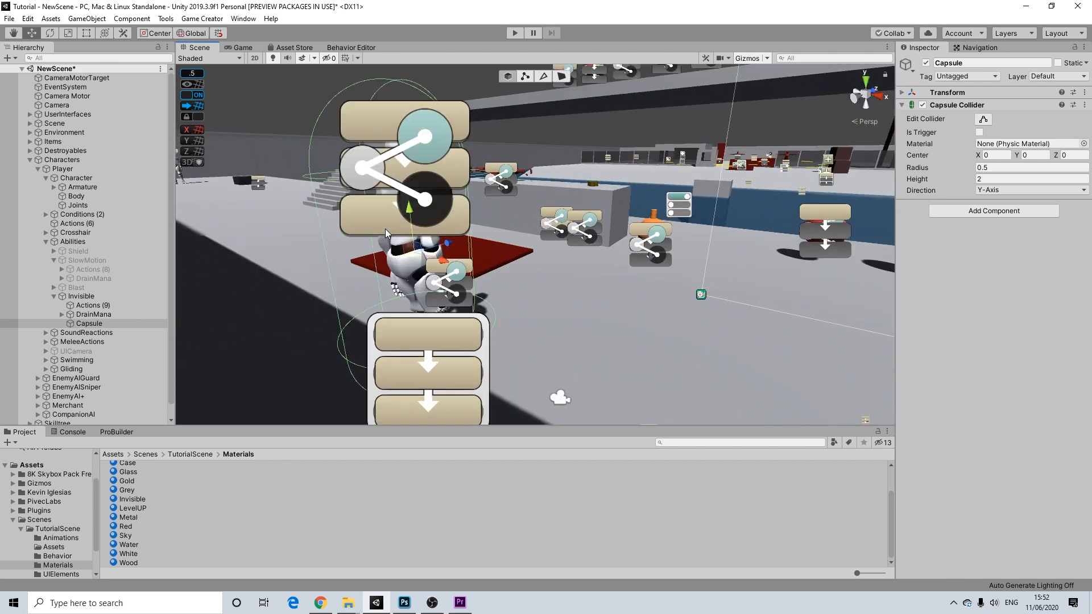
{"action": "scroll", "coordinate": [387, 228], "scroll_direction": "up", "scroll_amount": 3}
{"action": "scroll", "coordinate": [397, 229], "scroll_direction": "down", "scroll_amount": 6}
{"action": "left_click_drag", "start_coordinate": [705, 171], "coordinate": [527, 137], "text": "alt"}
{"action": "left_click_drag", "start_coordinate": [469, 226], "coordinate": [556, 81], "text": "alt"}
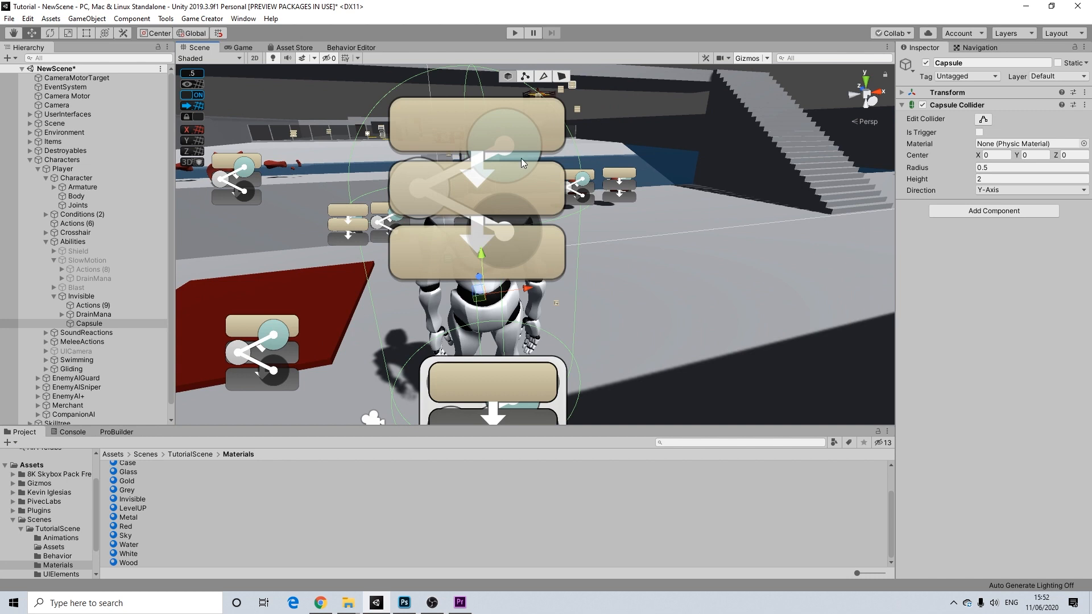
{"action": "left_click_drag", "start_coordinate": [613, 209], "coordinate": [549, 215], "text": "alt"}
{"action": "left_click_drag", "start_coordinate": [452, 221], "coordinate": [316, 237], "text": "alt"}
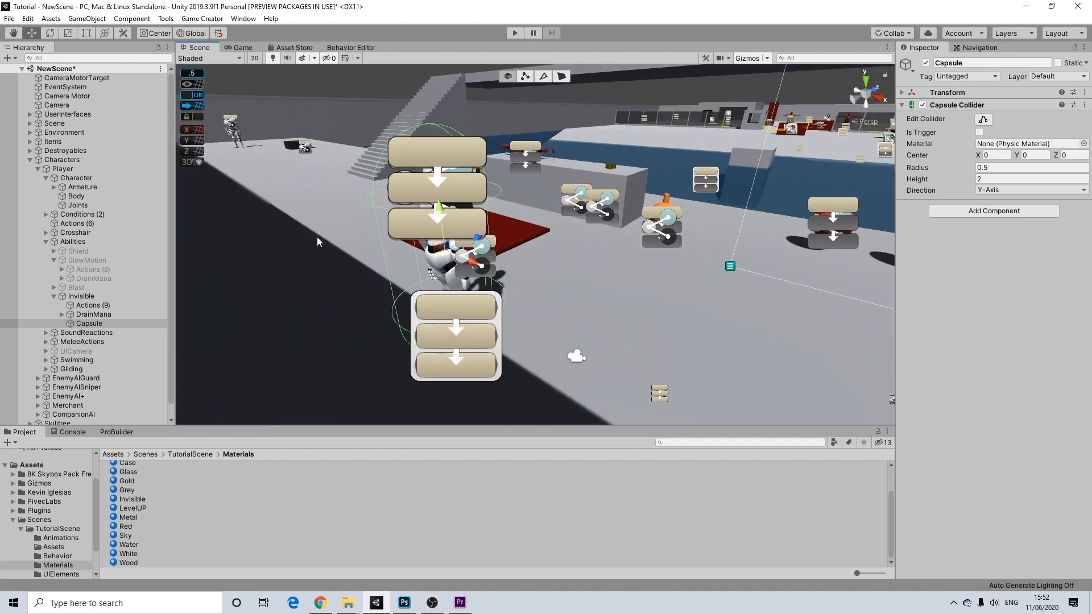
{"action": "middle_click_drag", "start_coordinate": [348, 228], "coordinate": [344, 229]}
{"action": "left_click_drag", "start_coordinate": [346, 229], "coordinate": [353, 201], "text": "alt"}
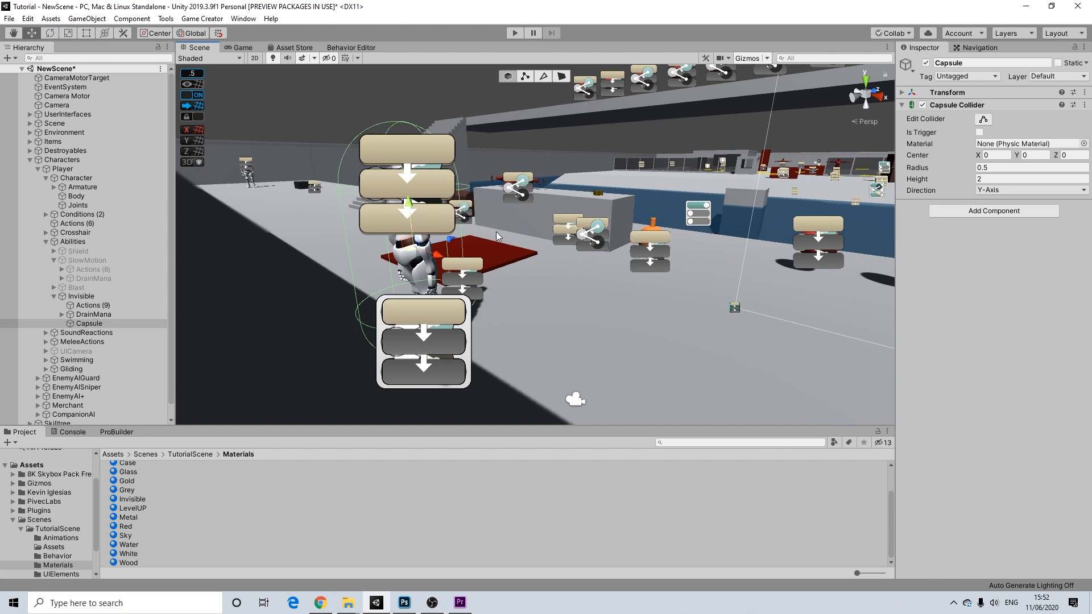
{"action": "middle_click_drag", "start_coordinate": [561, 212], "coordinate": [535, 214]}
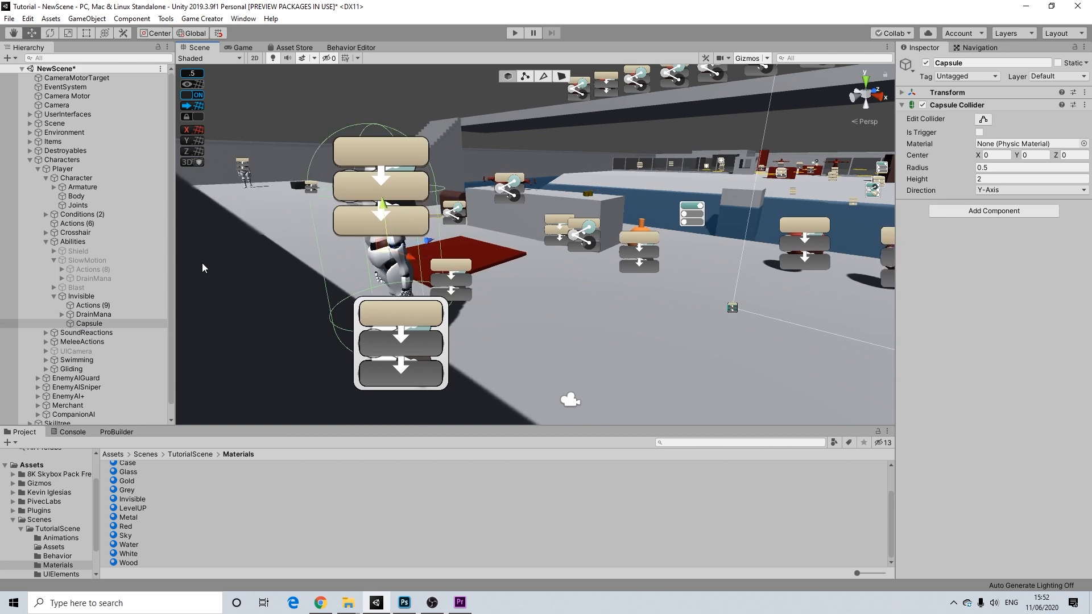
- After briefly toggling Invisible and checking its children, switch its trigger event to On Enable
{"action": "left_click", "coordinate": [84, 296]}
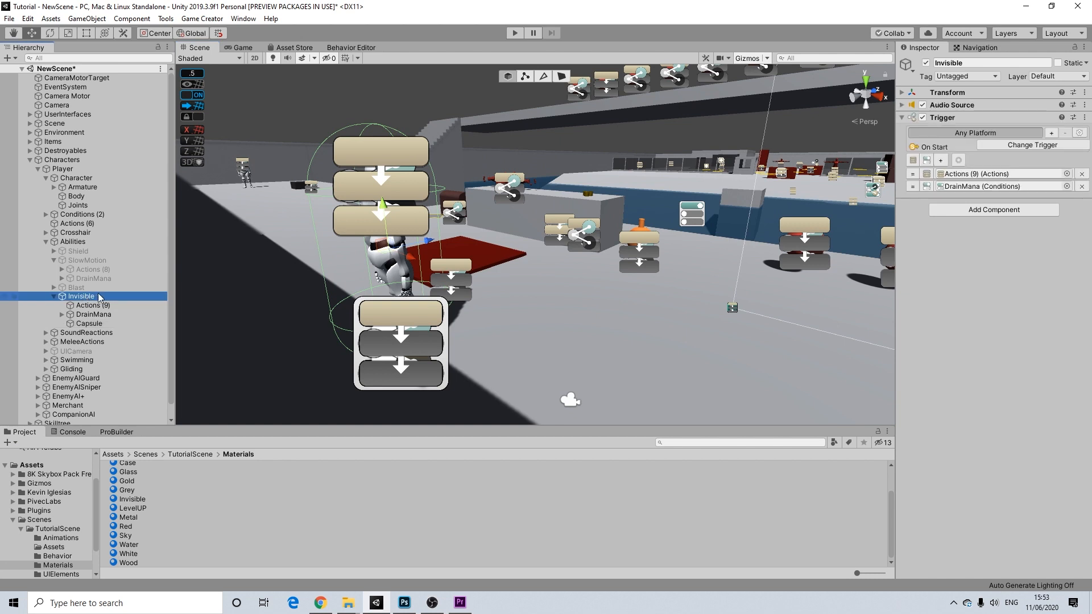
{"action": "left_click", "coordinate": [926, 64]}
{"action": "left_click", "coordinate": [925, 63]}
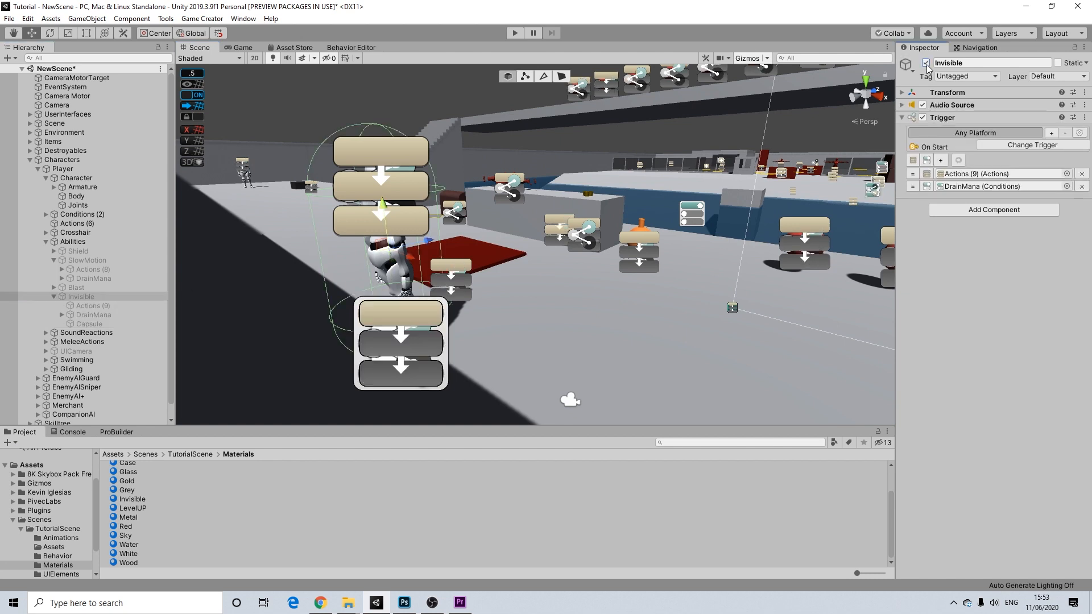
{"action": "left_click", "coordinate": [102, 323]}
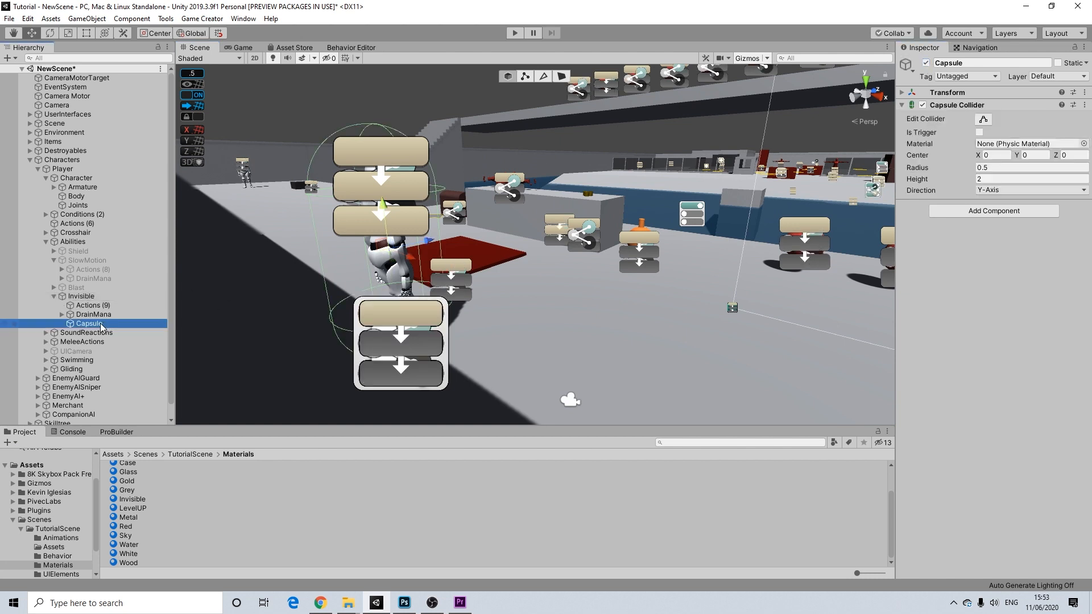
{"action": "left_click", "coordinate": [91, 314]}
{"action": "left_click", "coordinate": [87, 297]}
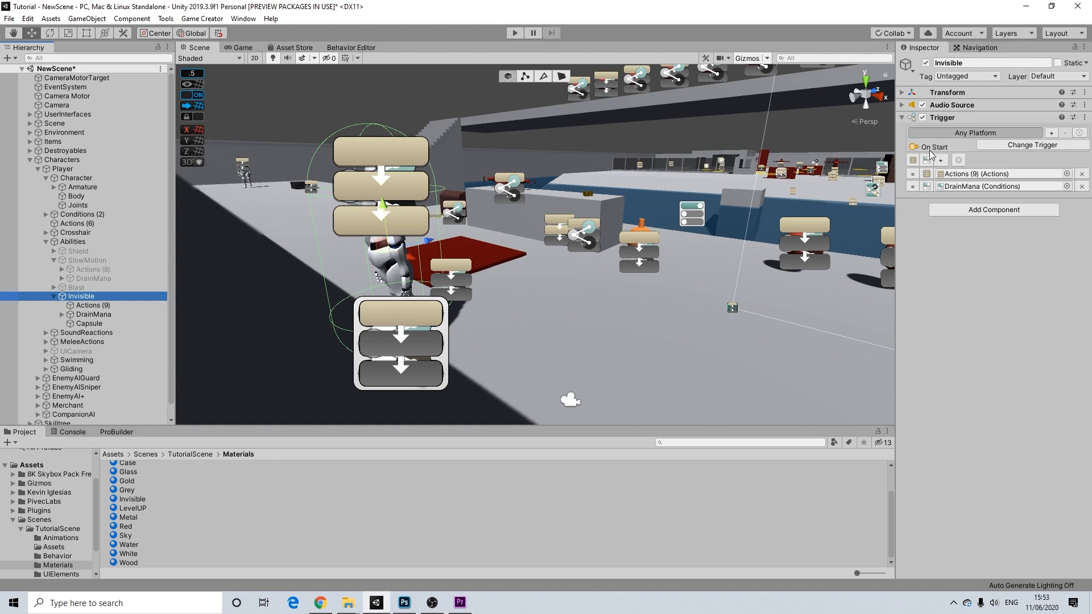
{"action": "left_click", "coordinate": [988, 147]}
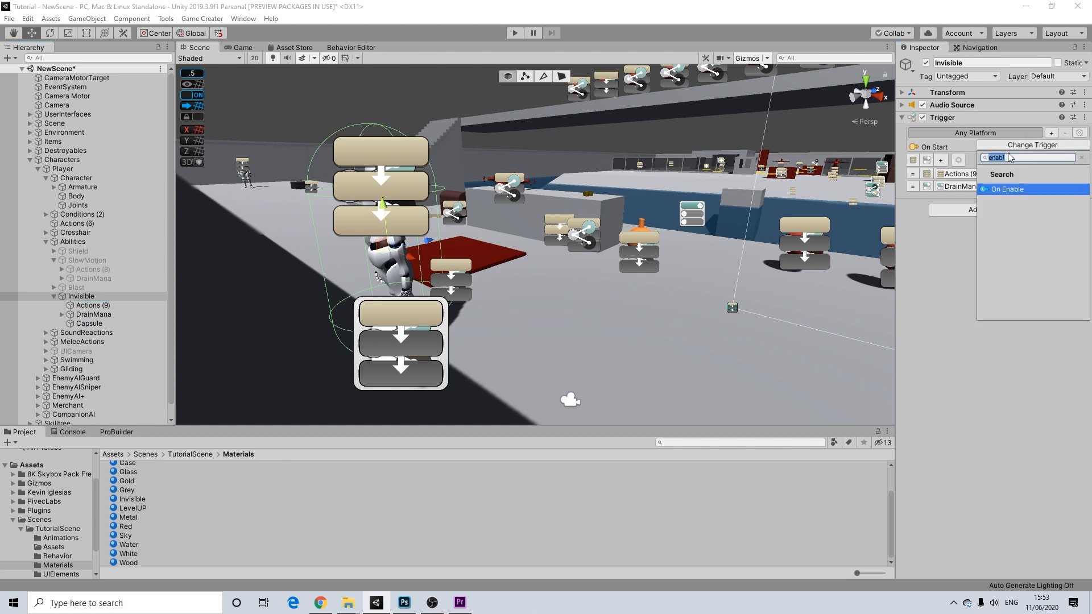
{"action": "left_click", "coordinate": [1017, 192]}
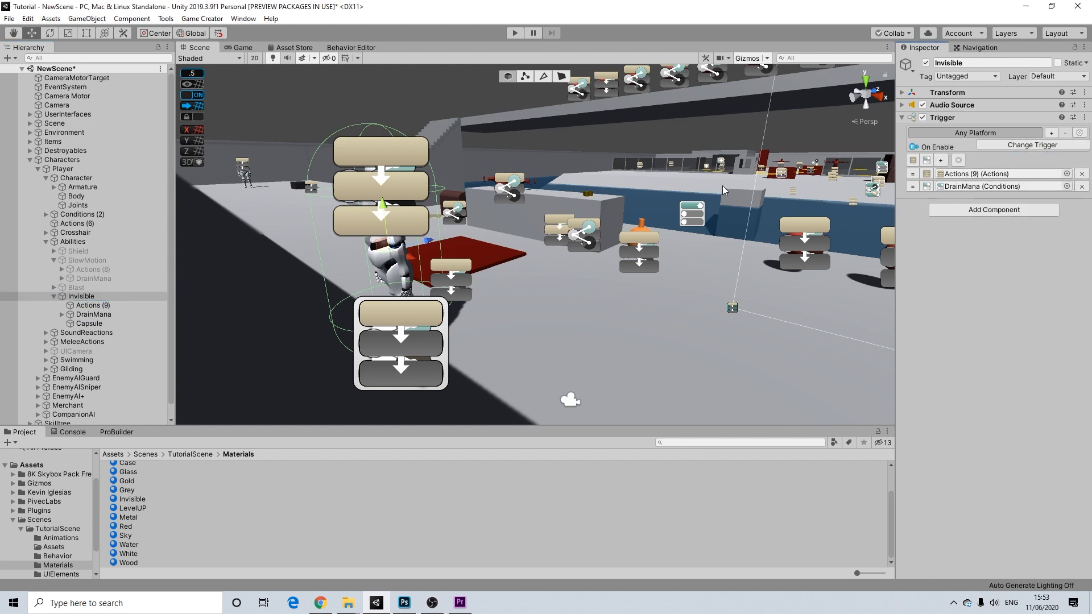
- Review DrainMana's actions, locating the Active, DrainMana and SlowMotion objects they reference
{"action": "left_click", "coordinate": [86, 315]}
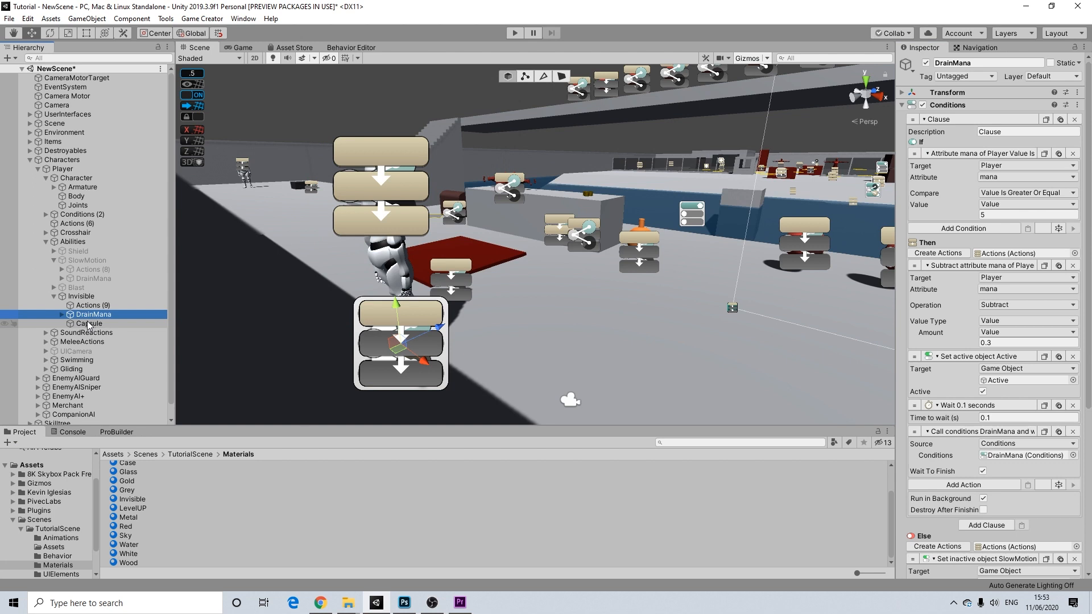
{"action": "left_click", "coordinate": [88, 323]}
{"action": "key", "text": "Up"}
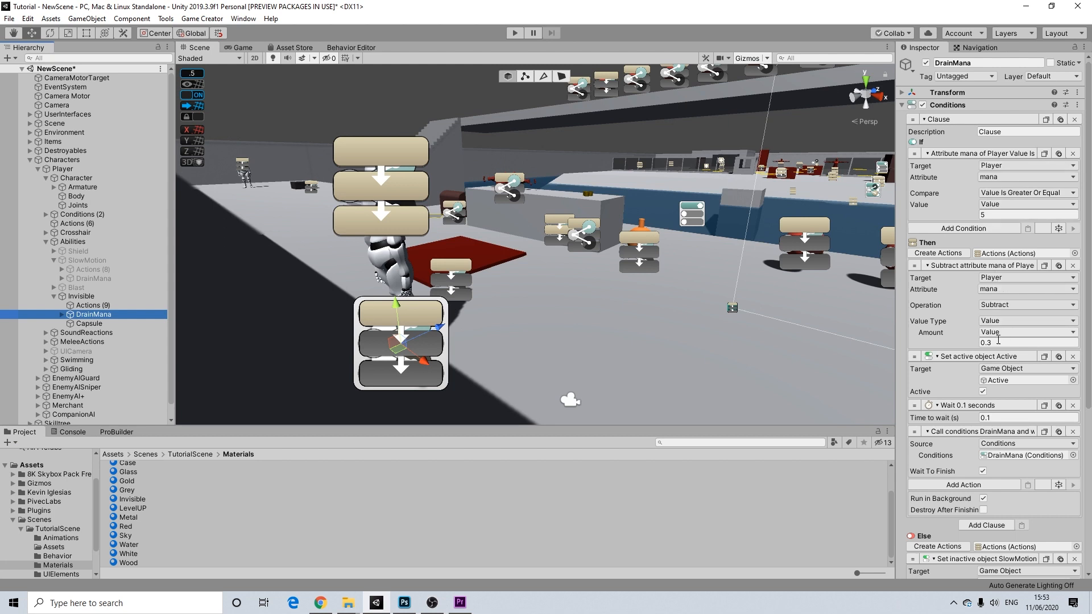
{"action": "left_click", "coordinate": [995, 381]}
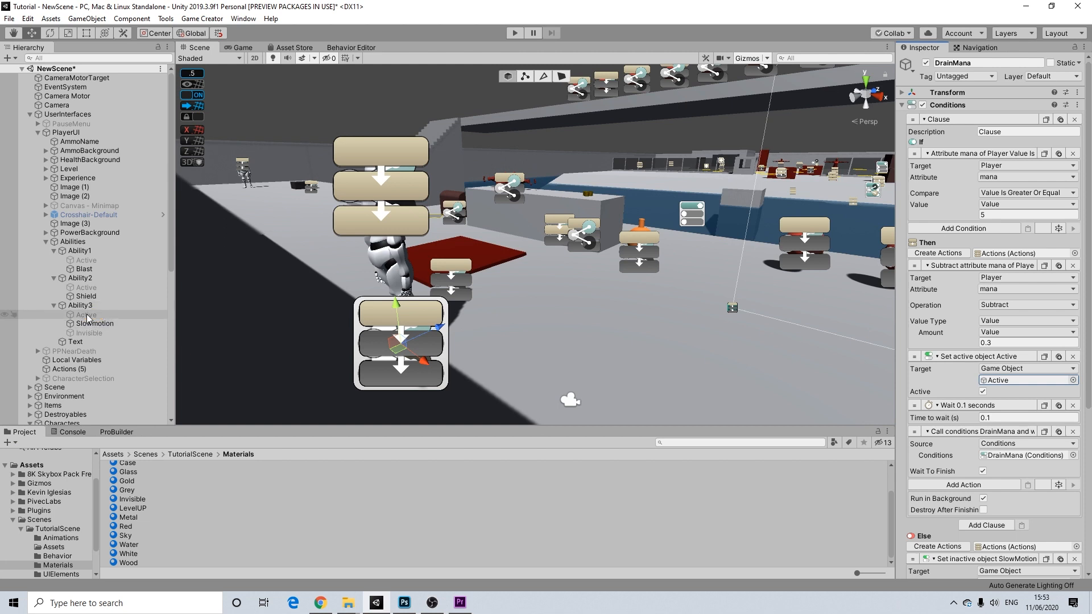
{"action": "scroll", "coordinate": [77, 315], "scroll_direction": "down", "scroll_amount": 7}
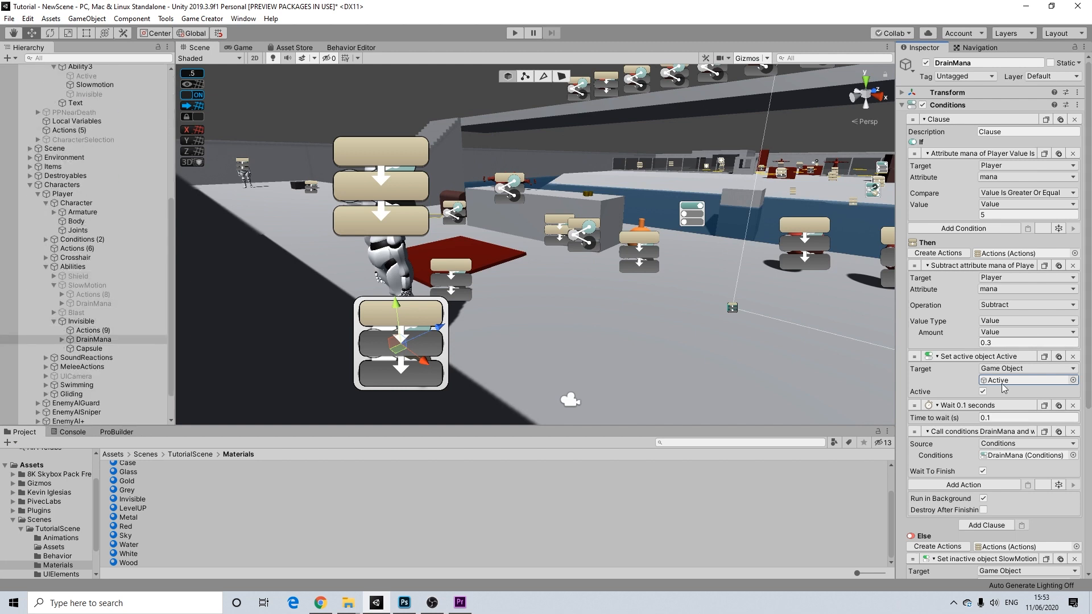
{"action": "scroll", "coordinate": [1007, 410], "scroll_direction": "down", "scroll_amount": 3}
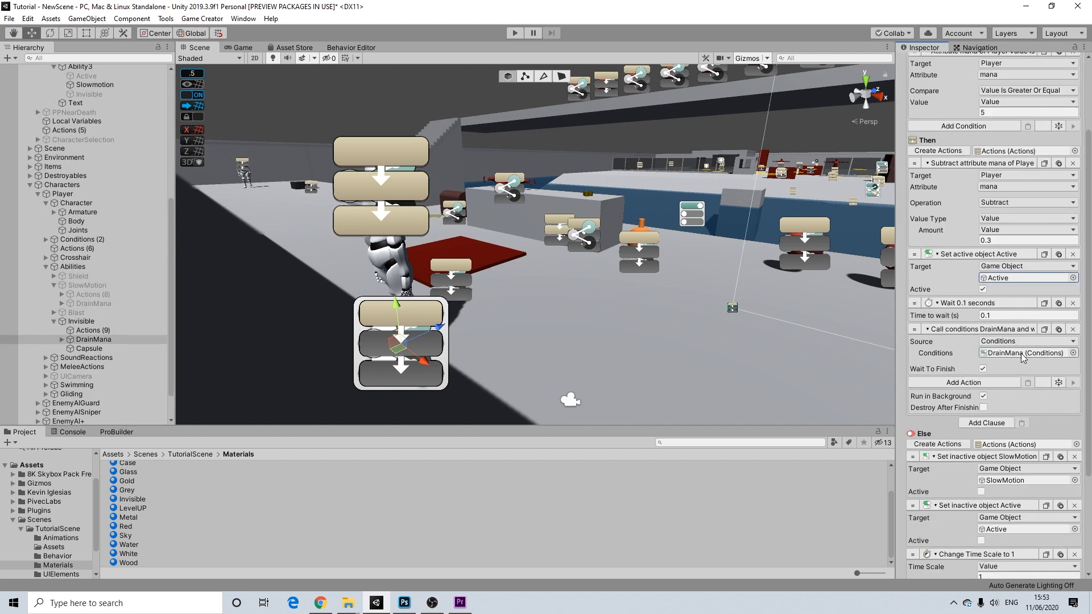
{"action": "left_click", "coordinate": [1022, 353]}
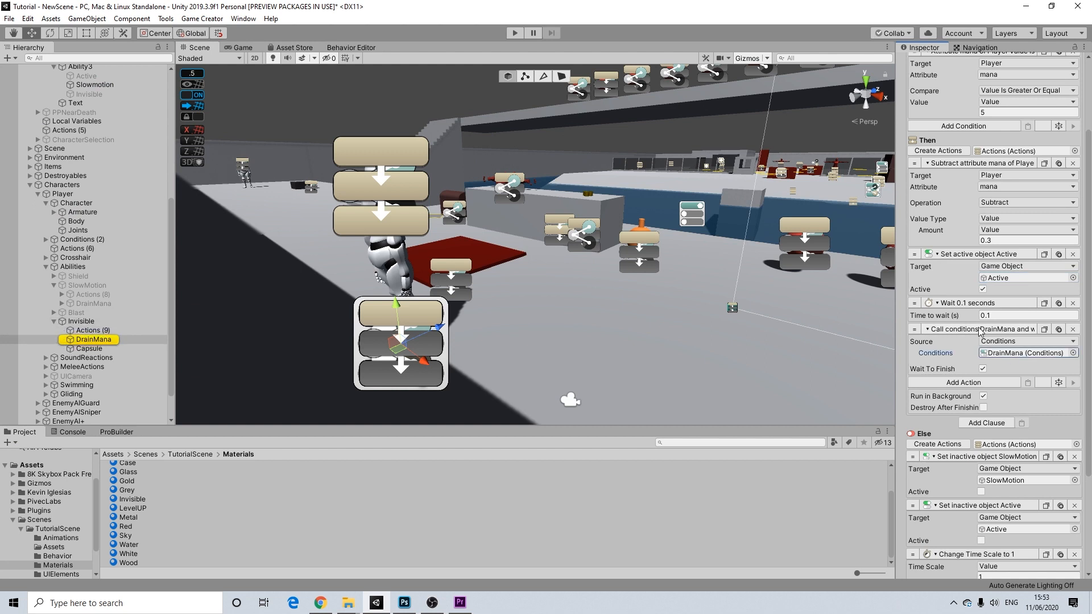
{"action": "scroll", "coordinate": [1000, 357], "scroll_direction": "down", "scroll_amount": 4}
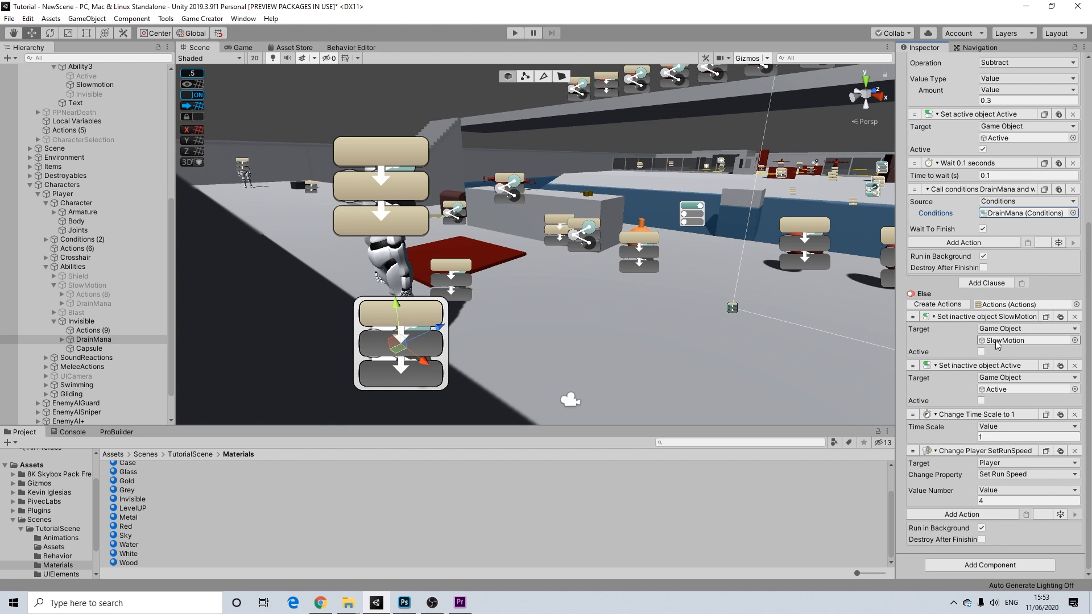
{"action": "left_click", "coordinate": [996, 341]}
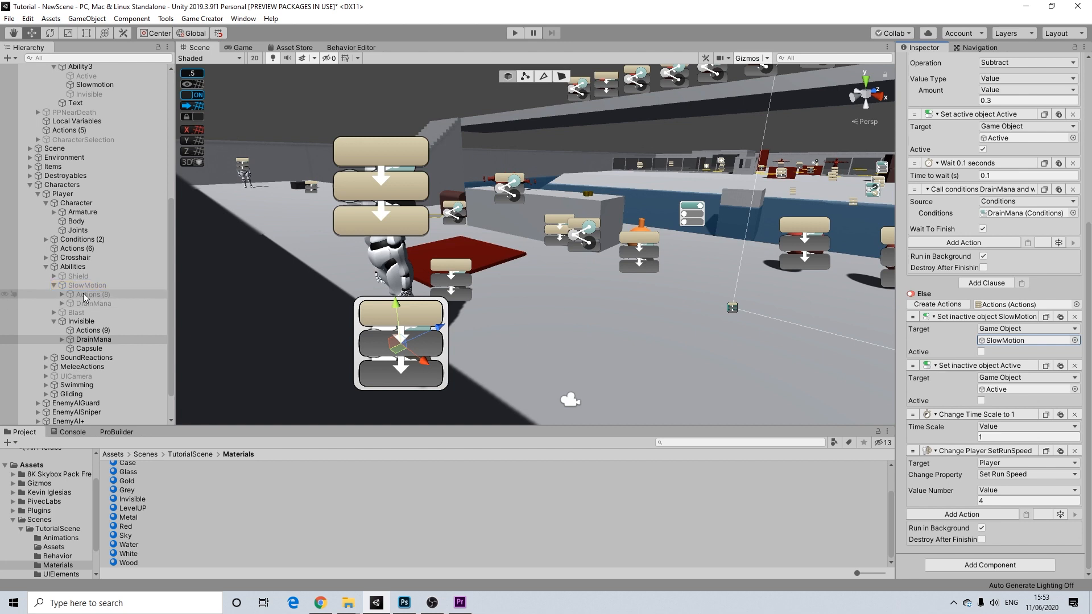
- Make the Else branch deactivate Invisible and remove its time-scale and run-speed actions
{"action": "left_click_drag", "start_coordinate": [80, 321], "coordinate": [1015, 342]}
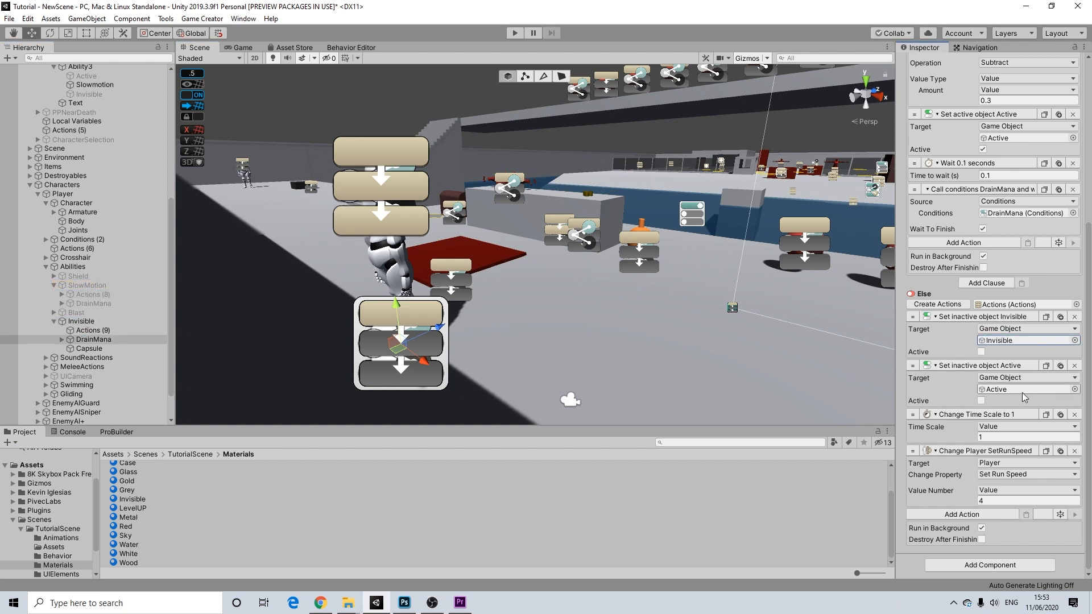
{"action": "left_click", "coordinate": [1001, 390]}
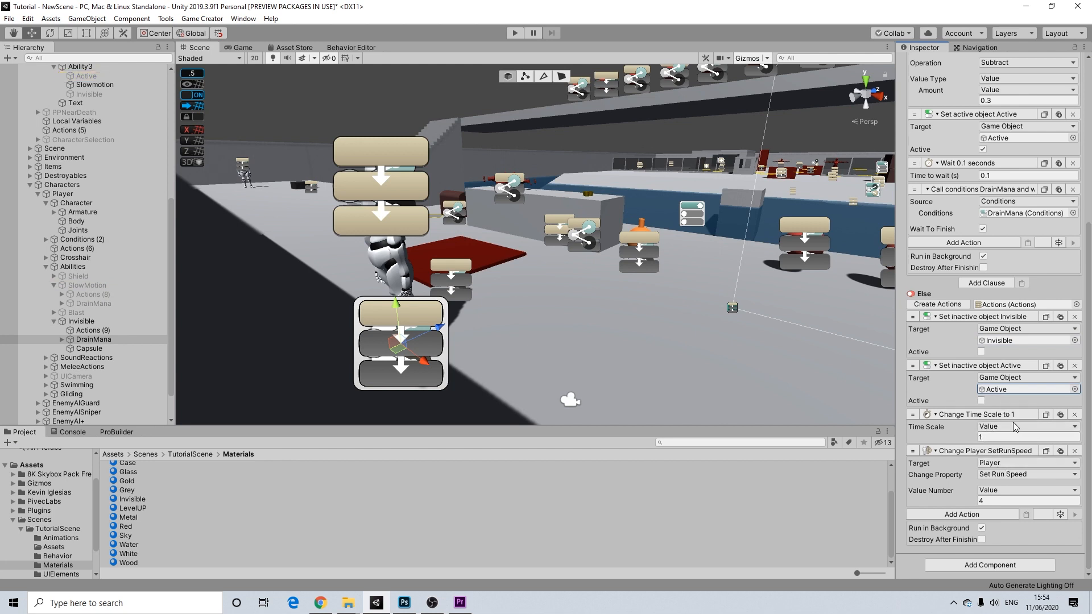
{"action": "left_click", "coordinate": [1076, 416]}
{"action": "left_click", "coordinate": [1074, 451]}
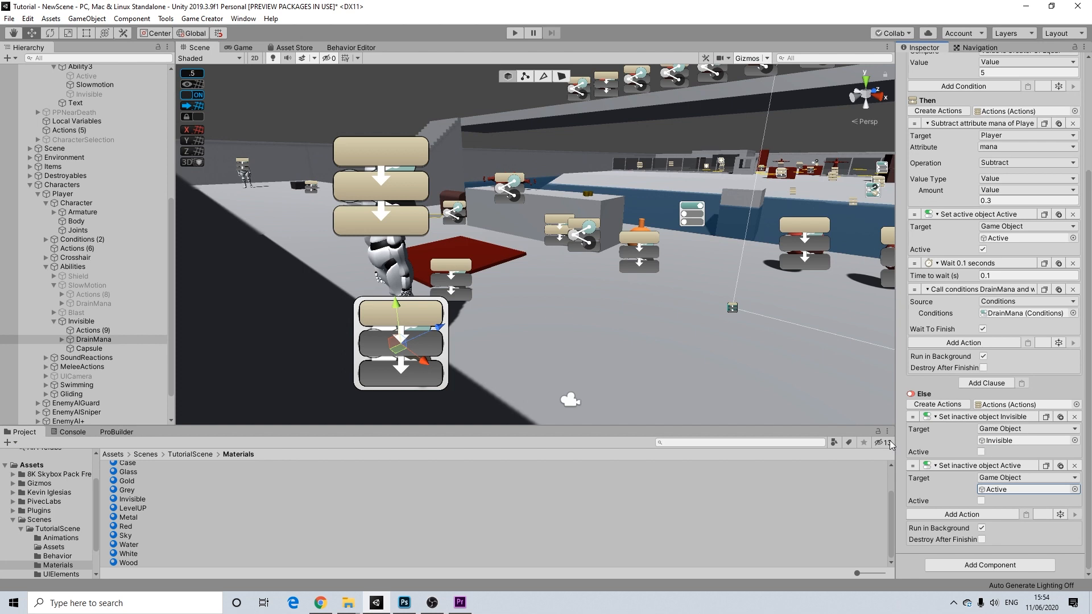
- Set the Else branch's Body material change to White and its Joints material change to Black
{"action": "left_click", "coordinate": [86, 330]}
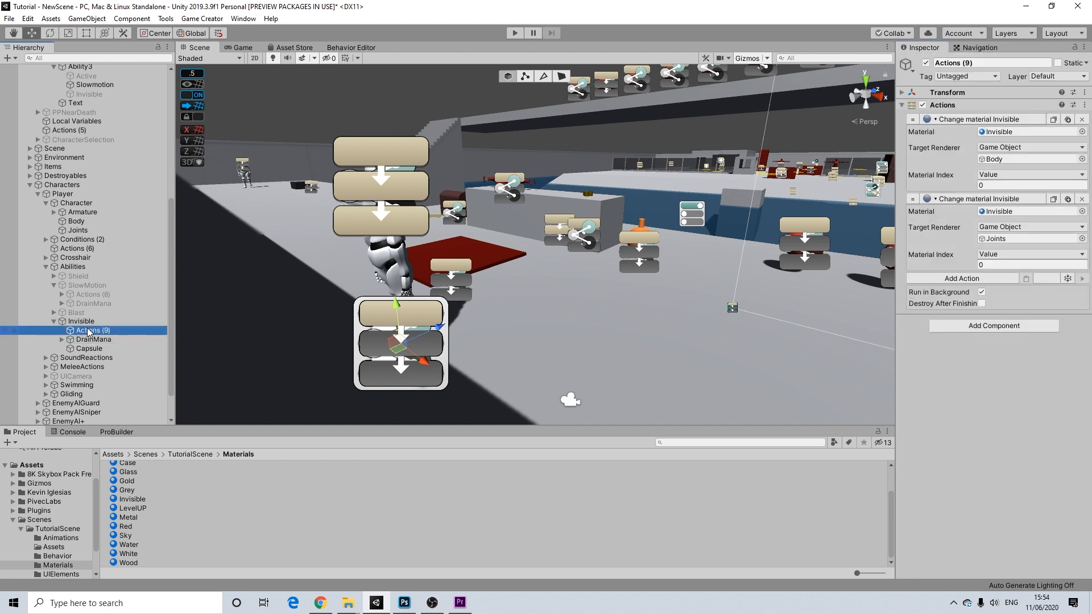
{"action": "left_click", "coordinate": [91, 340]}
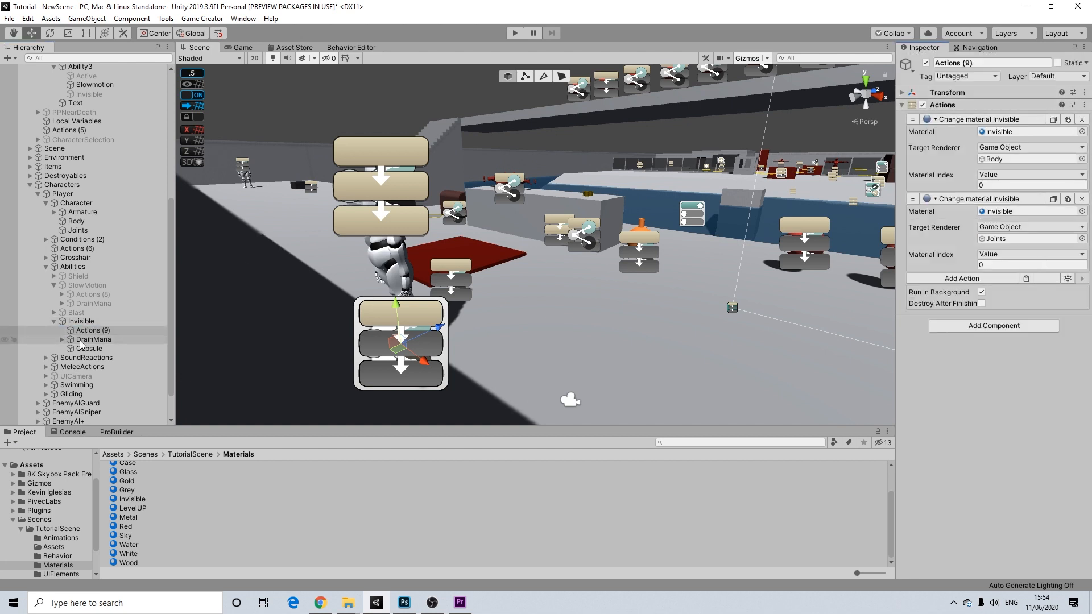
{"action": "scroll", "coordinate": [1004, 466], "scroll_direction": "down", "scroll_amount": 5}
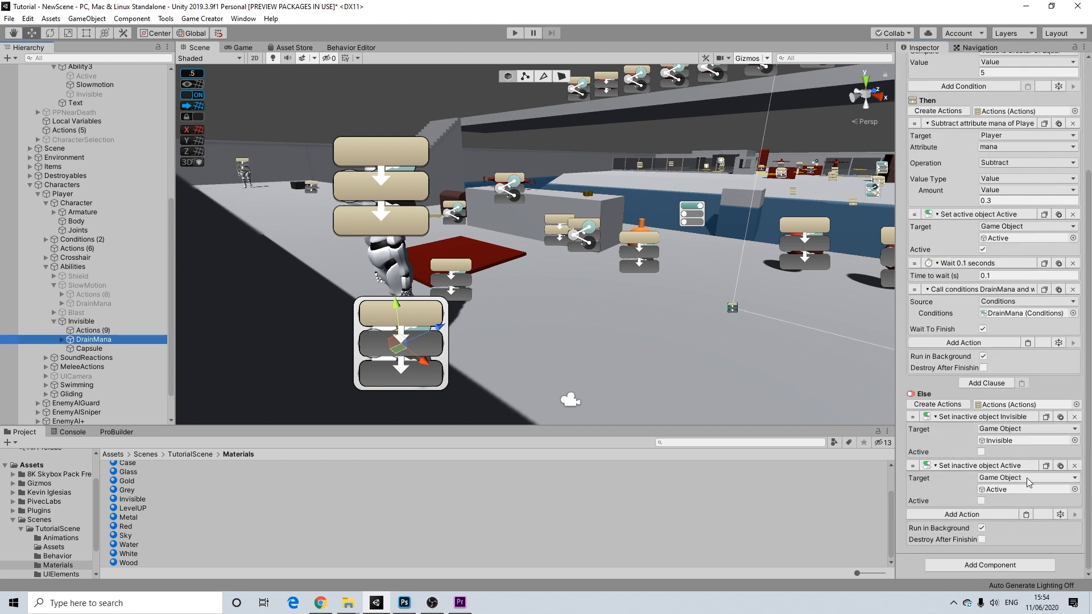
{"action": "left_click", "coordinate": [88, 330]}
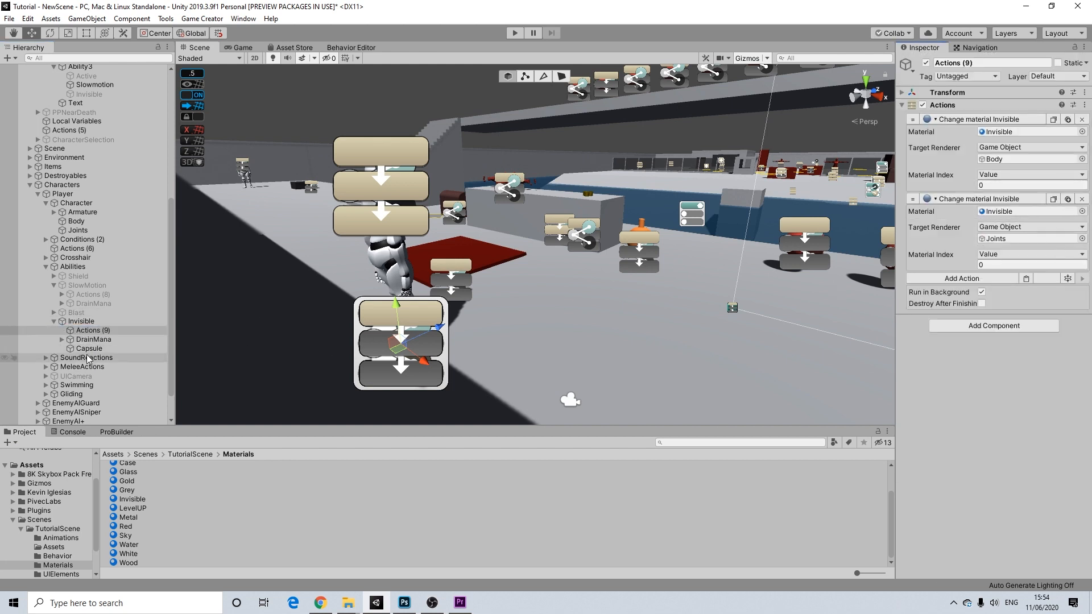
{"action": "left_click", "coordinate": [90, 339]}
{"action": "scroll", "coordinate": [995, 461], "scroll_direction": "down", "scroll_amount": 6}
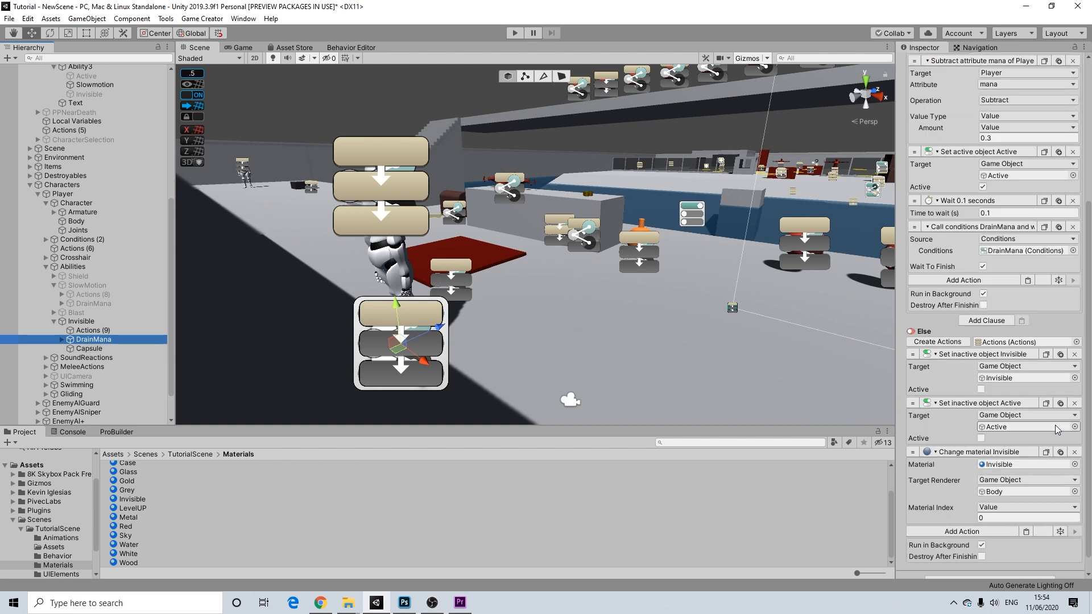
{"action": "scroll", "coordinate": [996, 462], "scroll_direction": "down", "scroll_amount": 2}
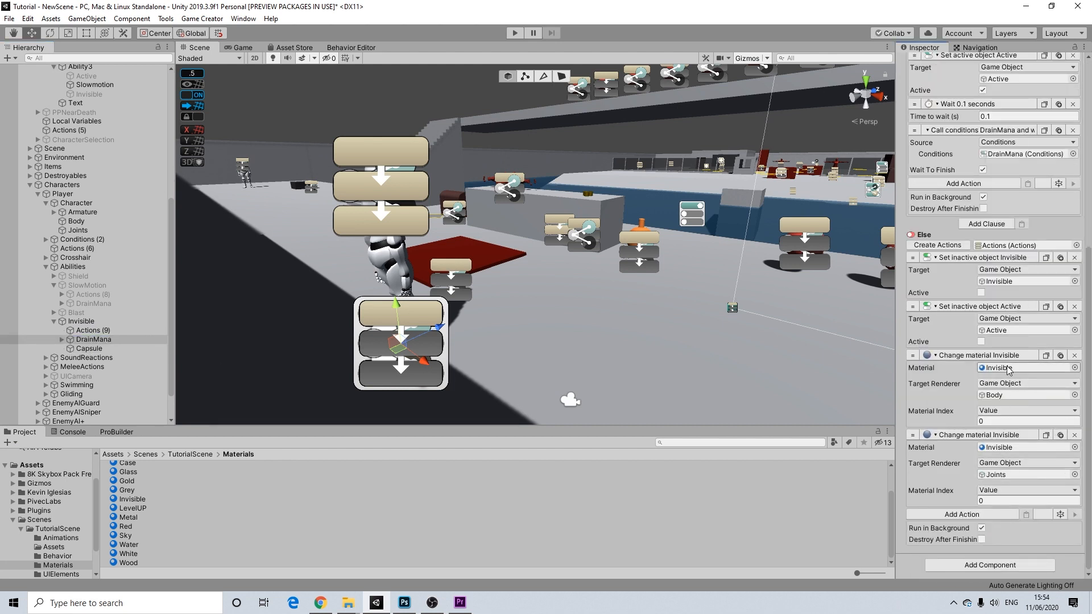
{"action": "scroll", "coordinate": [1008, 368], "scroll_direction": "up", "scroll_amount": 6}
{"action": "scroll", "coordinate": [1010, 358], "scroll_direction": "down", "scroll_amount": 6}
{"action": "left_click_drag", "start_coordinate": [130, 557], "coordinate": [1001, 378]}
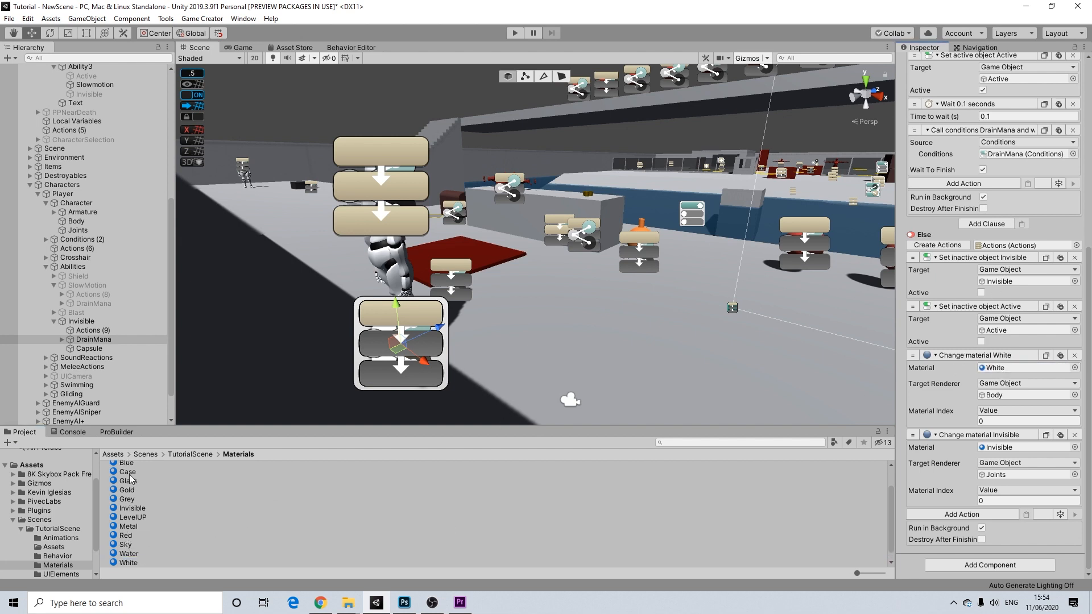
{"action": "scroll", "coordinate": [139, 502], "scroll_direction": "up", "scroll_amount": 2}
{"action": "left_click_drag", "start_coordinate": [135, 482], "coordinate": [1007, 451]}
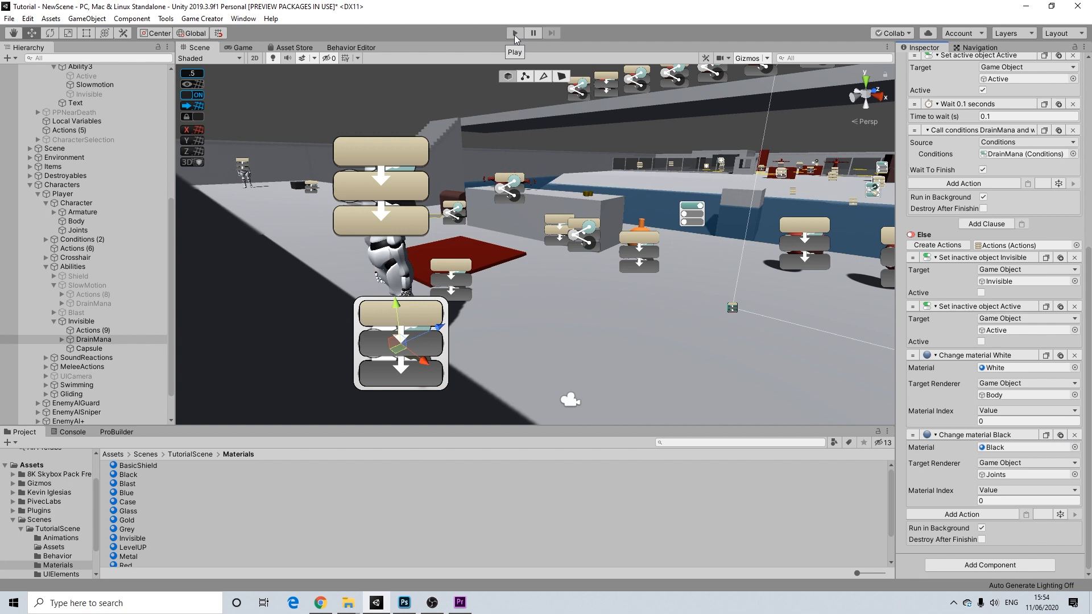
- Leave Invisible disabled by default, enter play mode, and enable it during play
{"action": "left_click", "coordinate": [81, 322]}
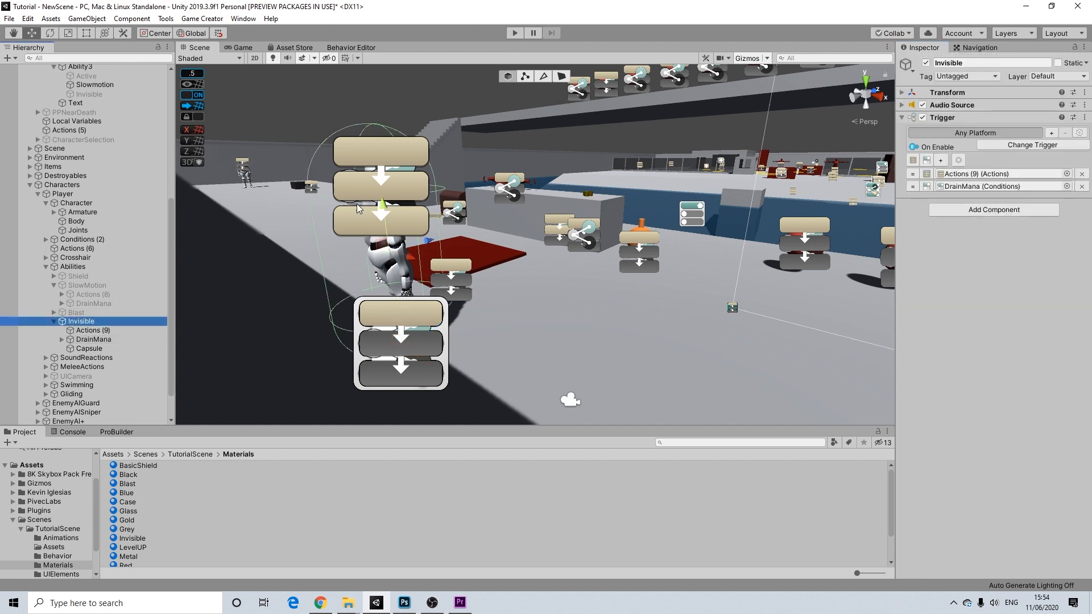
{"action": "left_click", "coordinate": [926, 63]}
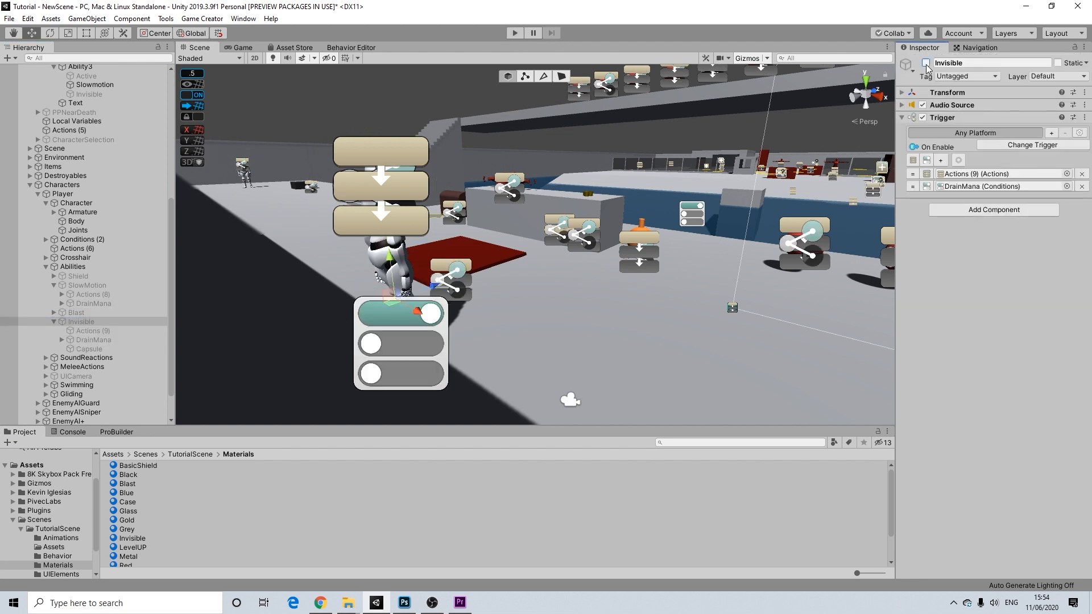
{"action": "left_click", "coordinate": [514, 34]}
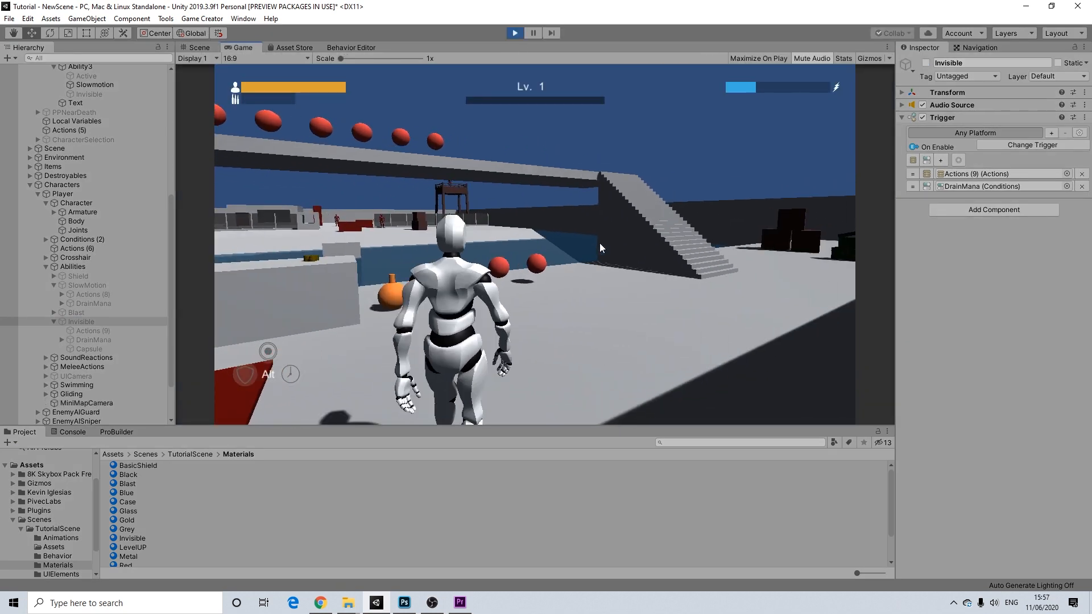
{"action": "left_click", "coordinate": [924, 63]}
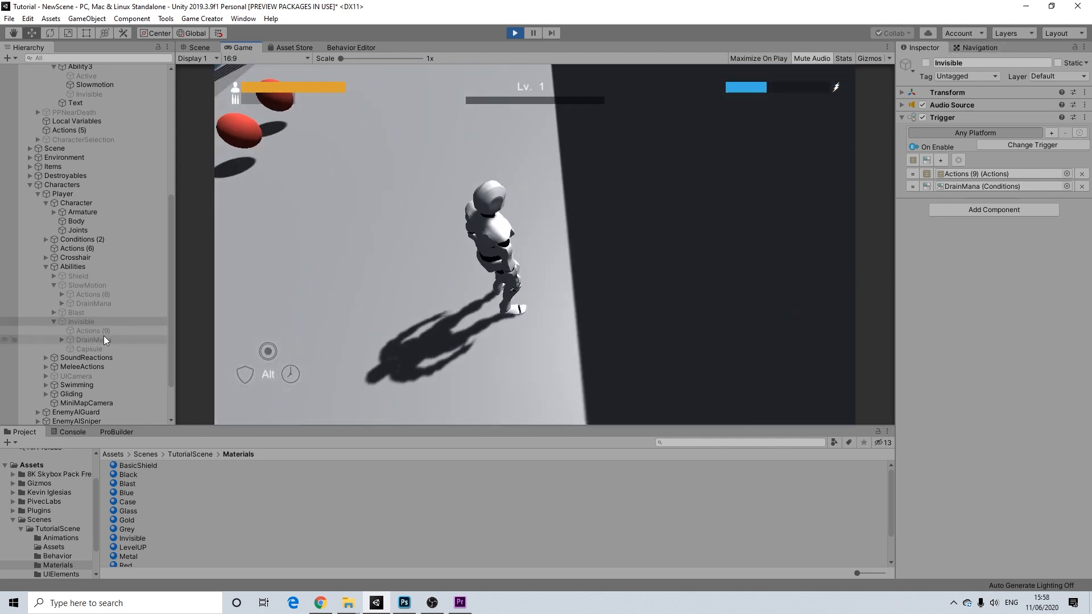
- Remove the DrainMana condition check from the Invisible object's trigger
{"action": "left_click", "coordinate": [100, 336]}
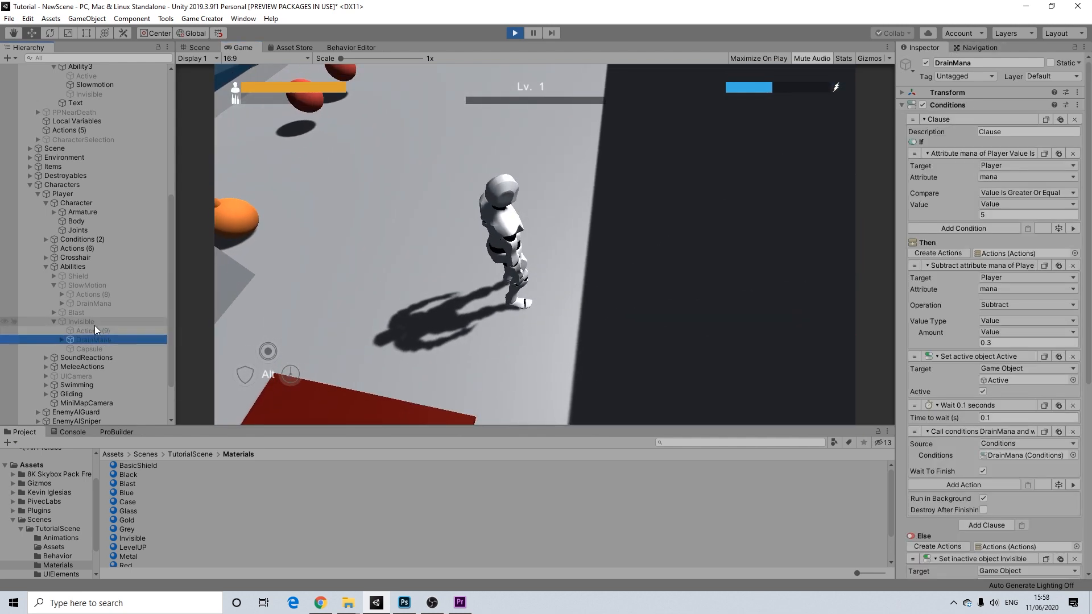
{"action": "left_click", "coordinate": [94, 322]}
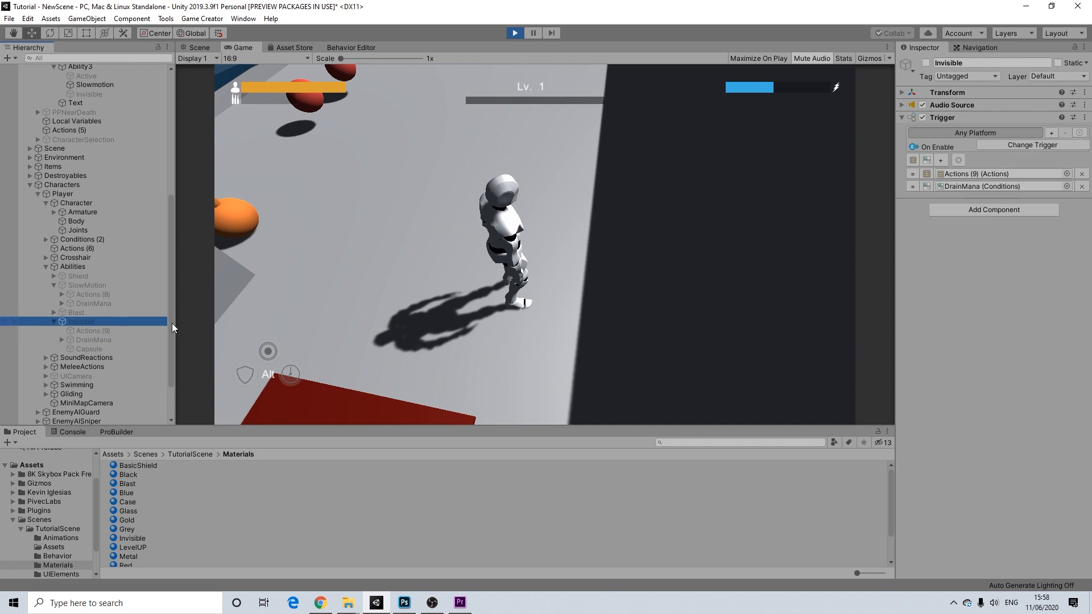
{"action": "left_click", "coordinate": [1082, 187]}
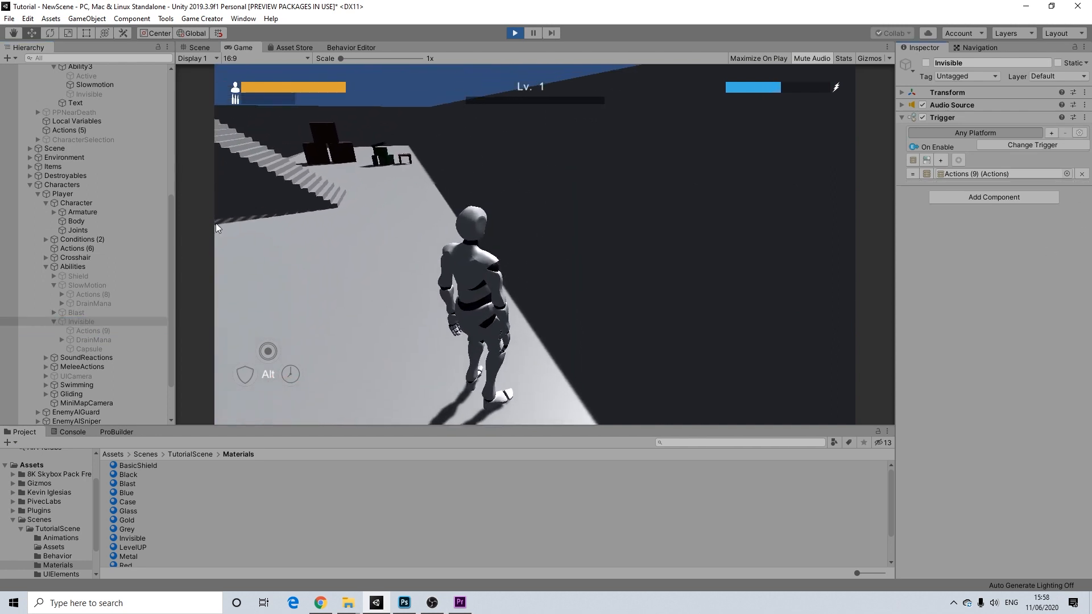
- Run, jump and glide the translucent player past the red enemy, then stop play mode
{"action": "left_click", "coordinate": [83, 323]}
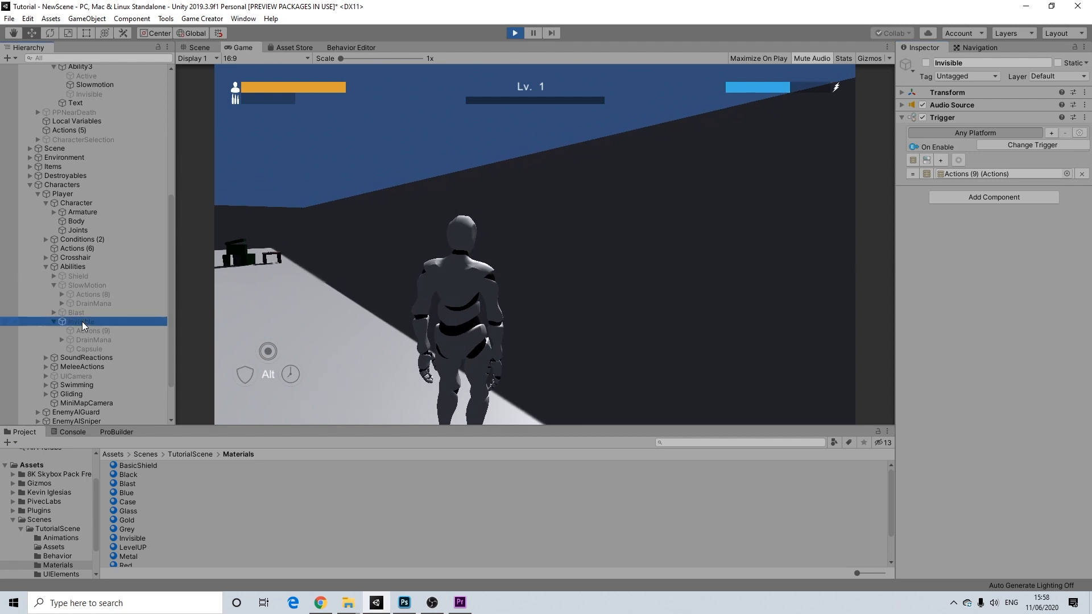
{"action": "left_click", "coordinate": [677, 190]}
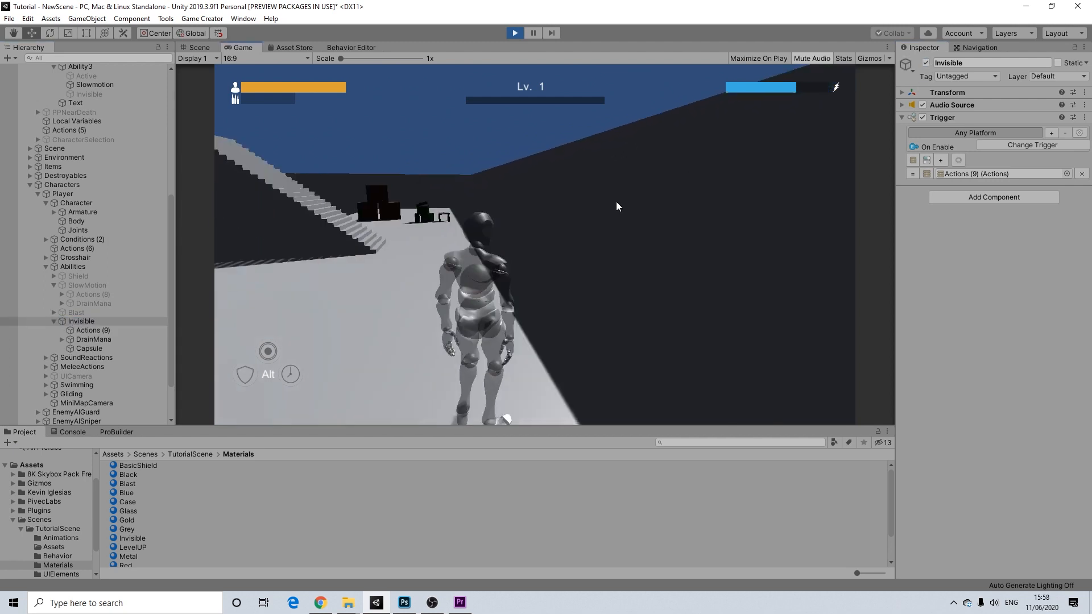
{"action": "key", "text": "w"}
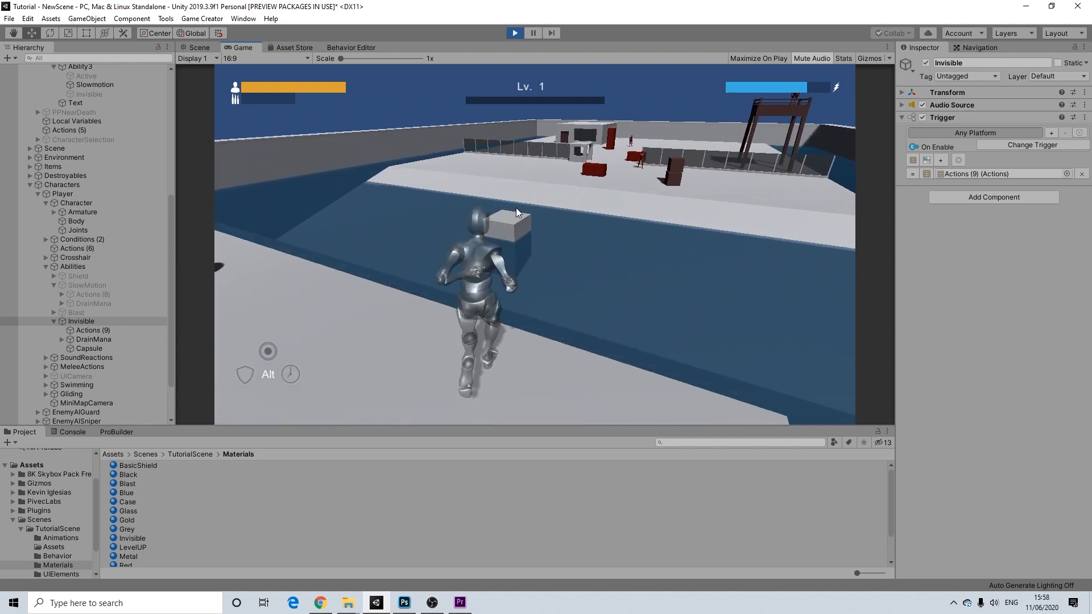
{"action": "key", "text": "space"}
{"action": "key", "text": "space"}
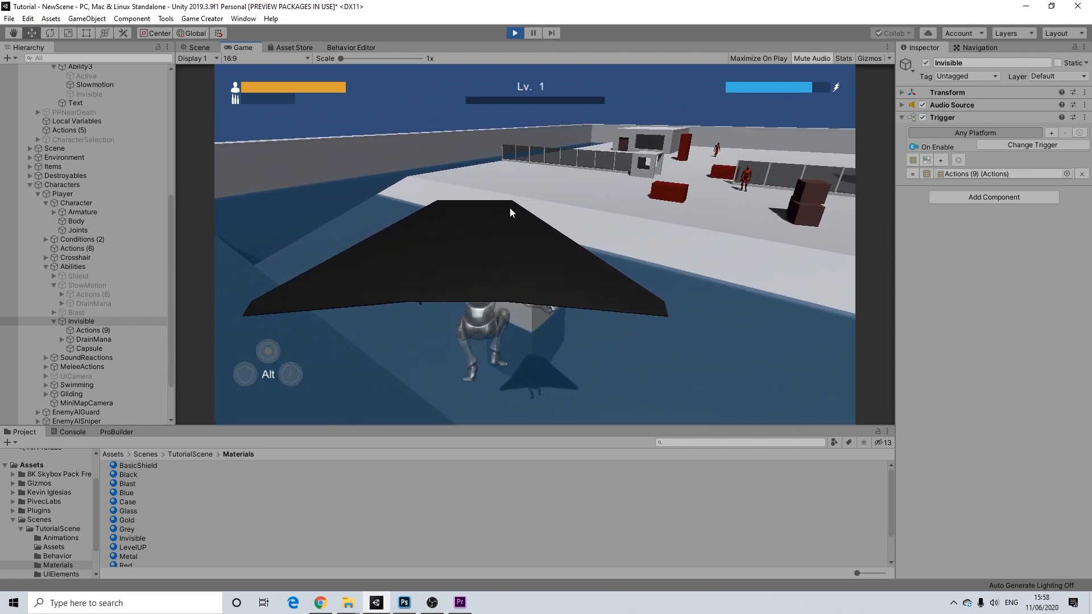
{"action": "key", "text": "space"}
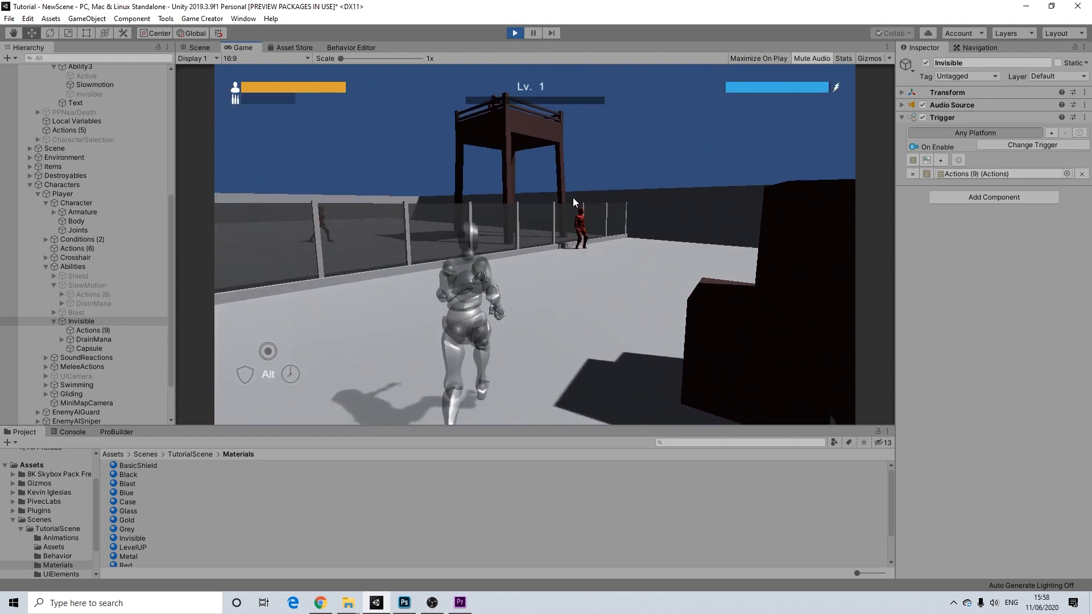
{"action": "key", "text": "d"}
{"action": "key", "text": "w"}
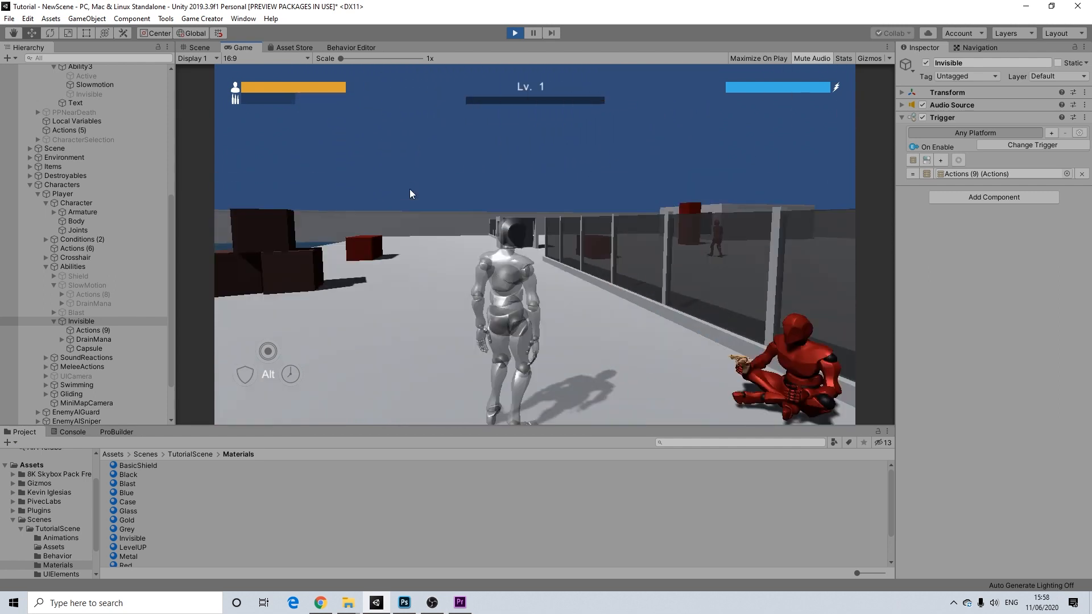
{"action": "key", "text": "w"}
{"action": "key", "text": "space"}
{"action": "key", "text": "w"}
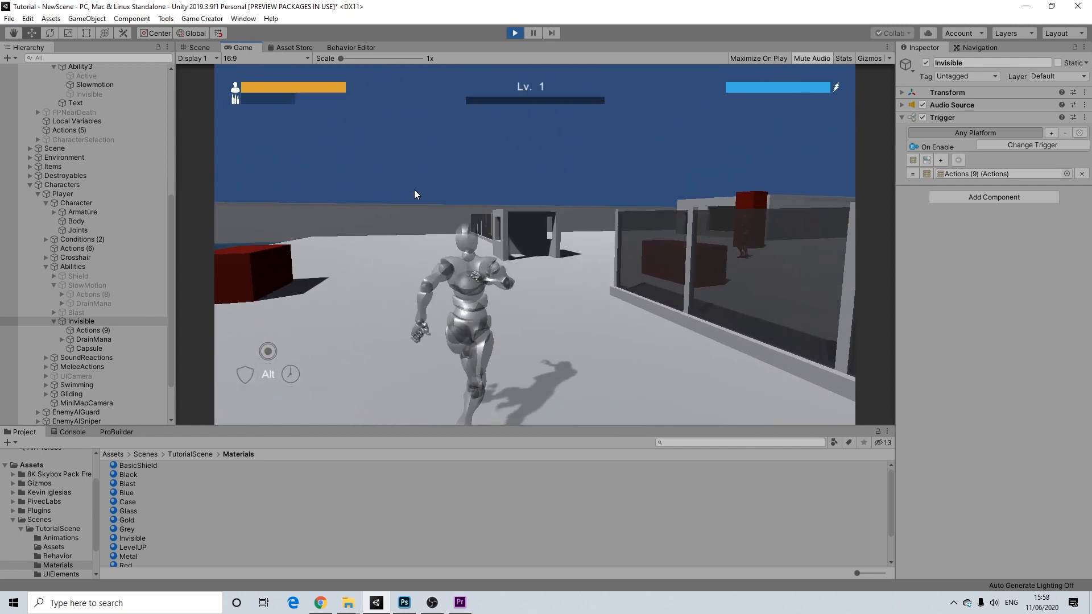
{"action": "key", "text": "w"}
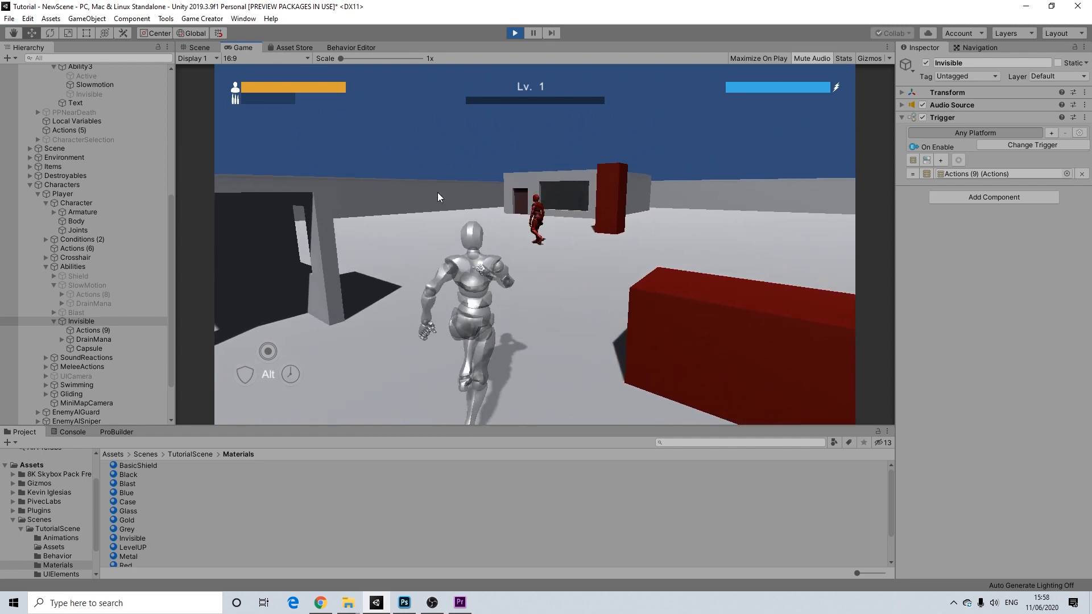
{"action": "key", "text": "w"}
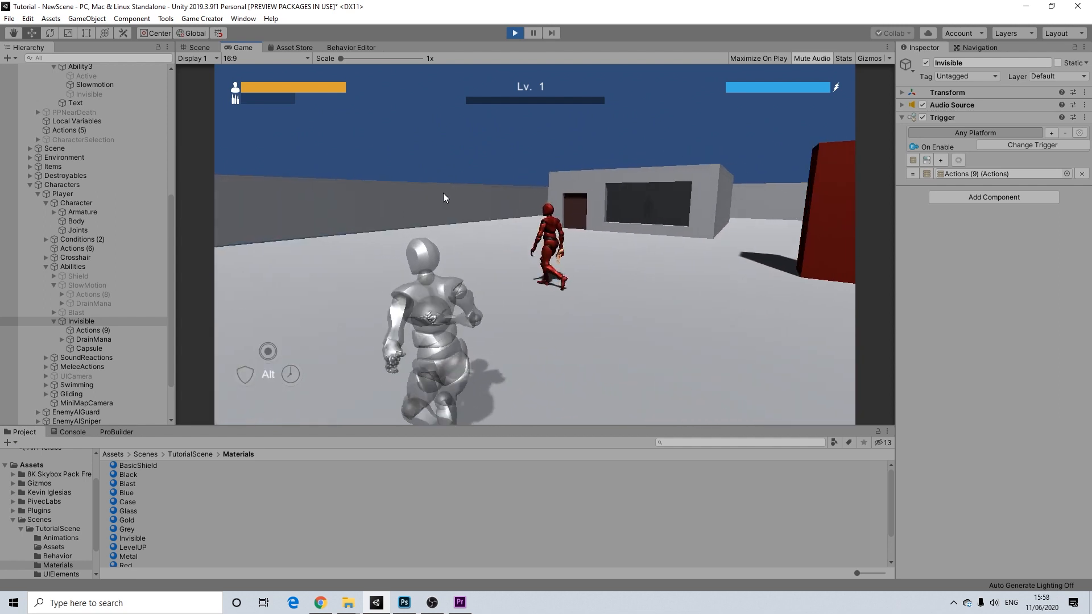
{"action": "key", "text": "w"}
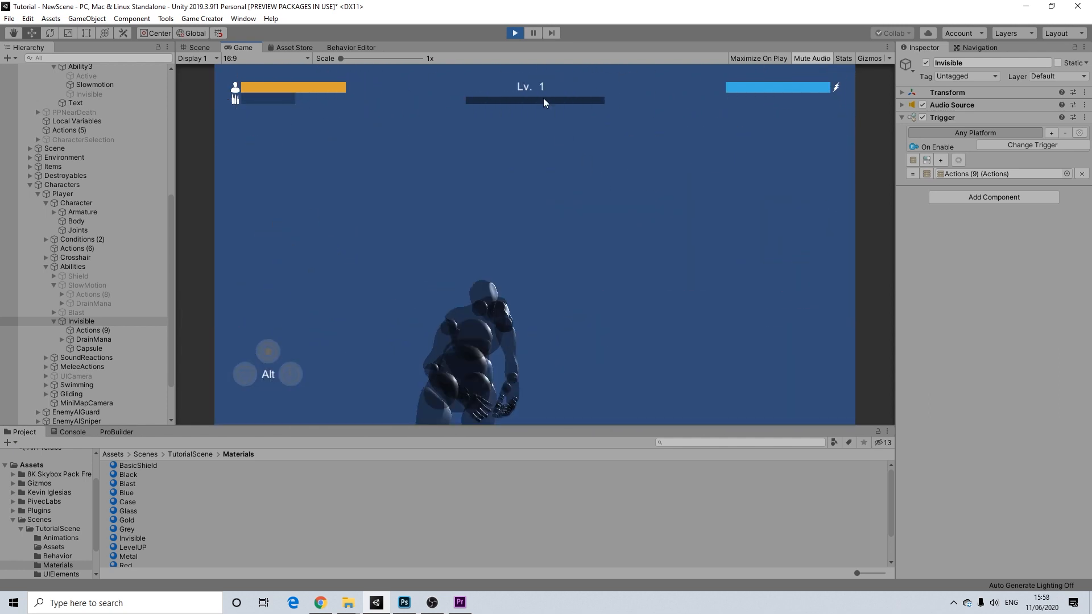
{"action": "left_click", "coordinate": [514, 33]}
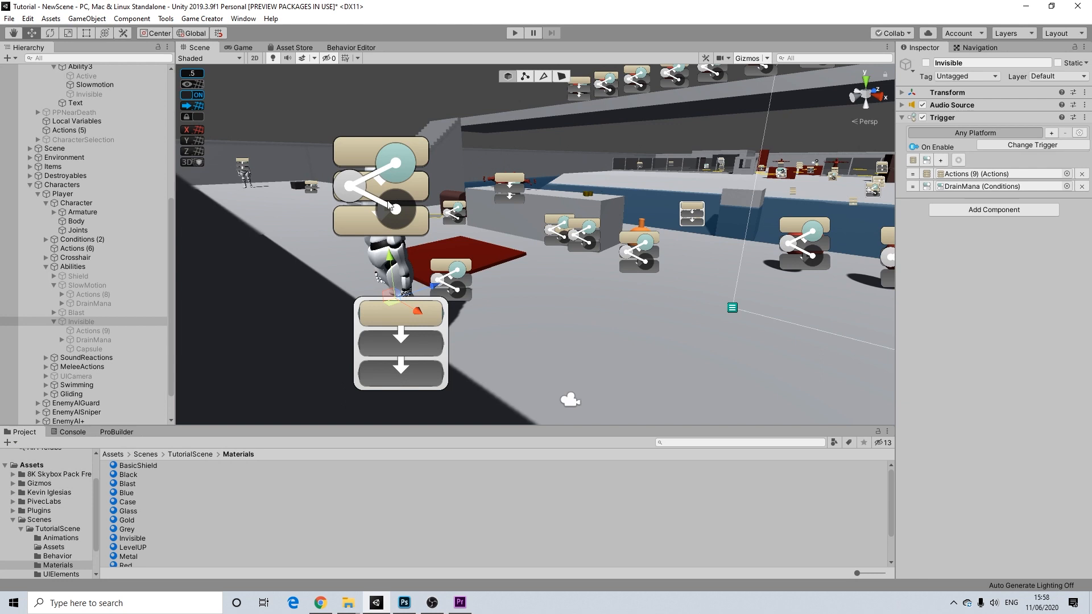
- Inspect the DrainMana conditions under the player's Invisible ability
{"action": "left_click_drag", "start_coordinate": [466, 229], "coordinate": [514, 298], "text": "alt"}
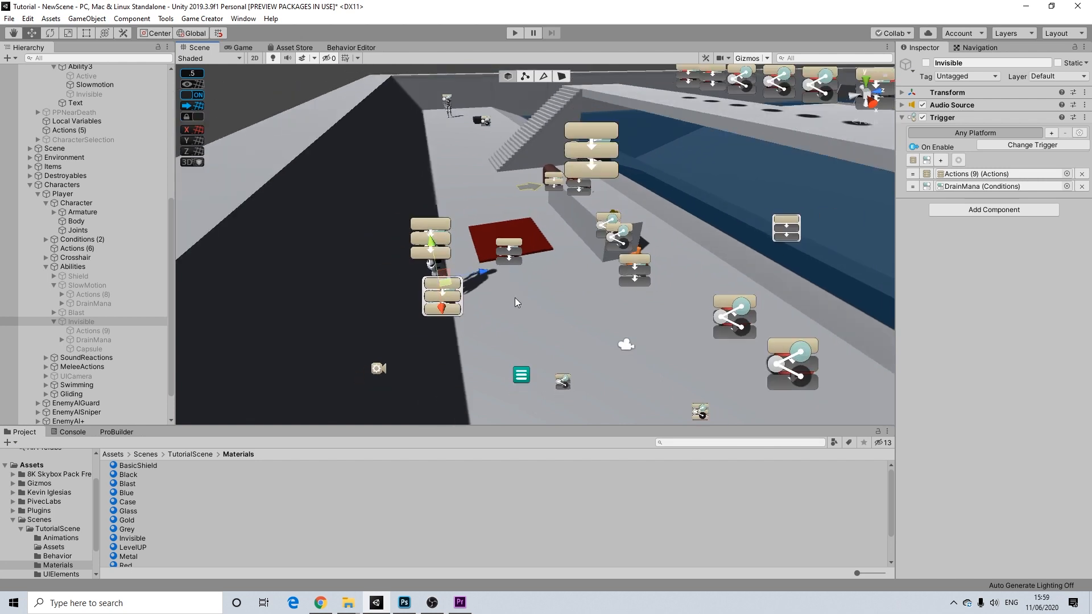
{"action": "left_click", "coordinate": [83, 322]}
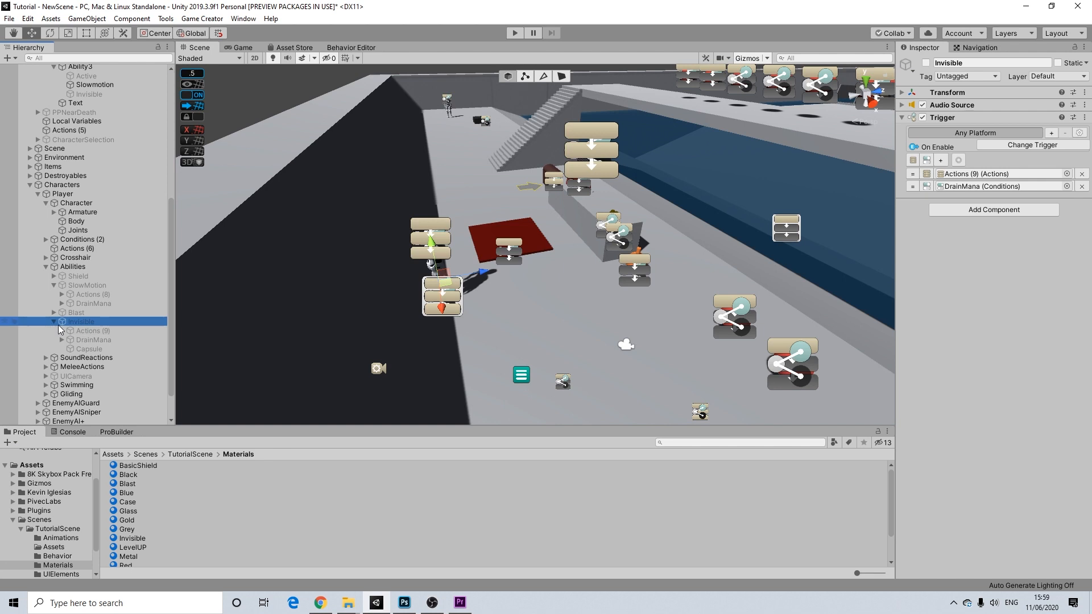
{"action": "left_click", "coordinate": [84, 340]}
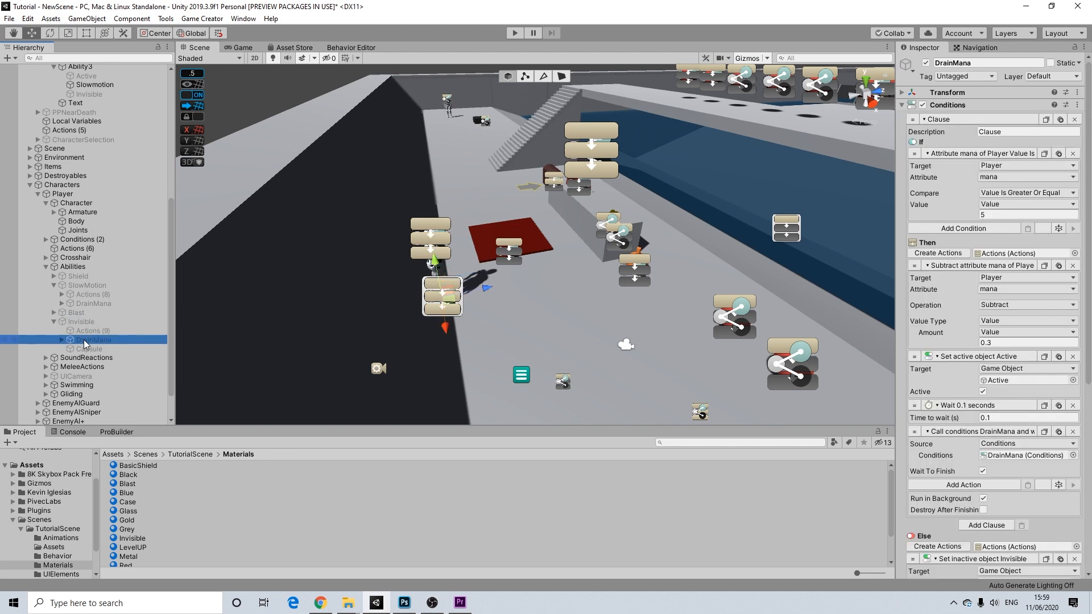
{"action": "scroll", "coordinate": [1018, 332], "scroll_direction": "down", "scroll_amount": 5}
{"action": "scroll", "coordinate": [1017, 406], "scroll_direction": "up", "scroll_amount": 5}
- Select the top-level Abilities object to show its key triggers, including Keypad 6
{"action": "left_click", "coordinate": [47, 268]}
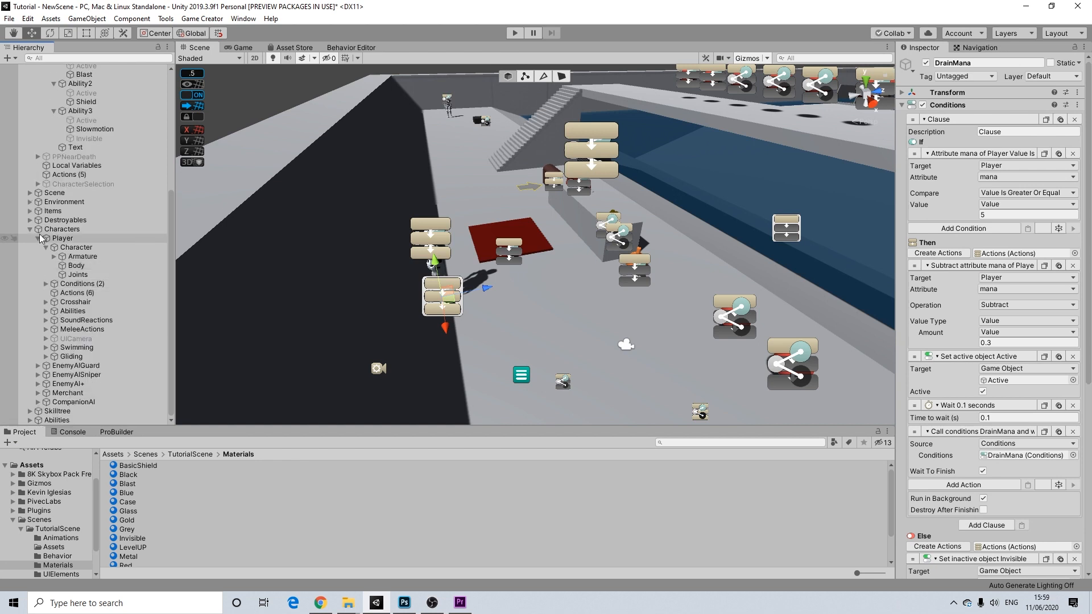
{"action": "left_click", "coordinate": [29, 419]}
{"action": "scroll", "coordinate": [79, 378], "scroll_direction": "down", "scroll_amount": 2}
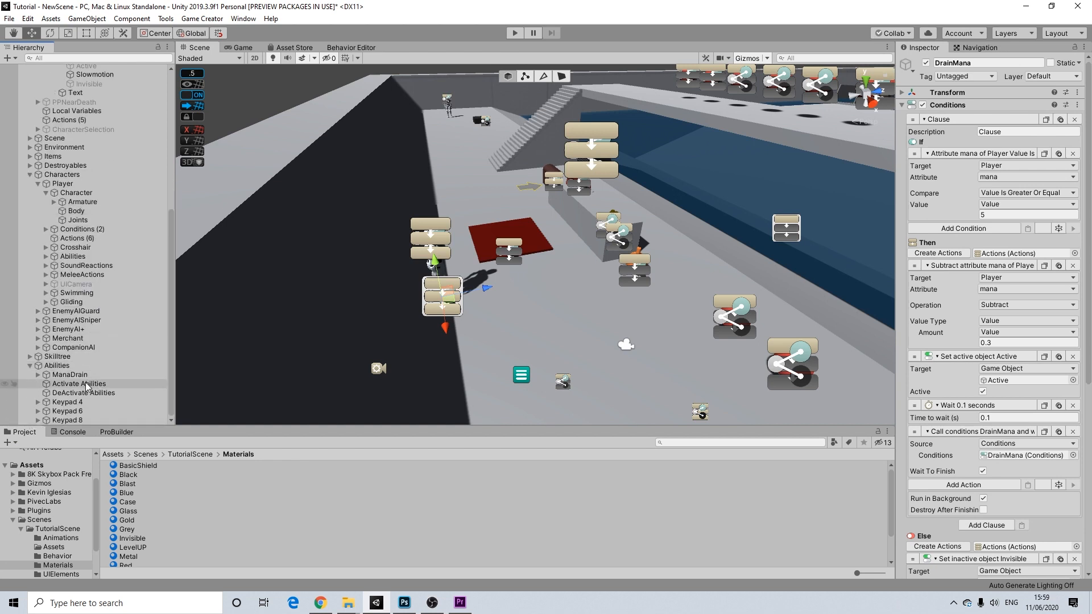
{"action": "left_click", "coordinate": [59, 367]}
{"action": "scroll", "coordinate": [599, 160], "scroll_direction": "down", "scroll_amount": 4}
- Look across the level in the Scene view, then briefly test-run the game and stop it
{"action": "middle_click_drag", "start_coordinate": [660, 206], "coordinate": [536, 211]}
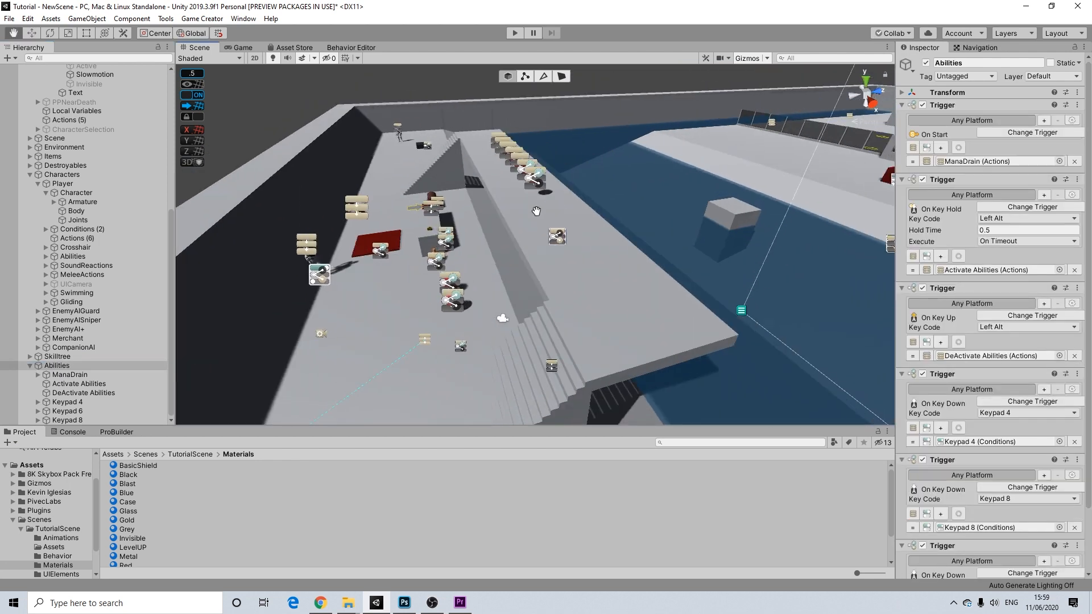
{"action": "left_click_drag", "start_coordinate": [513, 210], "coordinate": [650, 232], "text": "alt"}
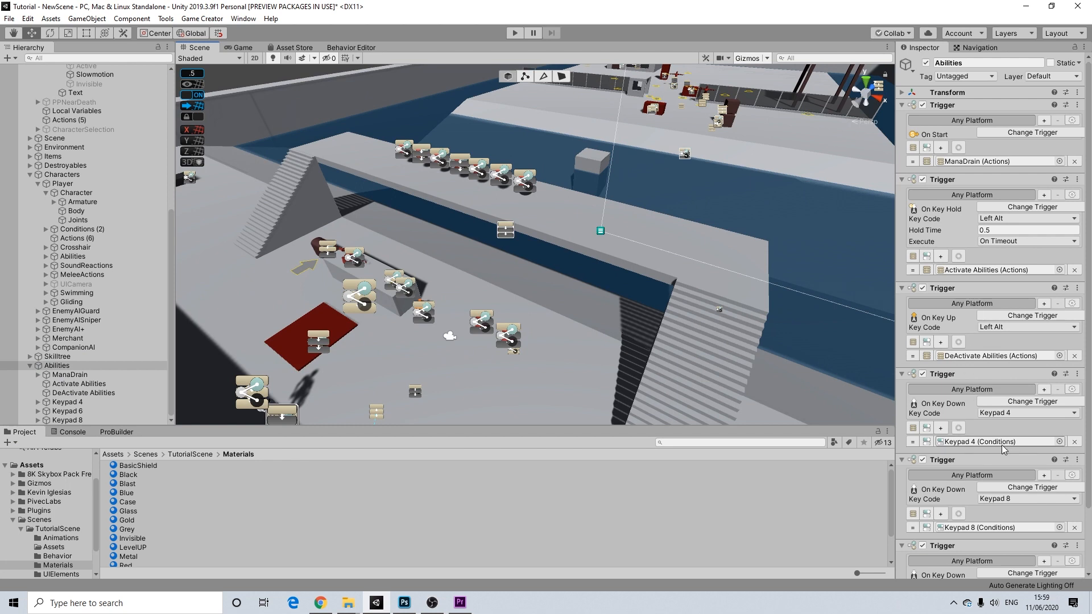
{"action": "scroll", "coordinate": [984, 489], "scroll_direction": "down", "scroll_amount": 3}
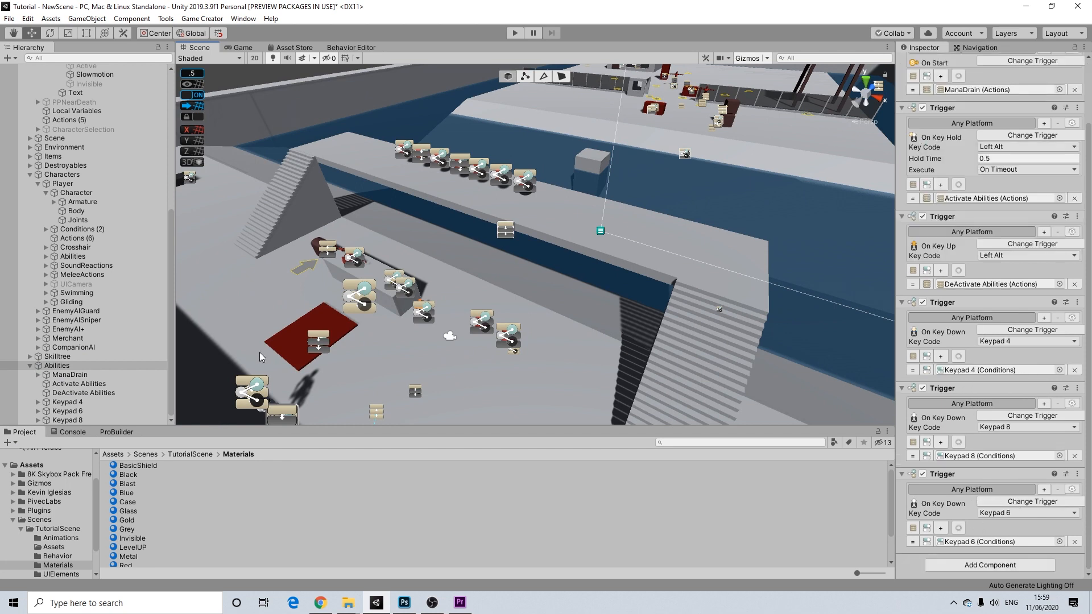
{"action": "left_click_drag", "start_coordinate": [500, 255], "coordinate": [680, 173], "text": "alt"}
{"action": "middle_click_drag", "start_coordinate": [681, 173], "coordinate": [639, 290]}
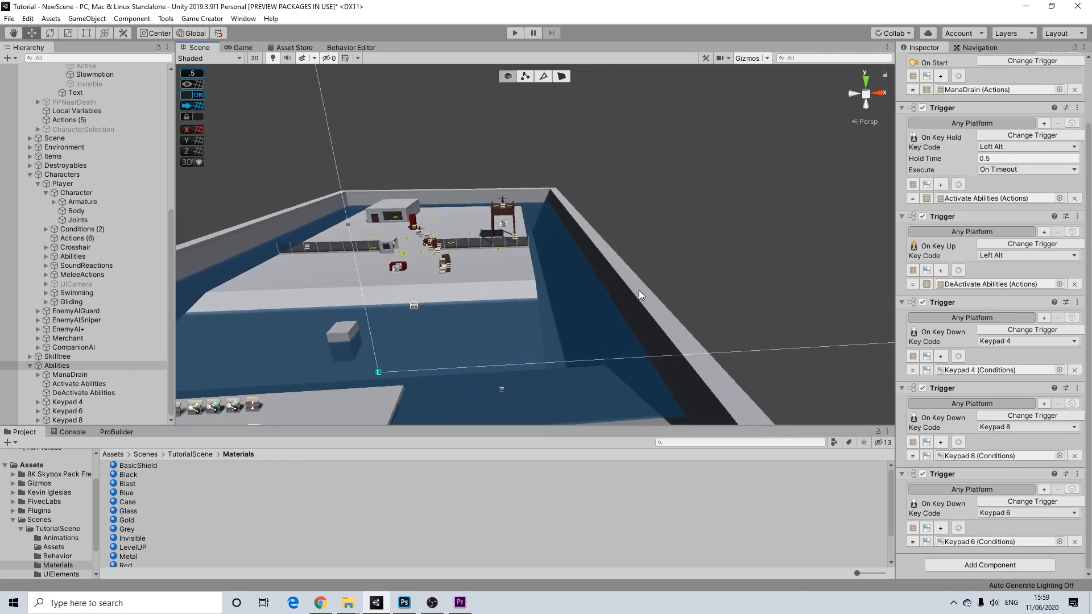
{"action": "scroll", "coordinate": [640, 290], "scroll_direction": "down", "scroll_amount": 3}
{"action": "scroll", "coordinate": [451, 219], "scroll_direction": "down", "scroll_amount": 1}
{"action": "left_click", "coordinate": [513, 33]}
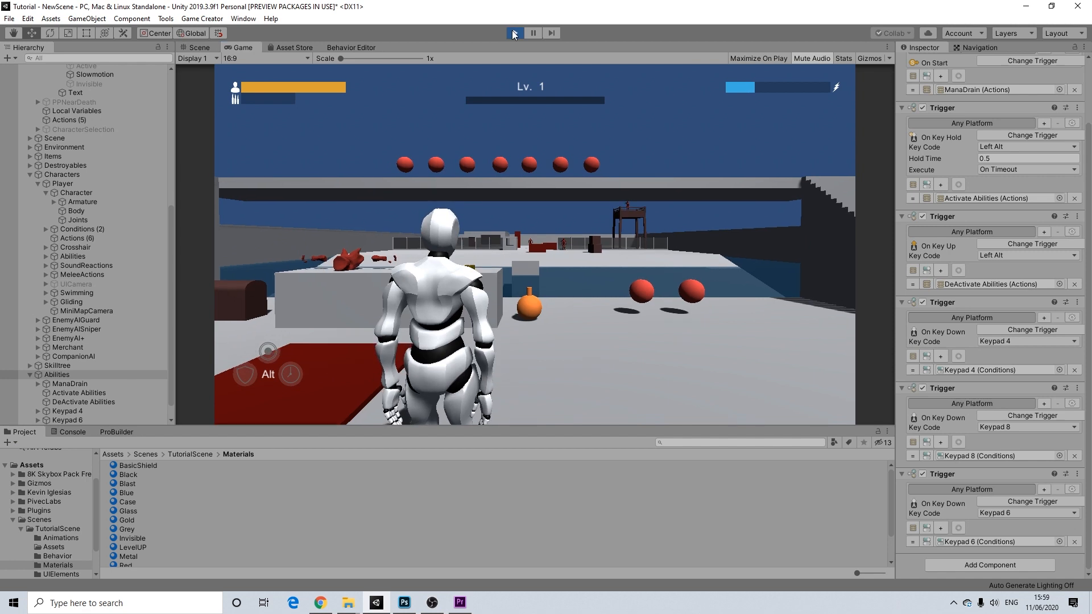
{"action": "key", "text": "ctrl+p"}
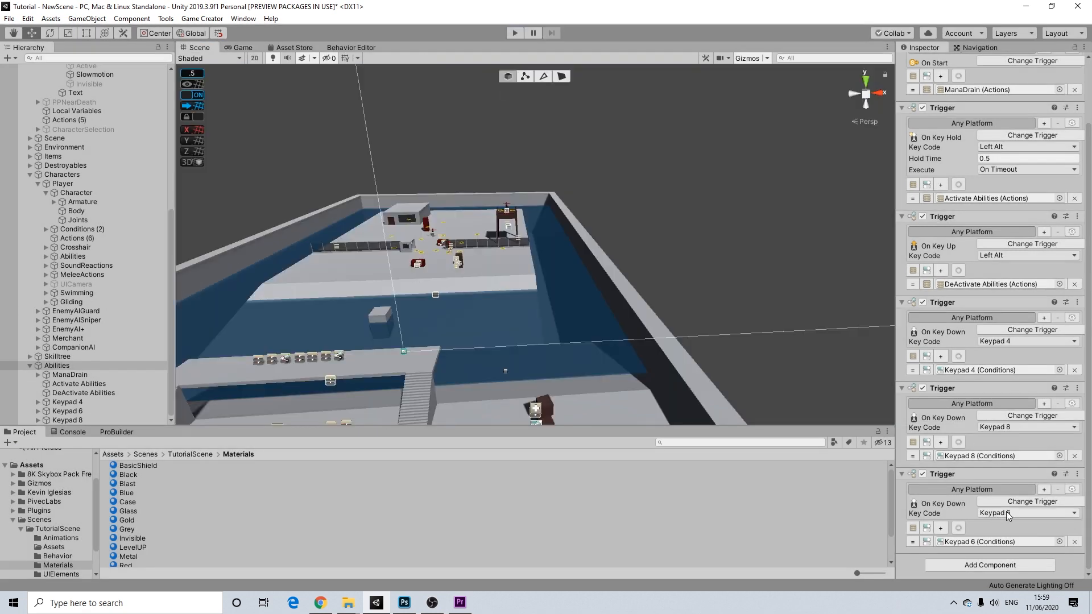
- Select the Keypad 6 object to view its conditions and actions
{"action": "left_click", "coordinate": [996, 542]}
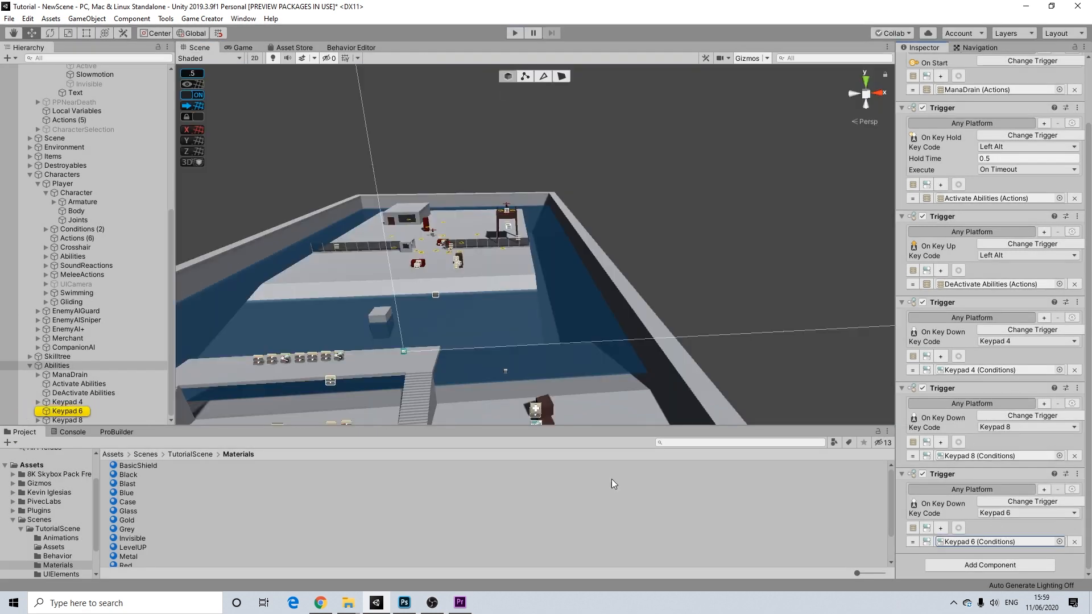
{"action": "left_click", "coordinate": [37, 410]}
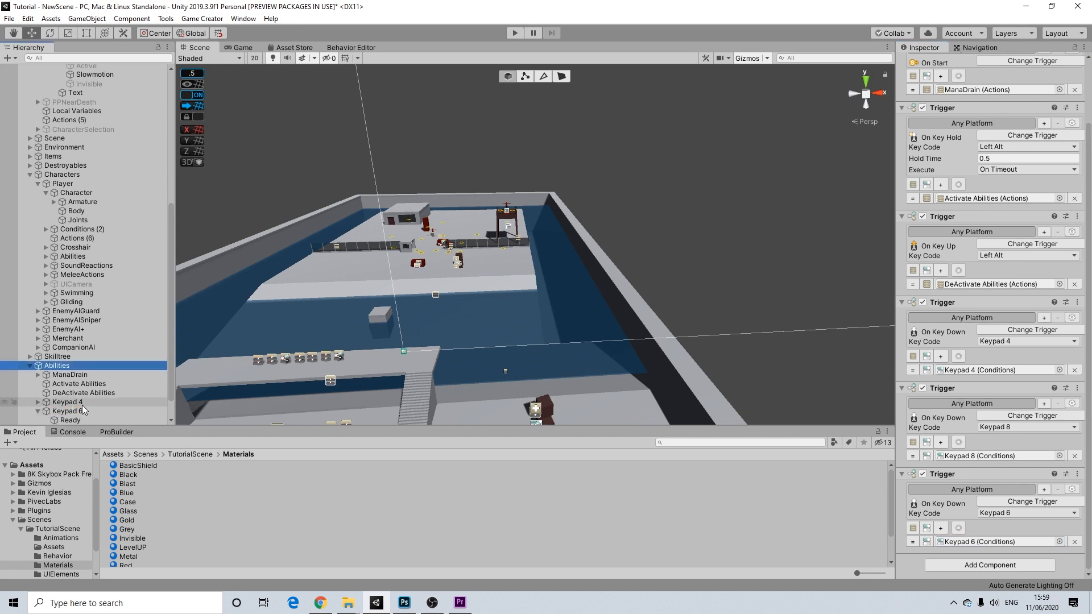
{"action": "left_click", "coordinate": [63, 385]}
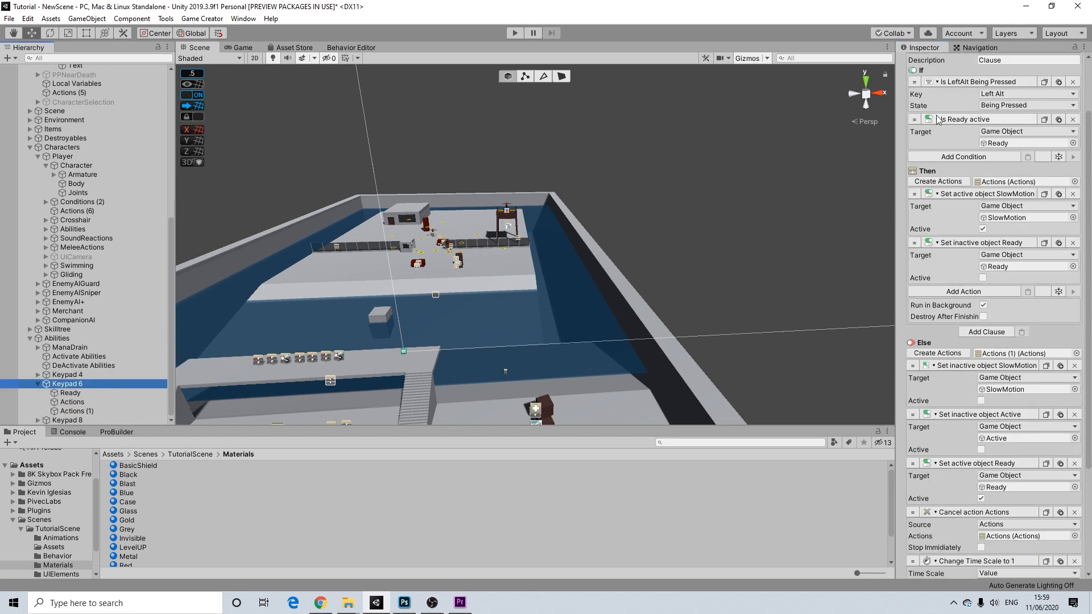
{"action": "scroll", "coordinate": [1012, 185], "scroll_direction": "up", "scroll_amount": 3}
{"action": "scroll", "coordinate": [984, 222], "scroll_direction": "down", "scroll_amount": 9}
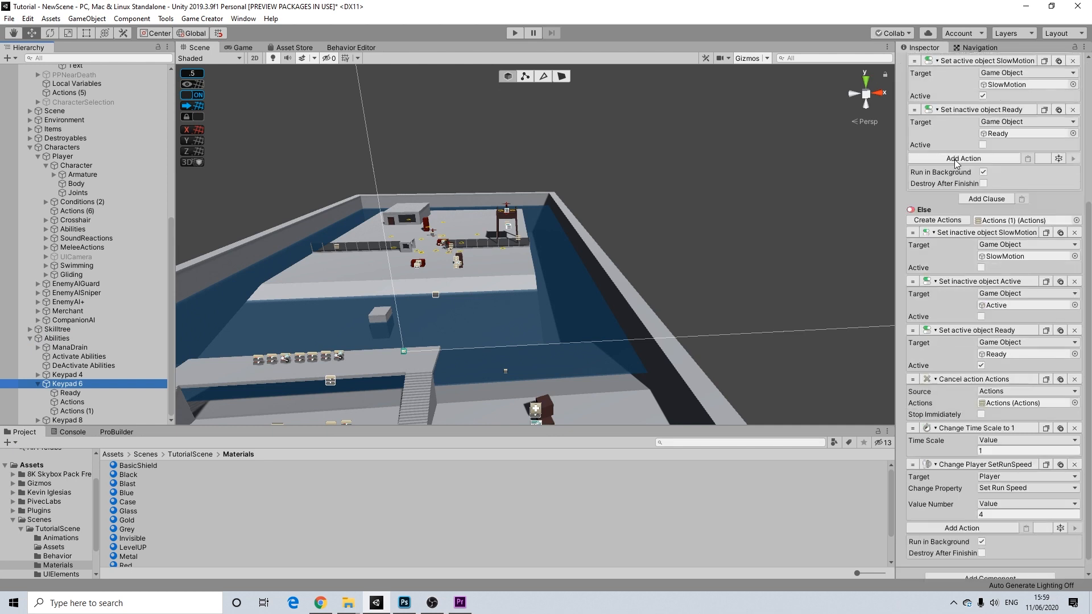
{"action": "scroll", "coordinate": [984, 170], "scroll_direction": "up", "scroll_amount": 9}
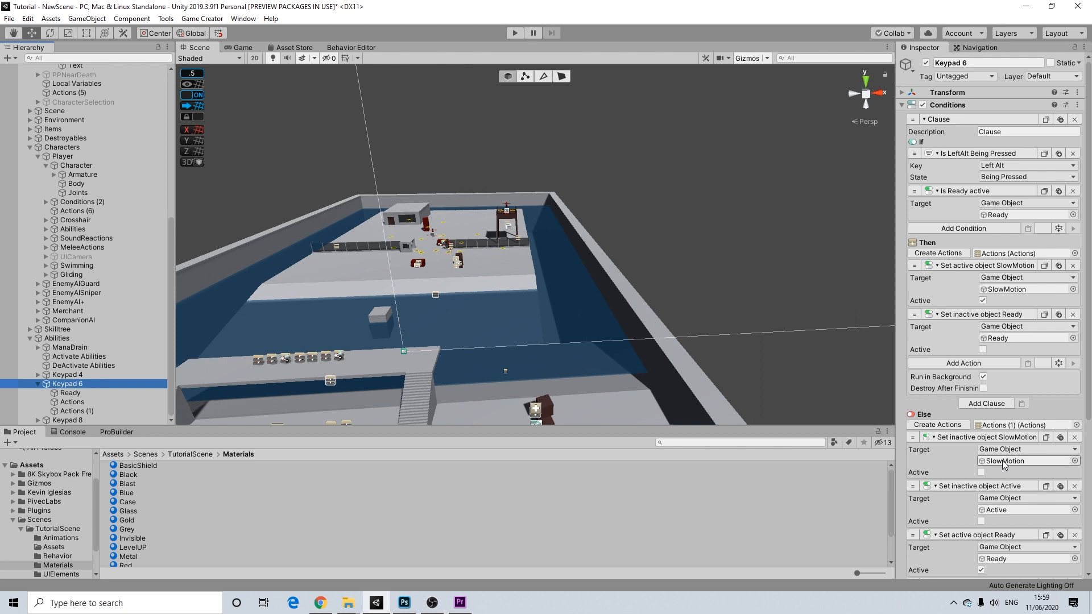
- Make the Then activate action target a List Variable item at Index 0
{"action": "left_click", "coordinate": [999, 277]}
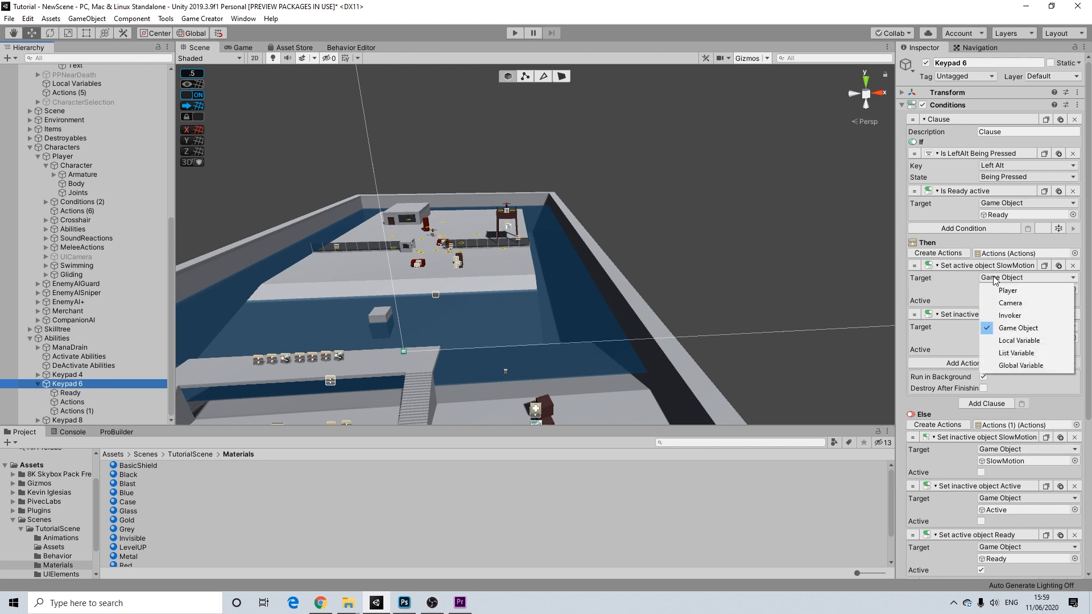
{"action": "left_click", "coordinate": [1005, 354]}
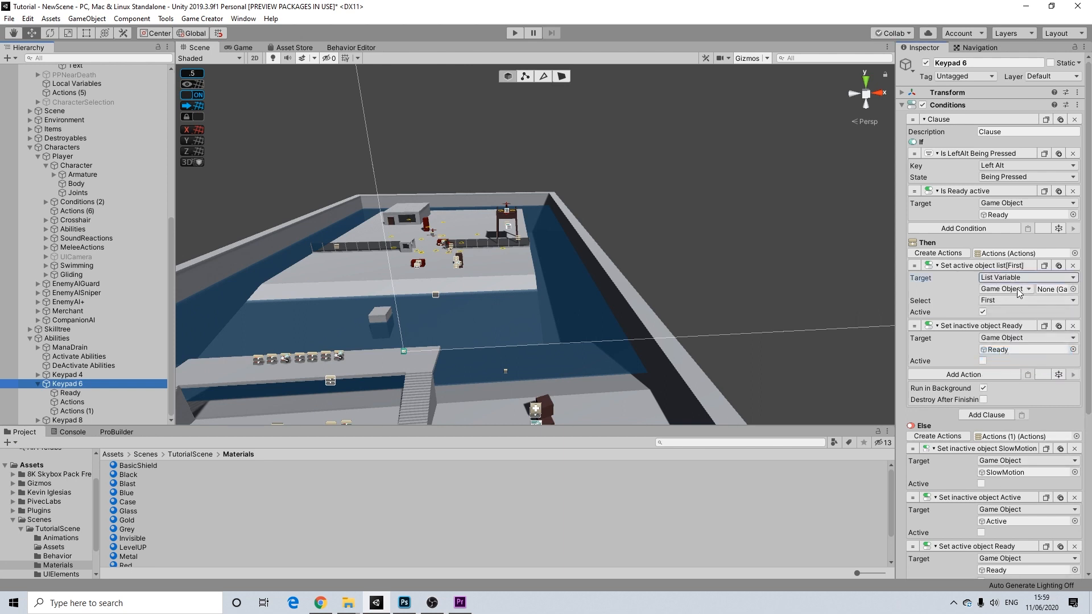
{"action": "left_click", "coordinate": [1027, 302]}
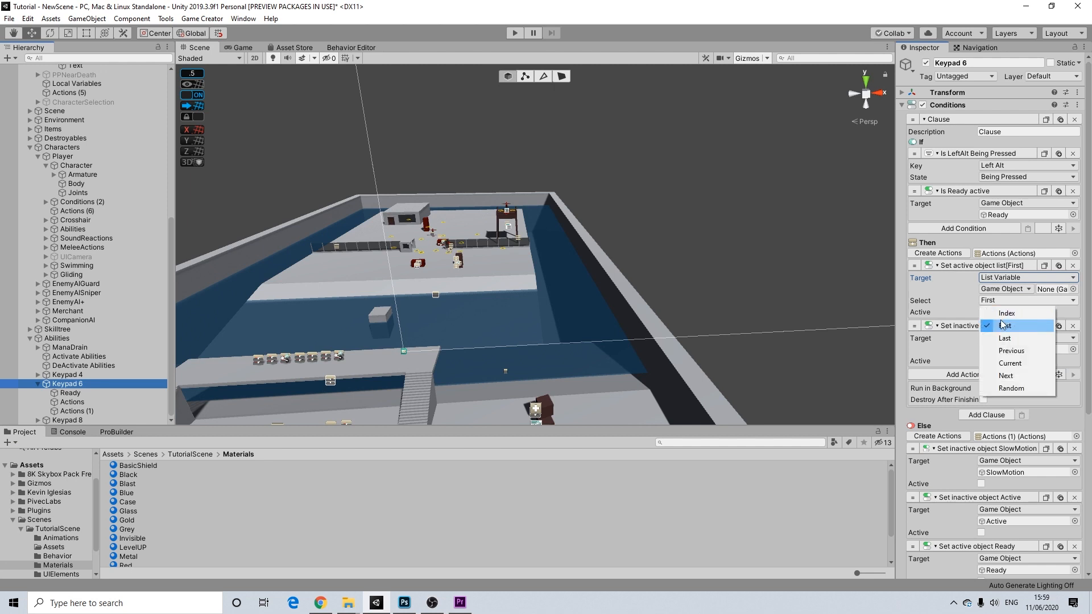
{"action": "left_click", "coordinate": [996, 307]}
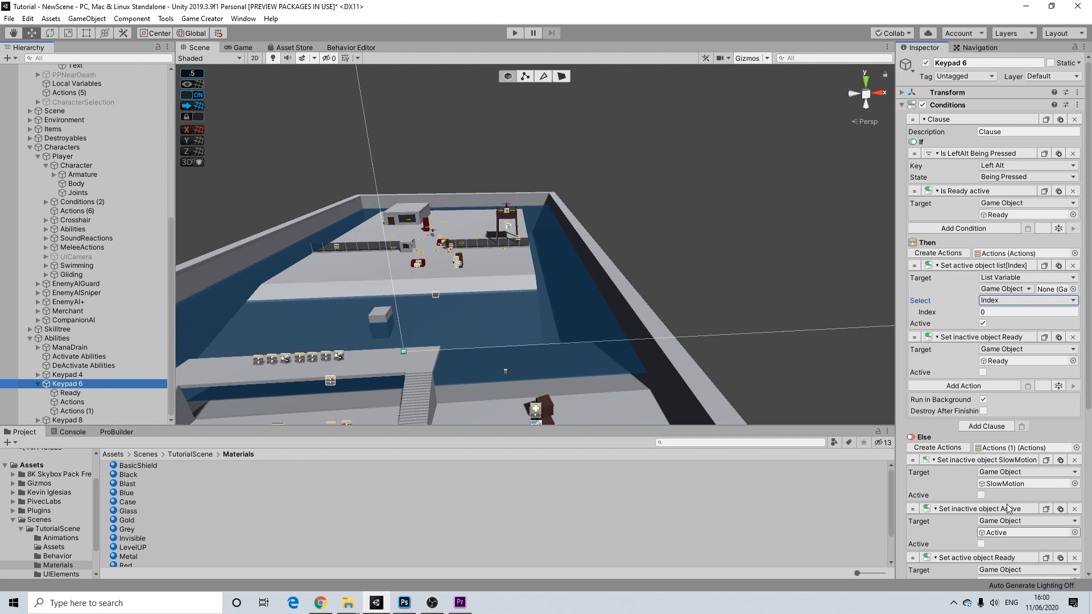
- Make the Else deactivate action target a List Variable item at Index 0 instead of SlowMotion
{"action": "left_click", "coordinate": [1000, 473]}
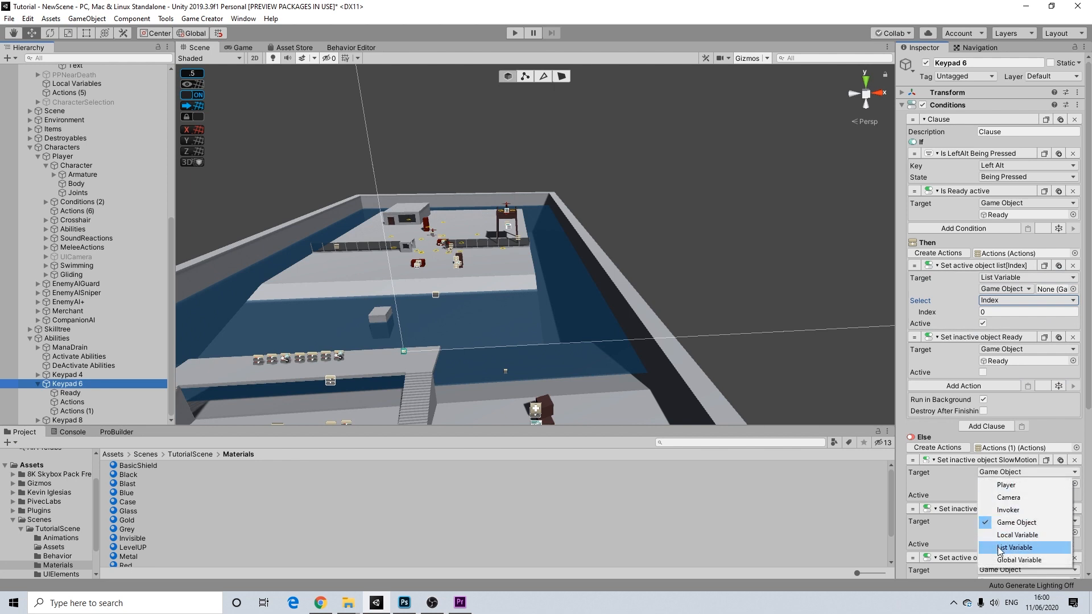
{"action": "left_click", "coordinate": [1001, 548]}
{"action": "left_click", "coordinate": [994, 495]}
{"action": "left_click", "coordinate": [1007, 503]}
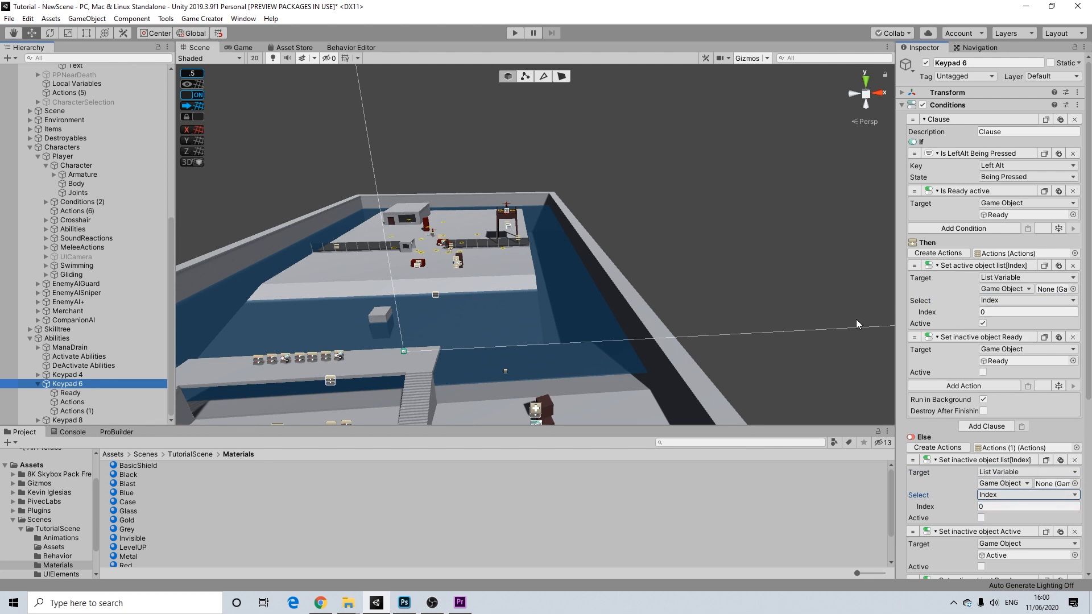
- Create a Game Creator List Variables object under Keypad 6 as its first child
{"action": "right_click", "coordinate": [73, 386]}
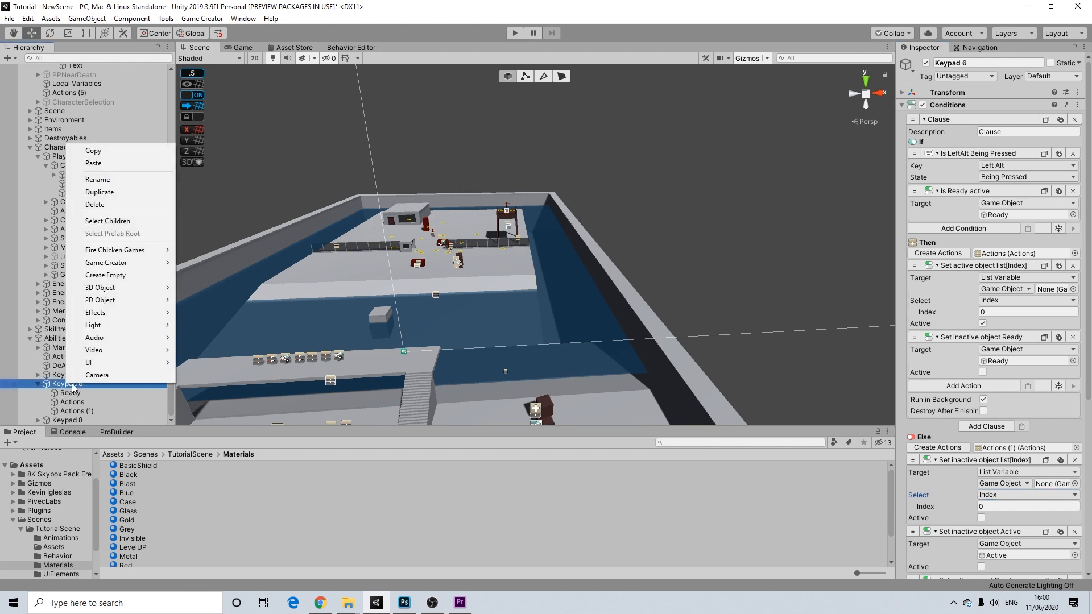
{"action": "mouse_move", "coordinate": [140, 269]}
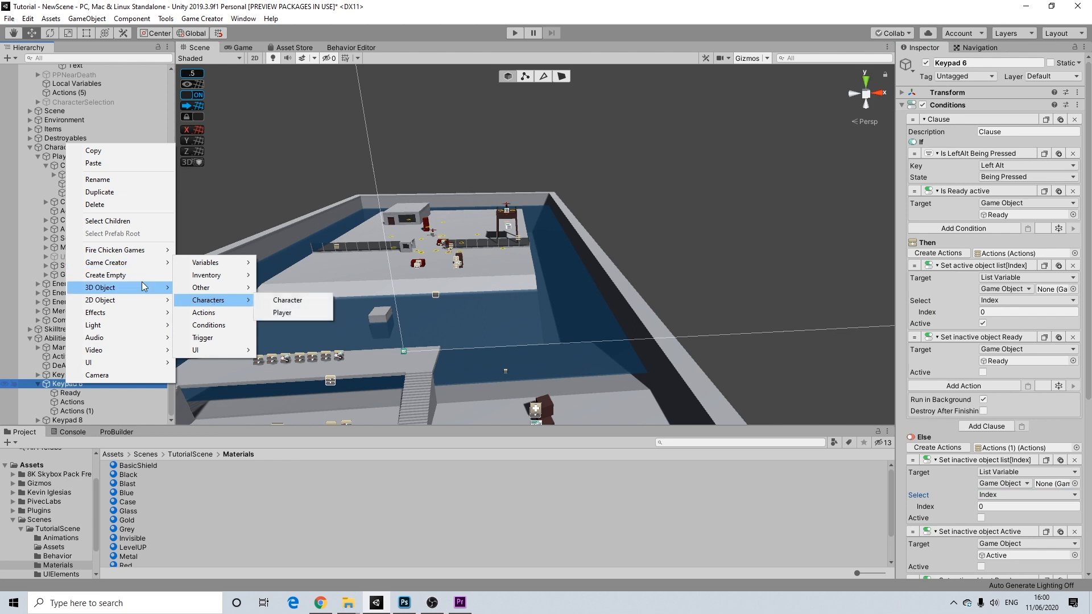
{"action": "mouse_move", "coordinate": [231, 263]}
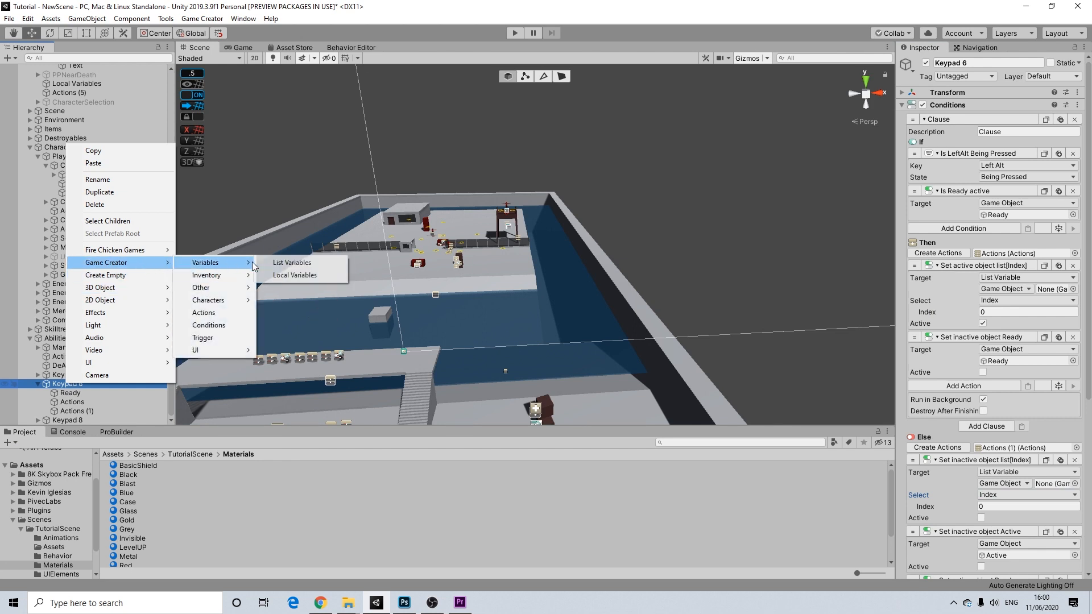
{"action": "left_click", "coordinate": [279, 266]}
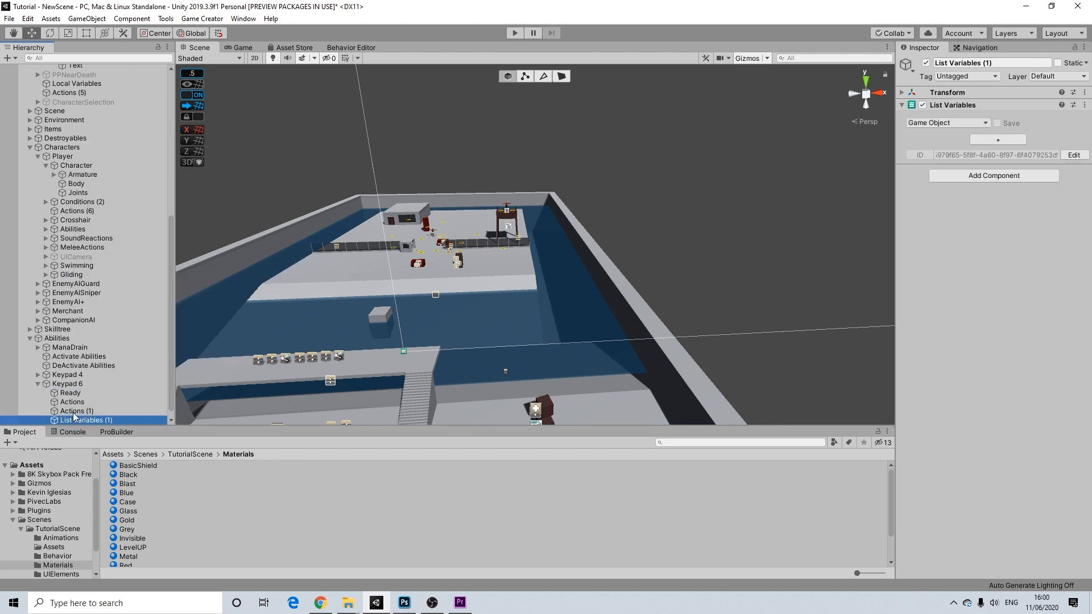
{"action": "left_click_drag", "start_coordinate": [74, 400], "coordinate": [74, 391]}
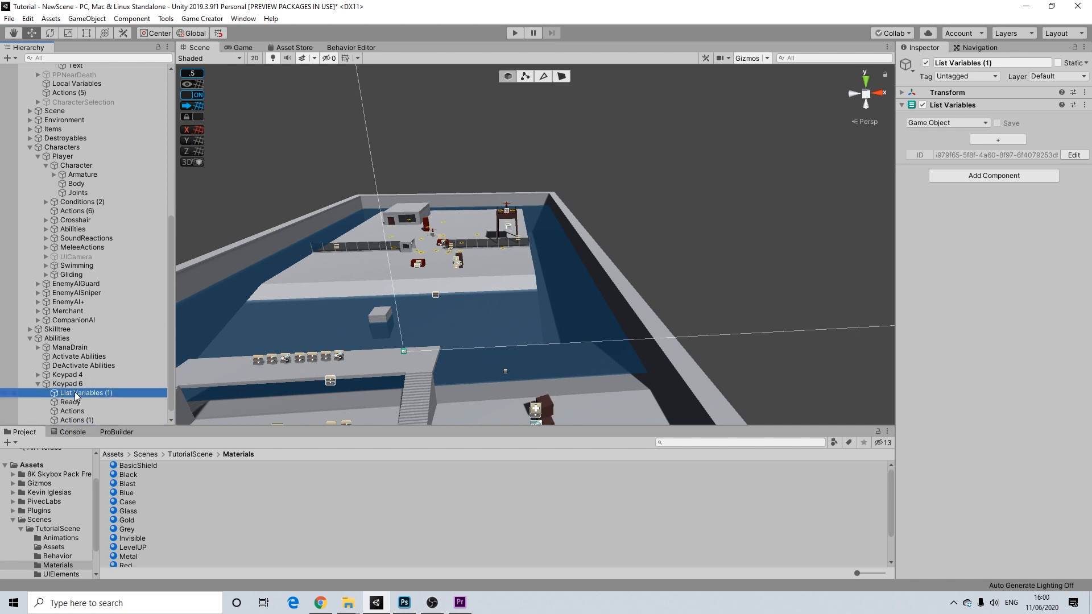
- Rename the new list variable to AgilityList
{"action": "right_click", "coordinate": [74, 392]}
{"action": "left_click", "coordinate": [112, 189]}
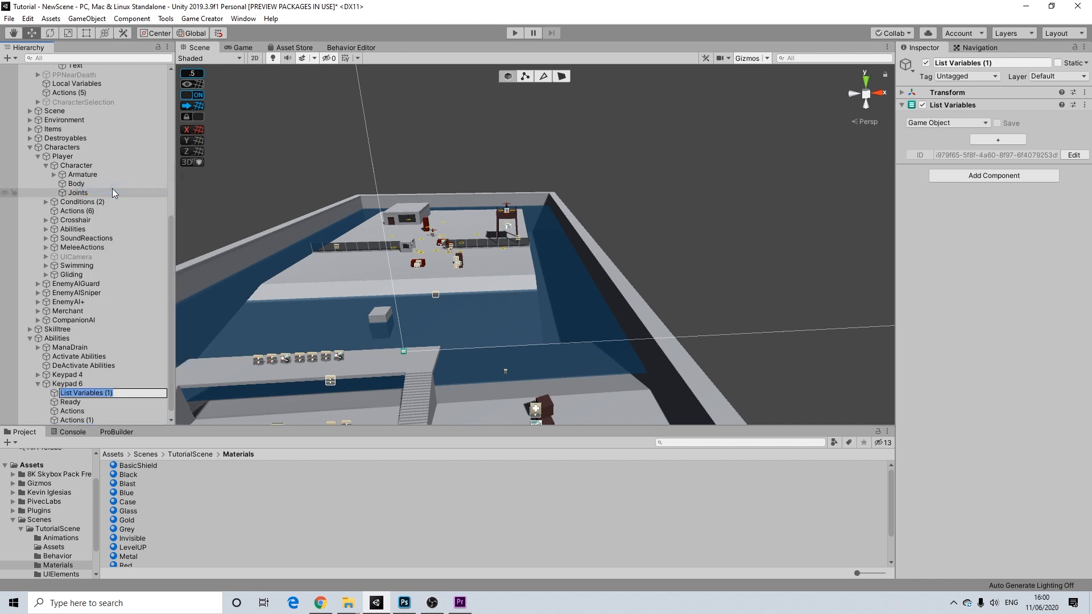
{"action": "type", "text": "AgilityList"}
{"action": "key", "text": "Return"}
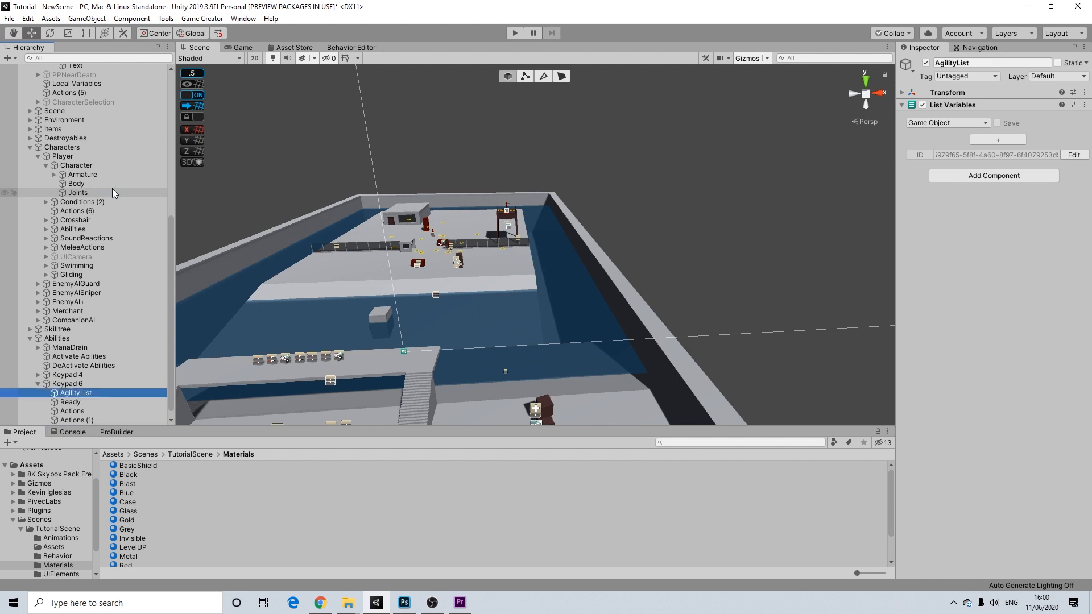
- Add an item slot to AgilityList and set Item 0 to the SlowMotion object
{"action": "left_click", "coordinate": [998, 140]}
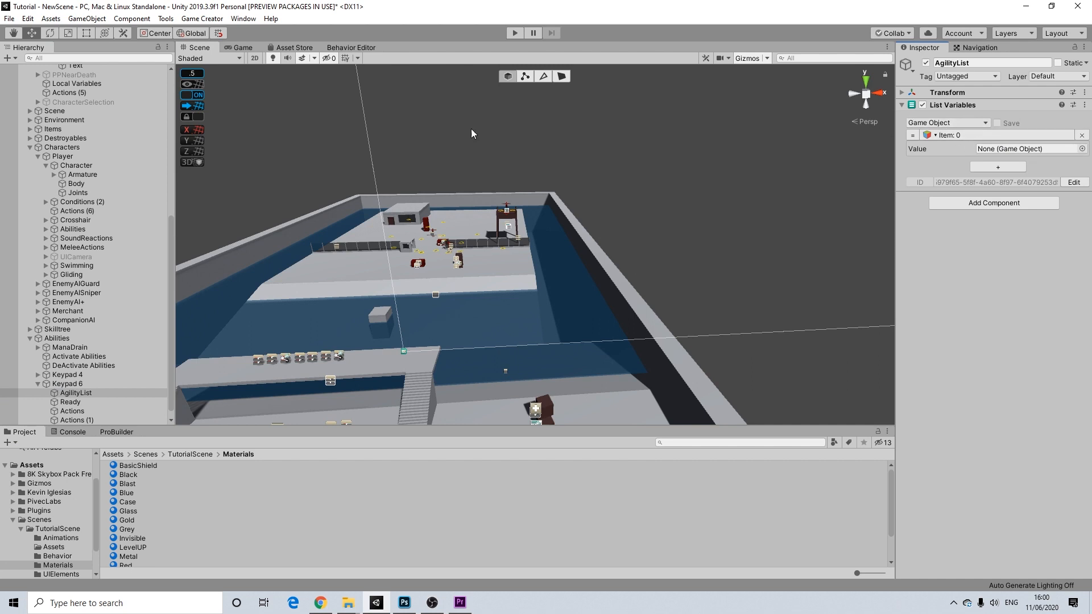
{"action": "scroll", "coordinate": [83, 157], "scroll_direction": "up", "scroll_amount": 3}
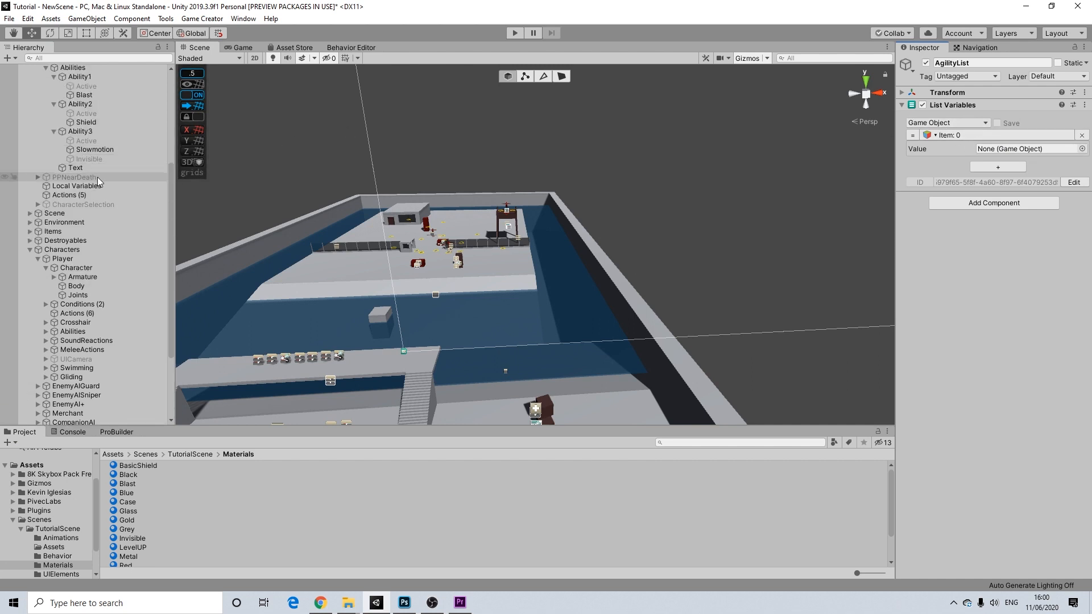
{"action": "scroll", "coordinate": [85, 279], "scroll_direction": "down", "scroll_amount": 2}
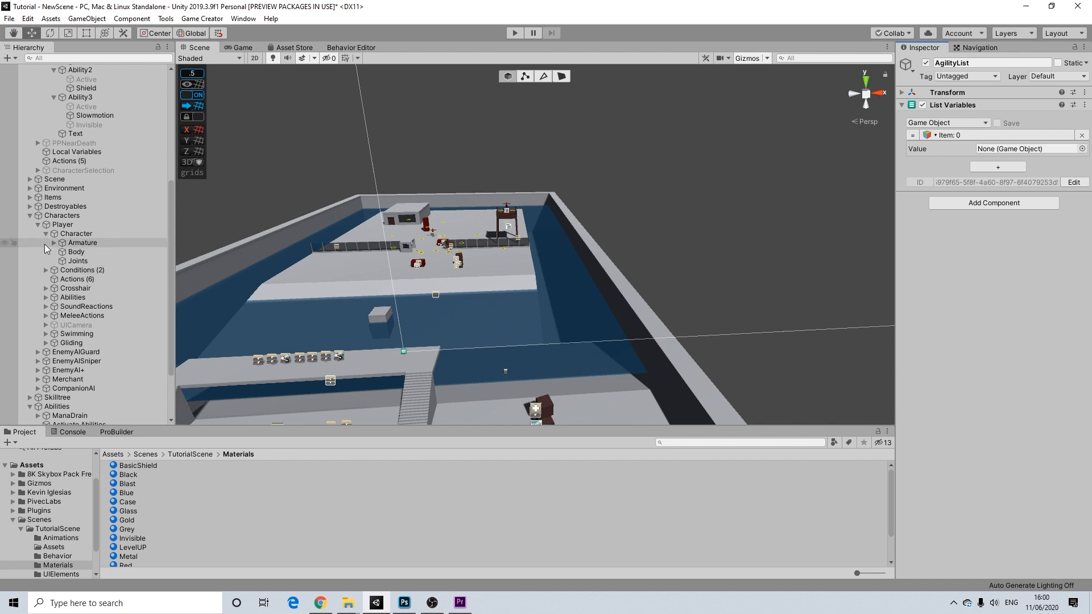
{"action": "left_click", "coordinate": [46, 298]}
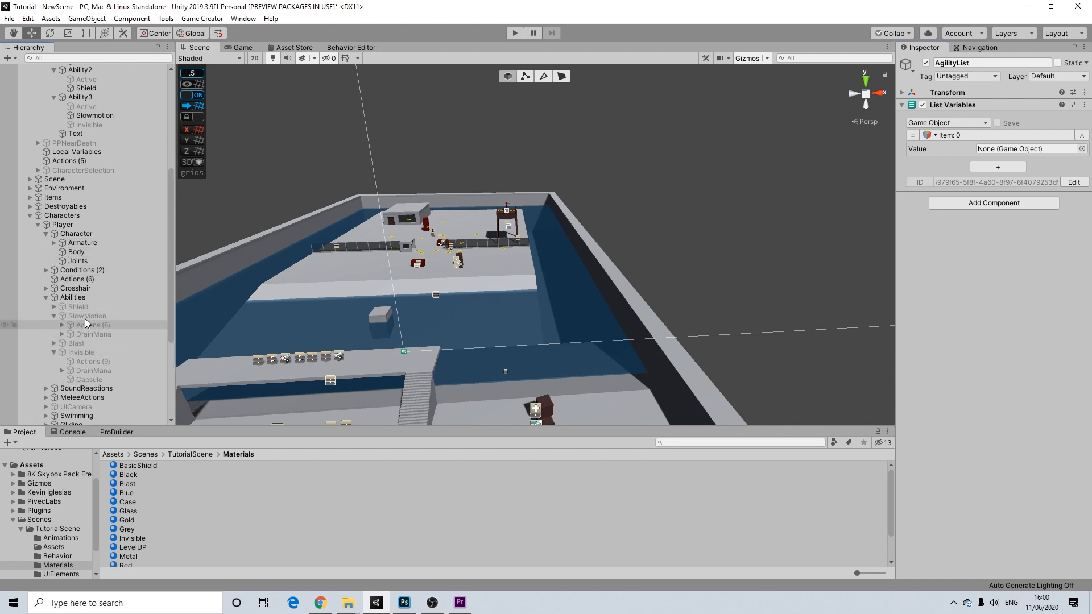
{"action": "left_click_drag", "start_coordinate": [87, 317], "coordinate": [464, 261]}
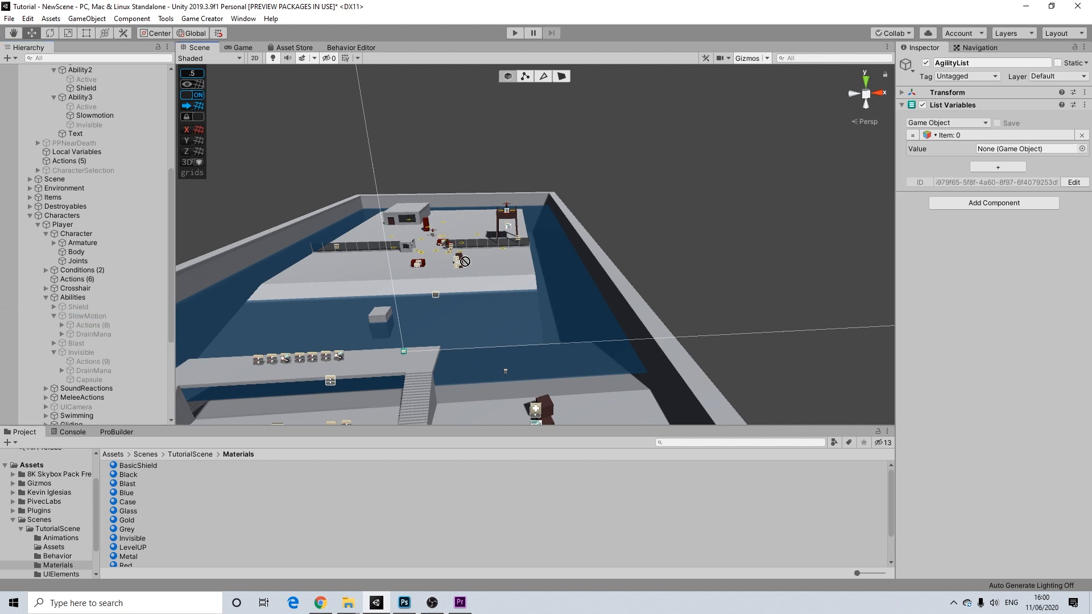
{"action": "left_click_drag", "start_coordinate": [987, 143], "coordinate": [990, 150]}
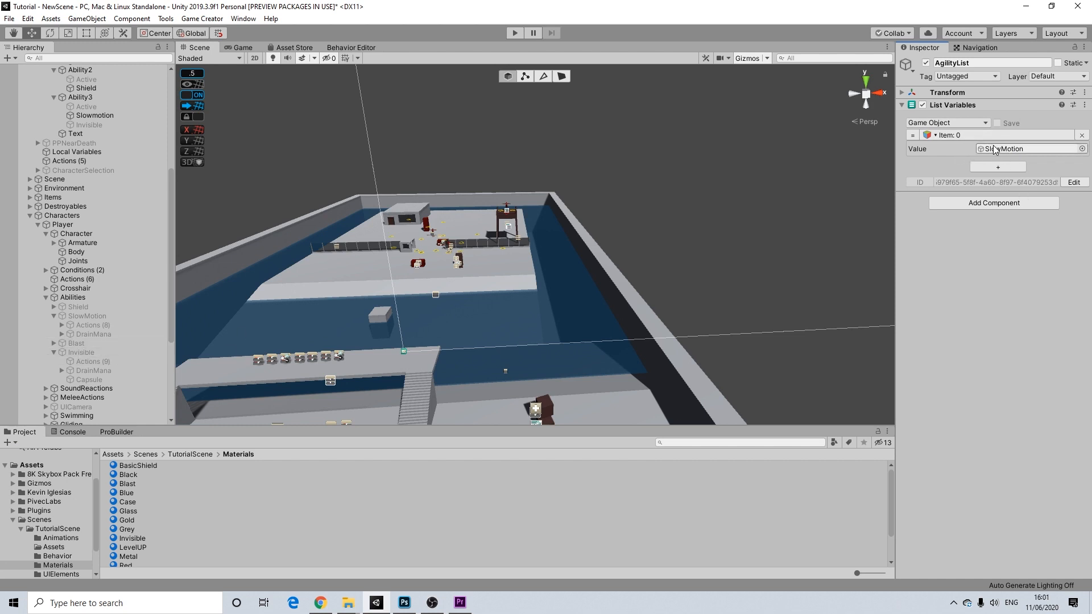
{"action": "scroll", "coordinate": [94, 341], "scroll_direction": "down", "scroll_amount": 4}
{"action": "scroll", "coordinate": [97, 343], "scroll_direction": "down", "scroll_amount": 5}
{"action": "scroll", "coordinate": [91, 233], "scroll_direction": "up", "scroll_amount": 15}
{"action": "scroll", "coordinate": [94, 231], "scroll_direction": "up", "scroll_amount": 1}
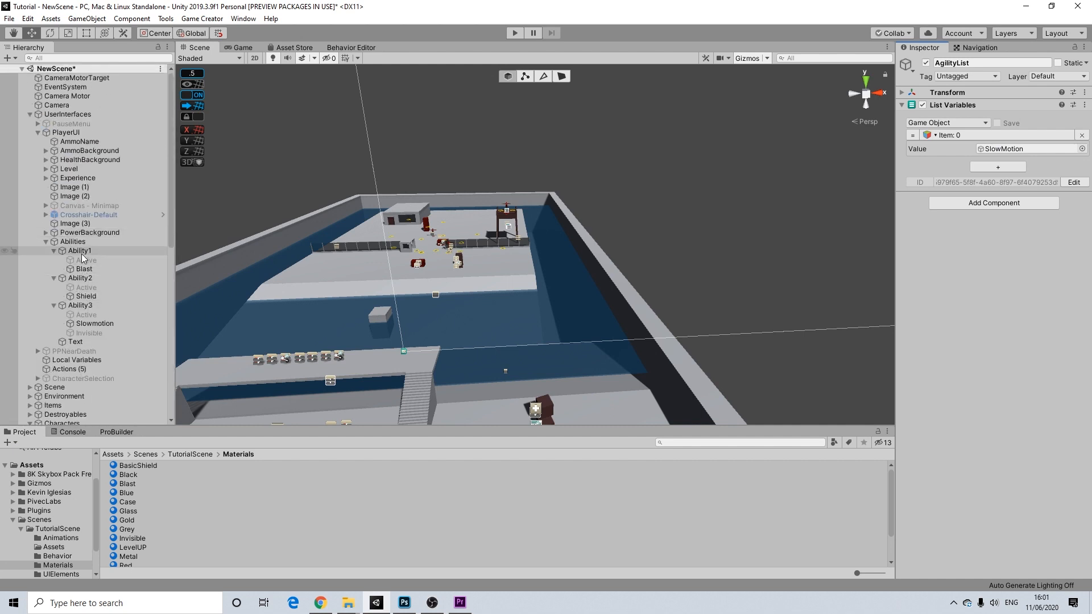
- Expand PauseMenu > Character > Agility and view the SlowmotionButton's actions
{"action": "left_click", "coordinate": [38, 124]}
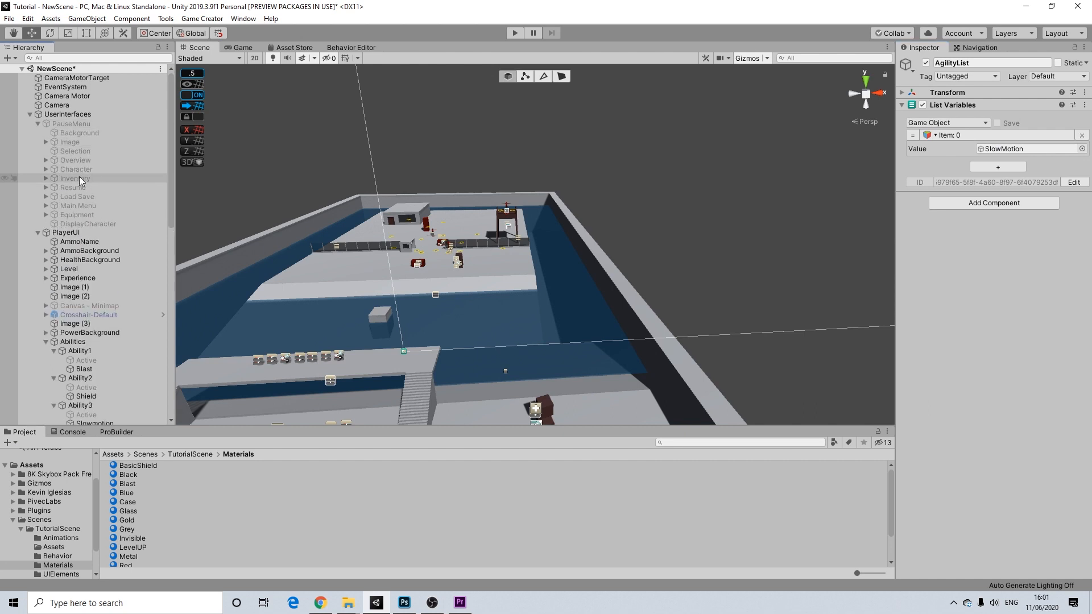
{"action": "left_click", "coordinate": [79, 124]}
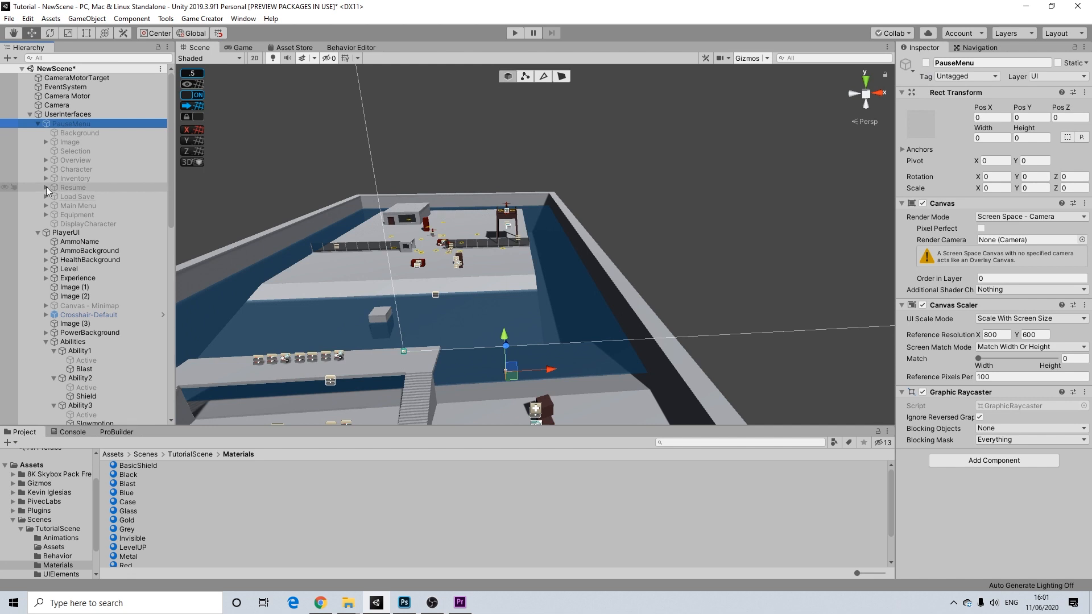
{"action": "left_click", "coordinate": [44, 170]}
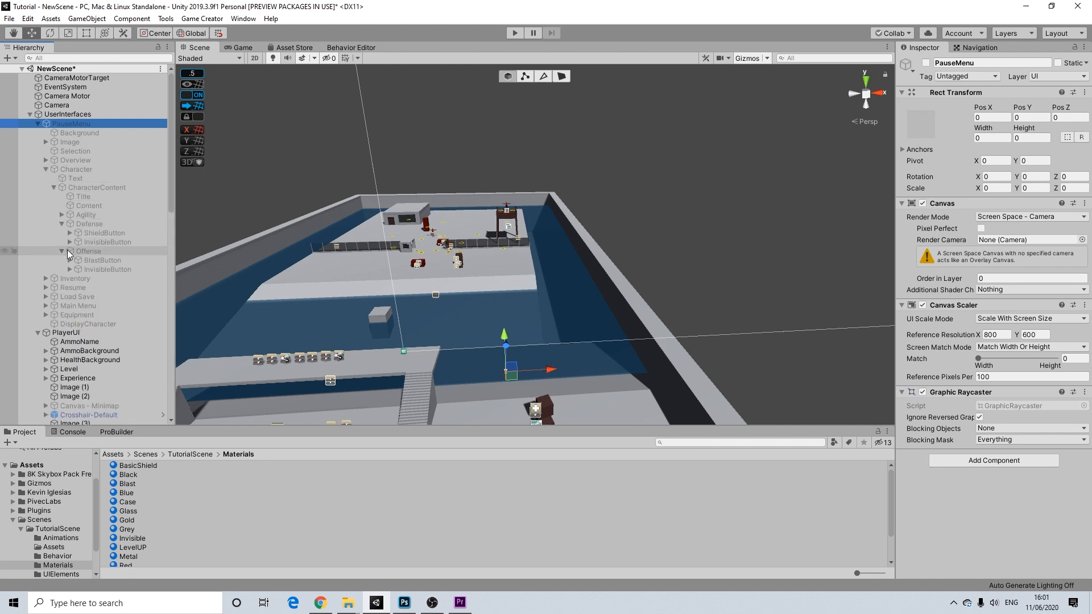
{"action": "left_click", "coordinate": [63, 224]}
{"action": "left_click", "coordinate": [62, 232]}
{"action": "left_click", "coordinate": [62, 214]}
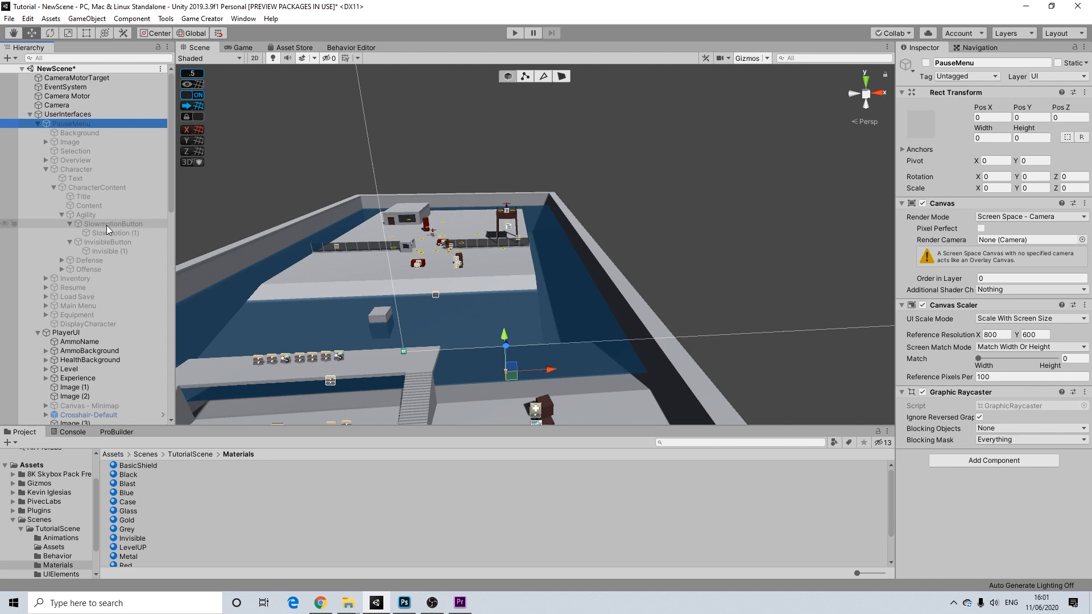
{"action": "left_click", "coordinate": [104, 224]}
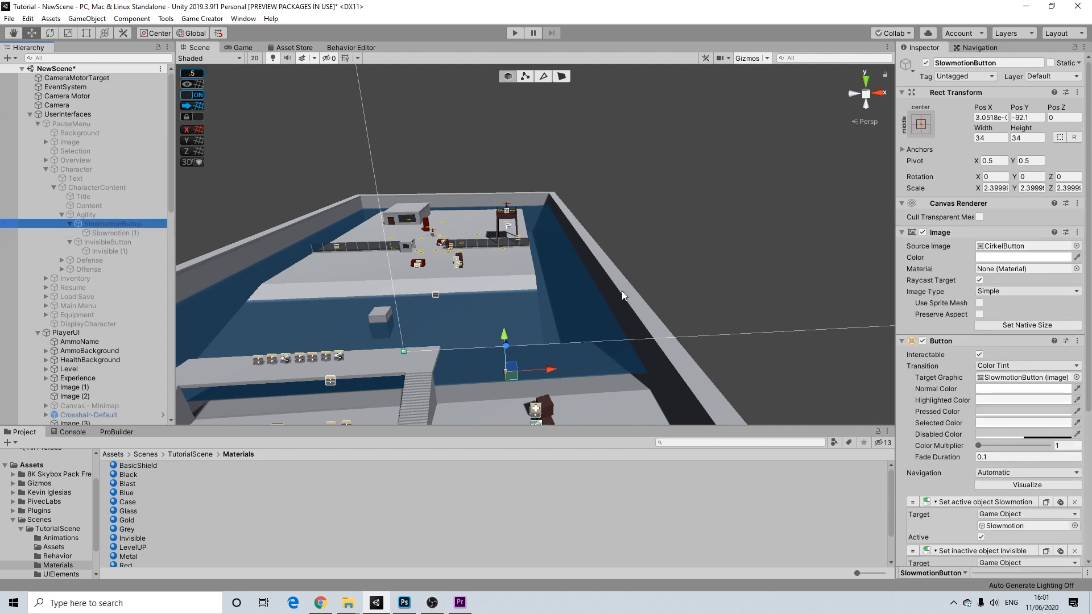
{"action": "scroll", "coordinate": [987, 282], "scroll_direction": "down", "scroll_amount": 5}
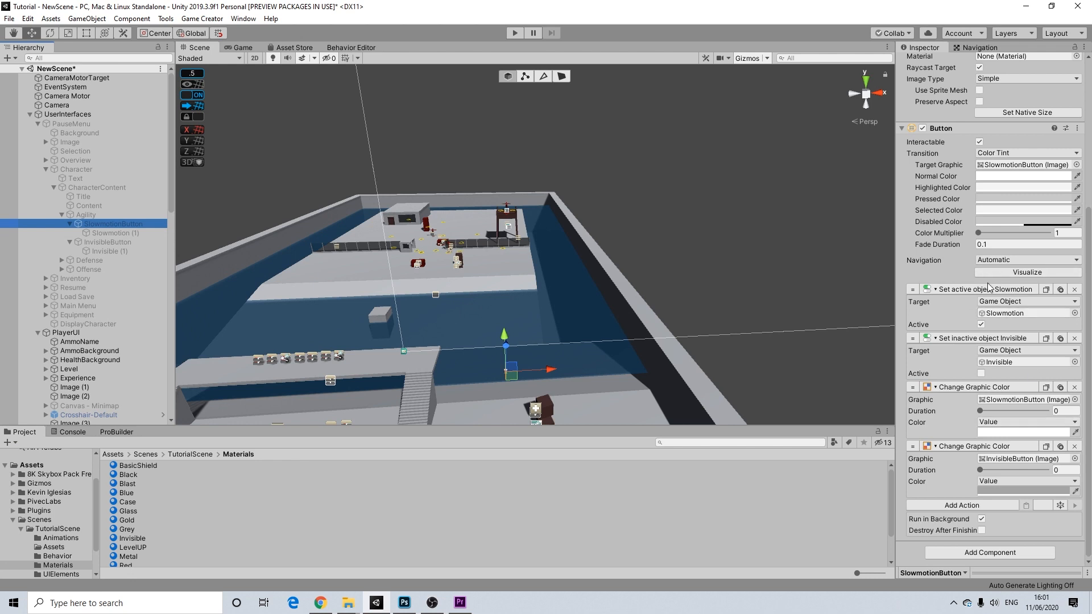
- Add a Variables > Add to List Variables action to the SlowmotionButton
{"action": "left_click", "coordinate": [988, 501]}
{"action": "left_click", "coordinate": [1013, 336]}
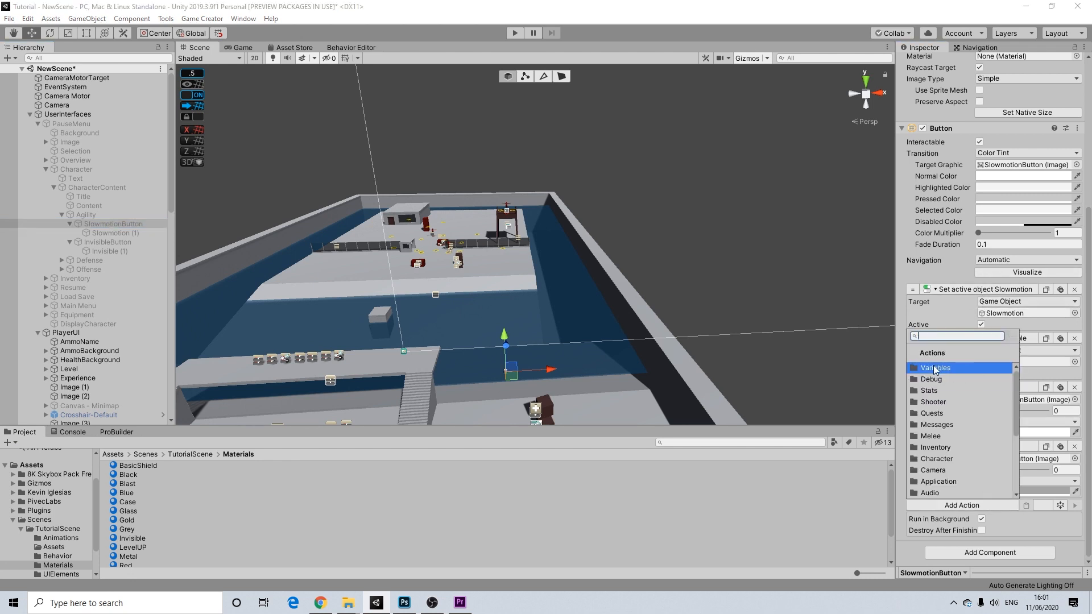
{"action": "left_click", "coordinate": [931, 369]}
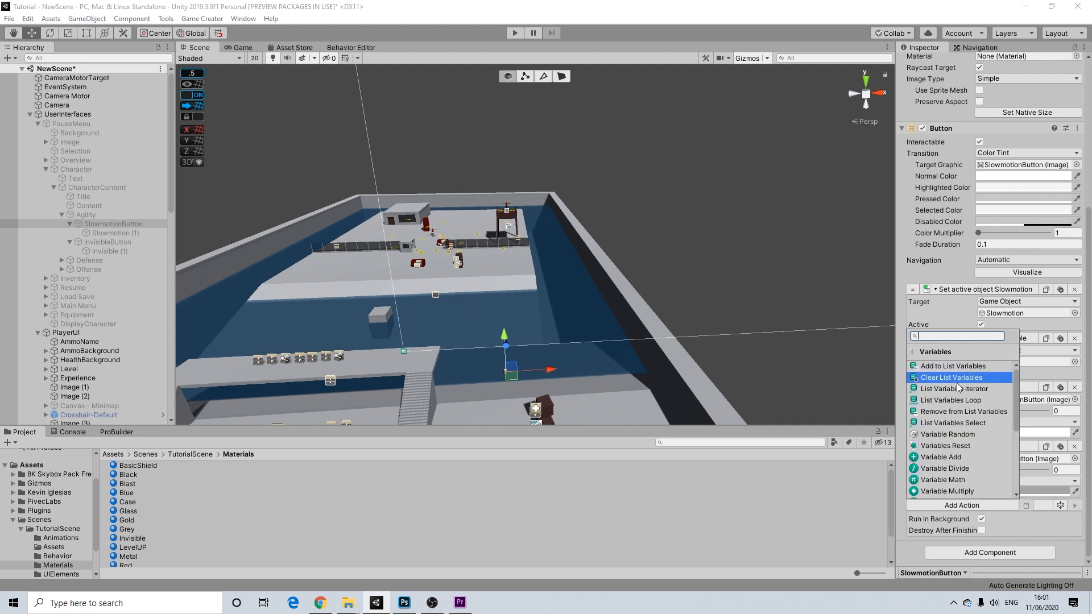
{"action": "left_click", "coordinate": [938, 370]}
{"action": "scroll", "coordinate": [1013, 483], "scroll_direction": "down", "scroll_amount": 3}
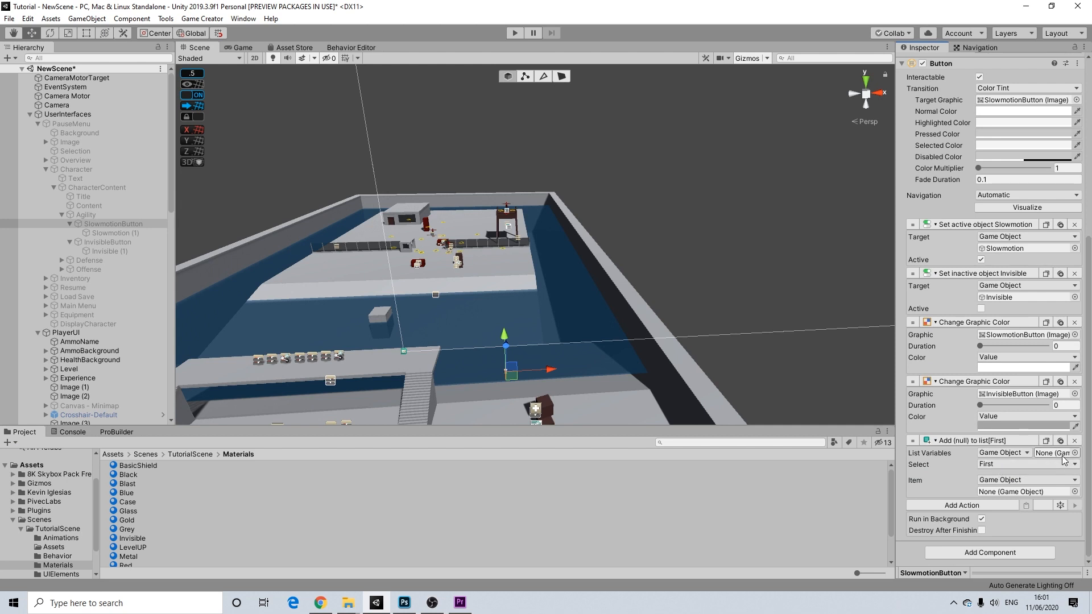
{"action": "scroll", "coordinate": [126, 386], "scroll_direction": "down", "scroll_amount": 10}
{"action": "scroll", "coordinate": [97, 386], "scroll_direction": "down", "scroll_amount": 6}
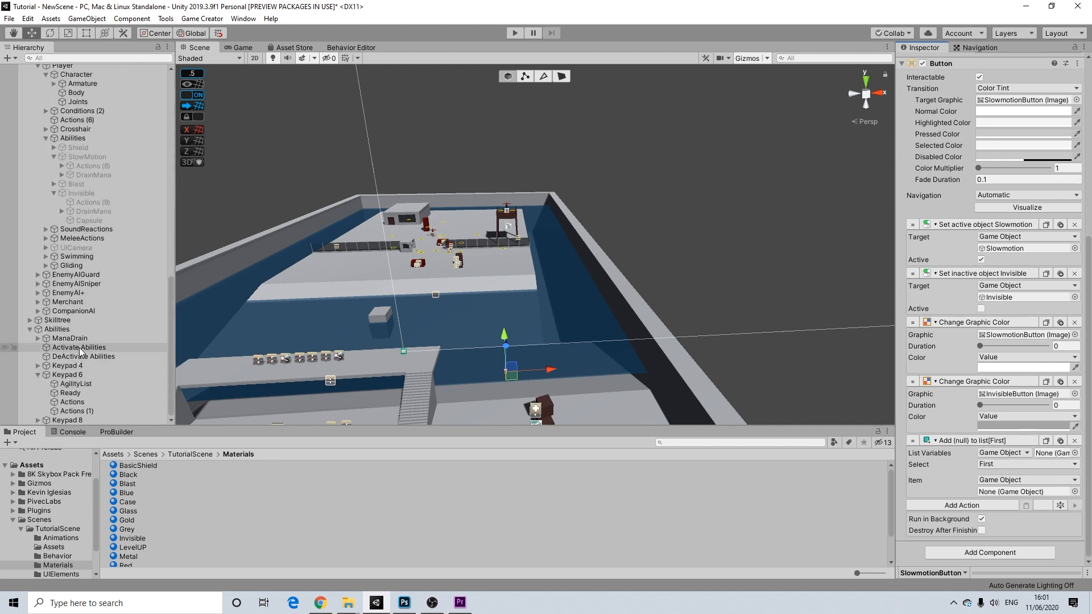
- Set the action's list to AgilityList and its item to SlowMotion
{"action": "left_click_drag", "start_coordinate": [76, 383], "coordinate": [1049, 455]}
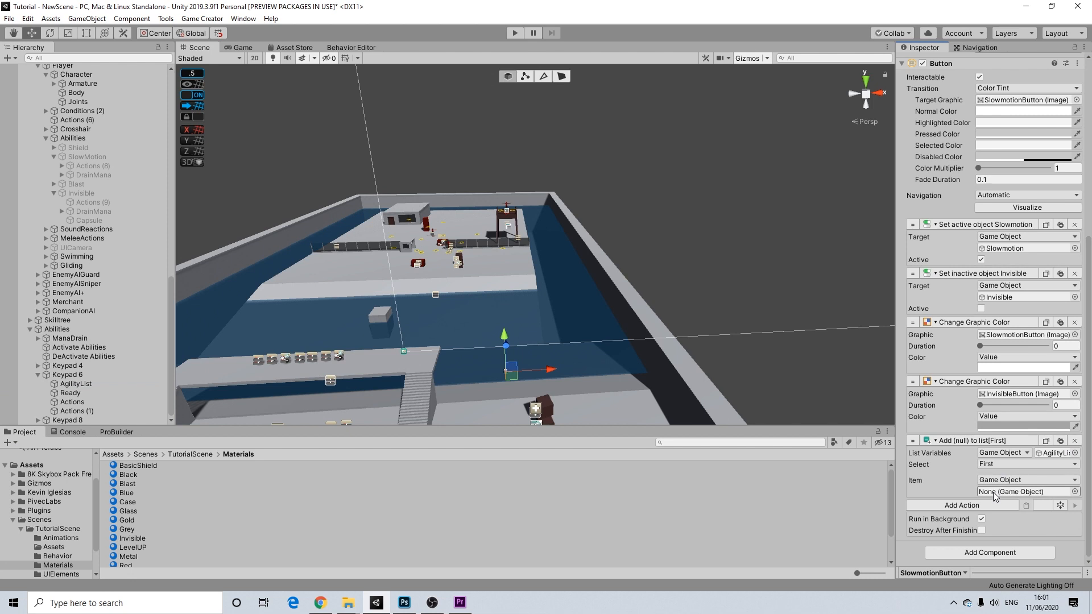
{"action": "scroll", "coordinate": [86, 165], "scroll_direction": "up", "scroll_amount": 10}
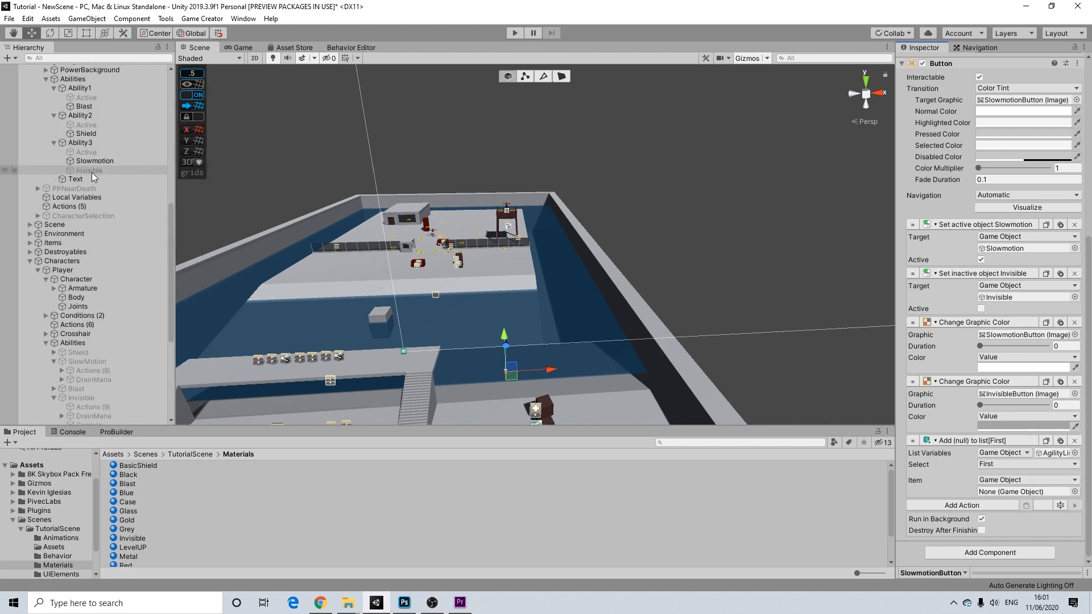
{"action": "scroll", "coordinate": [99, 197], "scroll_direction": "up", "scroll_amount": 3}
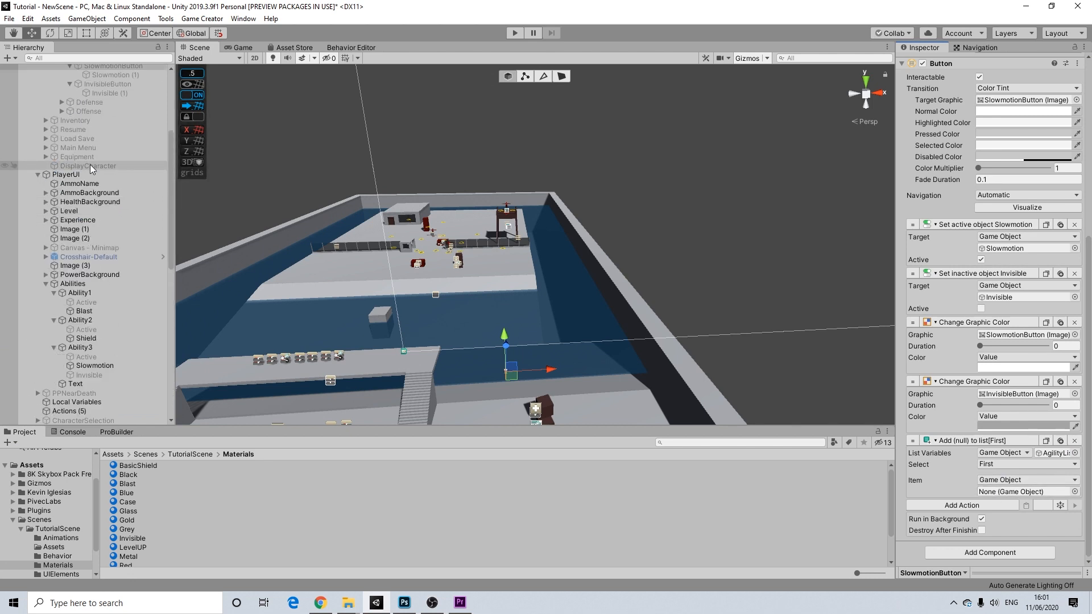
{"action": "scroll", "coordinate": [87, 298], "scroll_direction": "down", "scroll_amount": 10}
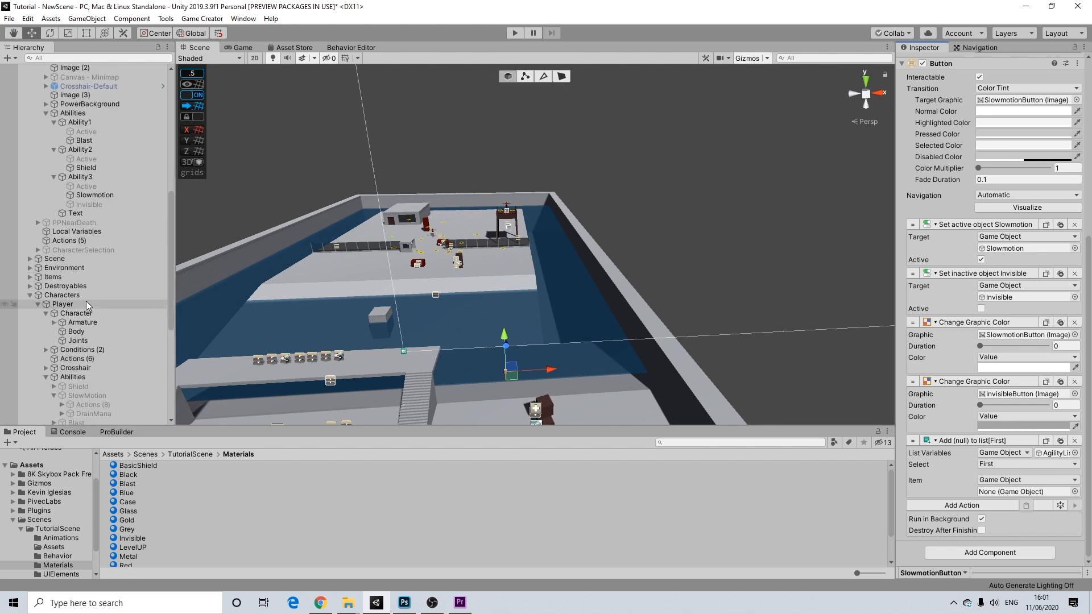
{"action": "scroll", "coordinate": [101, 298], "scroll_direction": "down", "scroll_amount": 3}
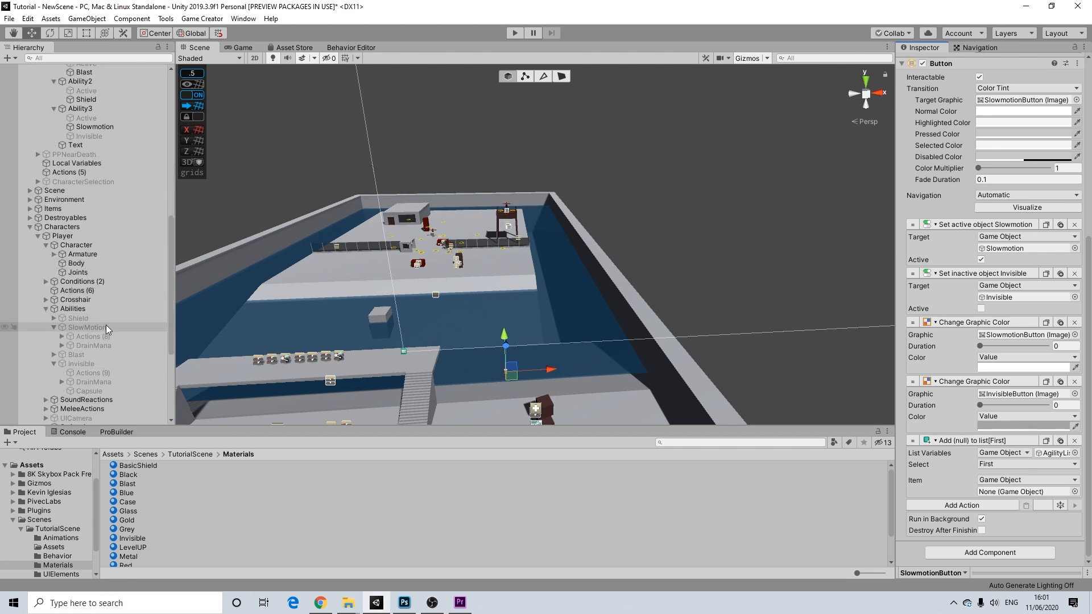
{"action": "left_click_drag", "start_coordinate": [89, 336], "coordinate": [995, 493]}
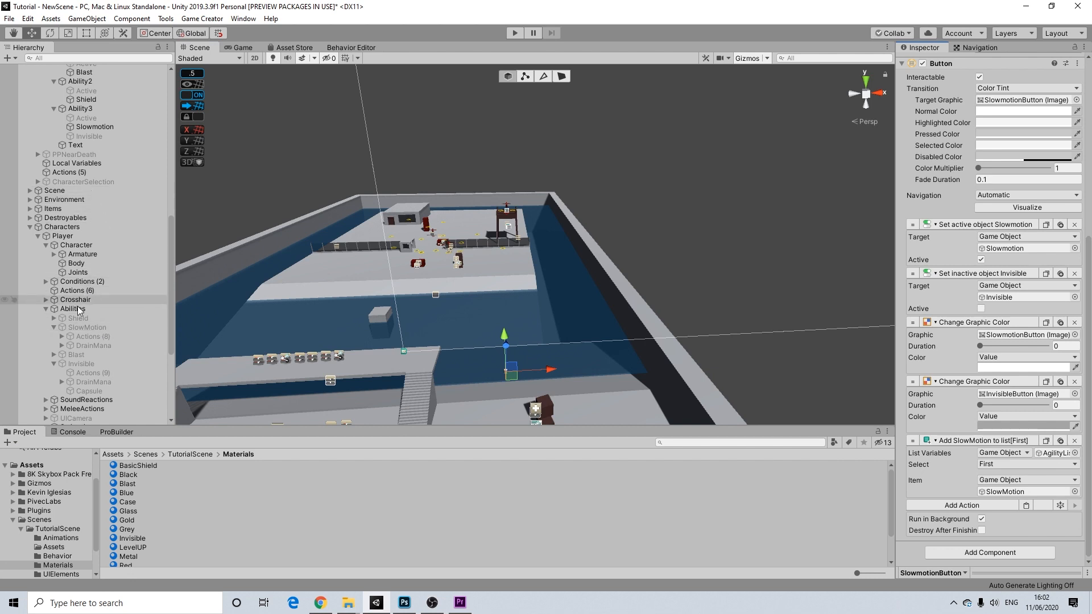
{"action": "scroll", "coordinate": [83, 330], "scroll_direction": "down", "scroll_amount": 3}
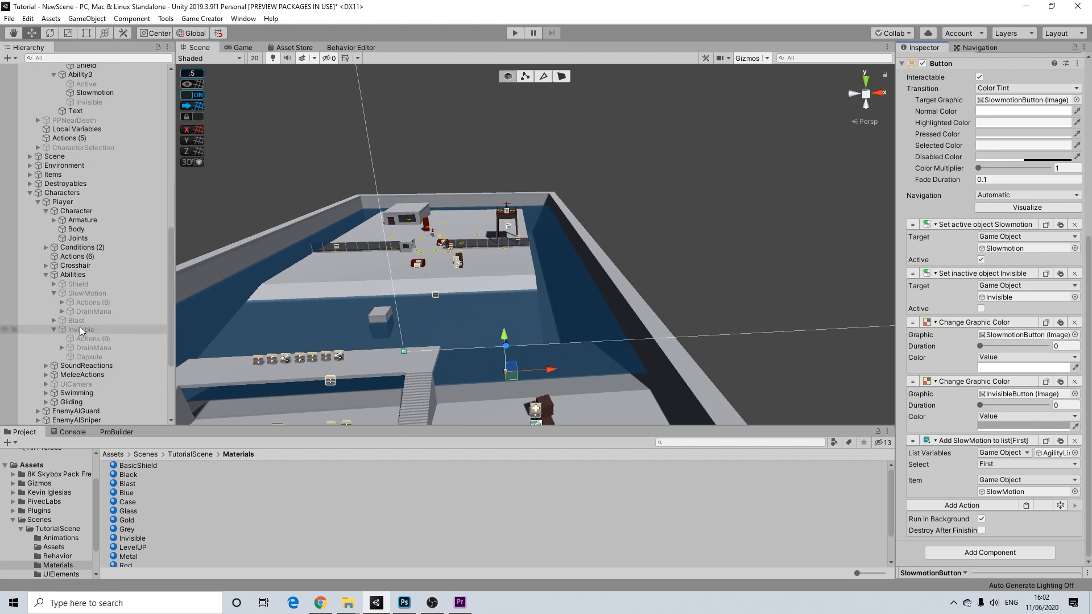
{"action": "scroll", "coordinate": [100, 243], "scroll_direction": "down", "scroll_amount": 10}
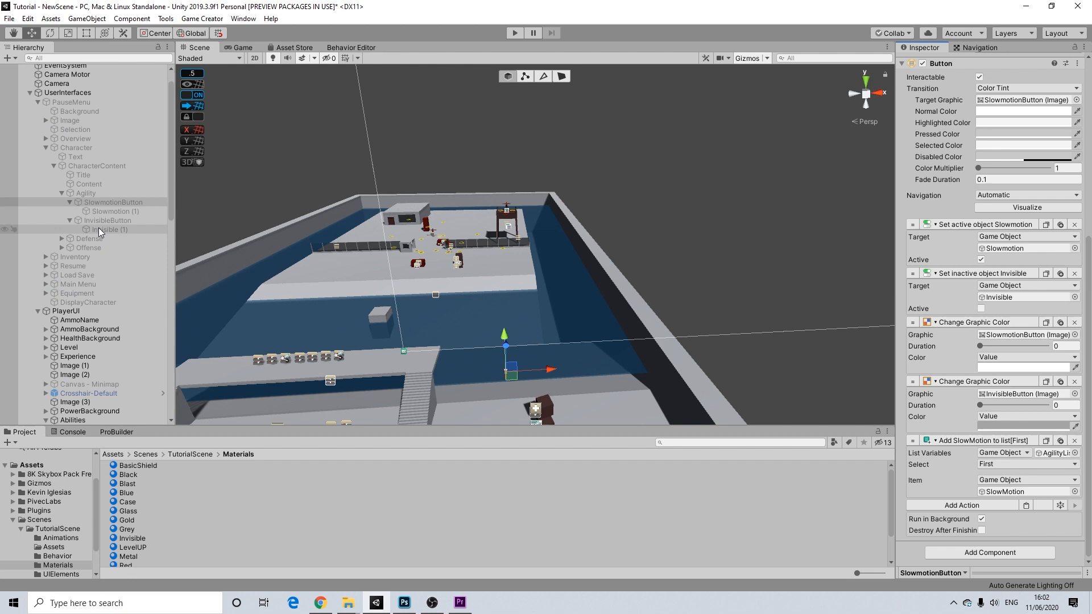
- Select InvisibleButton and set its Add to list action's item to the Invisible object
{"action": "left_click", "coordinate": [103, 220]}
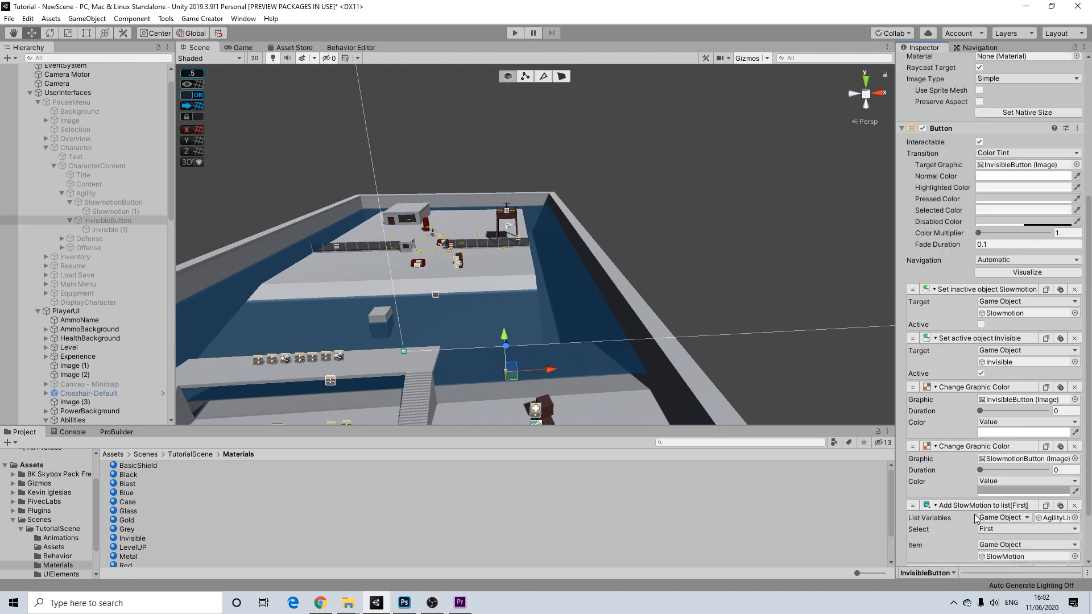
{"action": "scroll", "coordinate": [103, 248], "scroll_direction": "down", "scroll_amount": 5}
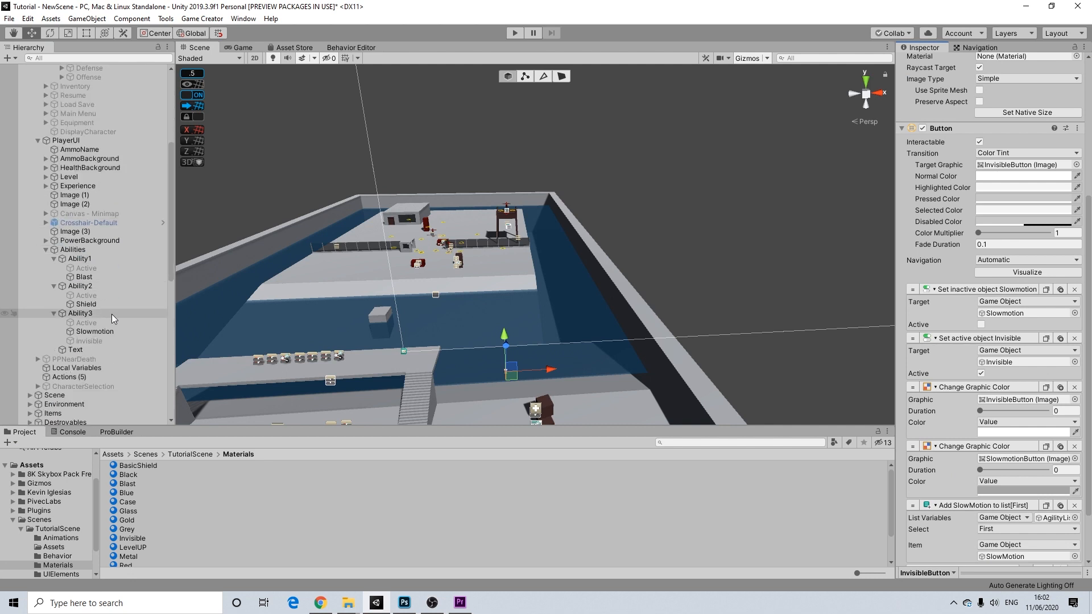
{"action": "left_click_drag", "start_coordinate": [86, 340], "coordinate": [196, 349]}
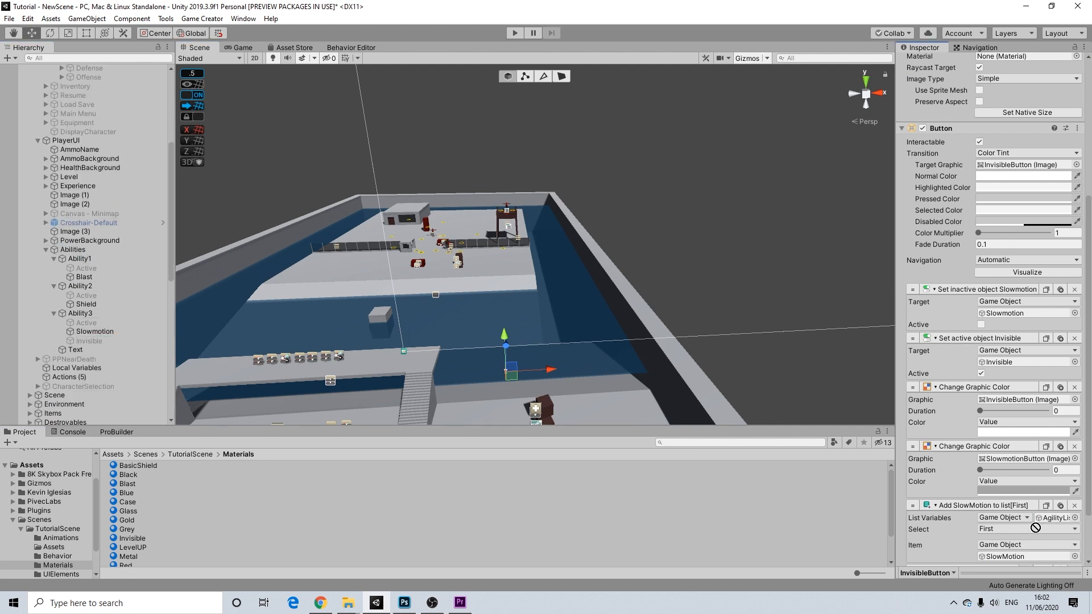
{"action": "left_click_drag", "start_coordinate": [1034, 528], "coordinate": [563, 53]}
{"action": "left_click_drag", "start_coordinate": [619, 8], "coordinate": [614, 9]}
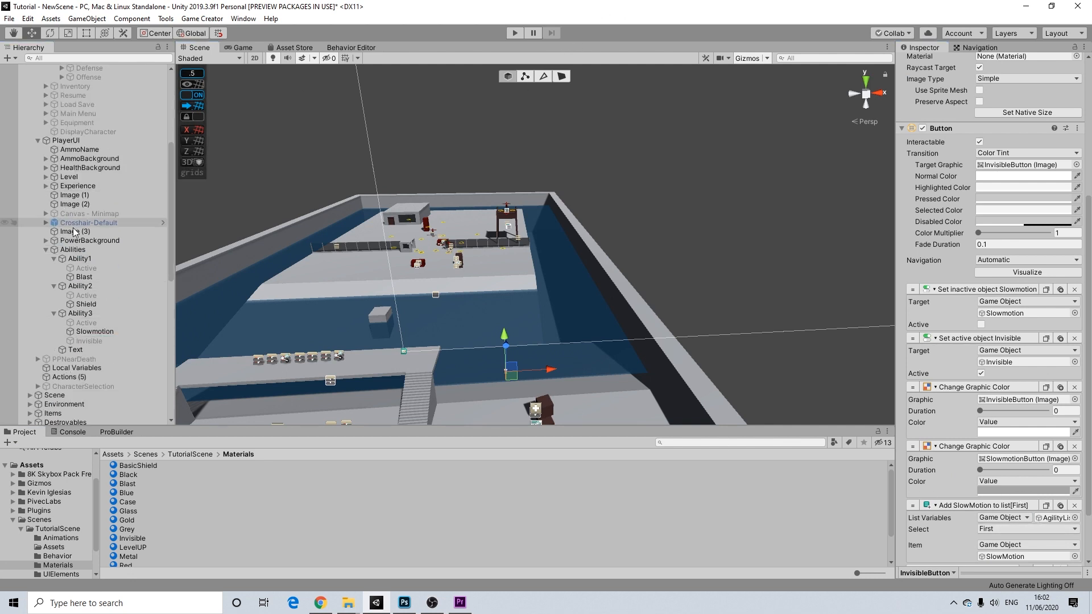
{"action": "scroll", "coordinate": [85, 245], "scroll_direction": "down", "scroll_amount": 6}
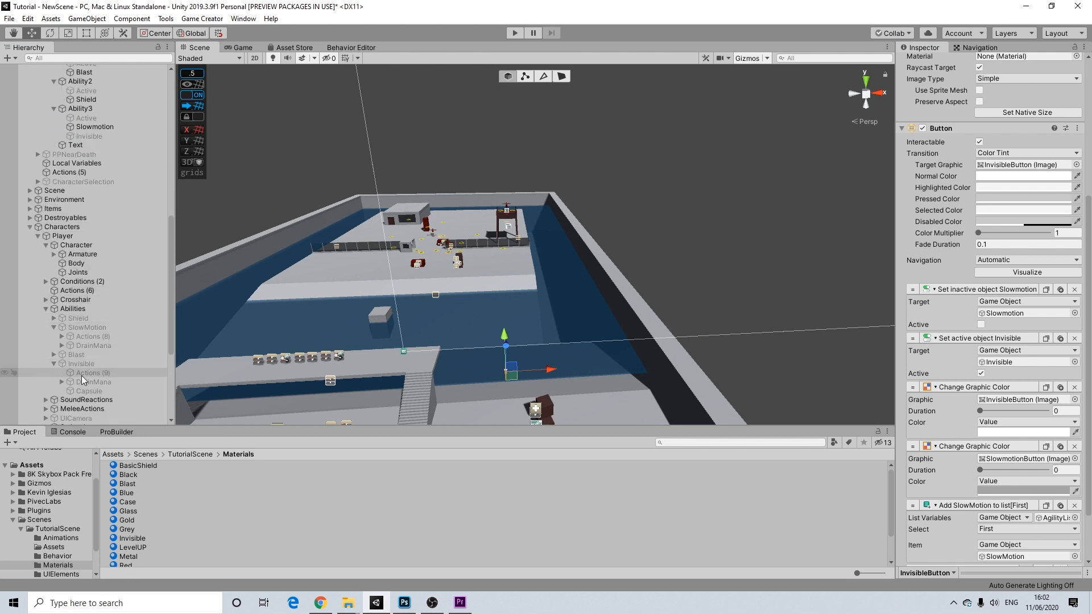
{"action": "left_click_drag", "start_coordinate": [81, 365], "coordinate": [1018, 561]}
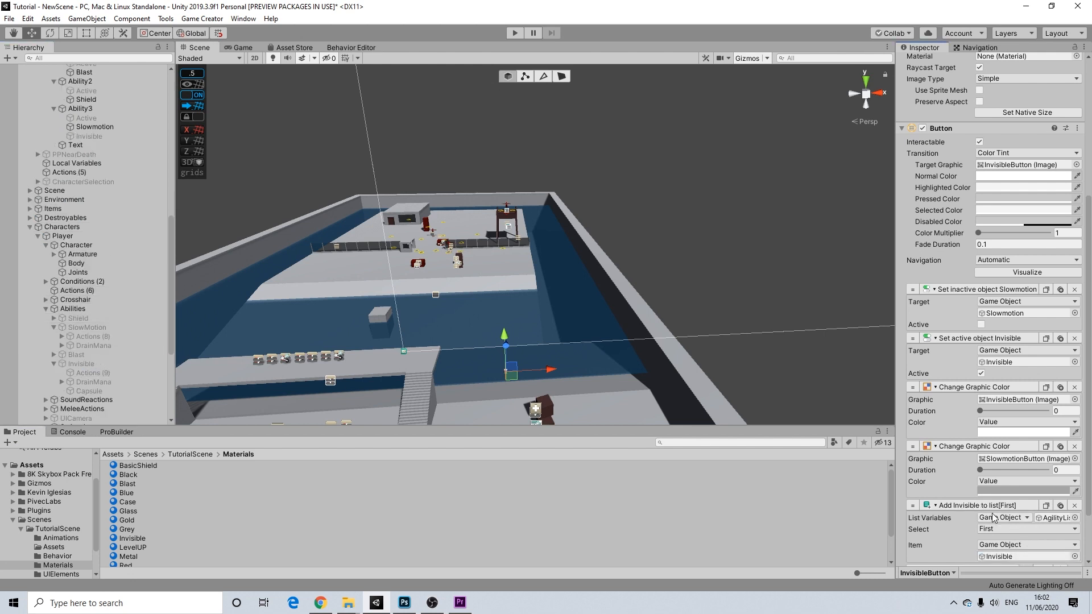
{"action": "scroll", "coordinate": [671, 315], "scroll_direction": "down", "scroll_amount": 5}
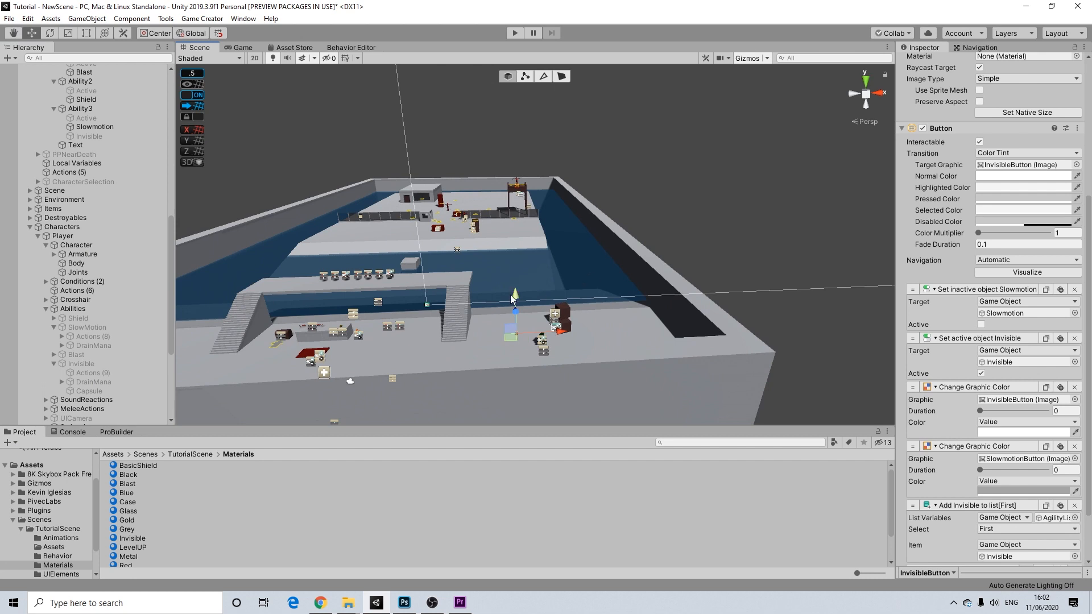
{"action": "scroll", "coordinate": [515, 296], "scroll_direction": "up", "scroll_amount": 3}
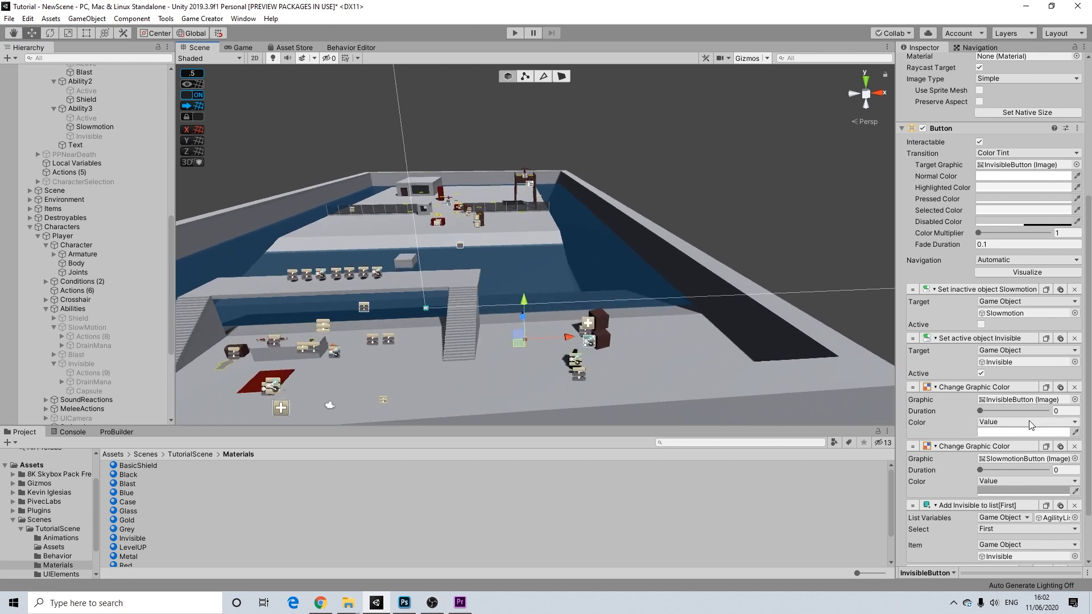
{"action": "scroll", "coordinate": [1030, 425], "scroll_direction": "down", "scroll_amount": 3}
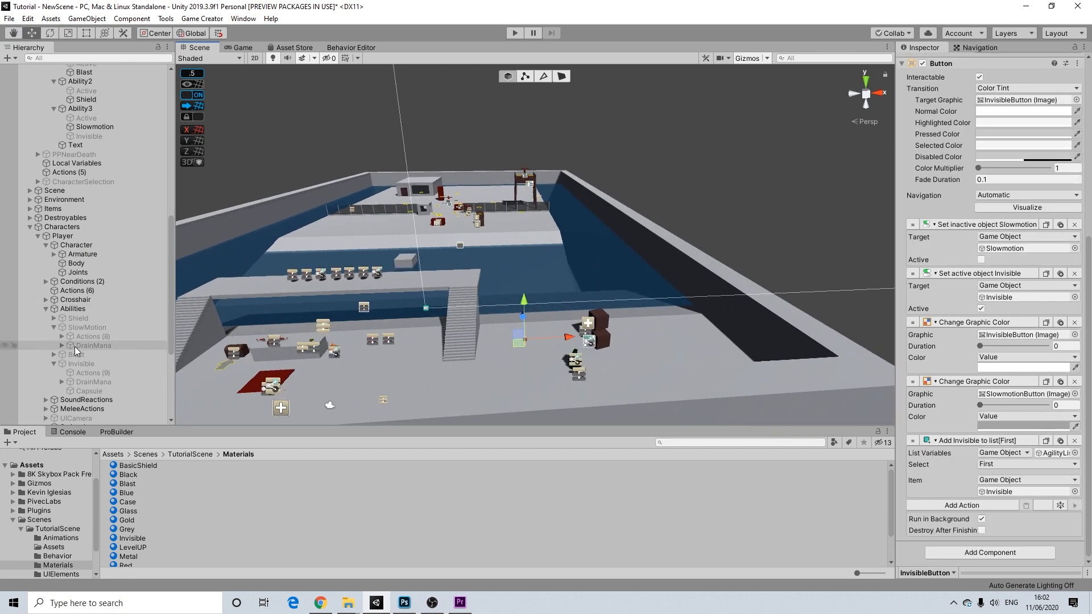
{"action": "scroll", "coordinate": [78, 359], "scroll_direction": "down", "scroll_amount": 6}
- Assign AgilityList to both Keypad 6 Set object list[Index] actions in Then and Else
{"action": "left_click", "coordinate": [64, 374]}
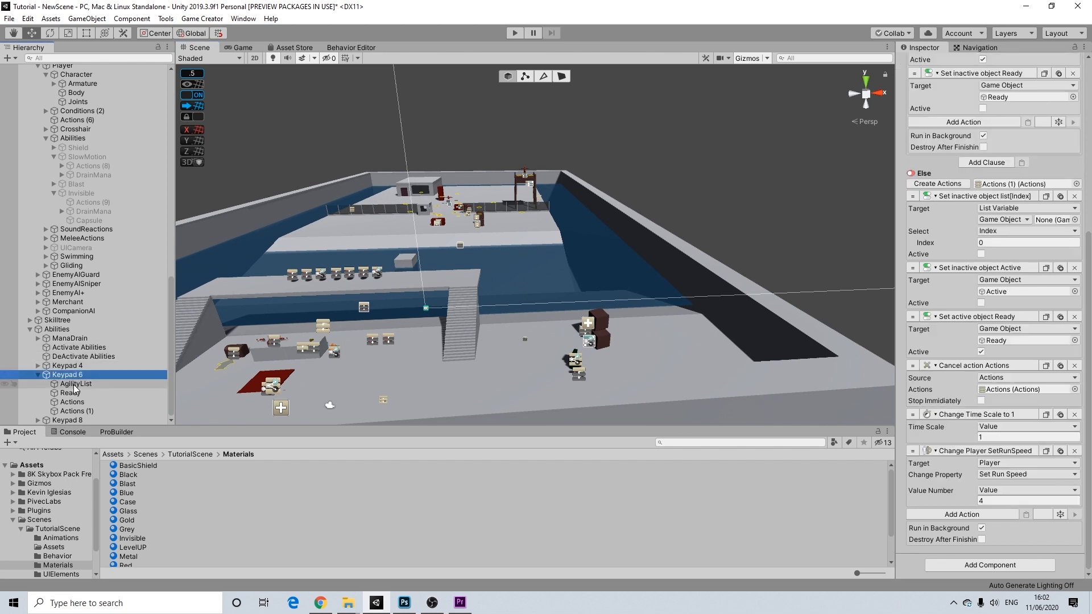
{"action": "scroll", "coordinate": [1000, 218], "scroll_direction": "up", "scroll_amount": 12}
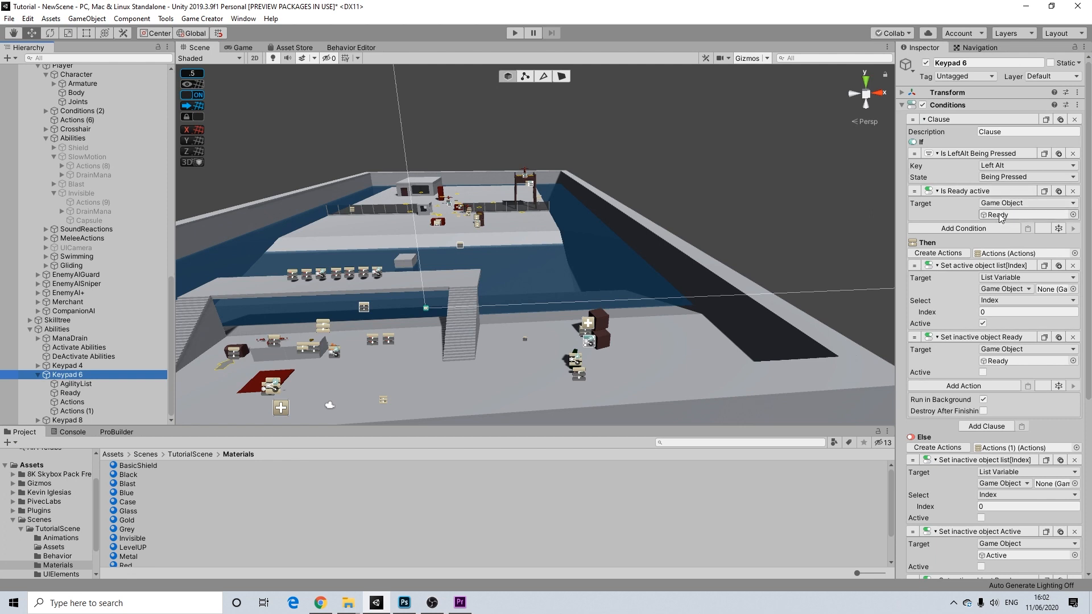
{"action": "left_click", "coordinate": [1003, 216]}
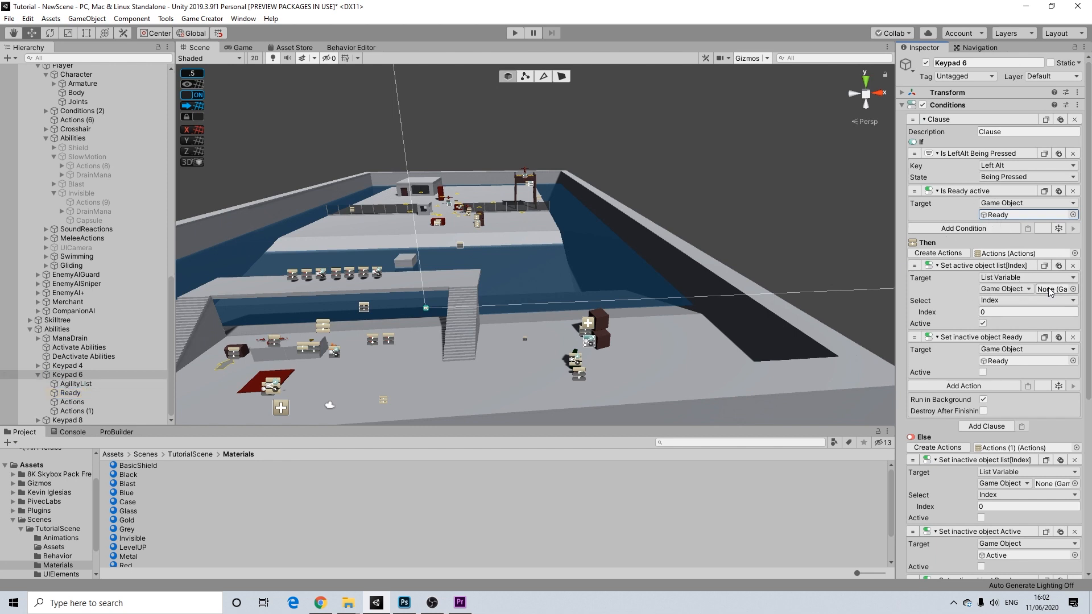
{"action": "left_click_drag", "start_coordinate": [77, 385], "coordinate": [1057, 294]}
{"action": "left_click_drag", "start_coordinate": [79, 385], "coordinate": [1037, 209]}
{"action": "left_click_drag", "start_coordinate": [1023, 486], "coordinate": [1054, 483]}
{"action": "scroll", "coordinate": [1052, 466], "scroll_direction": "down", "scroll_amount": 6}
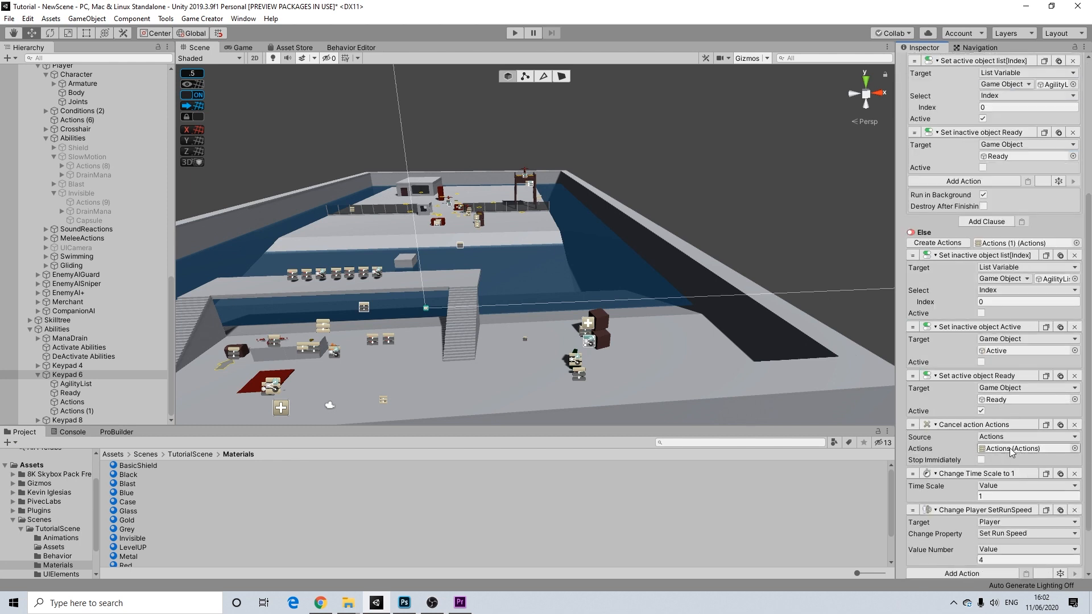
{"action": "left_click", "coordinate": [1010, 450]}
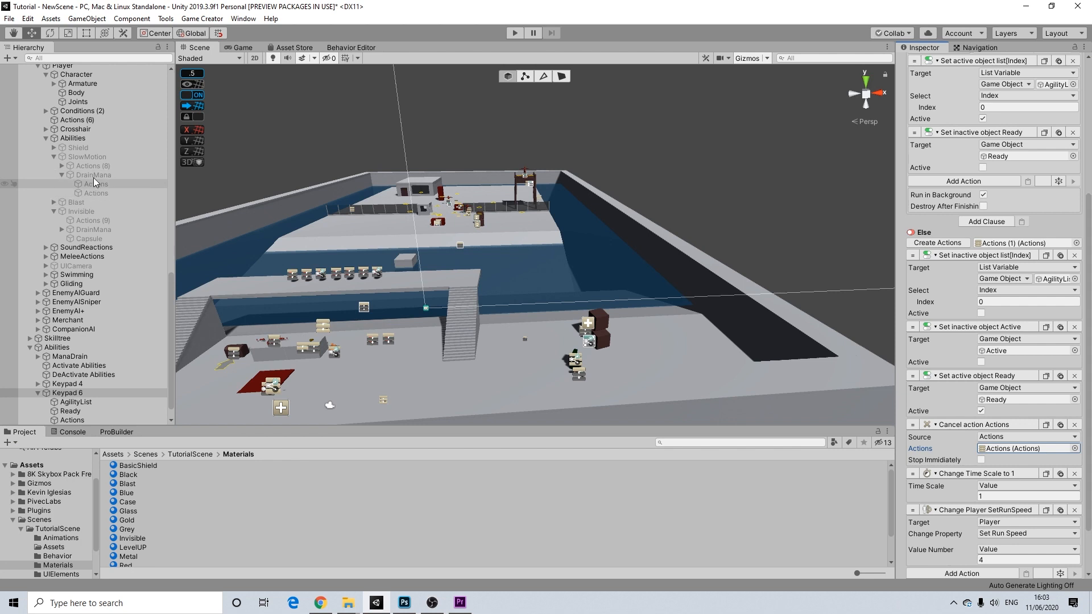
{"action": "scroll", "coordinate": [1011, 451], "scroll_direction": "down", "scroll_amount": 3}
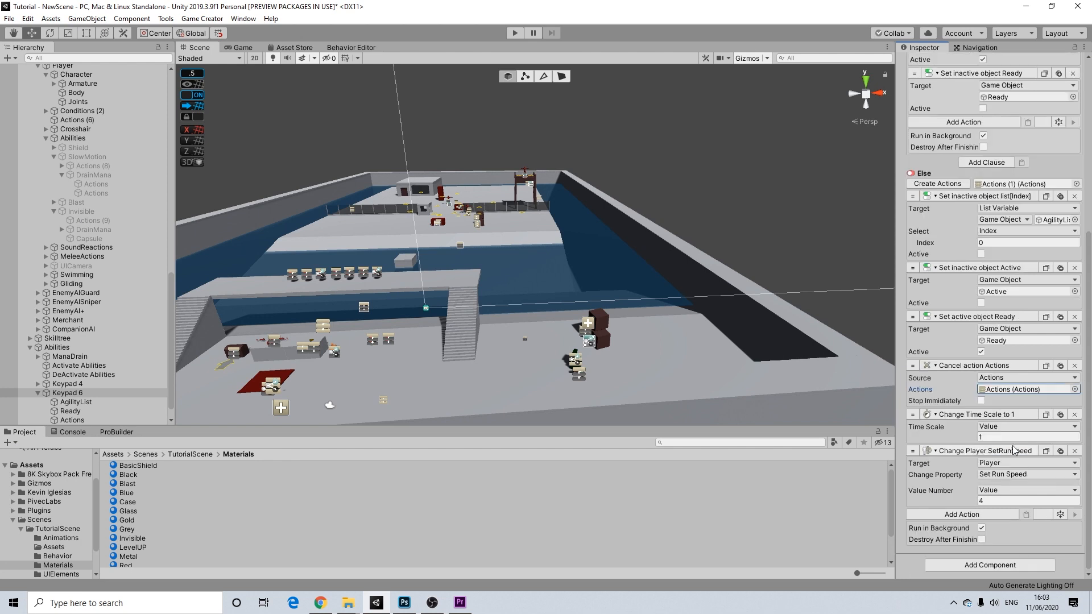
- Duplicate the Cancel action, target Invisible's DrainMana Actions, and select that Actions object
{"action": "left_click", "coordinate": [1060, 366]}
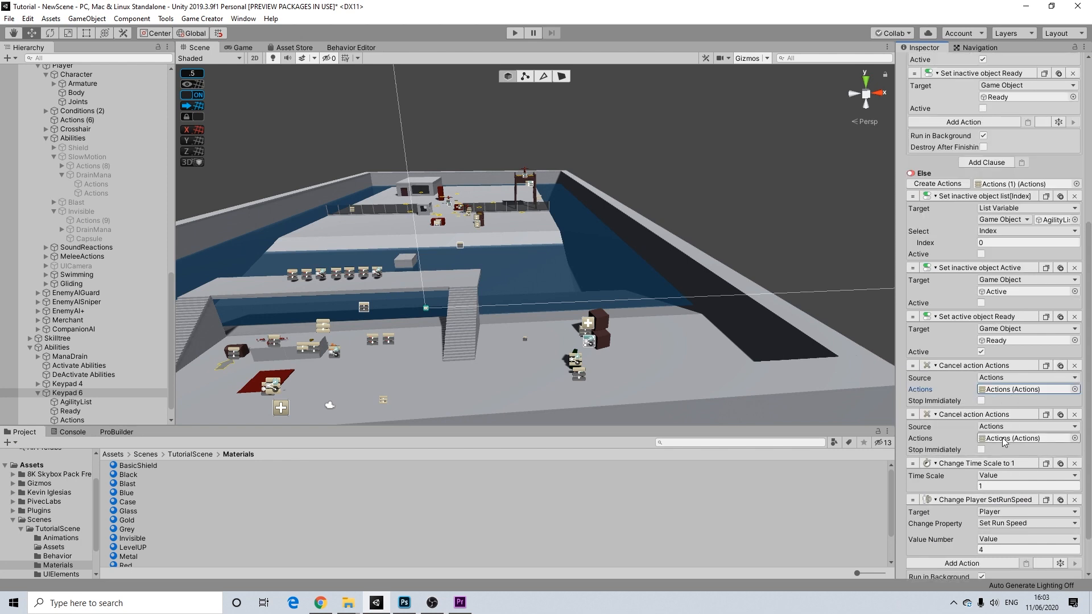
{"action": "left_click", "coordinate": [62, 229]}
{"action": "left_click_drag", "start_coordinate": [93, 238], "coordinate": [1020, 441]}
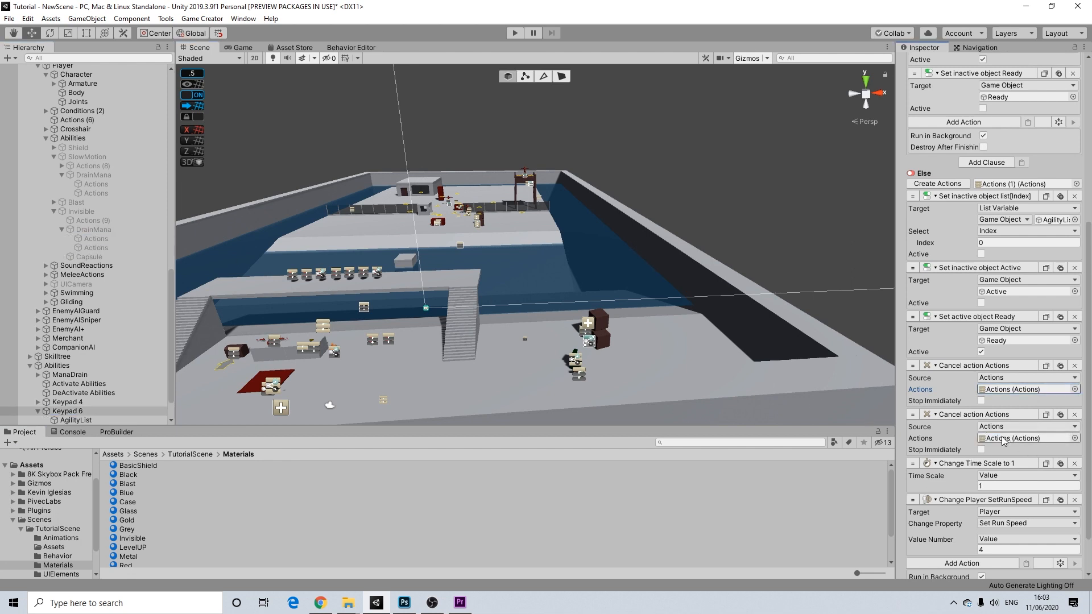
{"action": "left_click", "coordinate": [1002, 439]}
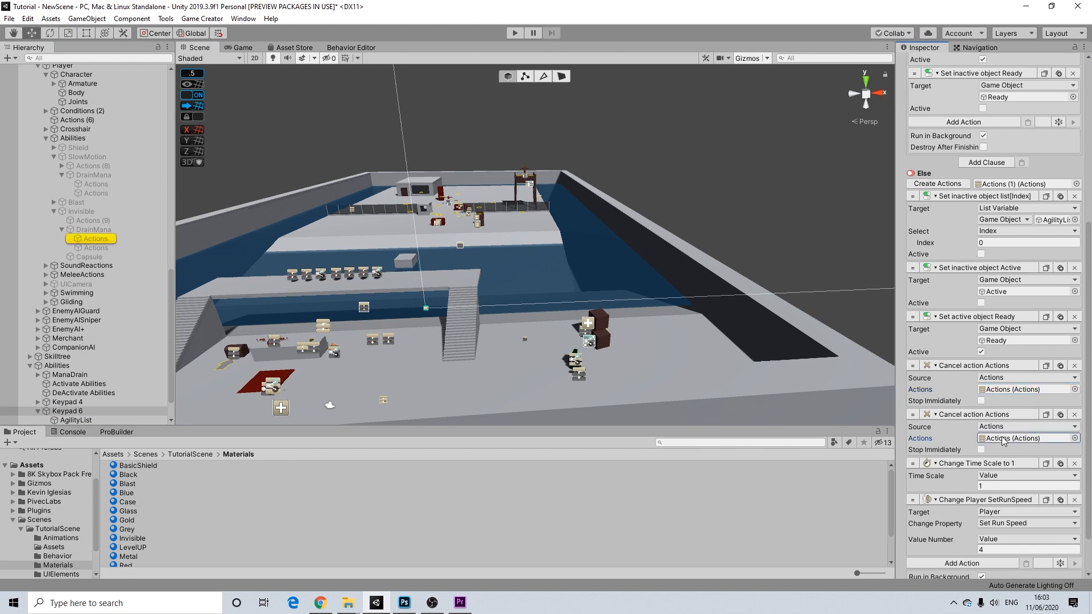
{"action": "scroll", "coordinate": [1010, 440], "scroll_direction": "down", "scroll_amount": 2}
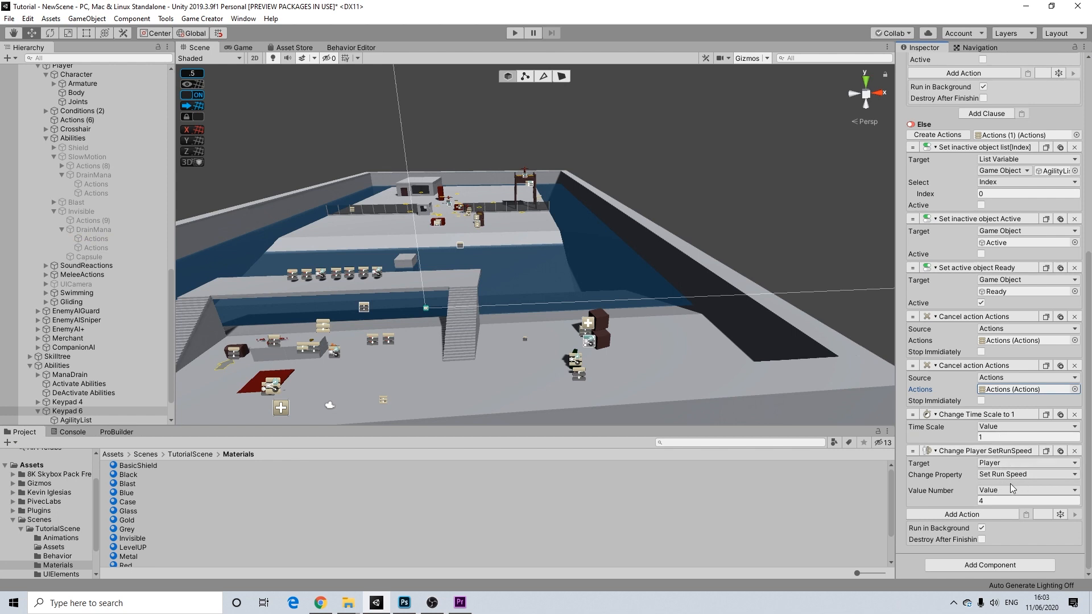
{"action": "left_click", "coordinate": [91, 245]}
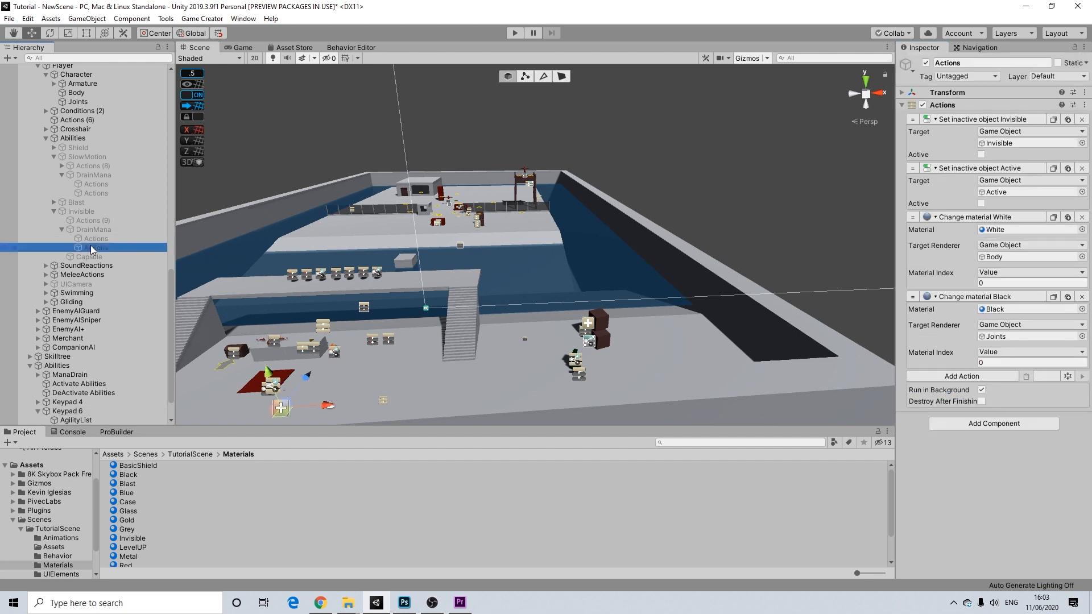
- Copy Invisible's Change material White action and paste it into Keypad 6's Else clause
{"action": "left_click", "coordinate": [1054, 217]}
{"action": "scroll", "coordinate": [97, 318], "scroll_direction": "down", "scroll_amount": 2}
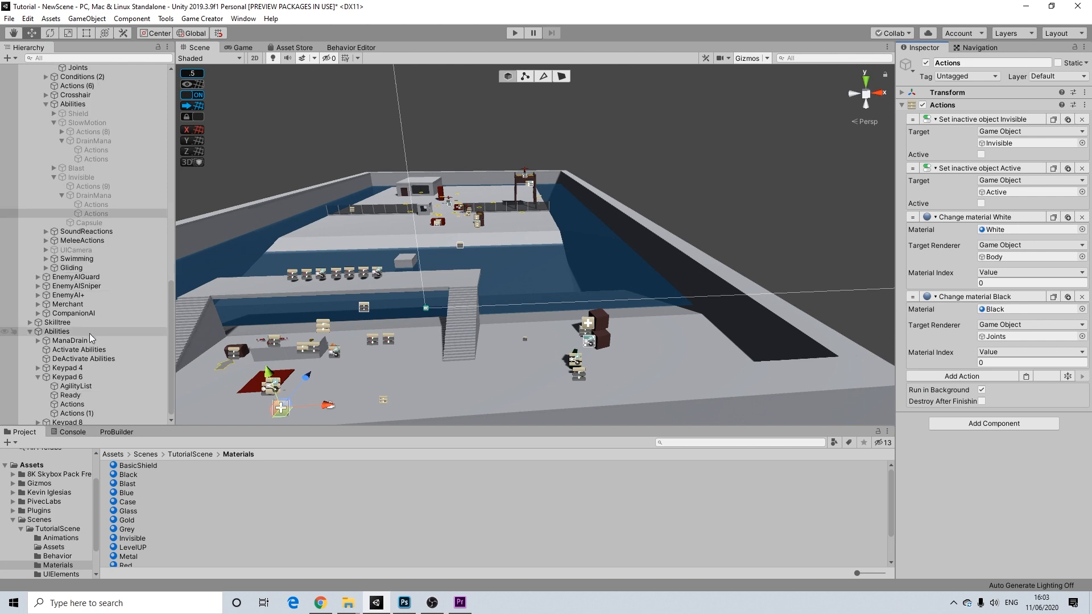
{"action": "left_click", "coordinate": [72, 377]}
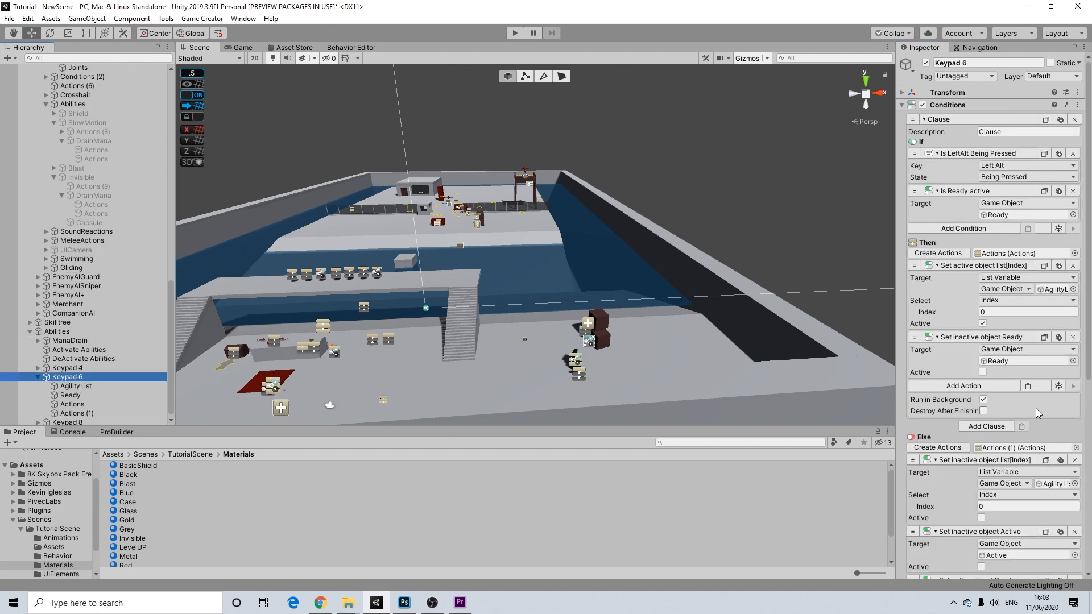
{"action": "scroll", "coordinate": [1029, 415], "scroll_direction": "down", "scroll_amount": 10}
{"action": "left_click", "coordinate": [1026, 514]}
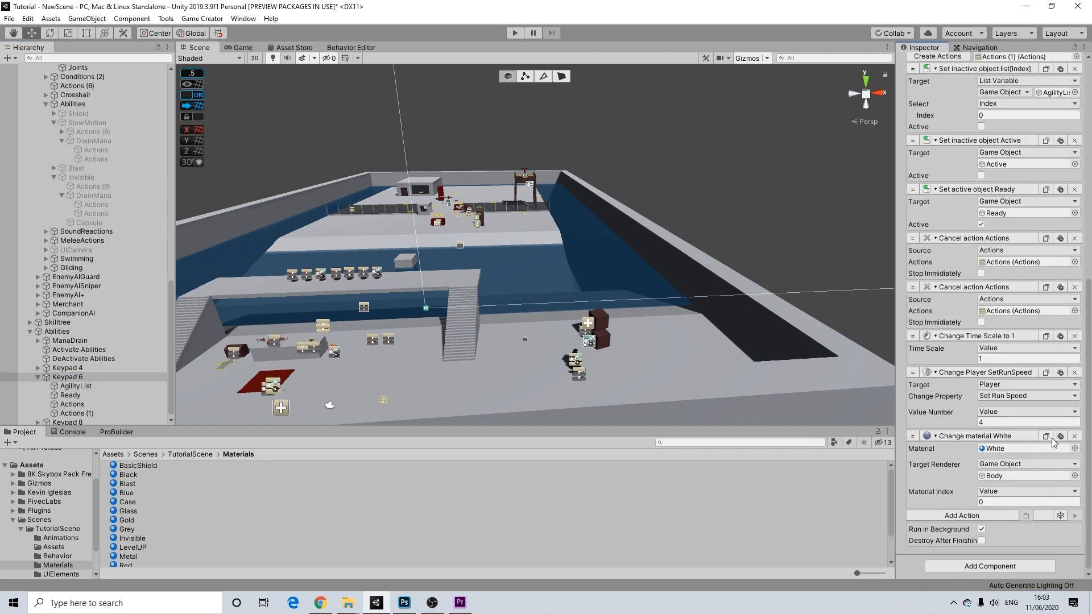
- Duplicate the material action, setting its material to Black and renderer to Joints
{"action": "left_click", "coordinate": [1060, 436]}
{"action": "left_click", "coordinate": [1013, 477]}
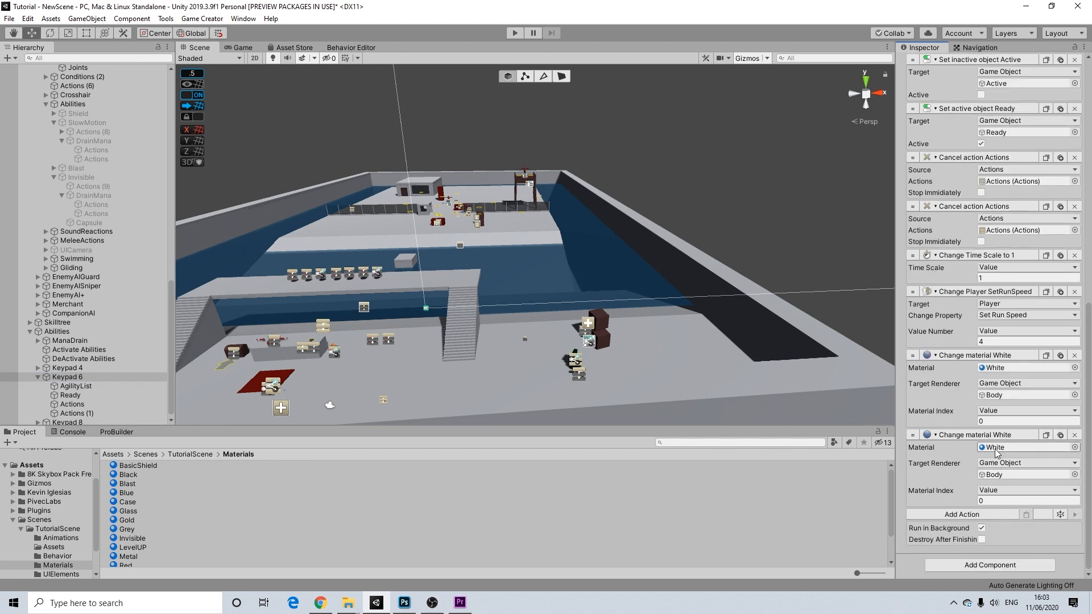
{"action": "left_click_drag", "start_coordinate": [57, 389], "coordinate": [931, 477]}
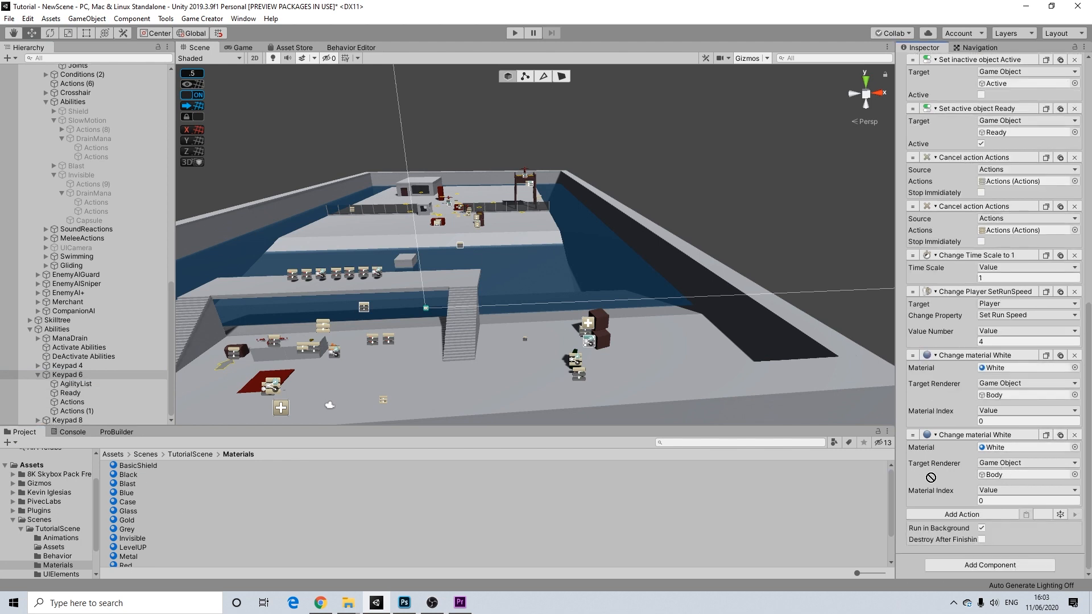
{"action": "left_click_drag", "start_coordinate": [998, 452], "coordinate": [997, 448]}
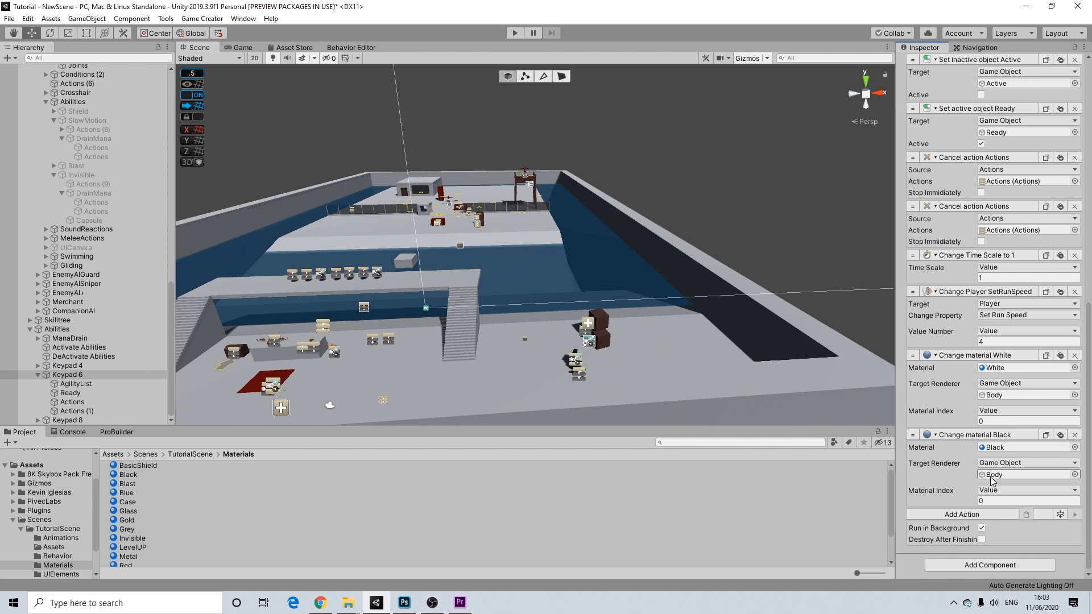
{"action": "left_click", "coordinate": [992, 476]}
{"action": "left_click_drag", "start_coordinate": [80, 77], "coordinate": [1008, 478]}
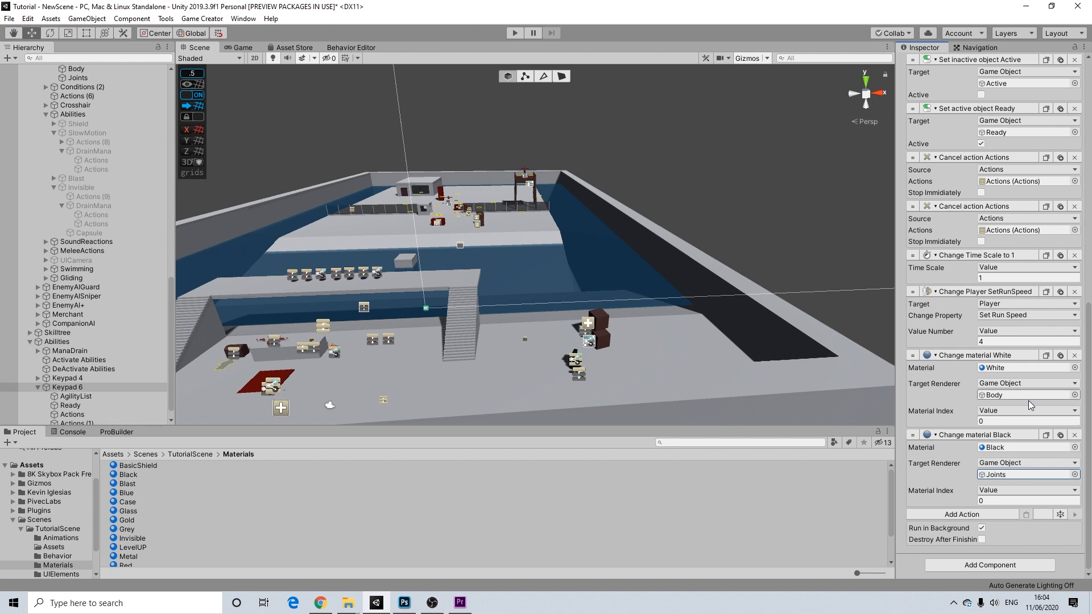
{"action": "middle_click_drag", "start_coordinate": [643, 330], "coordinate": [626, 299]}
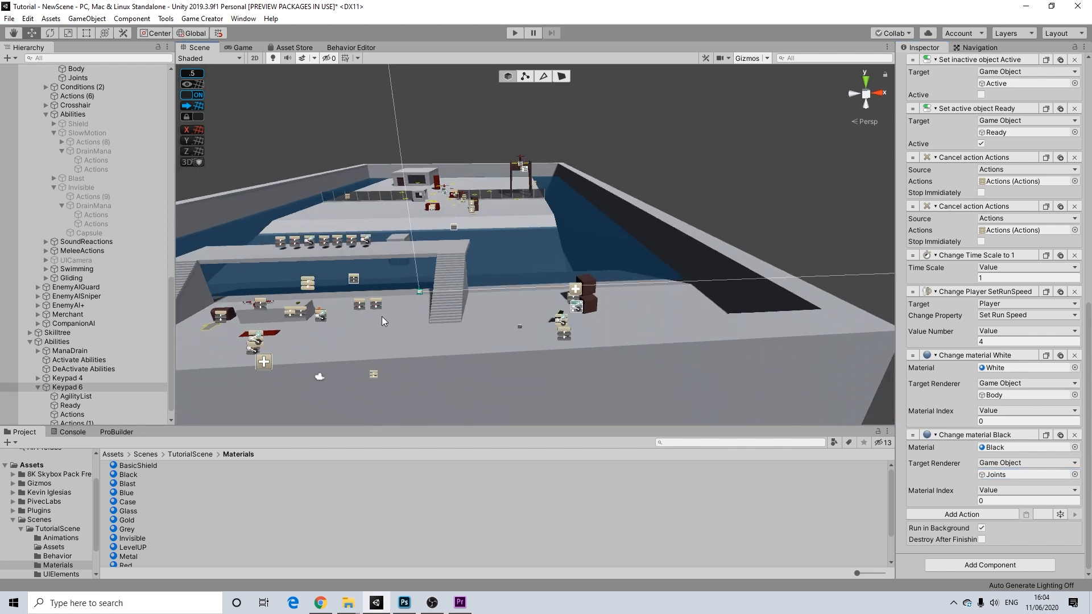
- Check that AgilityList contains SlowMotion, then reselect Keypad 6
{"action": "middle_click_drag", "start_coordinate": [380, 316], "coordinate": [503, 315]}
{"action": "scroll", "coordinate": [502, 315], "scroll_direction": "up", "scroll_amount": 2}
{"action": "scroll", "coordinate": [91, 397], "scroll_direction": "down", "scroll_amount": 1}
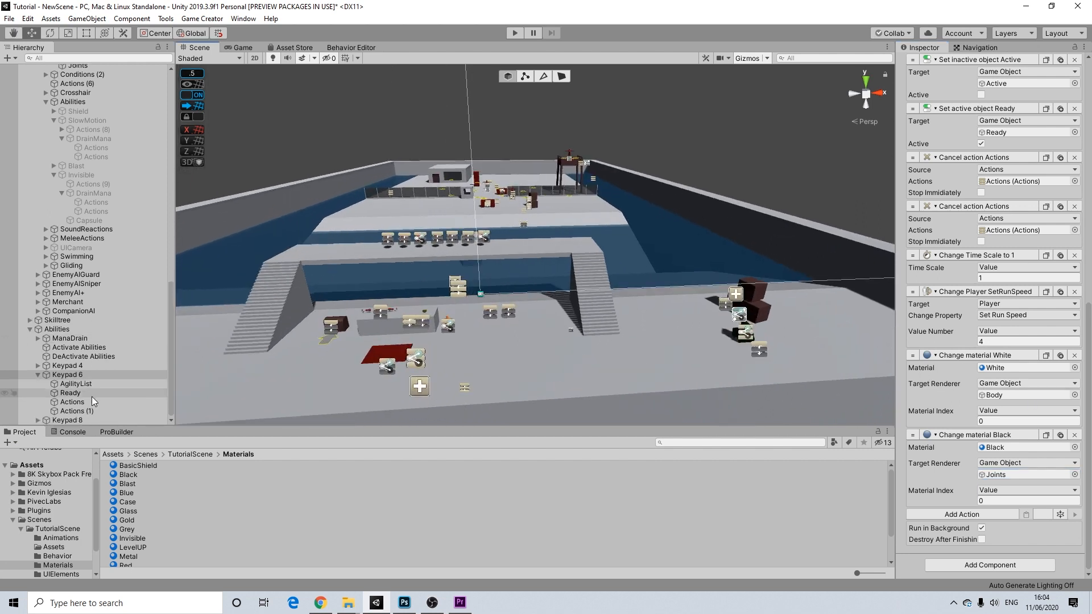
{"action": "left_click", "coordinate": [76, 382]}
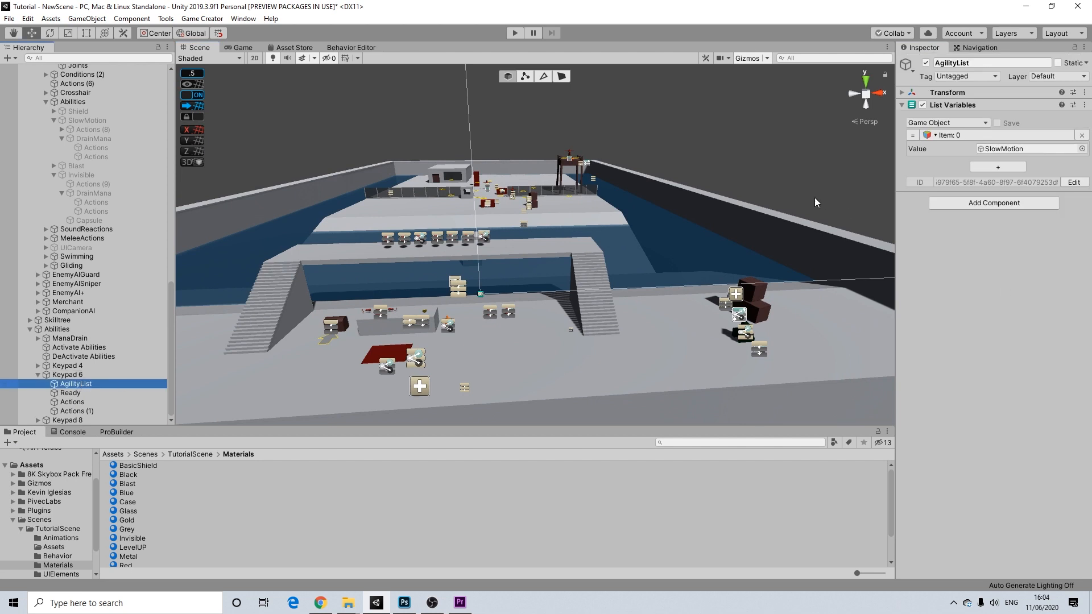
{"action": "left_click", "coordinate": [66, 373]}
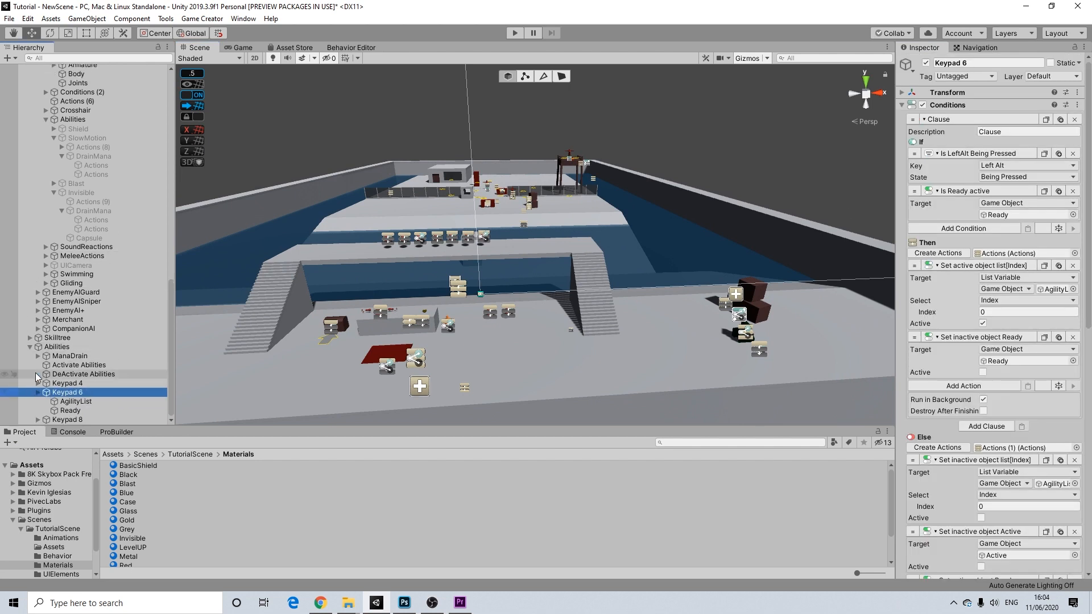
- Collapse the PlayerUI and UserInterfaces branches in the Hierarchy
{"action": "scroll", "coordinate": [88, 235], "scroll_direction": "up", "scroll_amount": 5}
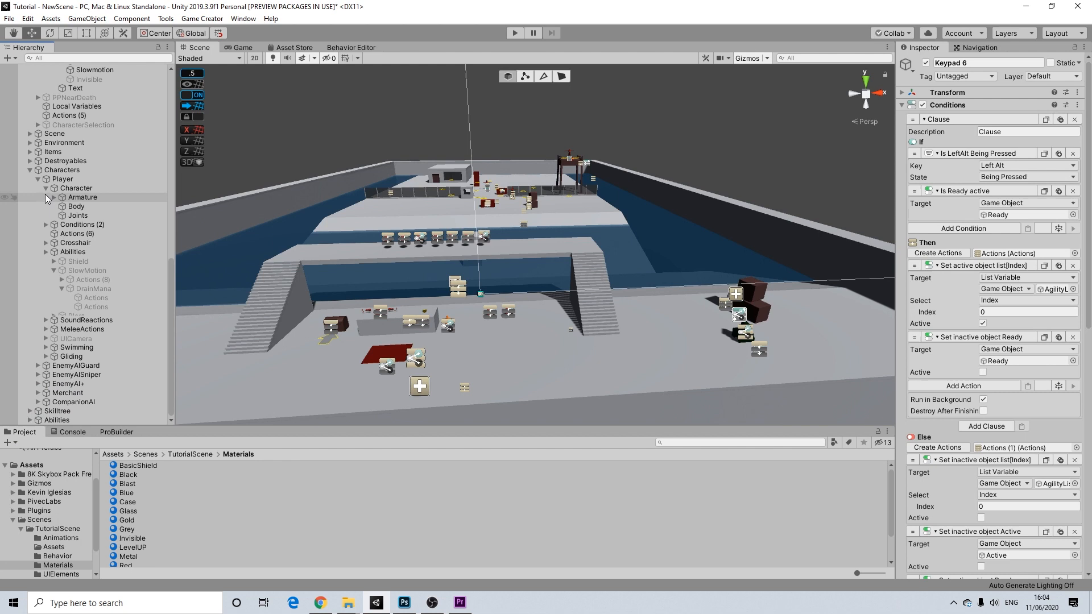
{"action": "scroll", "coordinate": [45, 194], "scroll_direction": "up", "scroll_amount": 12}
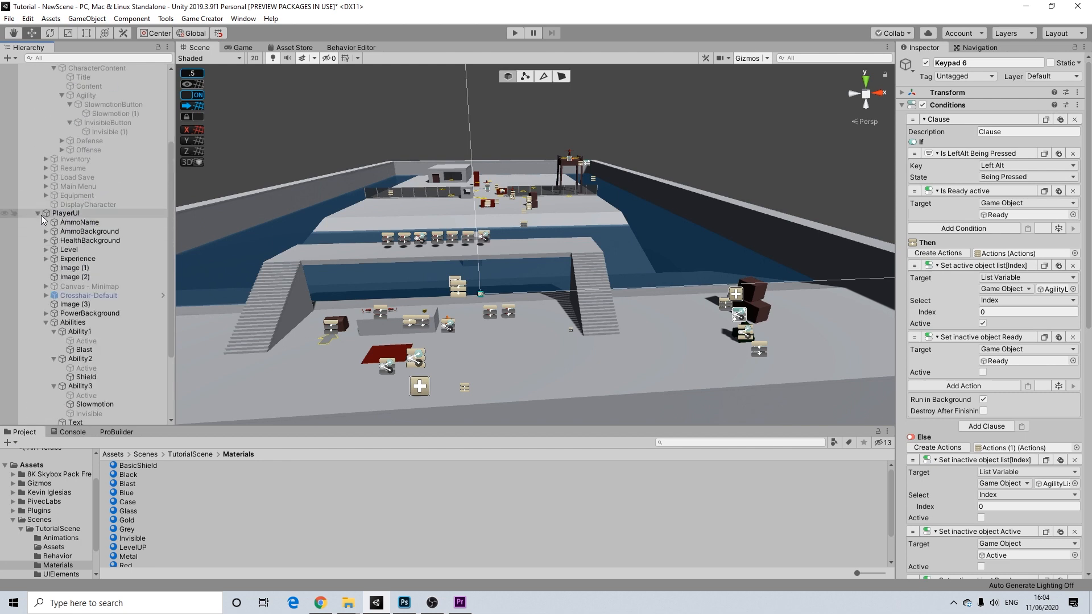
{"action": "left_click", "coordinate": [38, 213]}
{"action": "scroll", "coordinate": [39, 214], "scroll_direction": "up", "scroll_amount": 5}
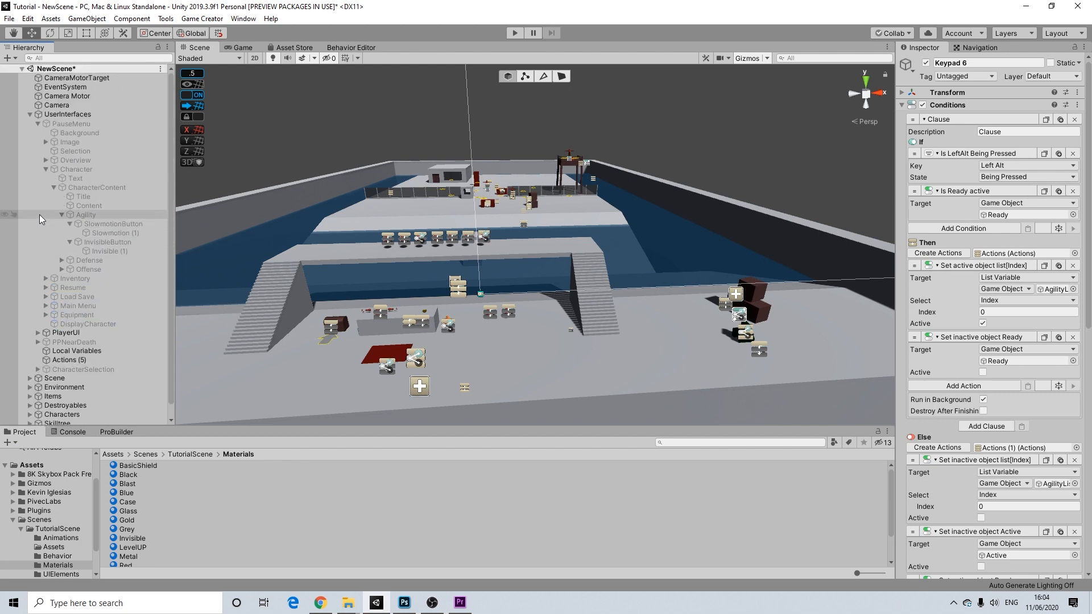
{"action": "left_click", "coordinate": [28, 115]}
{"action": "scroll", "coordinate": [482, 252], "scroll_direction": "up", "scroll_amount": 2}
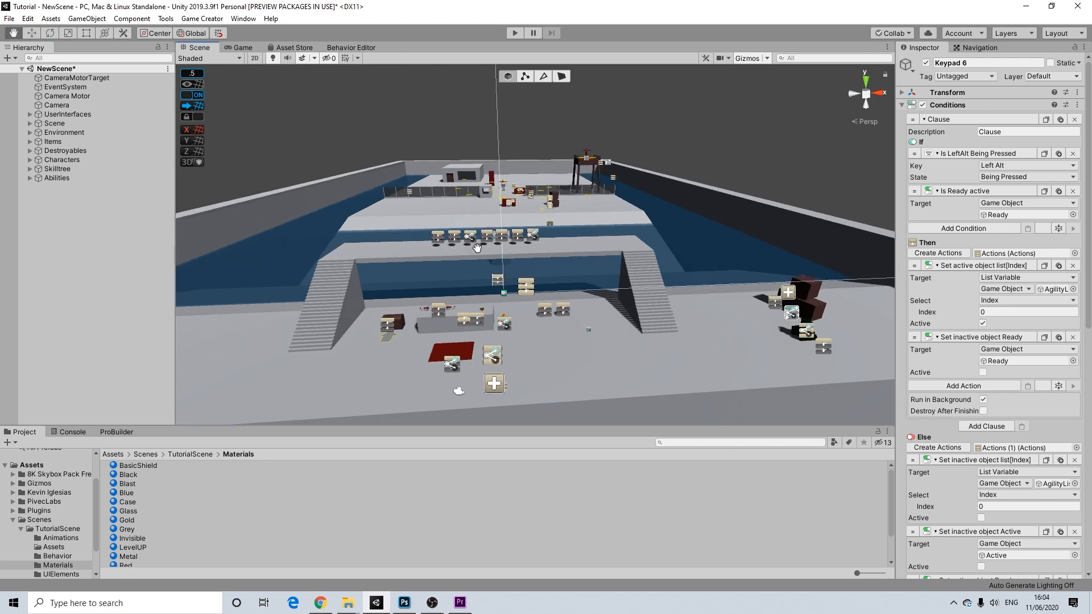
{"action": "scroll", "coordinate": [482, 252], "scroll_direction": "up", "scroll_amount": 2}
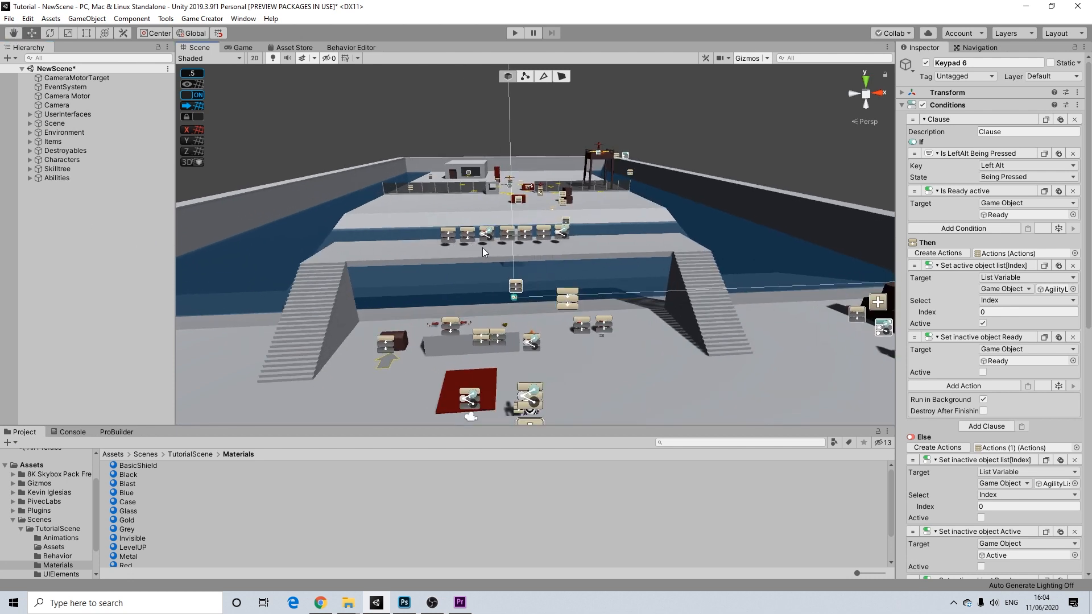
- Enter play mode and run forward, firing the agility ability with Alt and jumping
{"action": "left_click", "coordinate": [513, 35]}
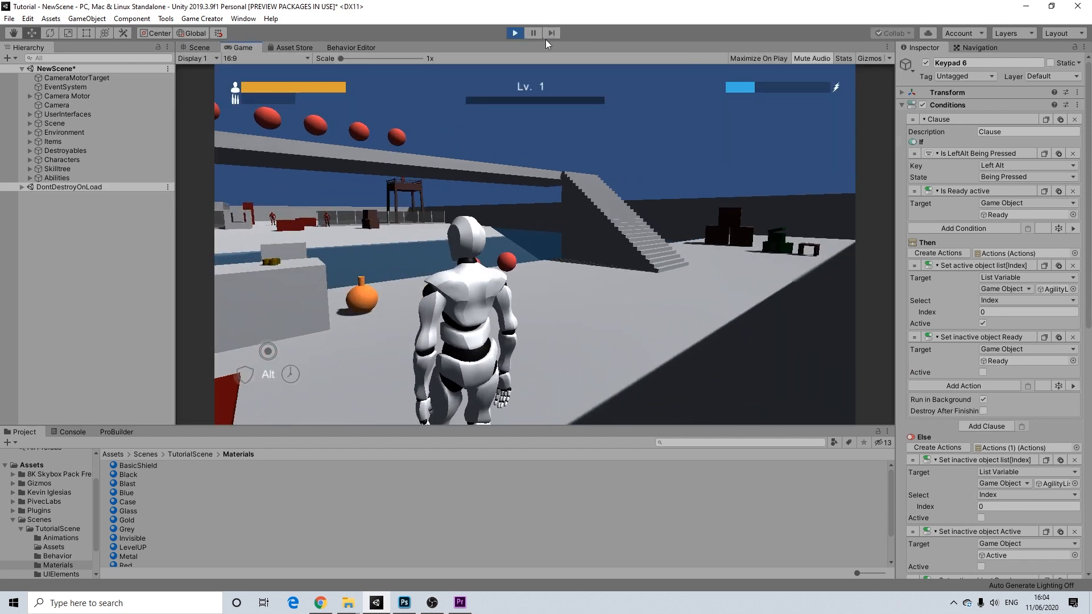
{"action": "key", "text": "w"}
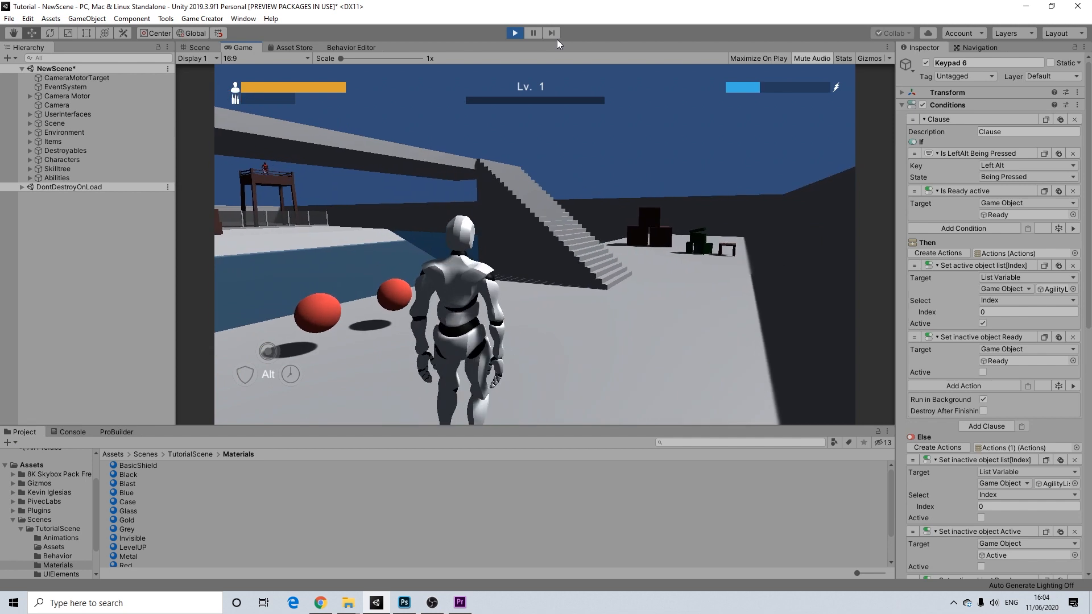
{"action": "key", "text": "alt"}
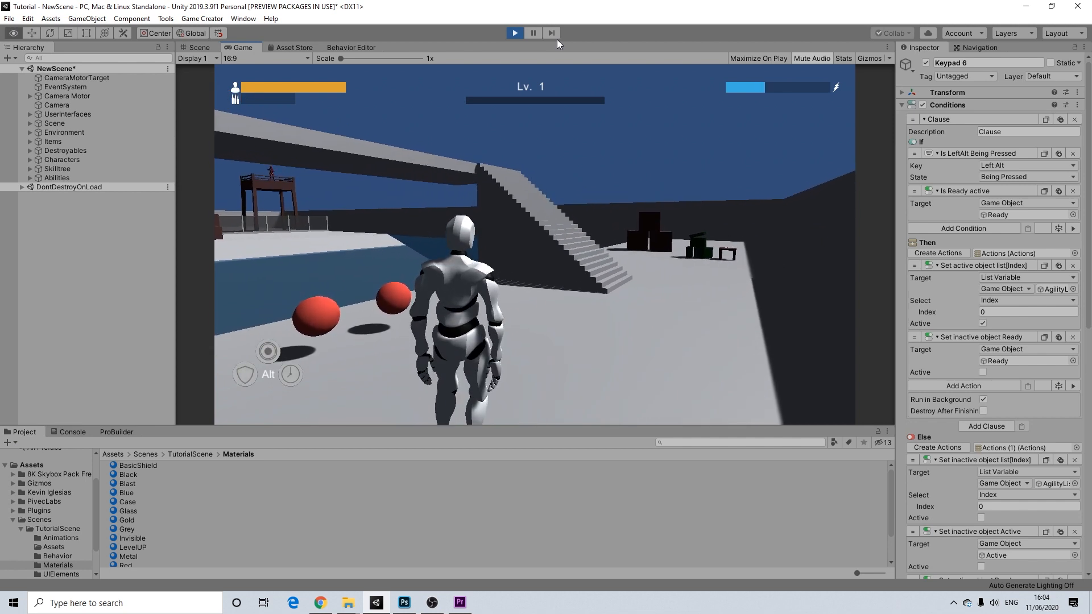
{"action": "key", "text": "w"}
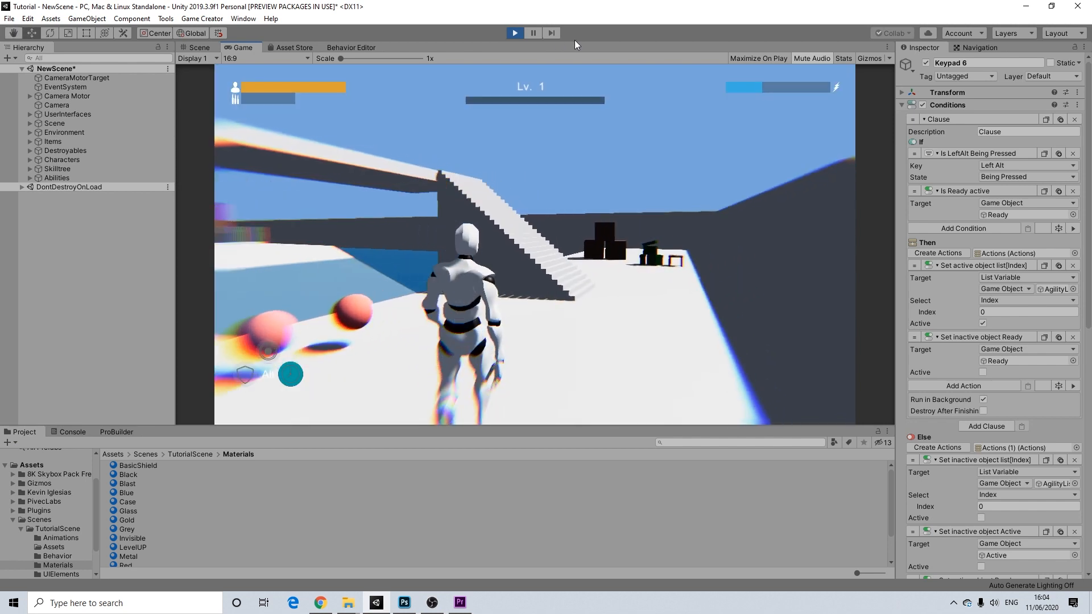
{"action": "key", "text": "space"}
- Fire the ability again mid-run, then bring up the pause menu with Escape
{"action": "key", "text": "w"}
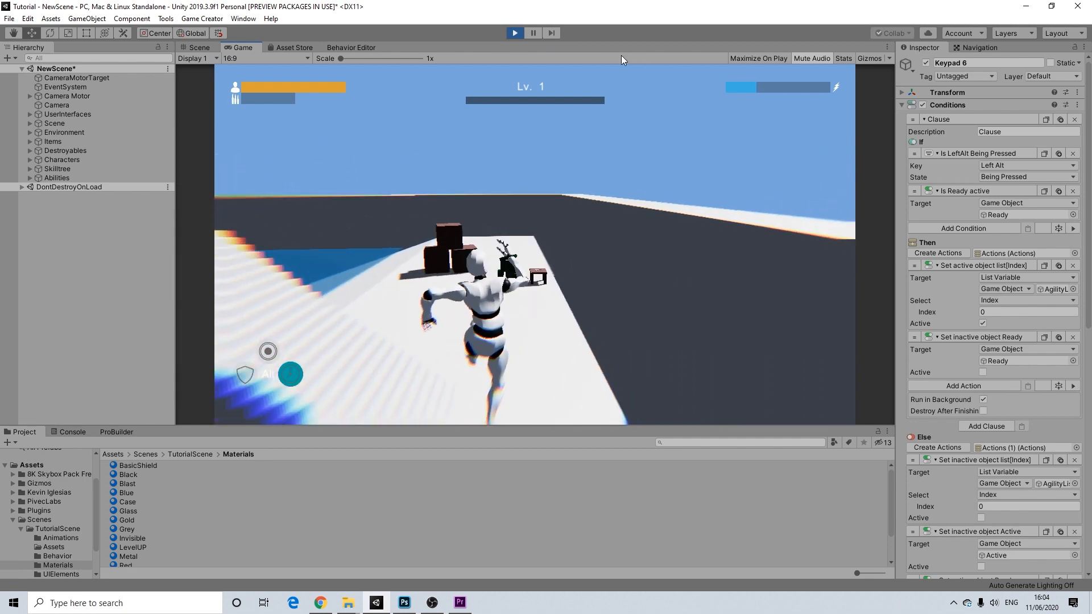
{"action": "key", "text": "alt"}
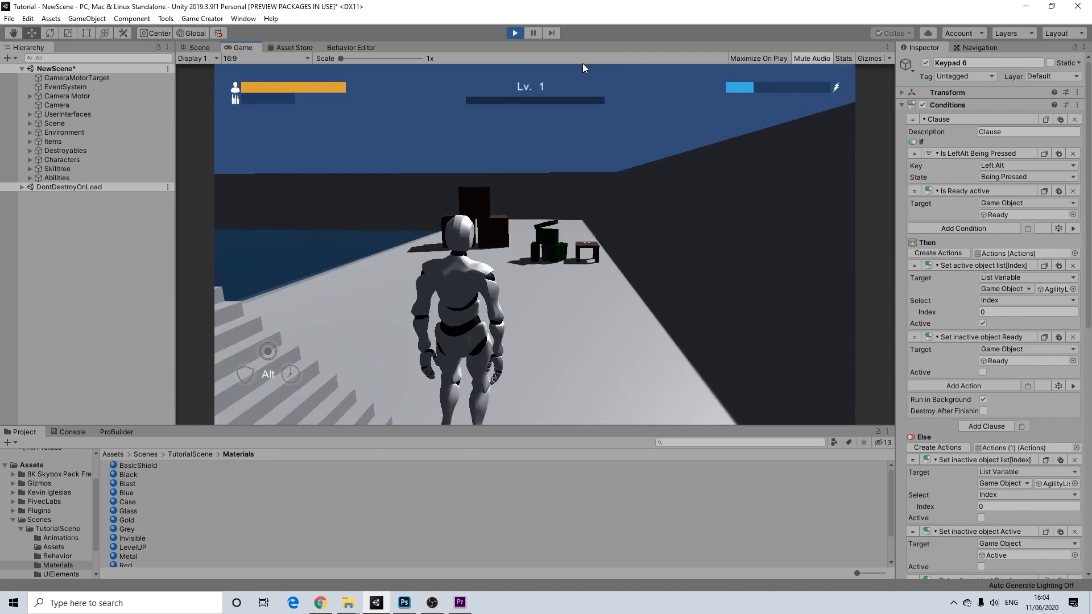
{"action": "key", "text": "w"}
{"action": "key", "text": "w"}
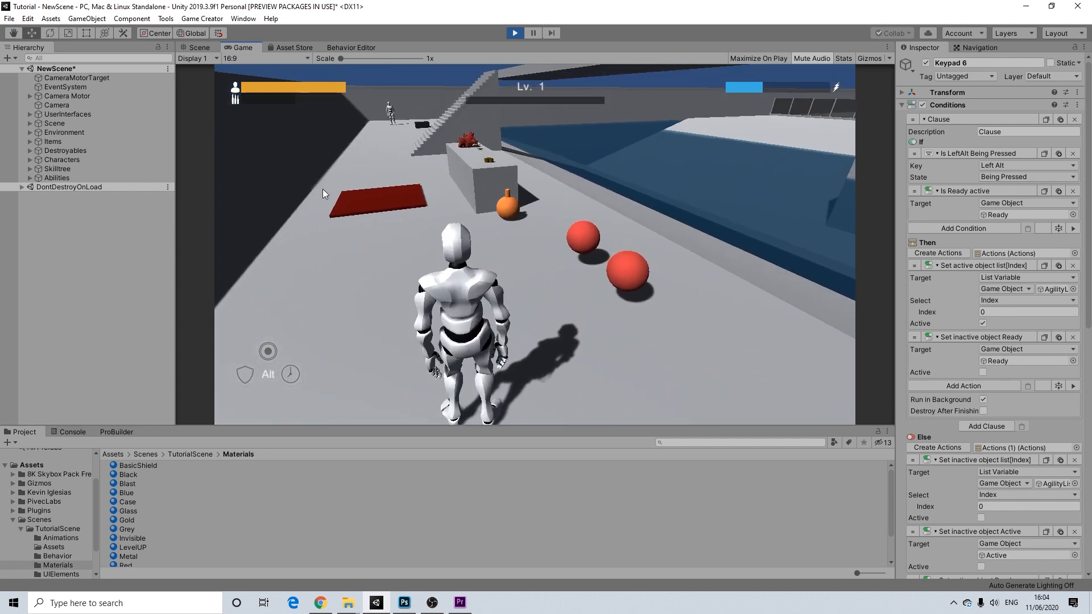
{"action": "key", "text": "Escape"}
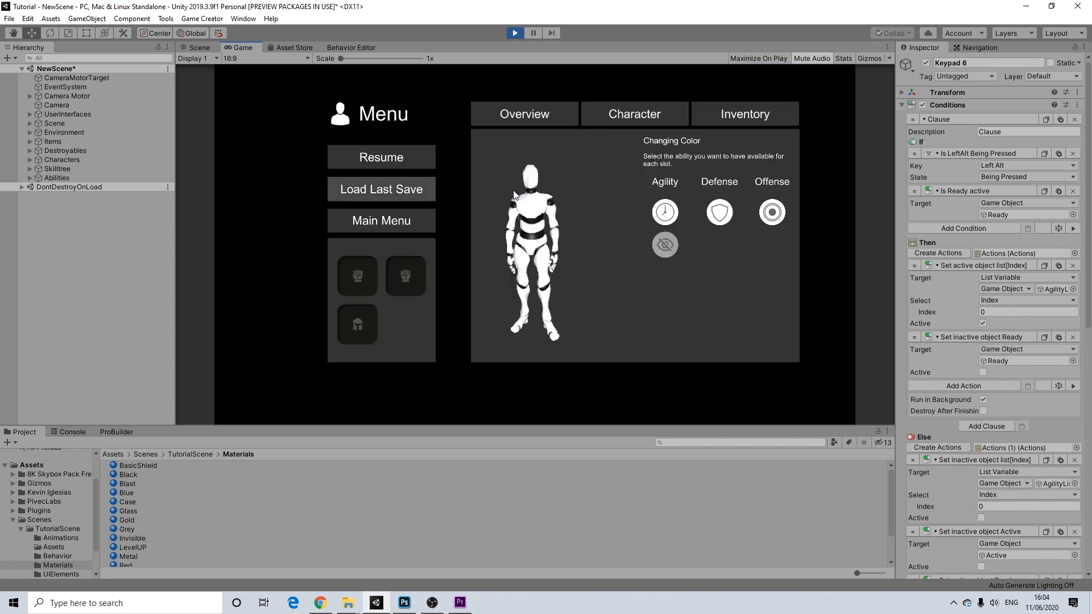
- Equip the Invisible agility ability, resume, and fire it while running and jumping
{"action": "left_click", "coordinate": [665, 244]}
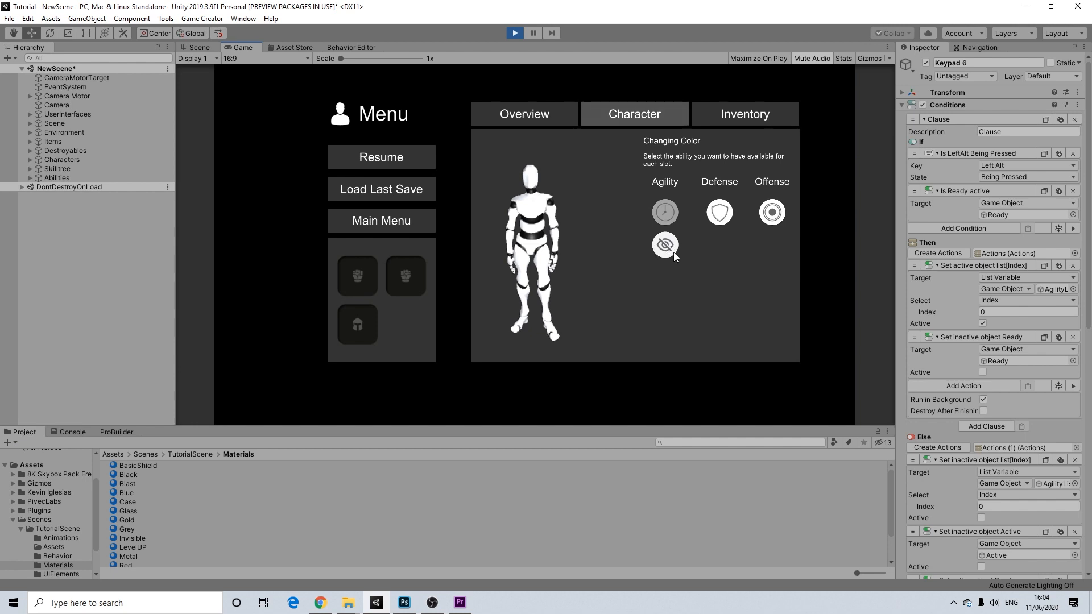
{"action": "left_click", "coordinate": [405, 163]}
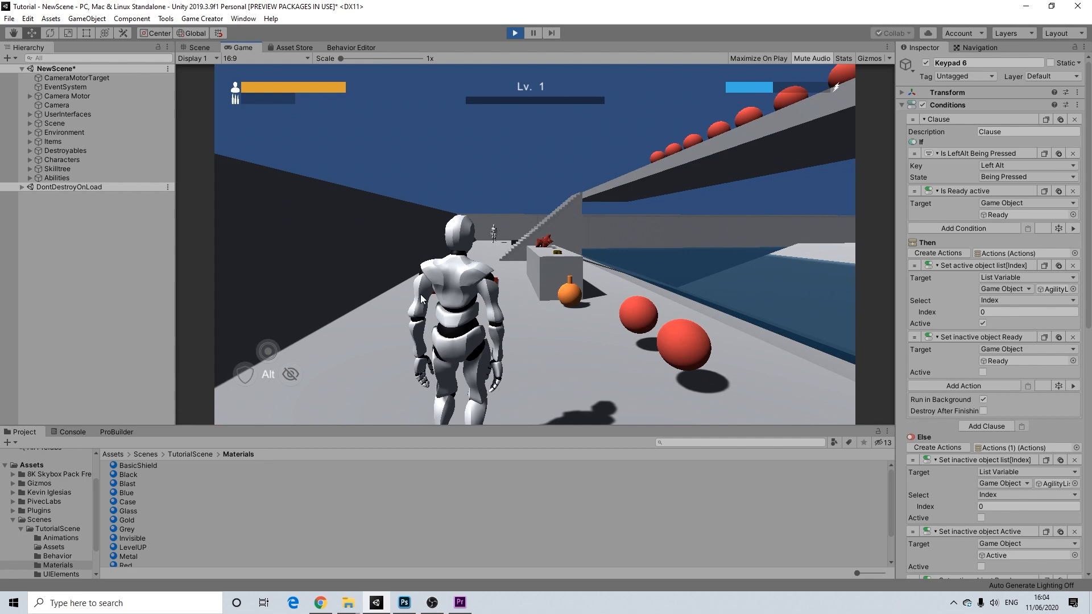
{"action": "key", "text": "alt"}
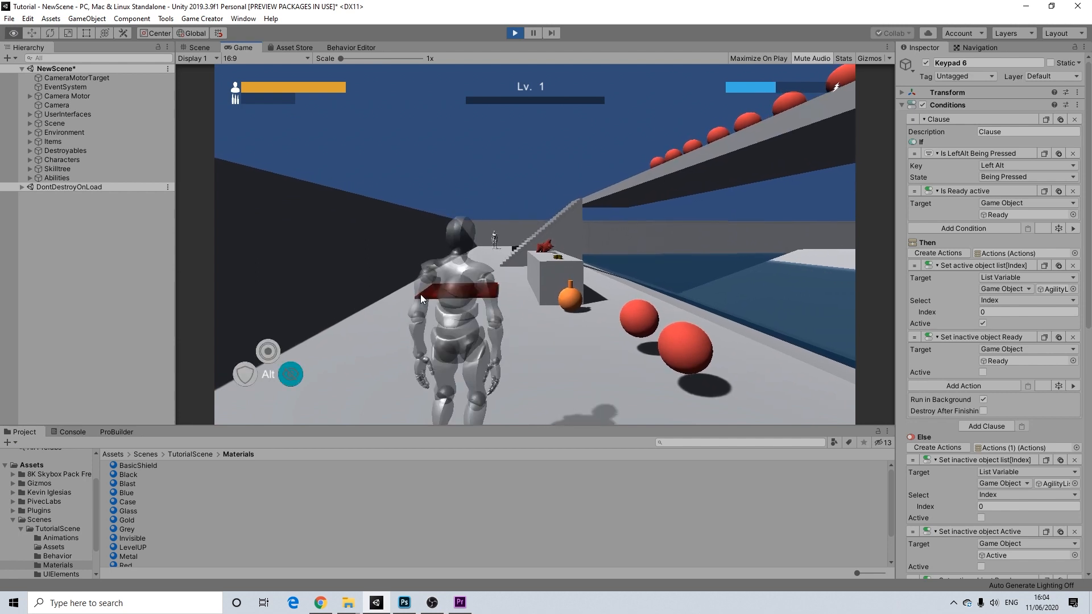
{"action": "key", "text": "w"}
{"action": "key", "text": "space"}
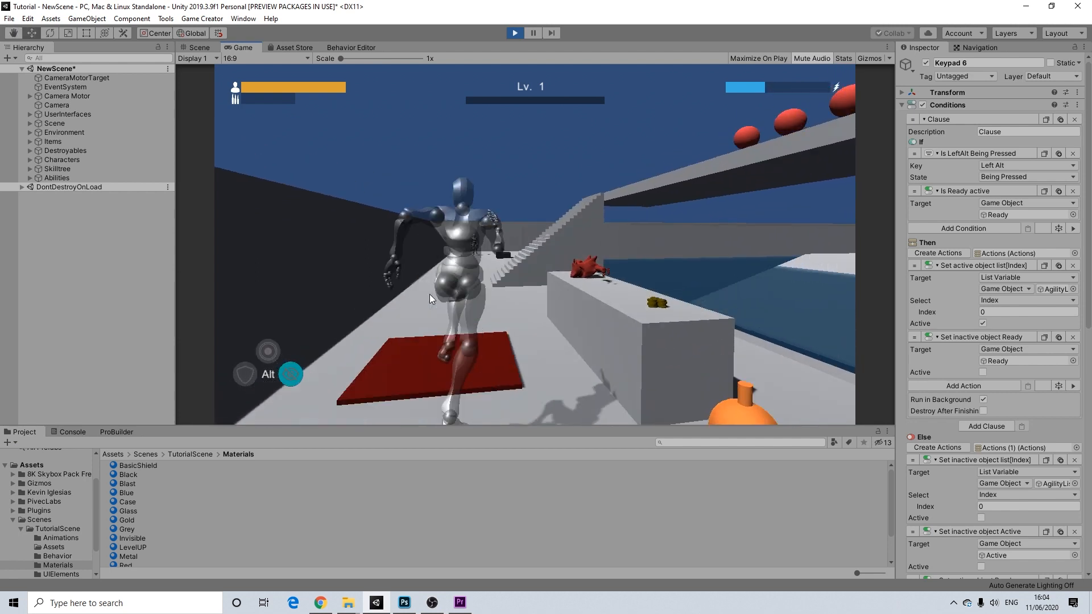
{"action": "key", "text": "space"}
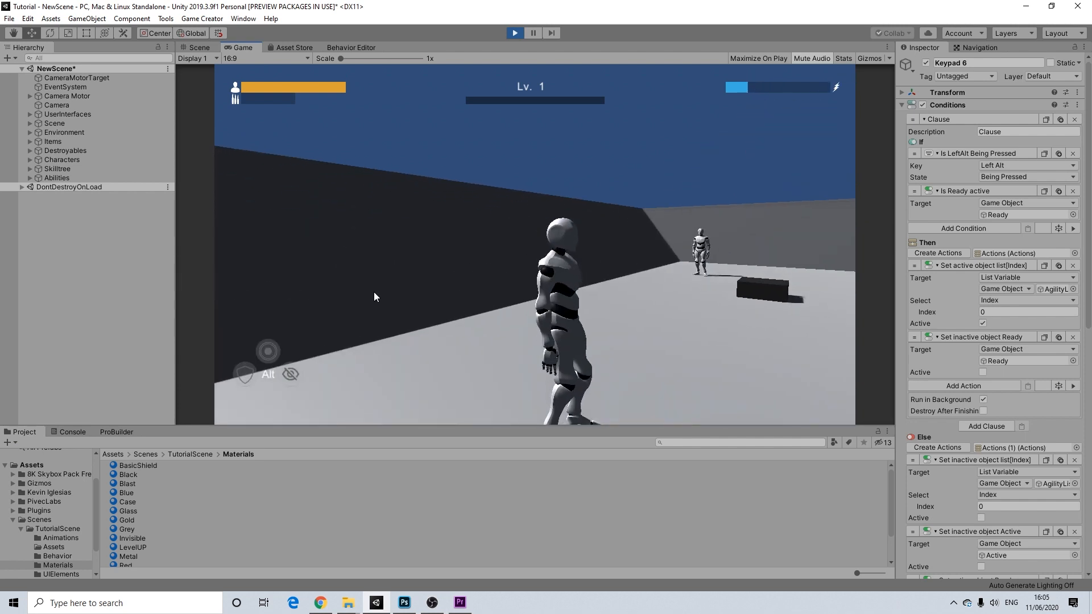
- Trigger invisibility again while running down the steps, then reopen the pause menu
{"action": "key", "text": "alt"}
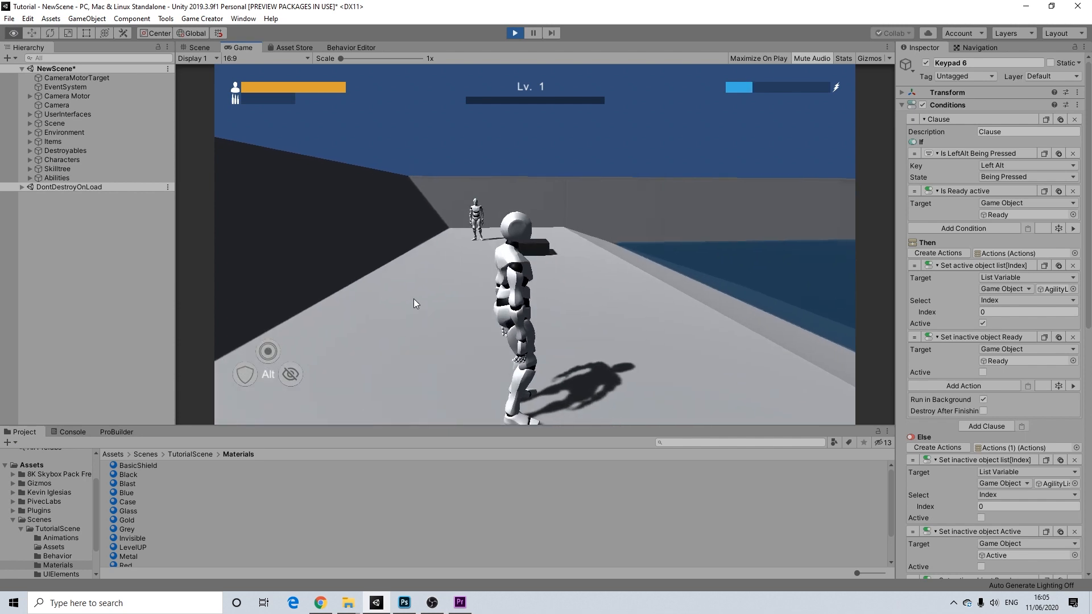
{"action": "key", "text": "w"}
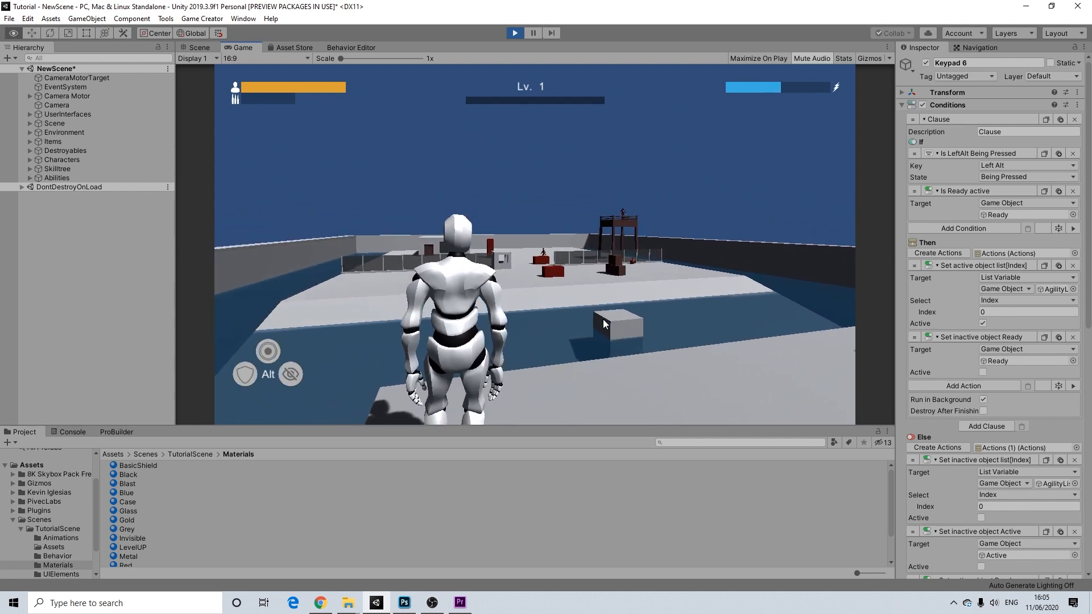
{"action": "key", "text": "alt+KP_6"}
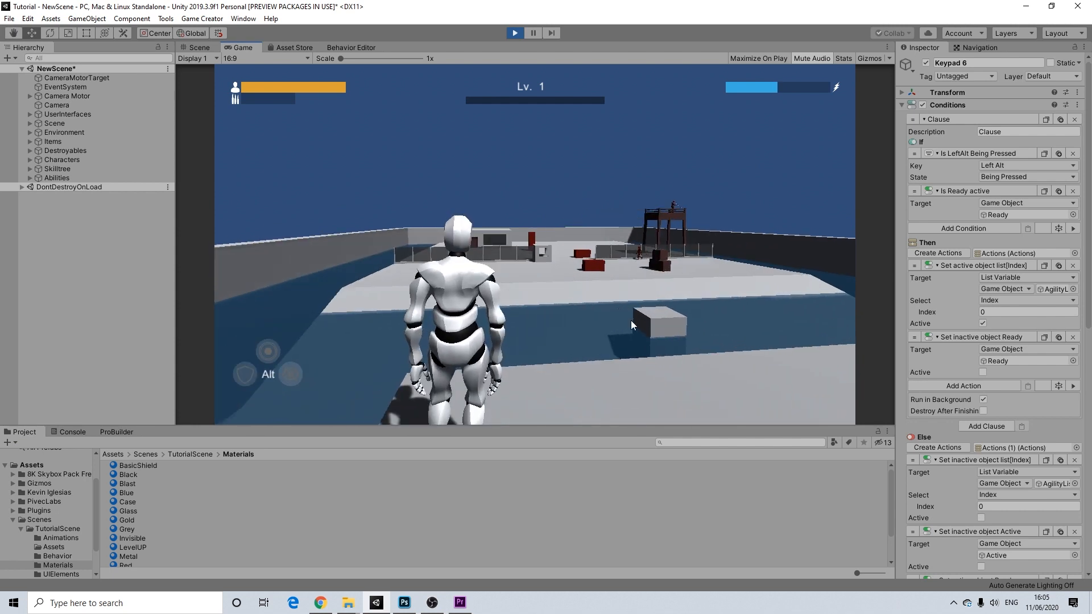
{"action": "key", "text": "Escape"}
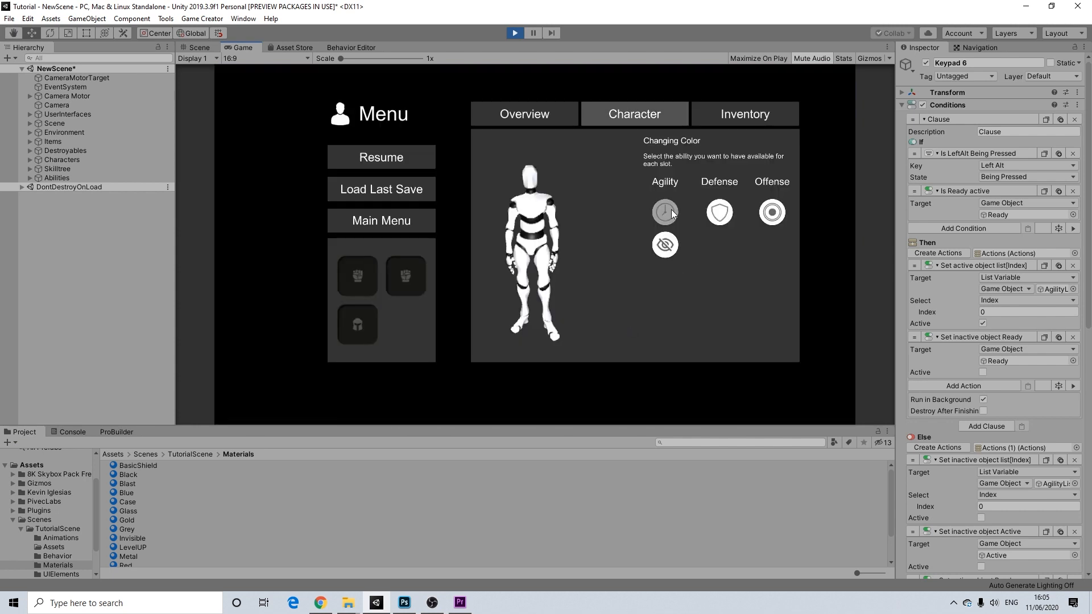
- Resume and fire slow motion with Alt while running and jumping, then reopen the pause menu
{"action": "left_click", "coordinate": [377, 151]}
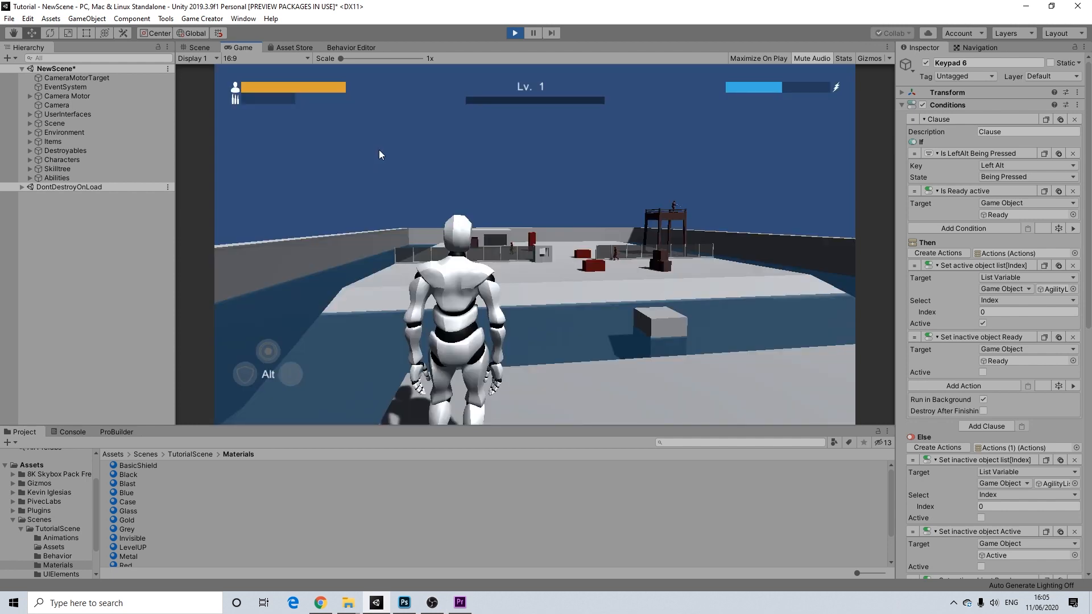
{"action": "key", "text": "alt"}
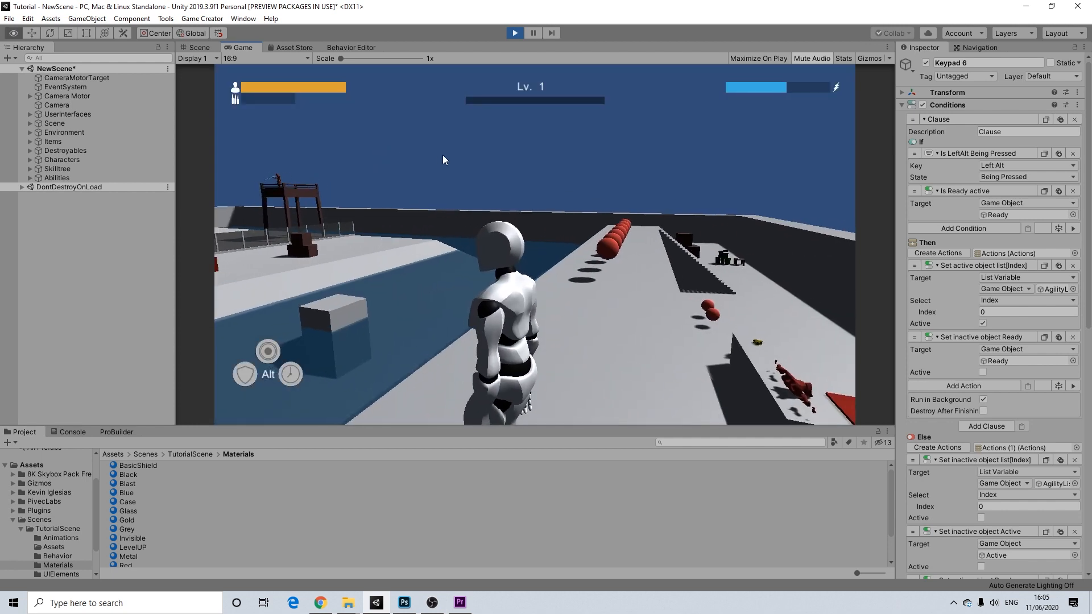
{"action": "key", "text": "w"}
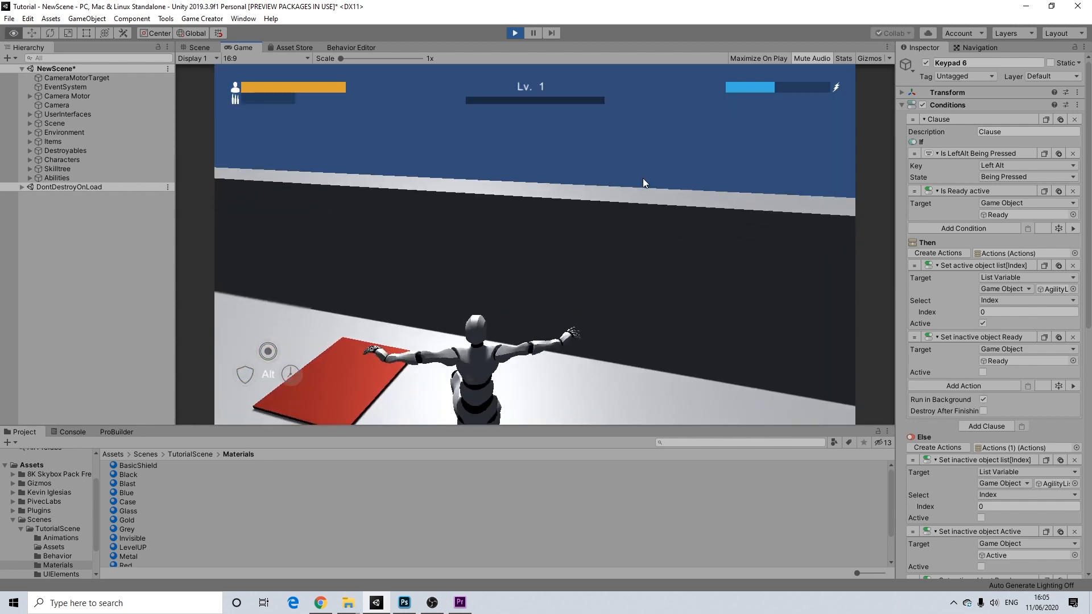
{"action": "key", "text": "w"}
{"action": "key", "text": "space"}
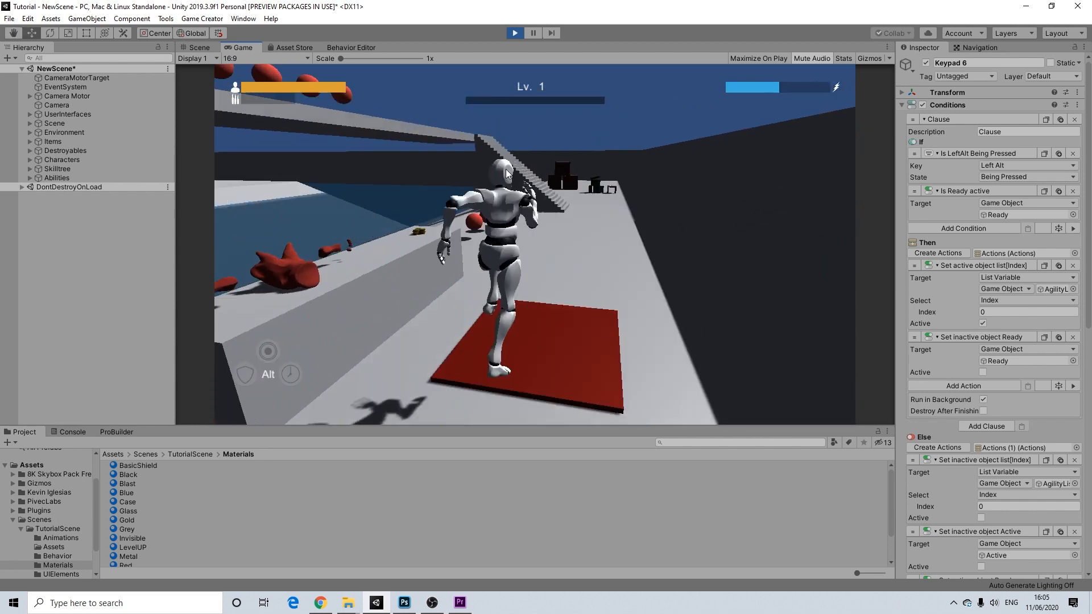
{"action": "key", "text": "w"}
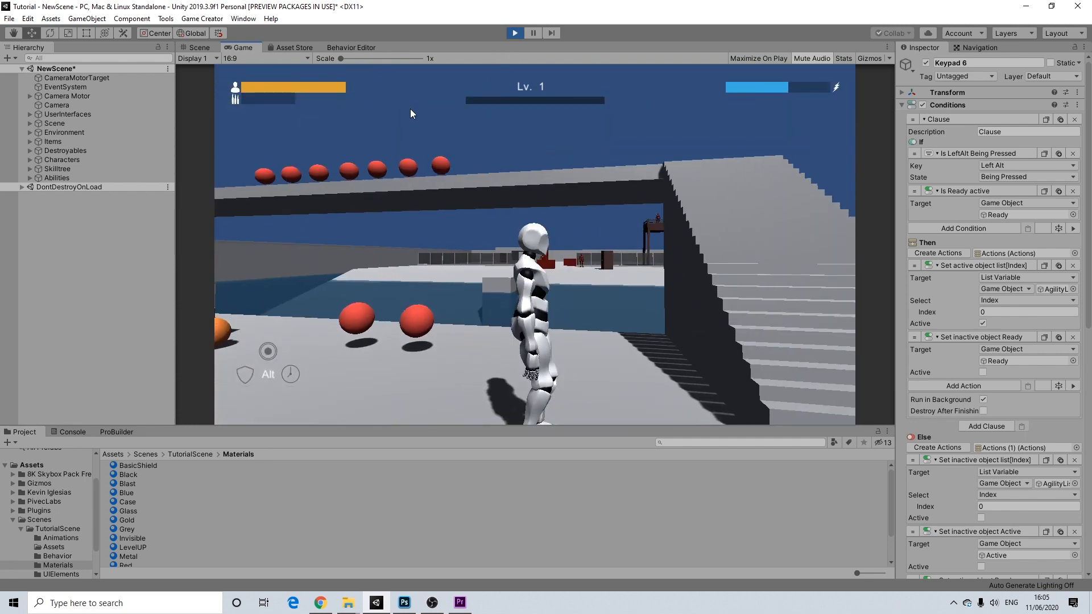
{"action": "key", "text": "Escape"}
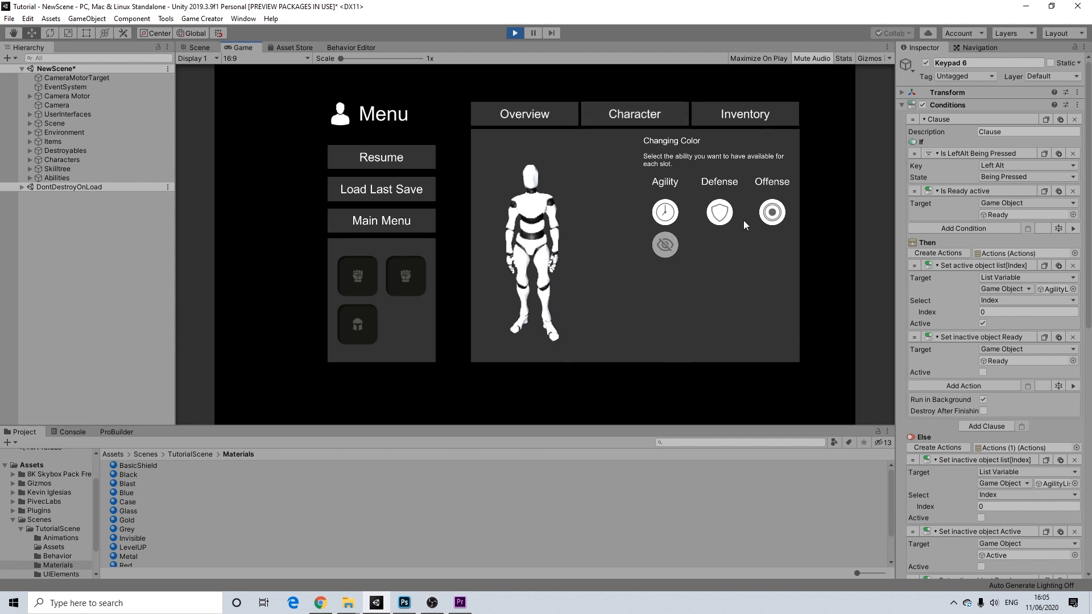
- Resume, run up the stairs, jump to the crates and fire the shield ability with Alt
{"action": "left_click", "coordinate": [389, 164]}
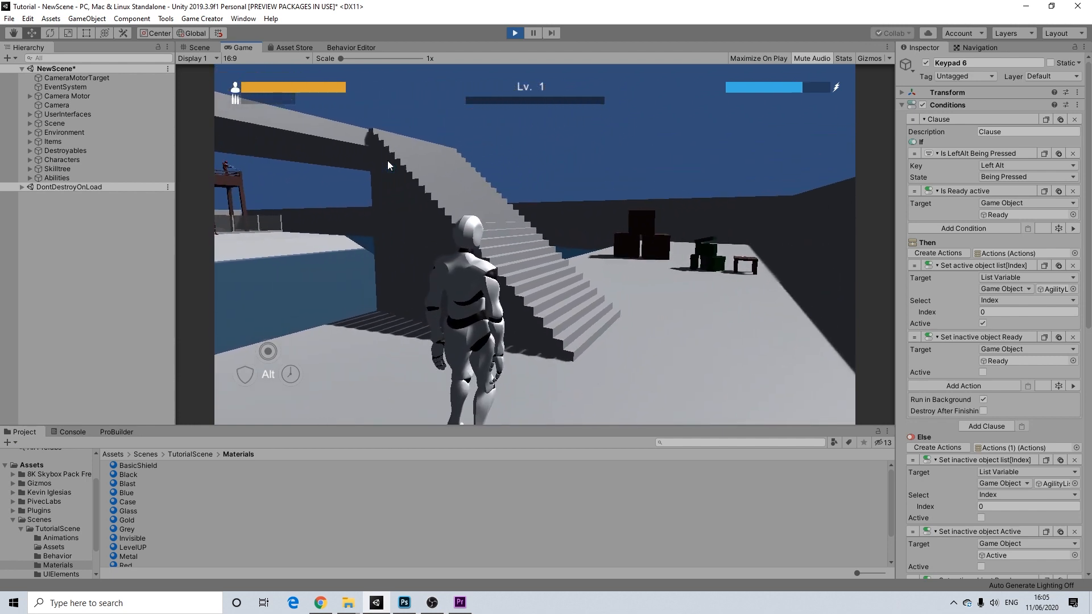
{"action": "key", "text": "w"}
{"action": "key", "text": "w"}
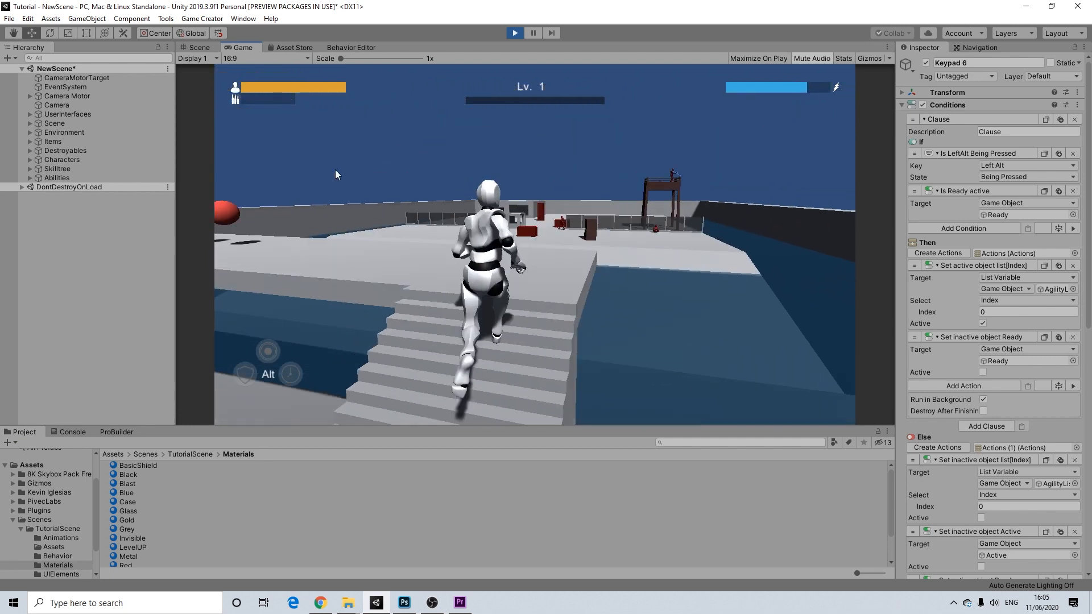
{"action": "key", "text": "w"}
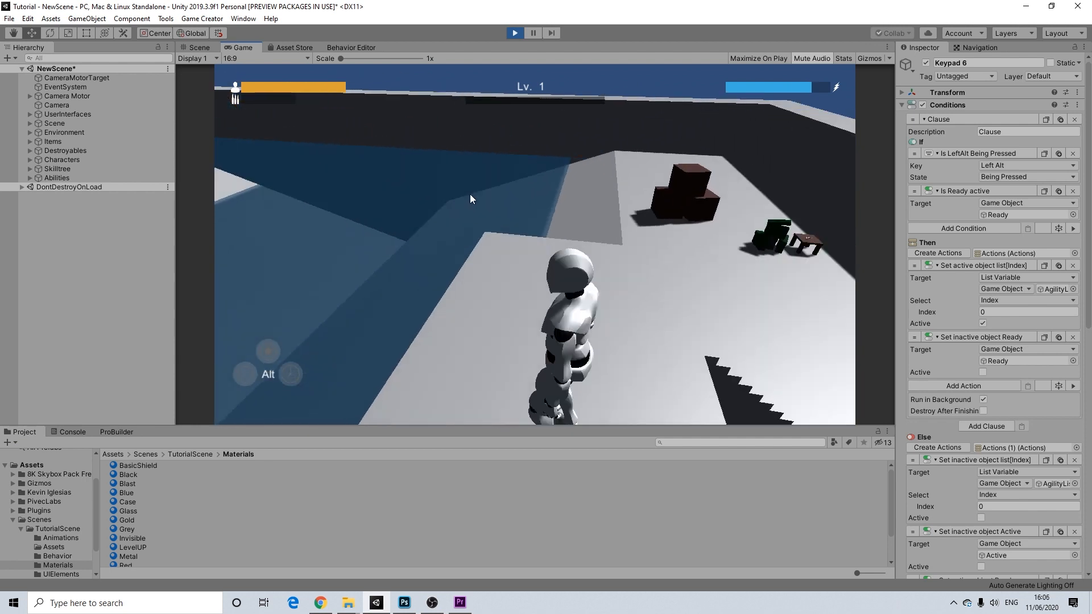
{"action": "key", "text": "space"}
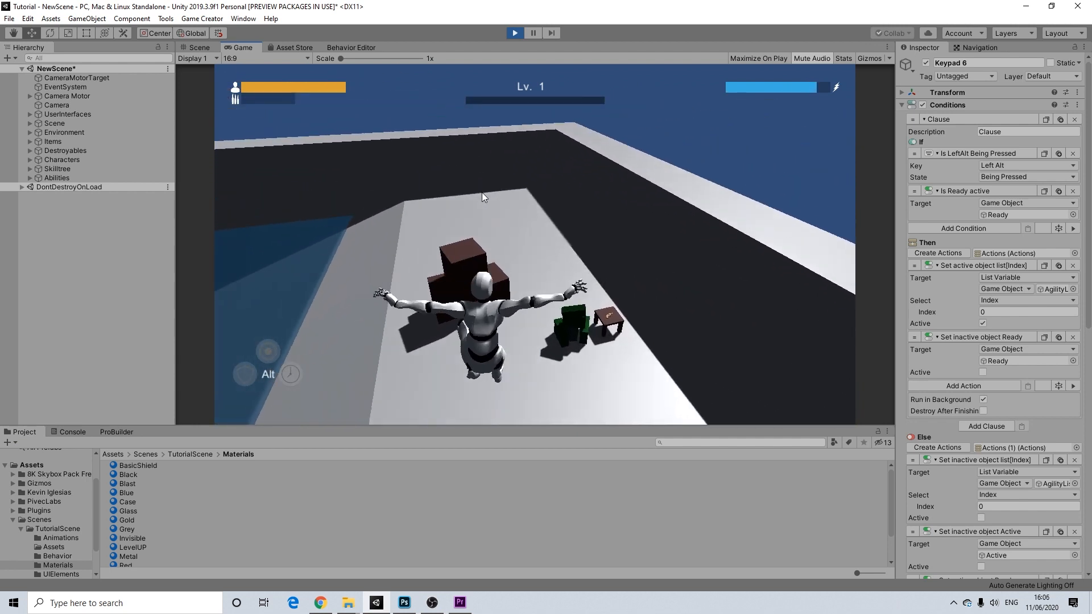
{"action": "key", "text": "w"}
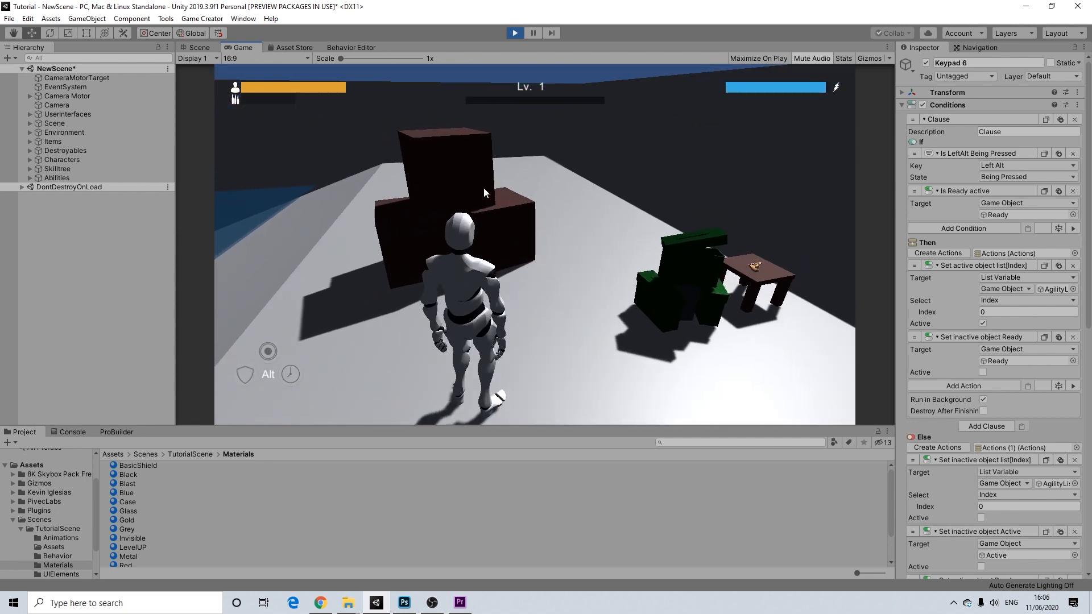
{"action": "key", "text": "alt"}
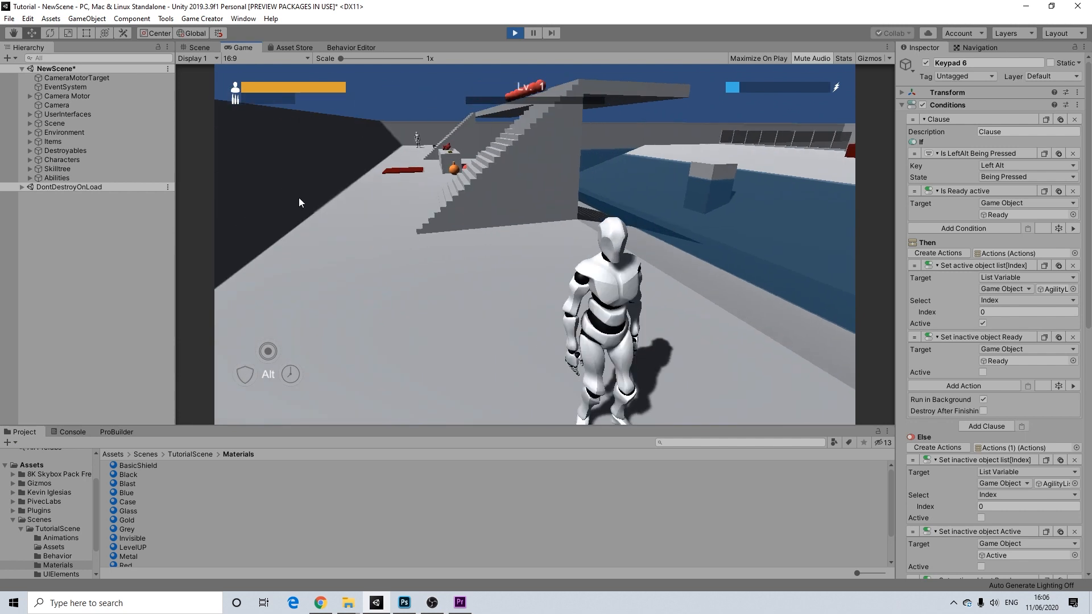
{"action": "key", "text": "w"}
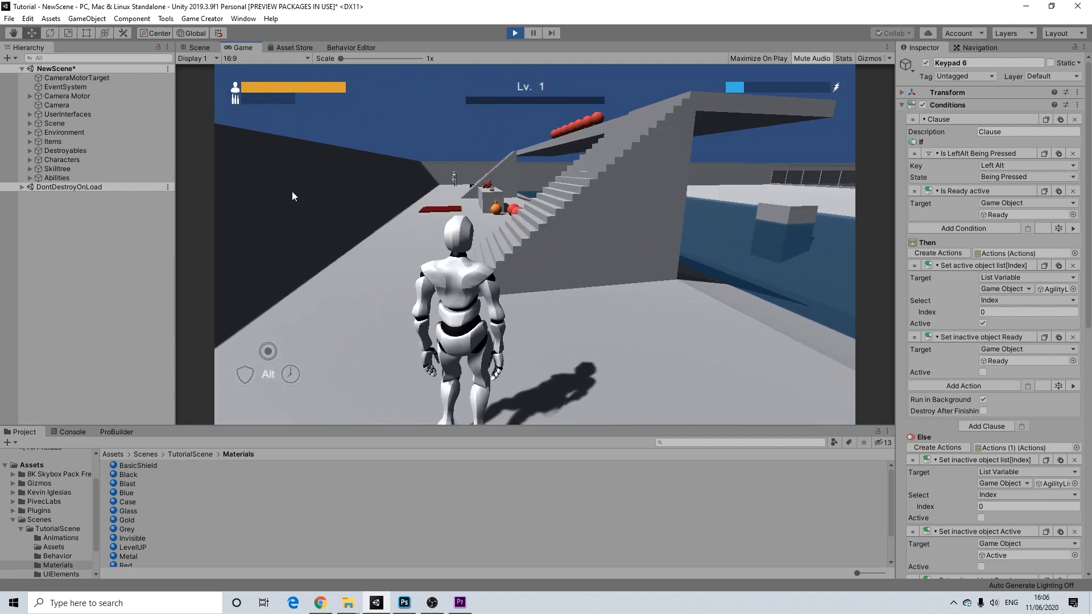